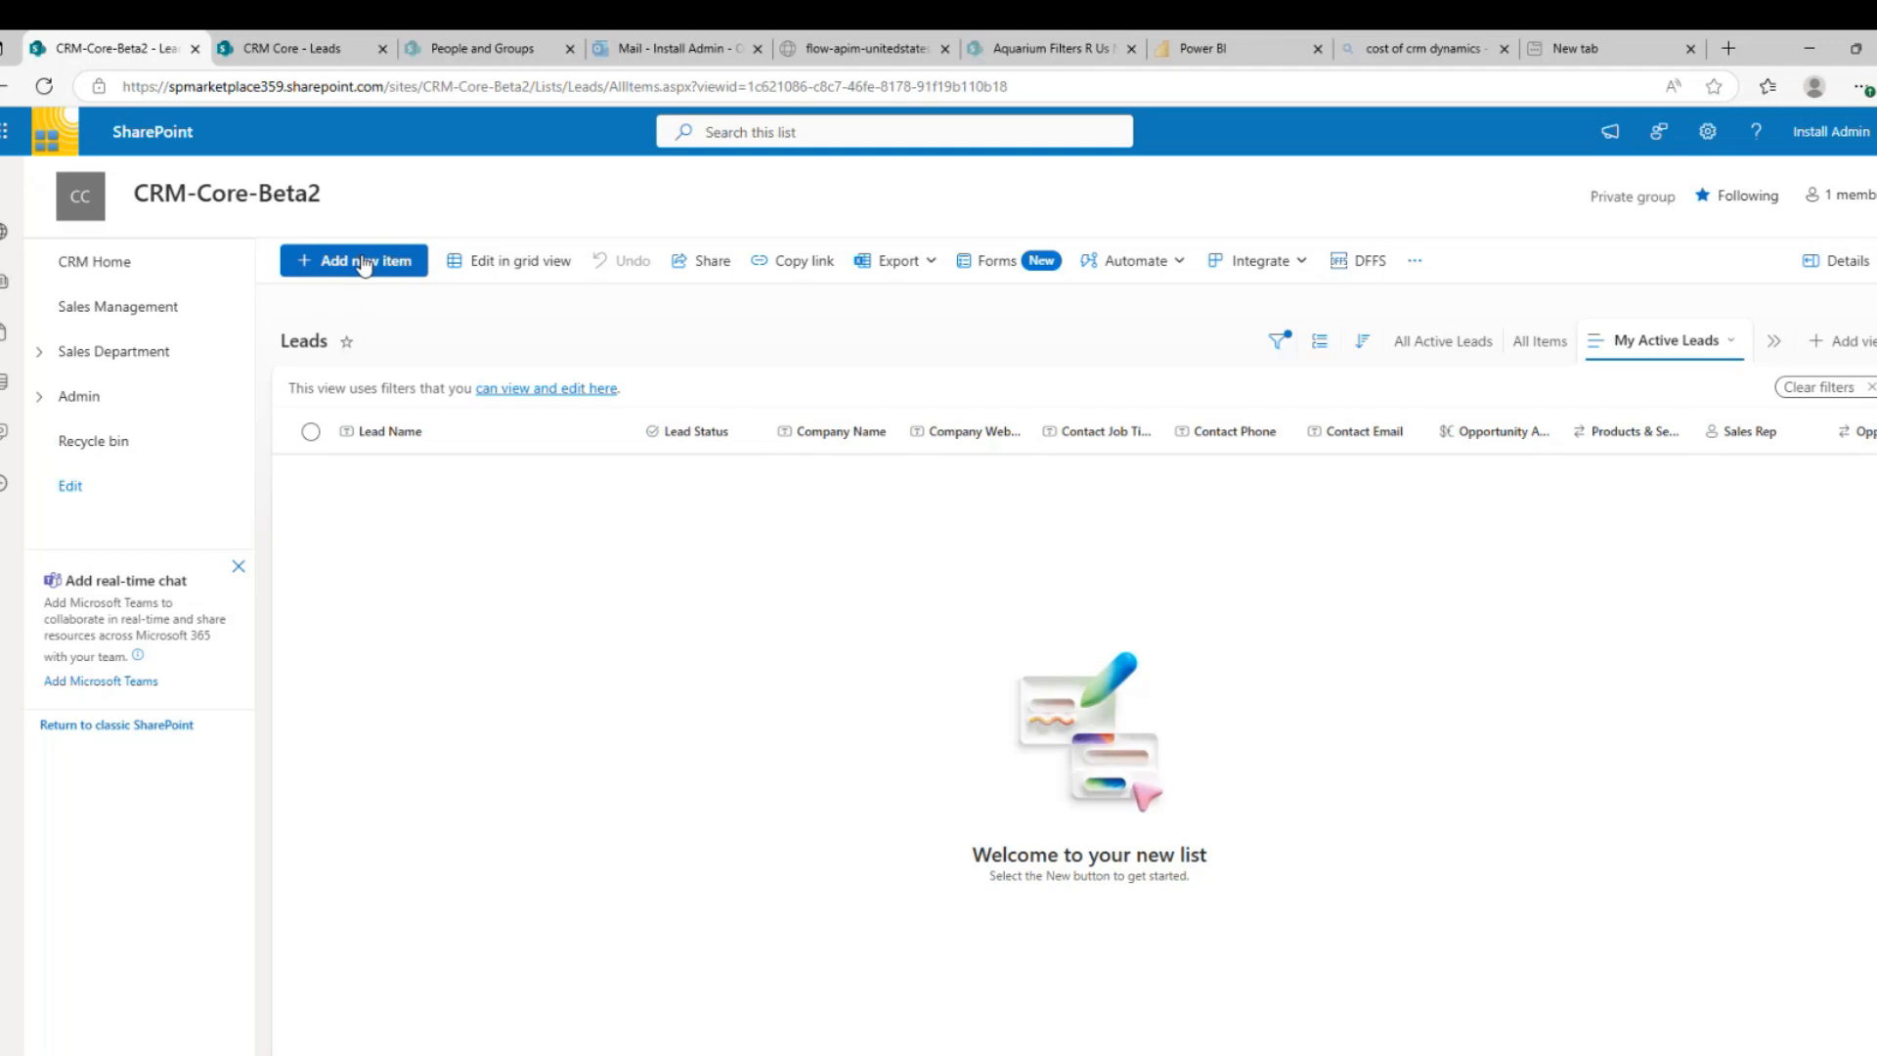
# Start a new lead for ABC ACME with status Needs Initial Review and opportunity amount 100
pyautogui.click(363, 261)
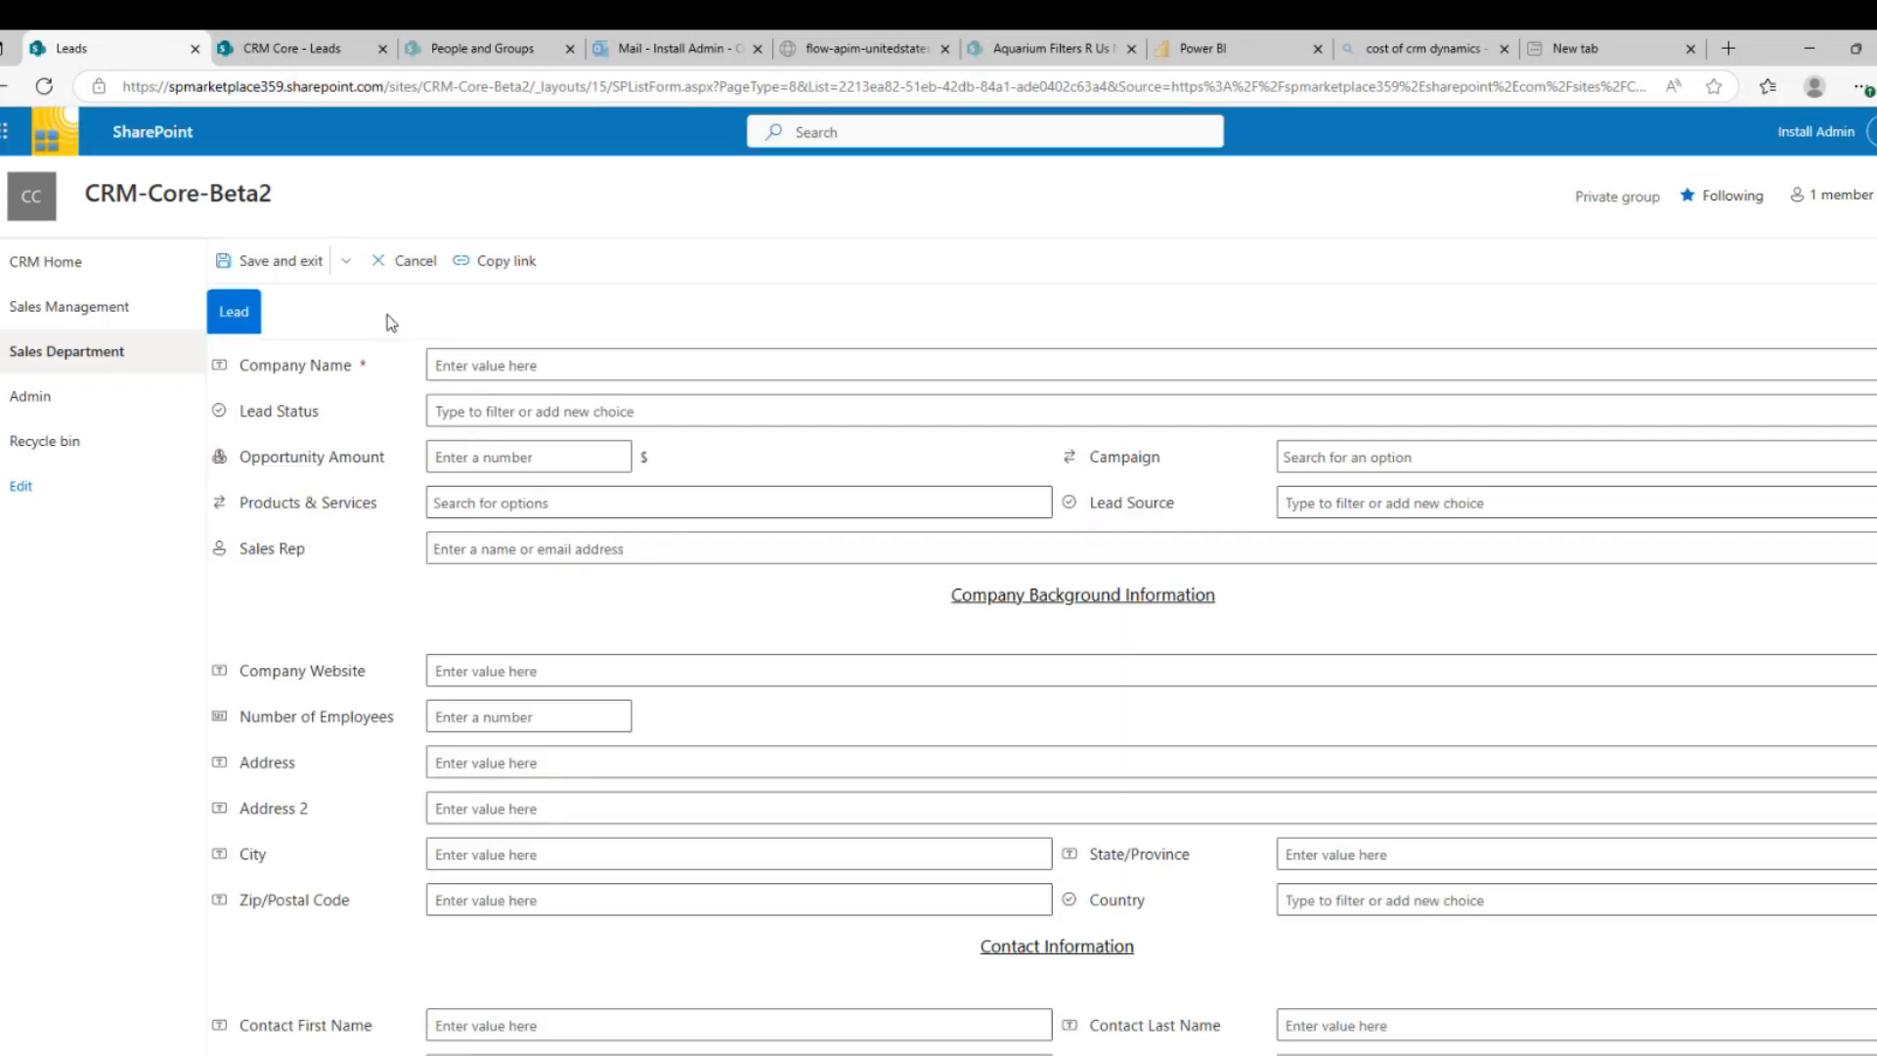
pyautogui.click(489, 347)
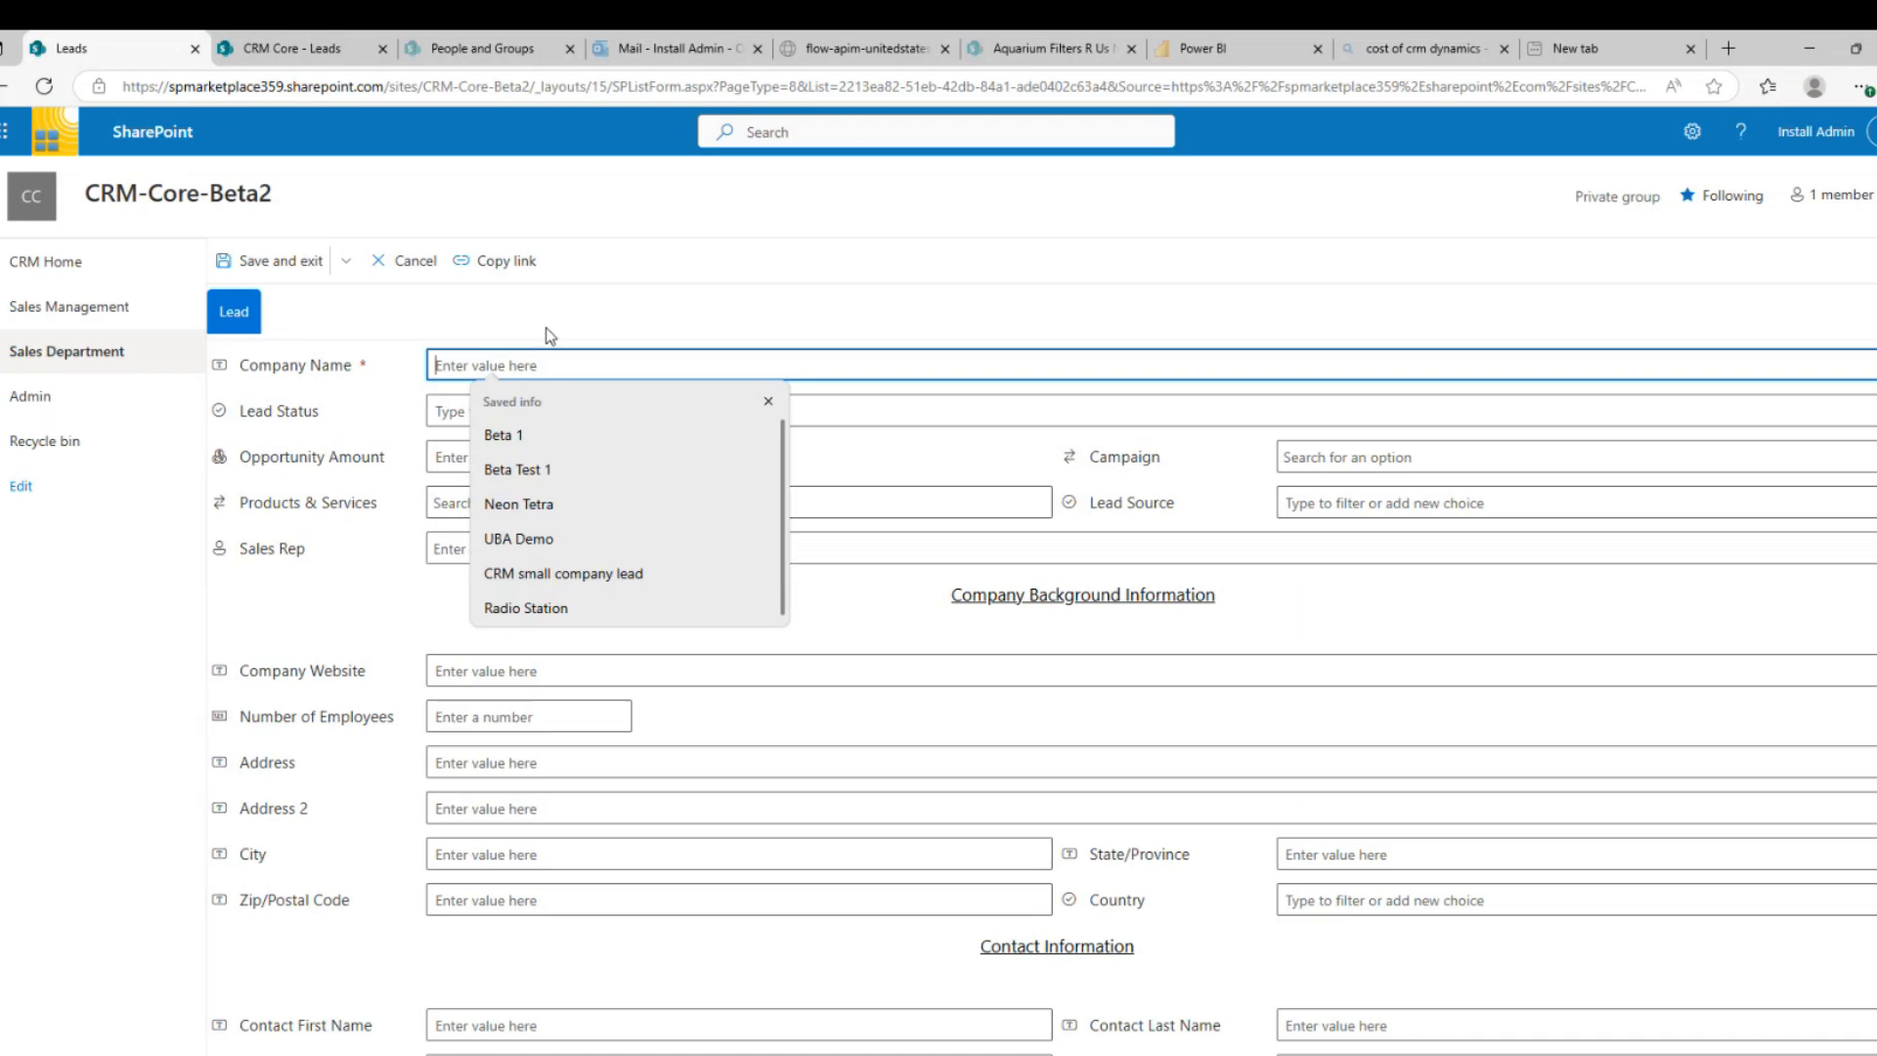
pyautogui.write('ABC ')
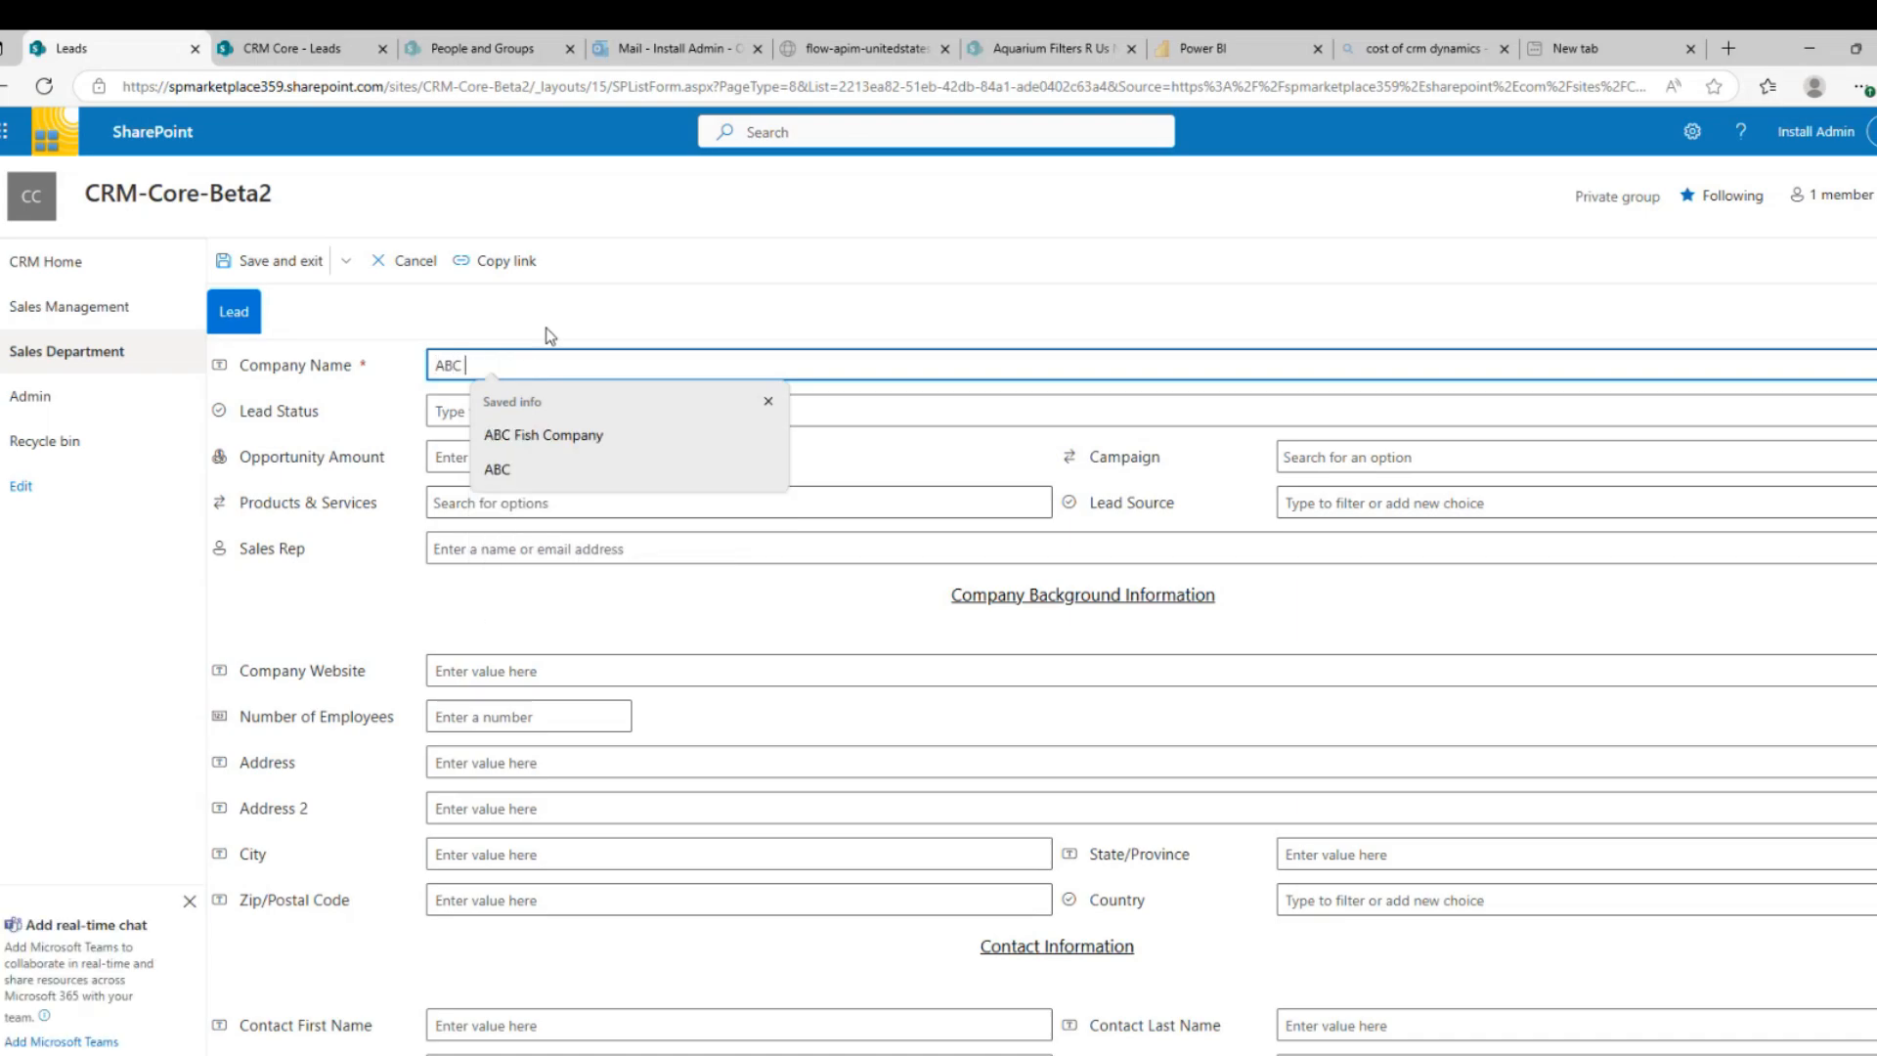
pyautogui.write('ACEM')
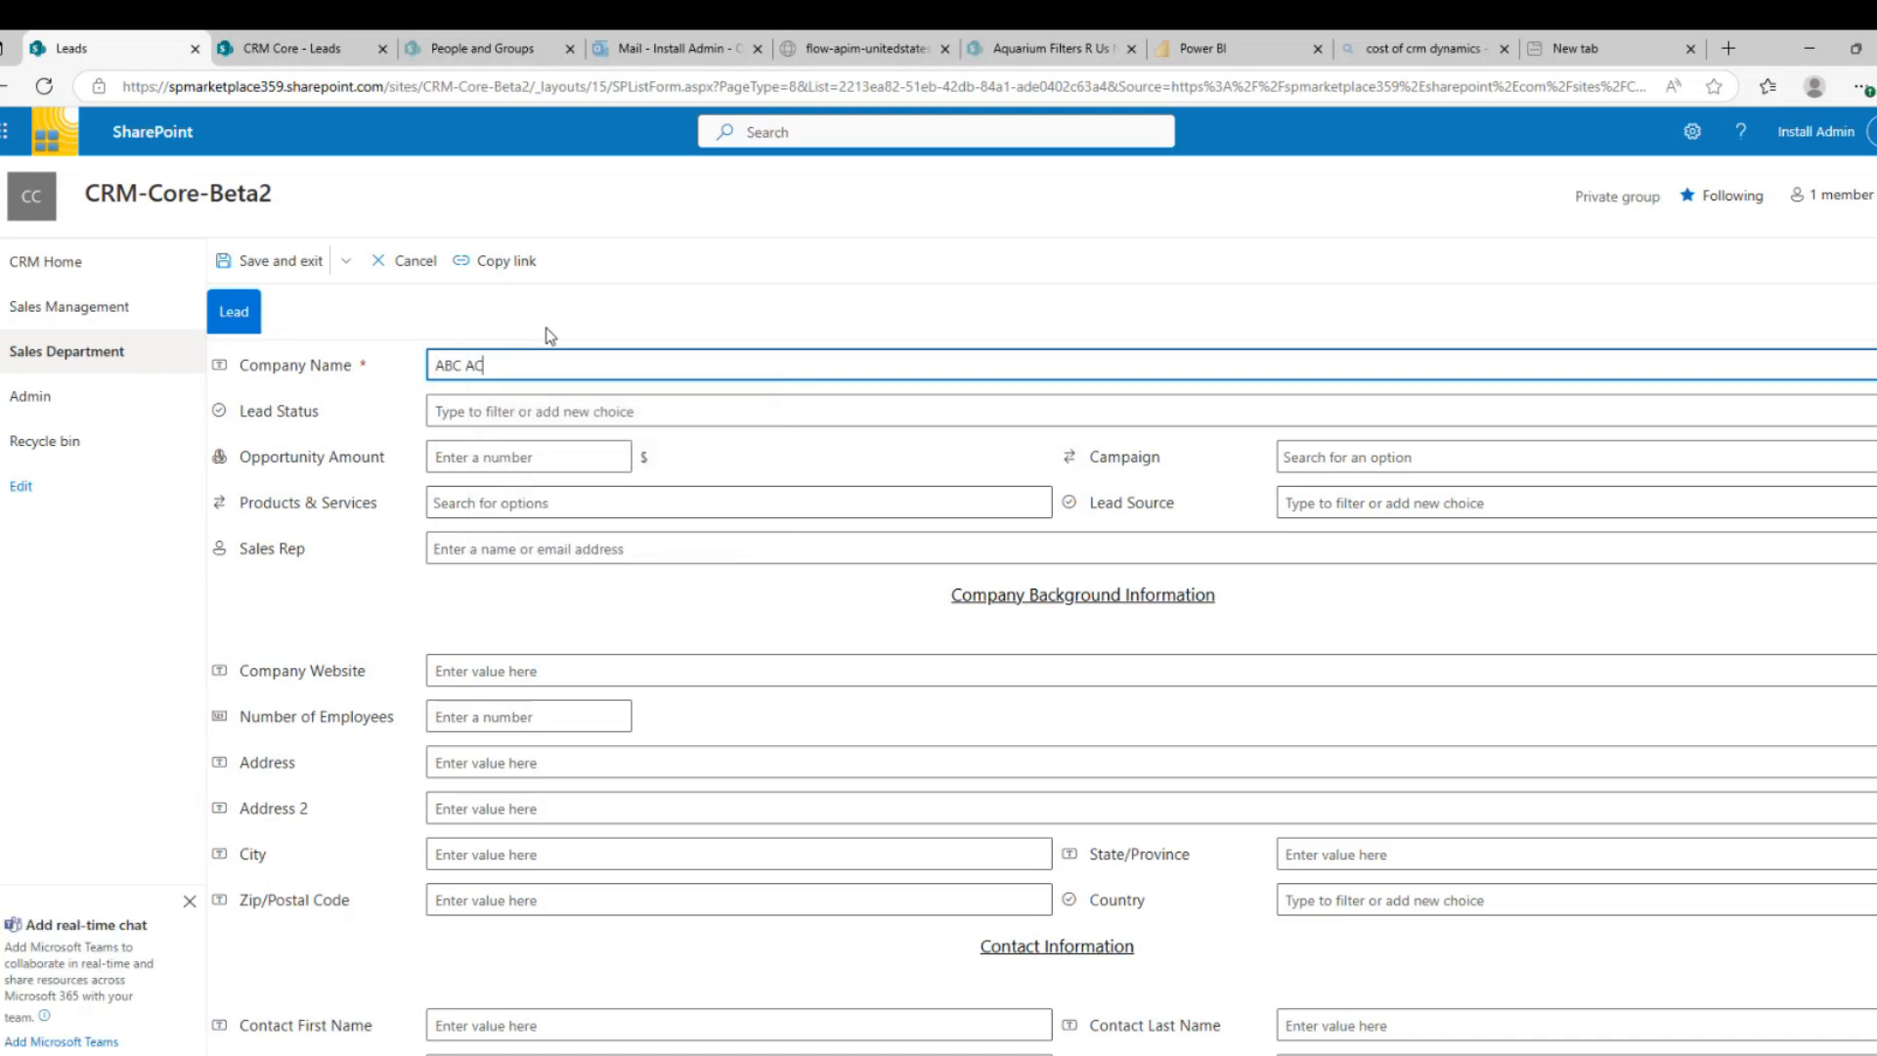
pyautogui.press('BackSpace')
pyautogui.press('BackSpace')
pyautogui.click(507, 410)
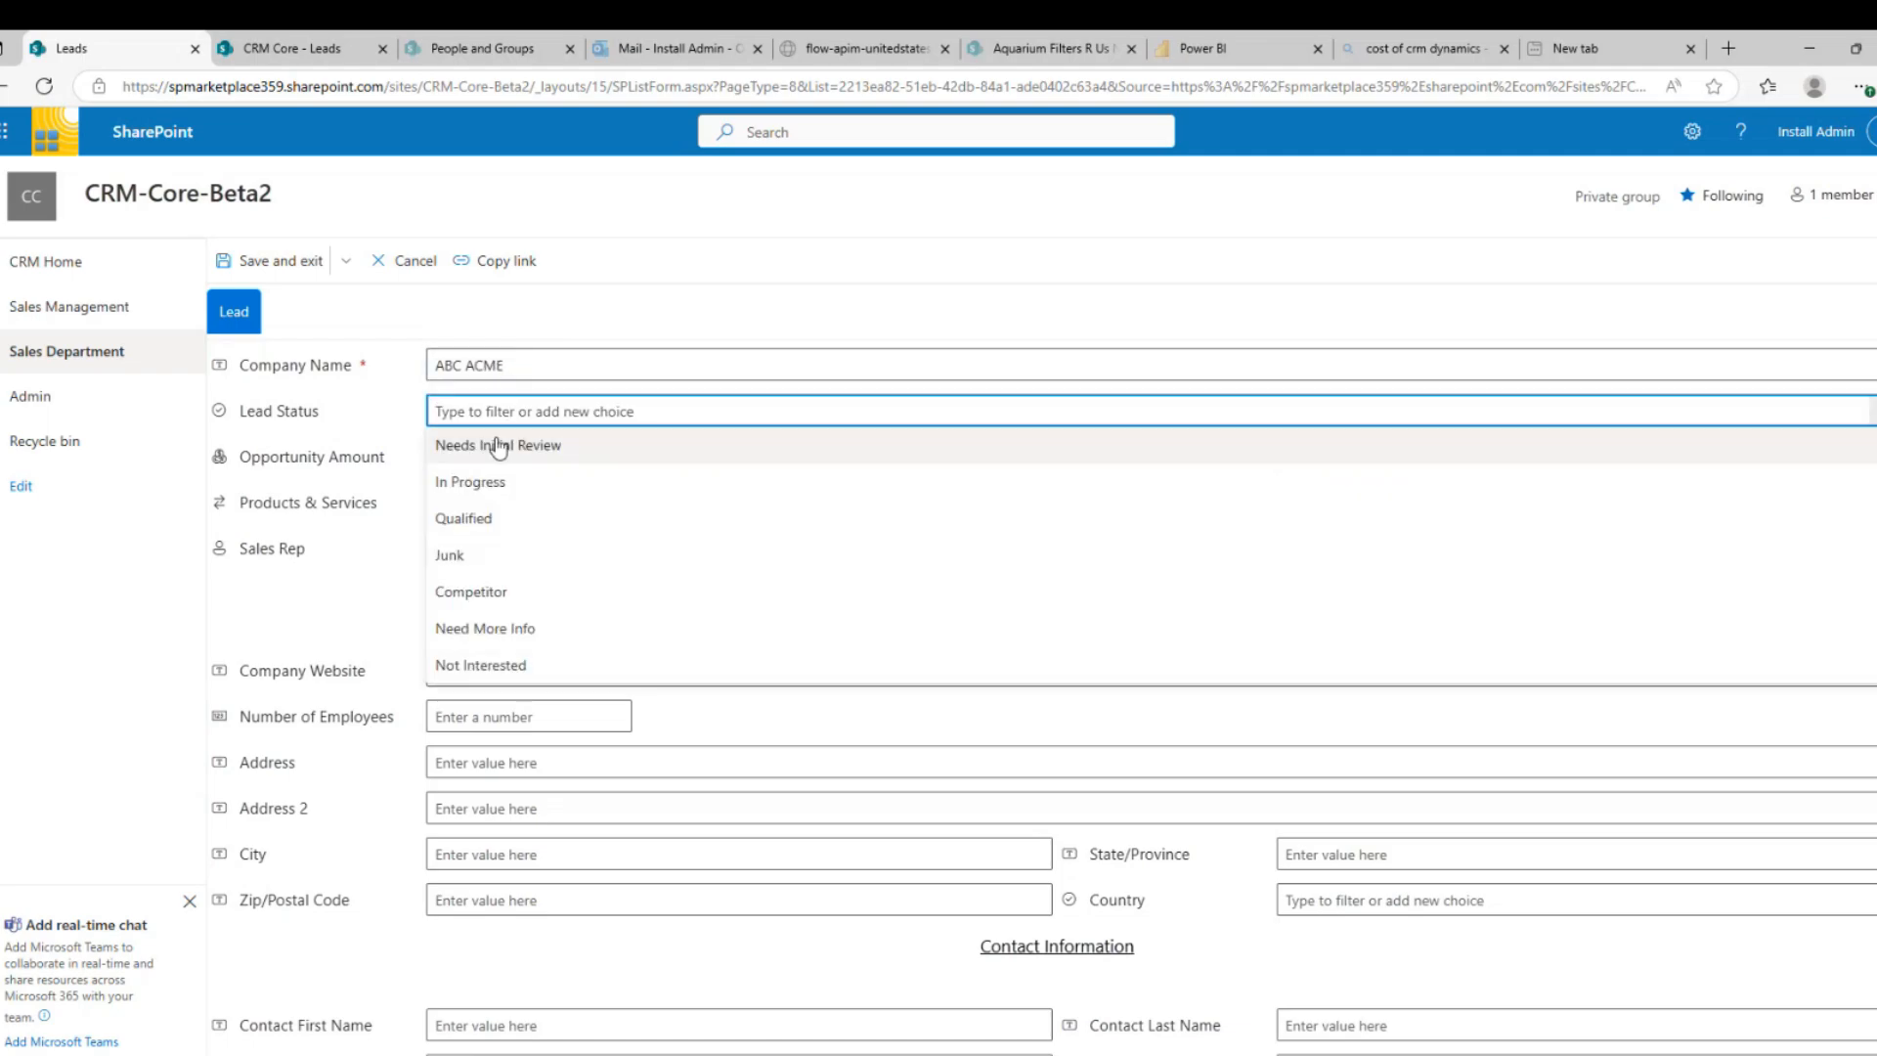
pyautogui.click(496, 448)
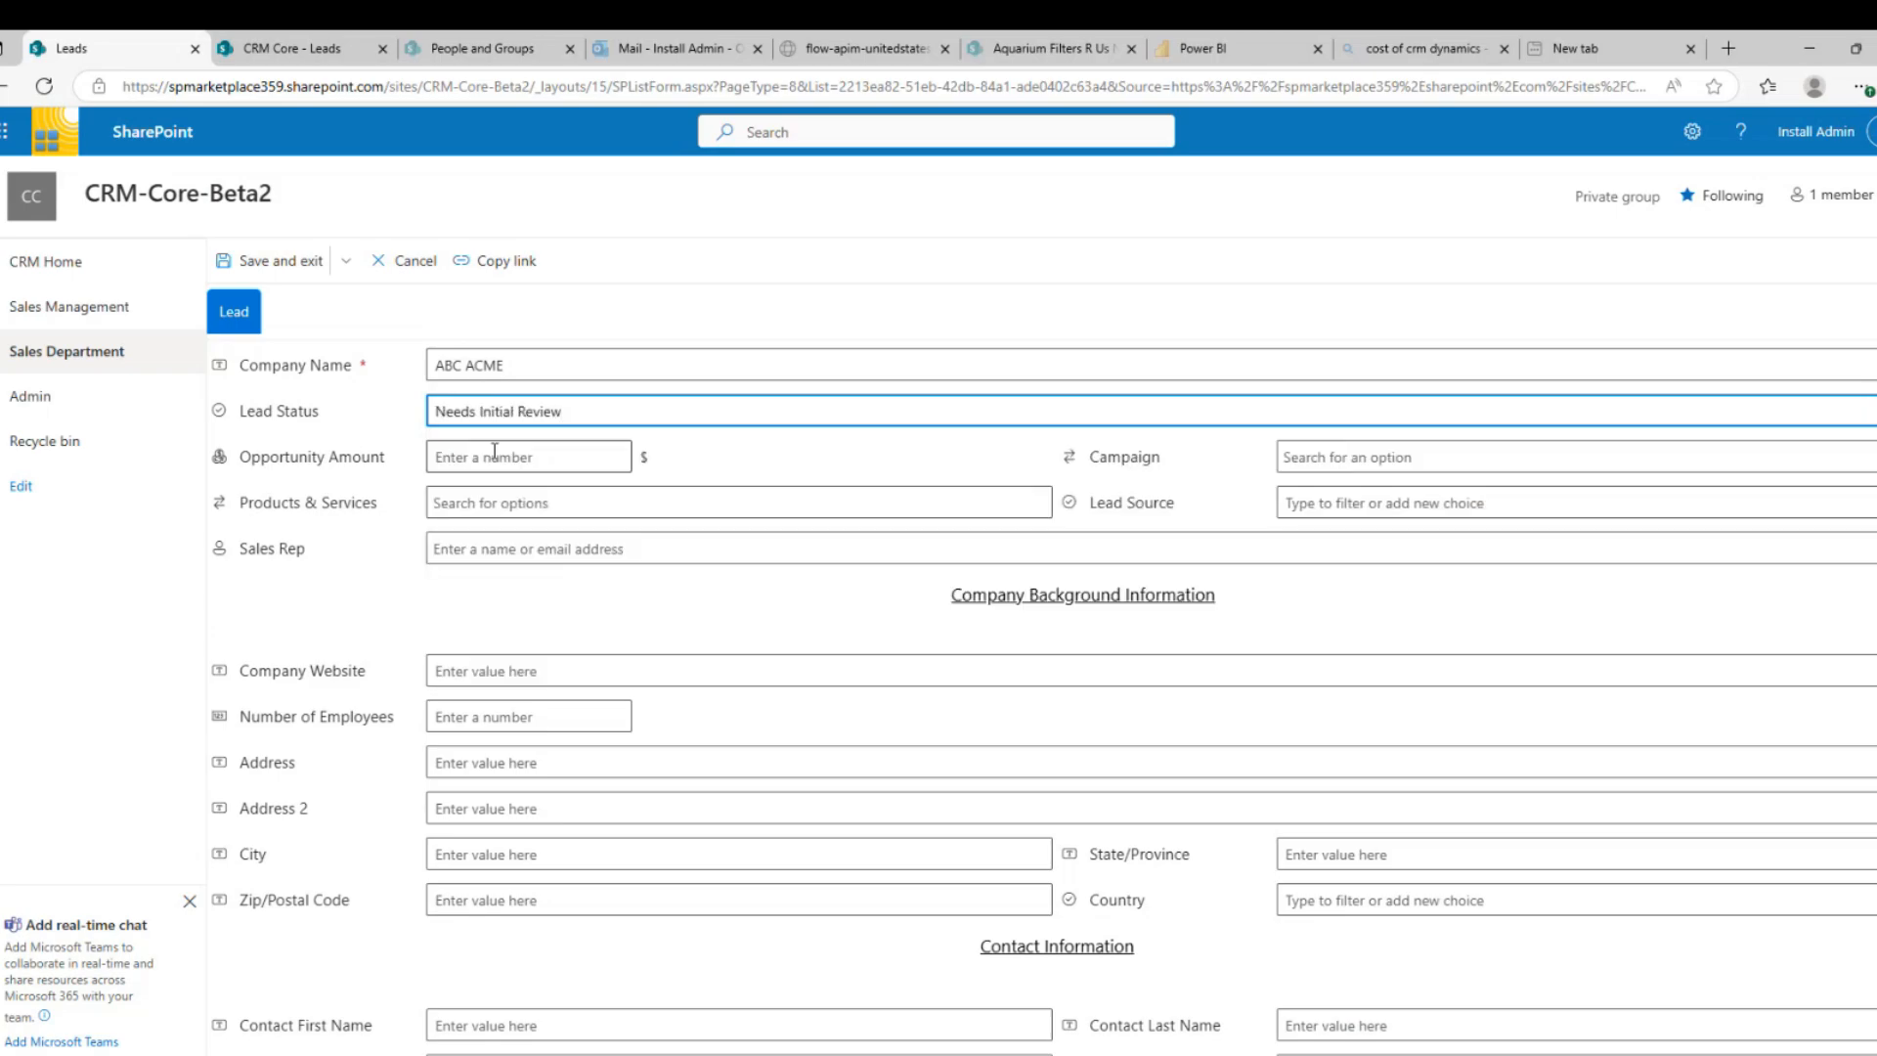
pyautogui.click(494, 451)
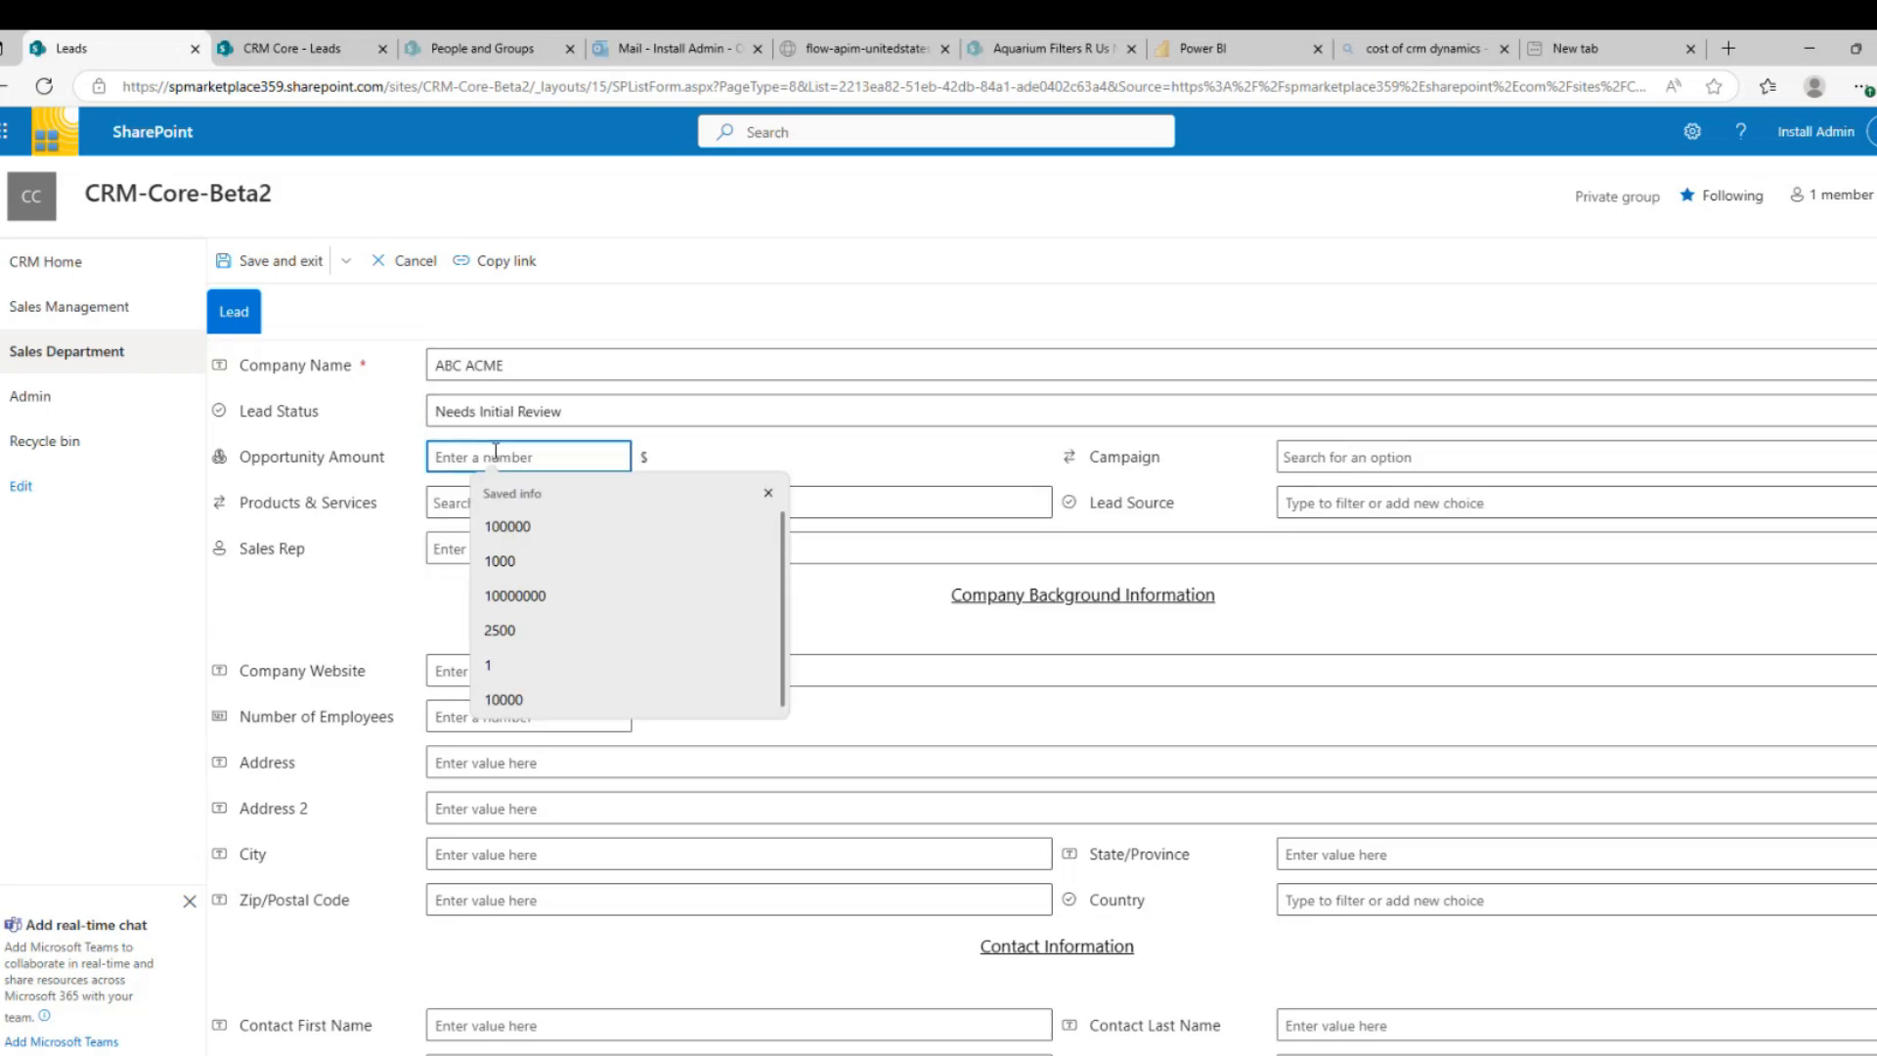
pyautogui.write('100')
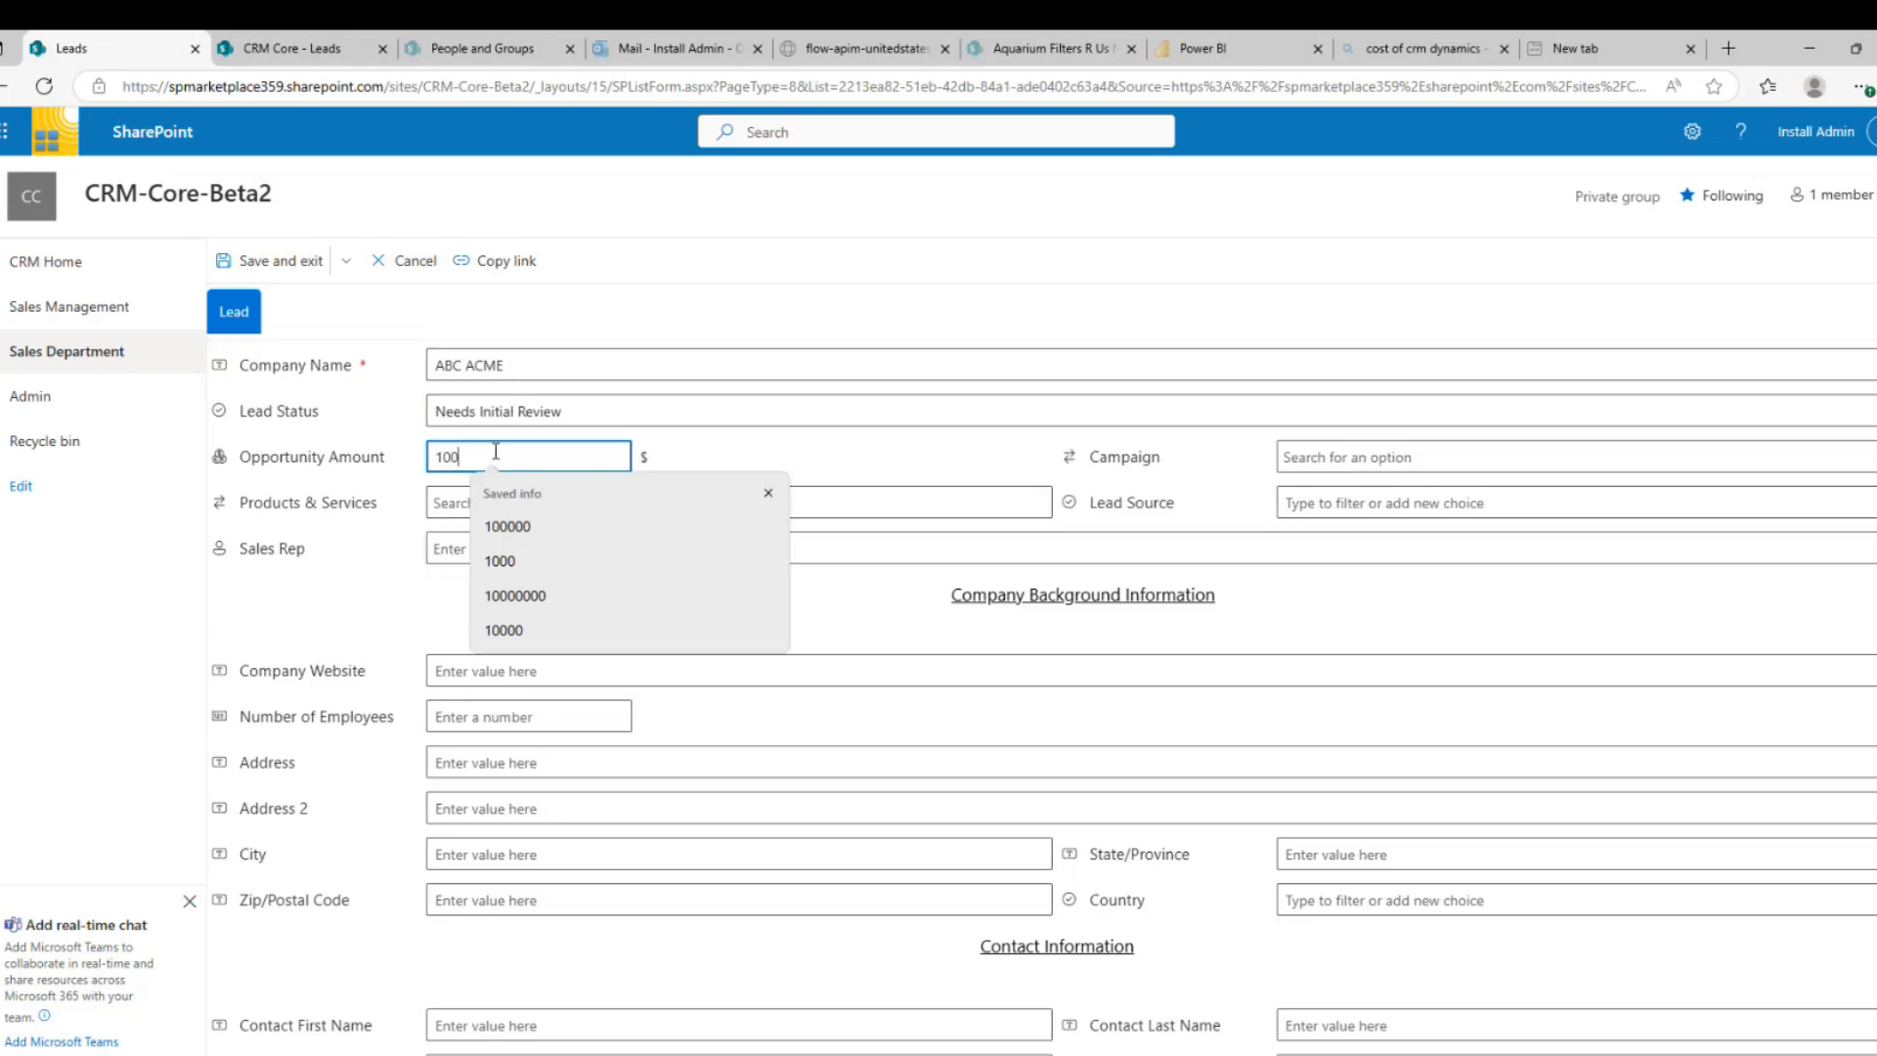
# Set campaign and lead source to Trade Show and add Consulting and CRM products
pyautogui.click(1393, 457)
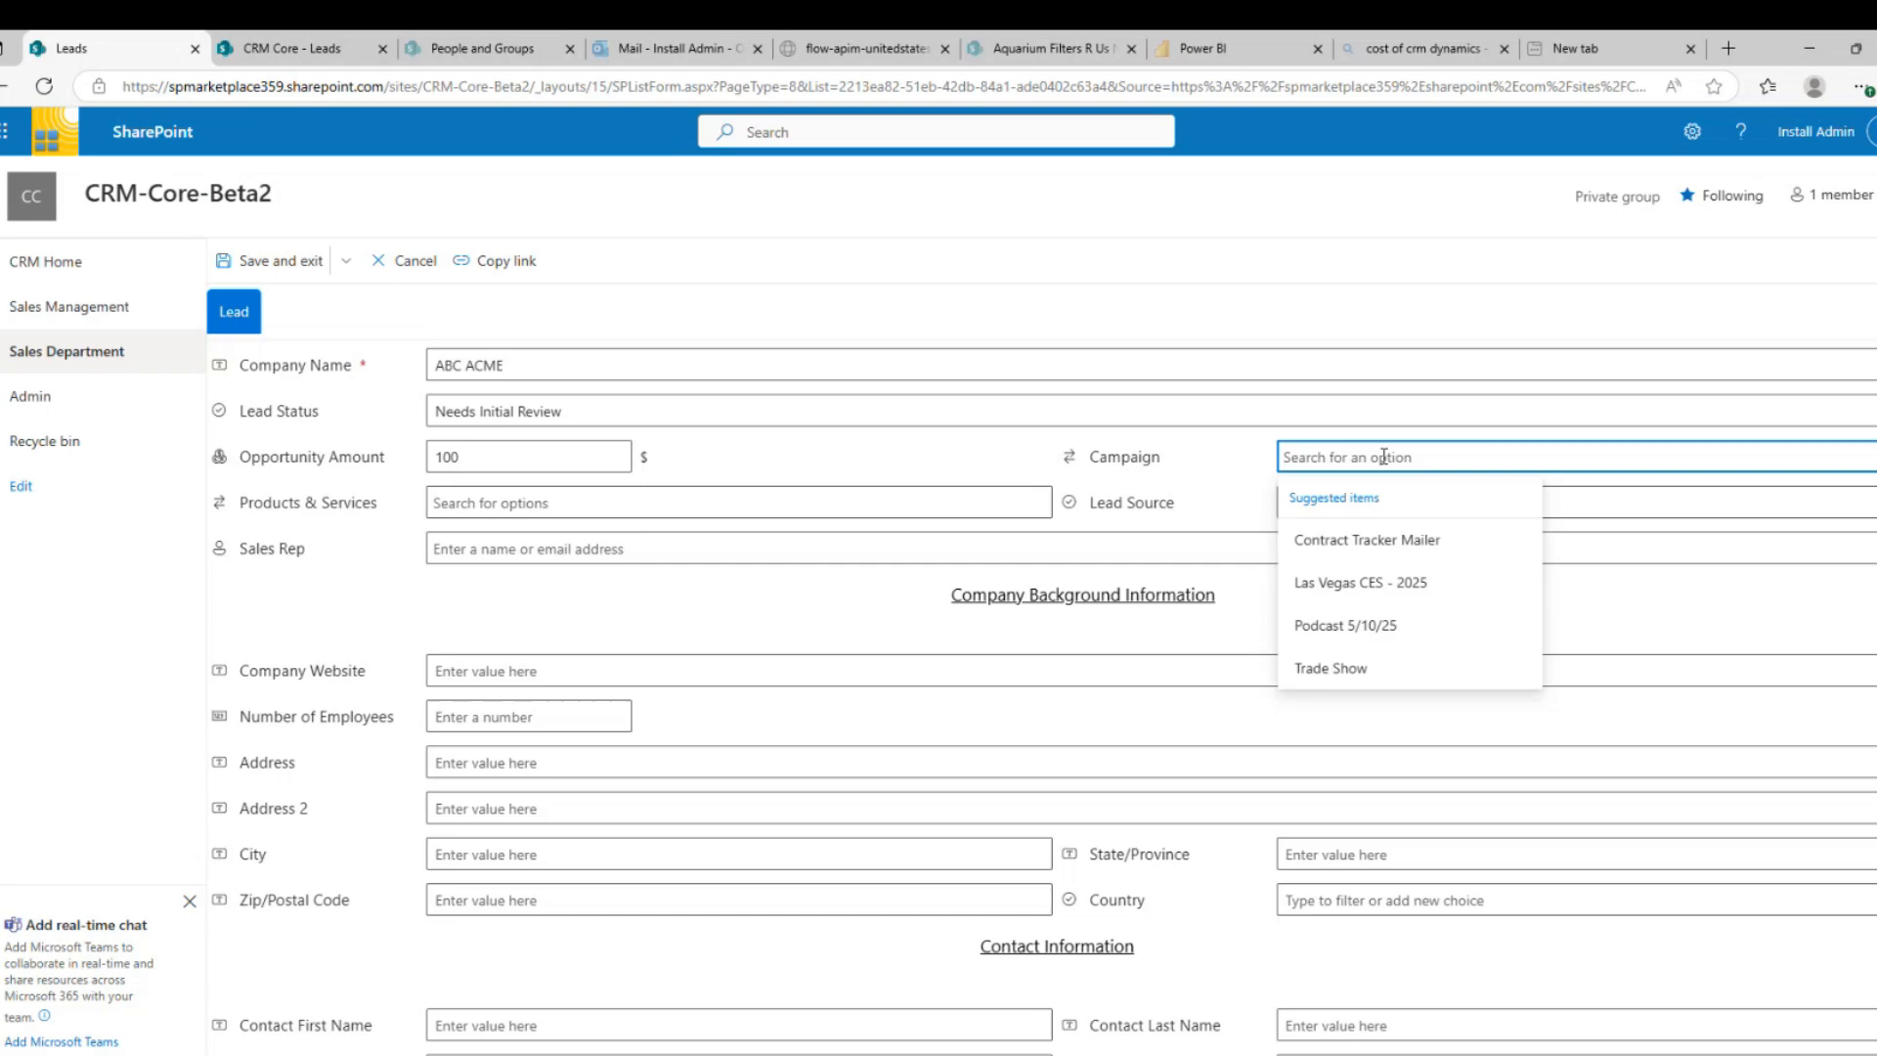
pyautogui.click(1341, 675)
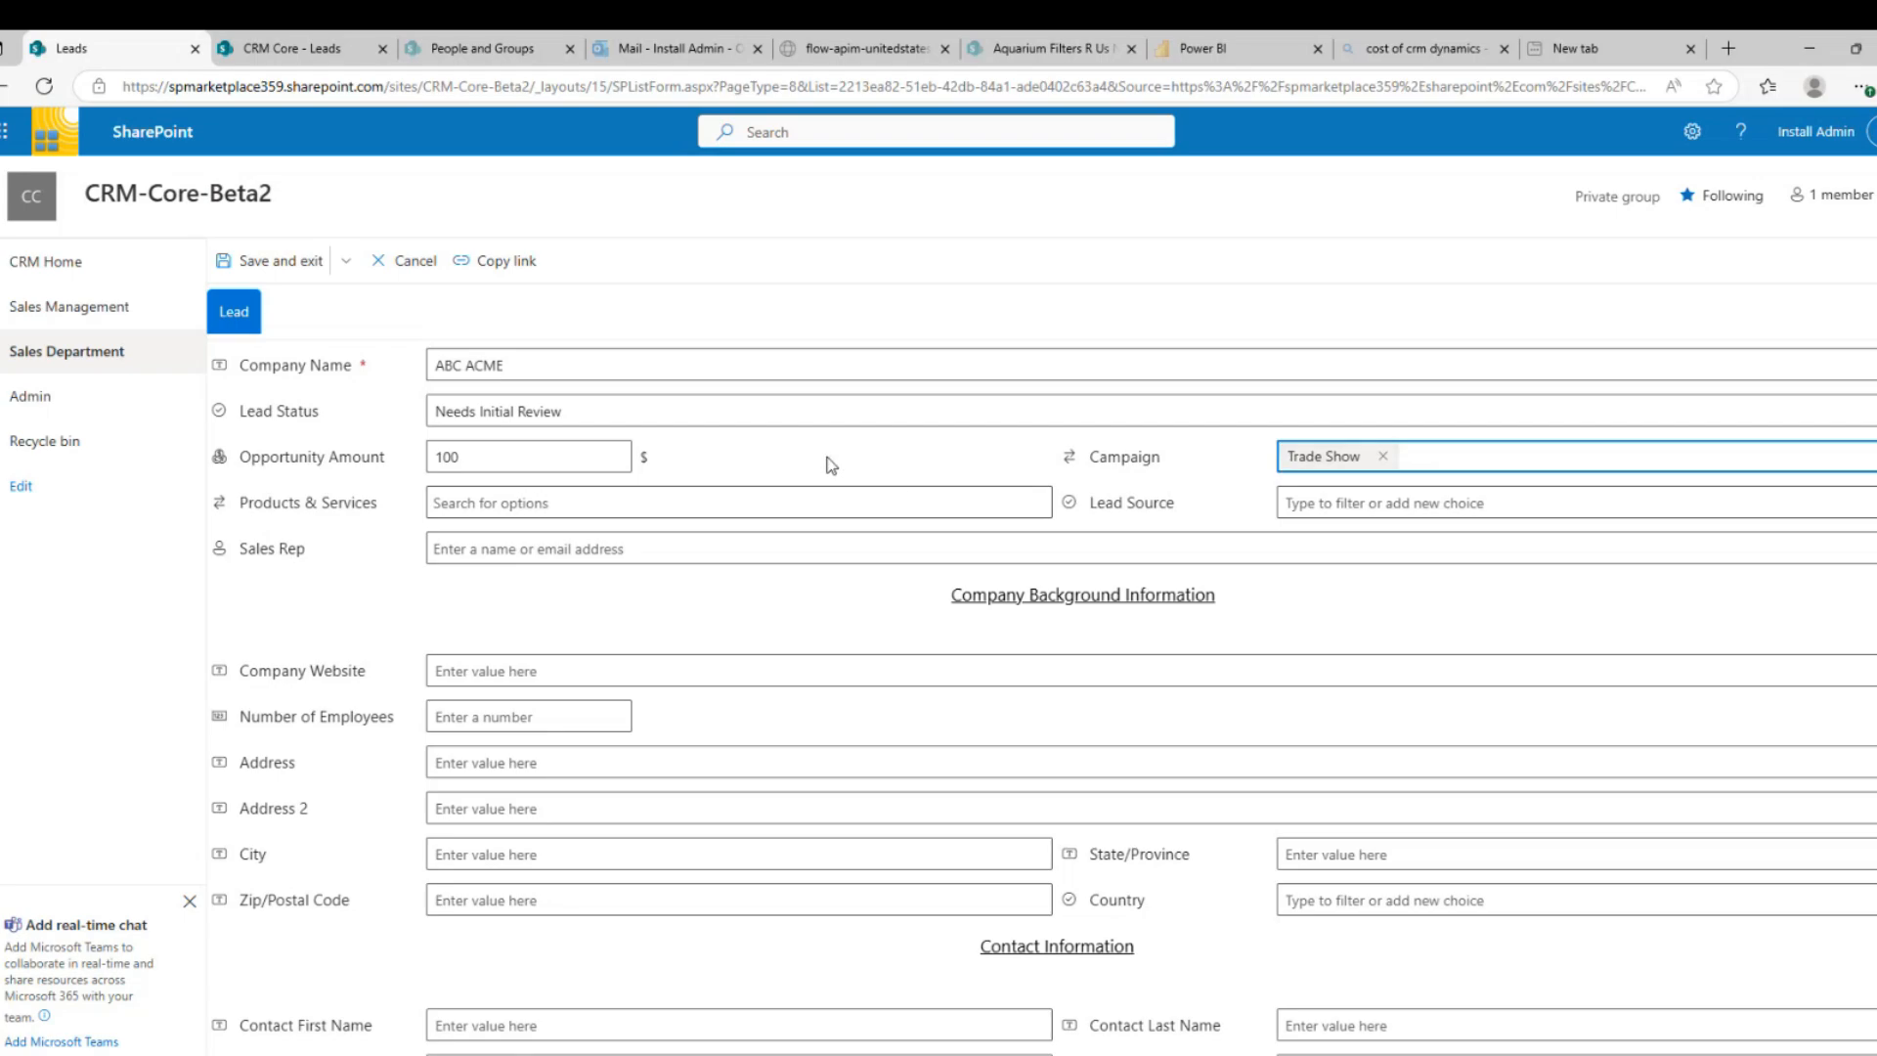
pyautogui.click(569, 501)
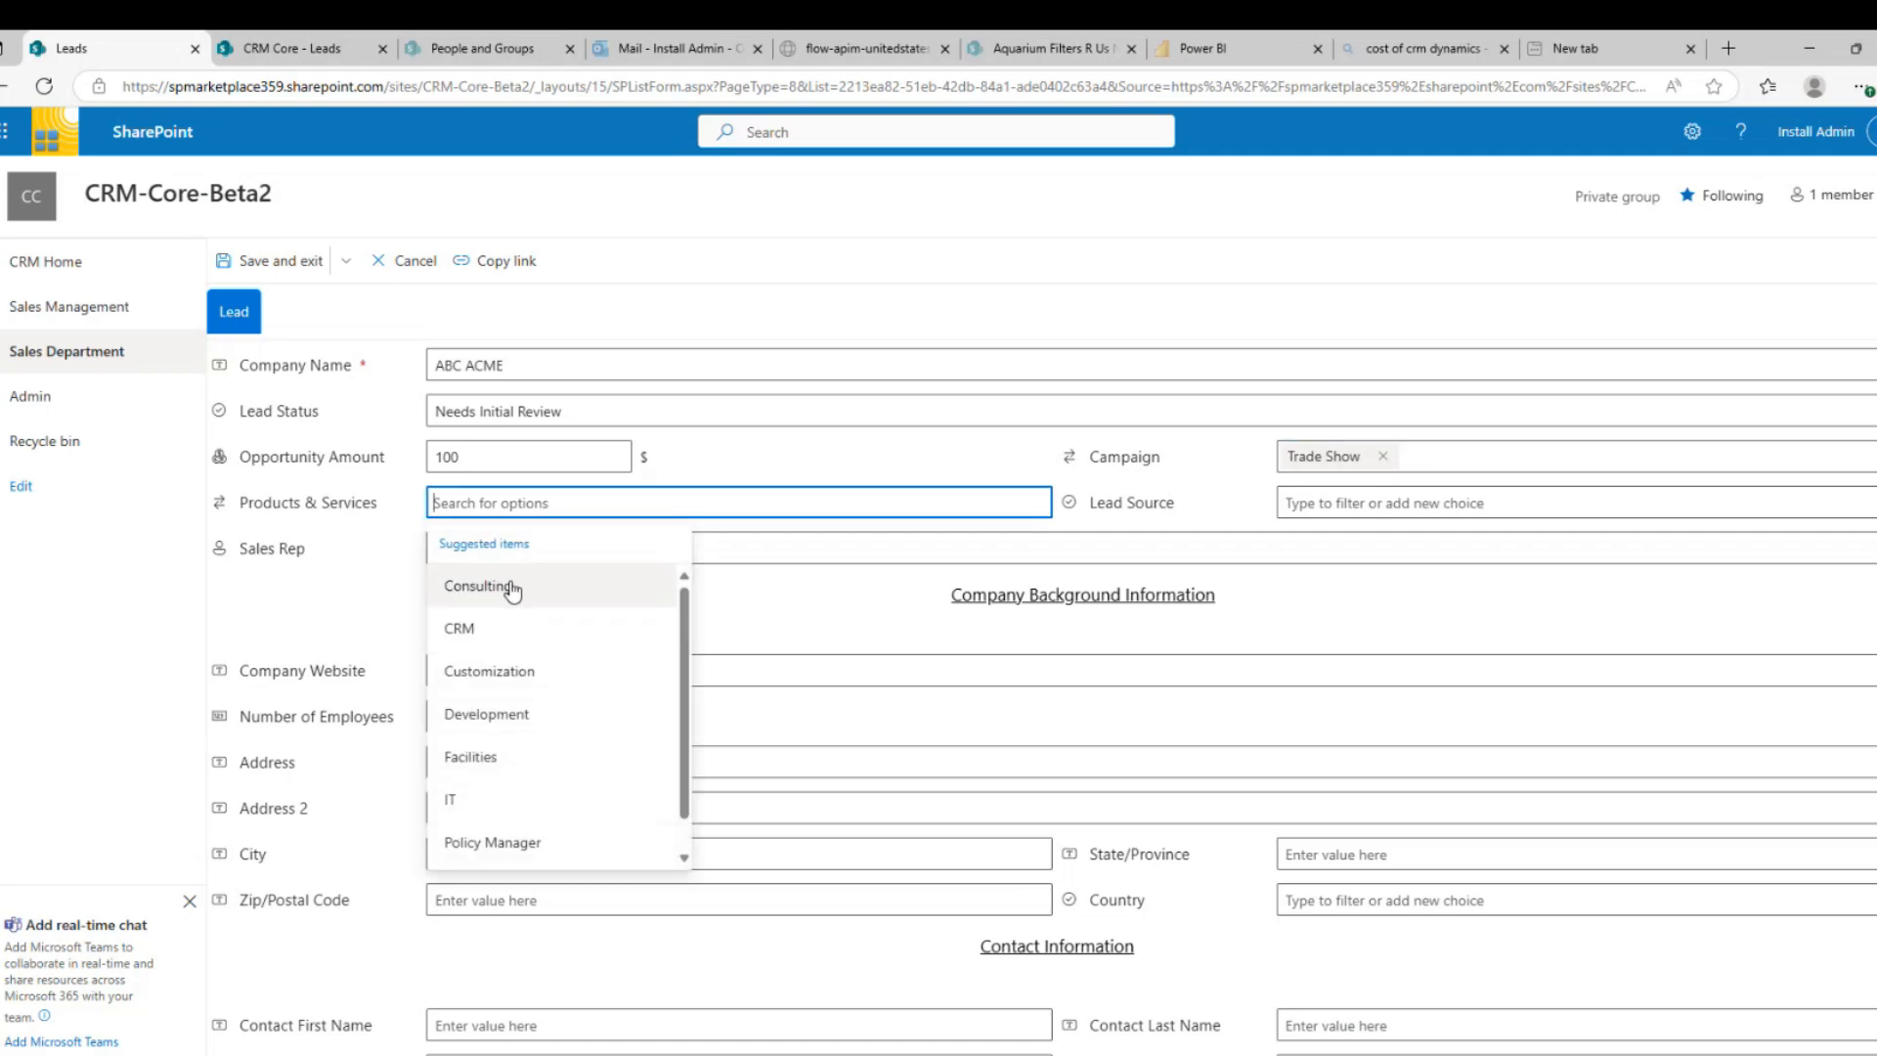
pyautogui.click(510, 587)
pyautogui.click(601, 502)
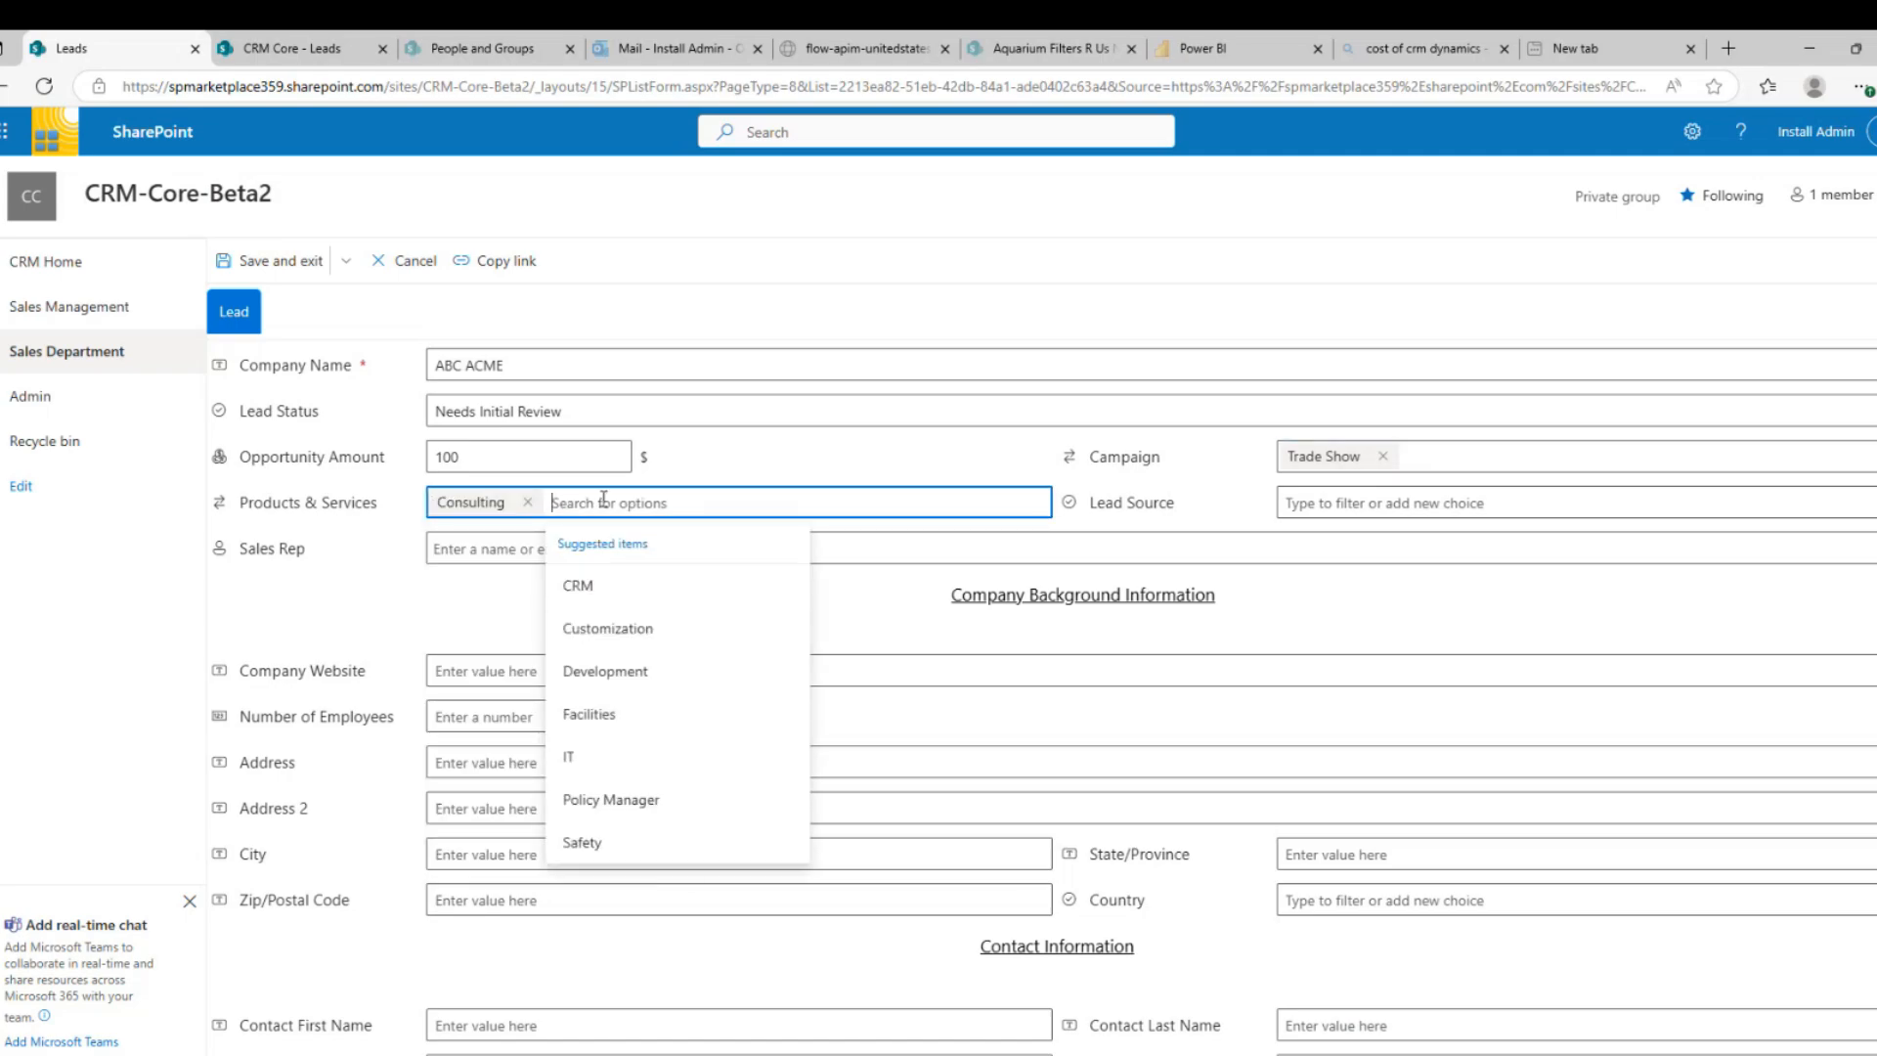
pyautogui.click(576, 591)
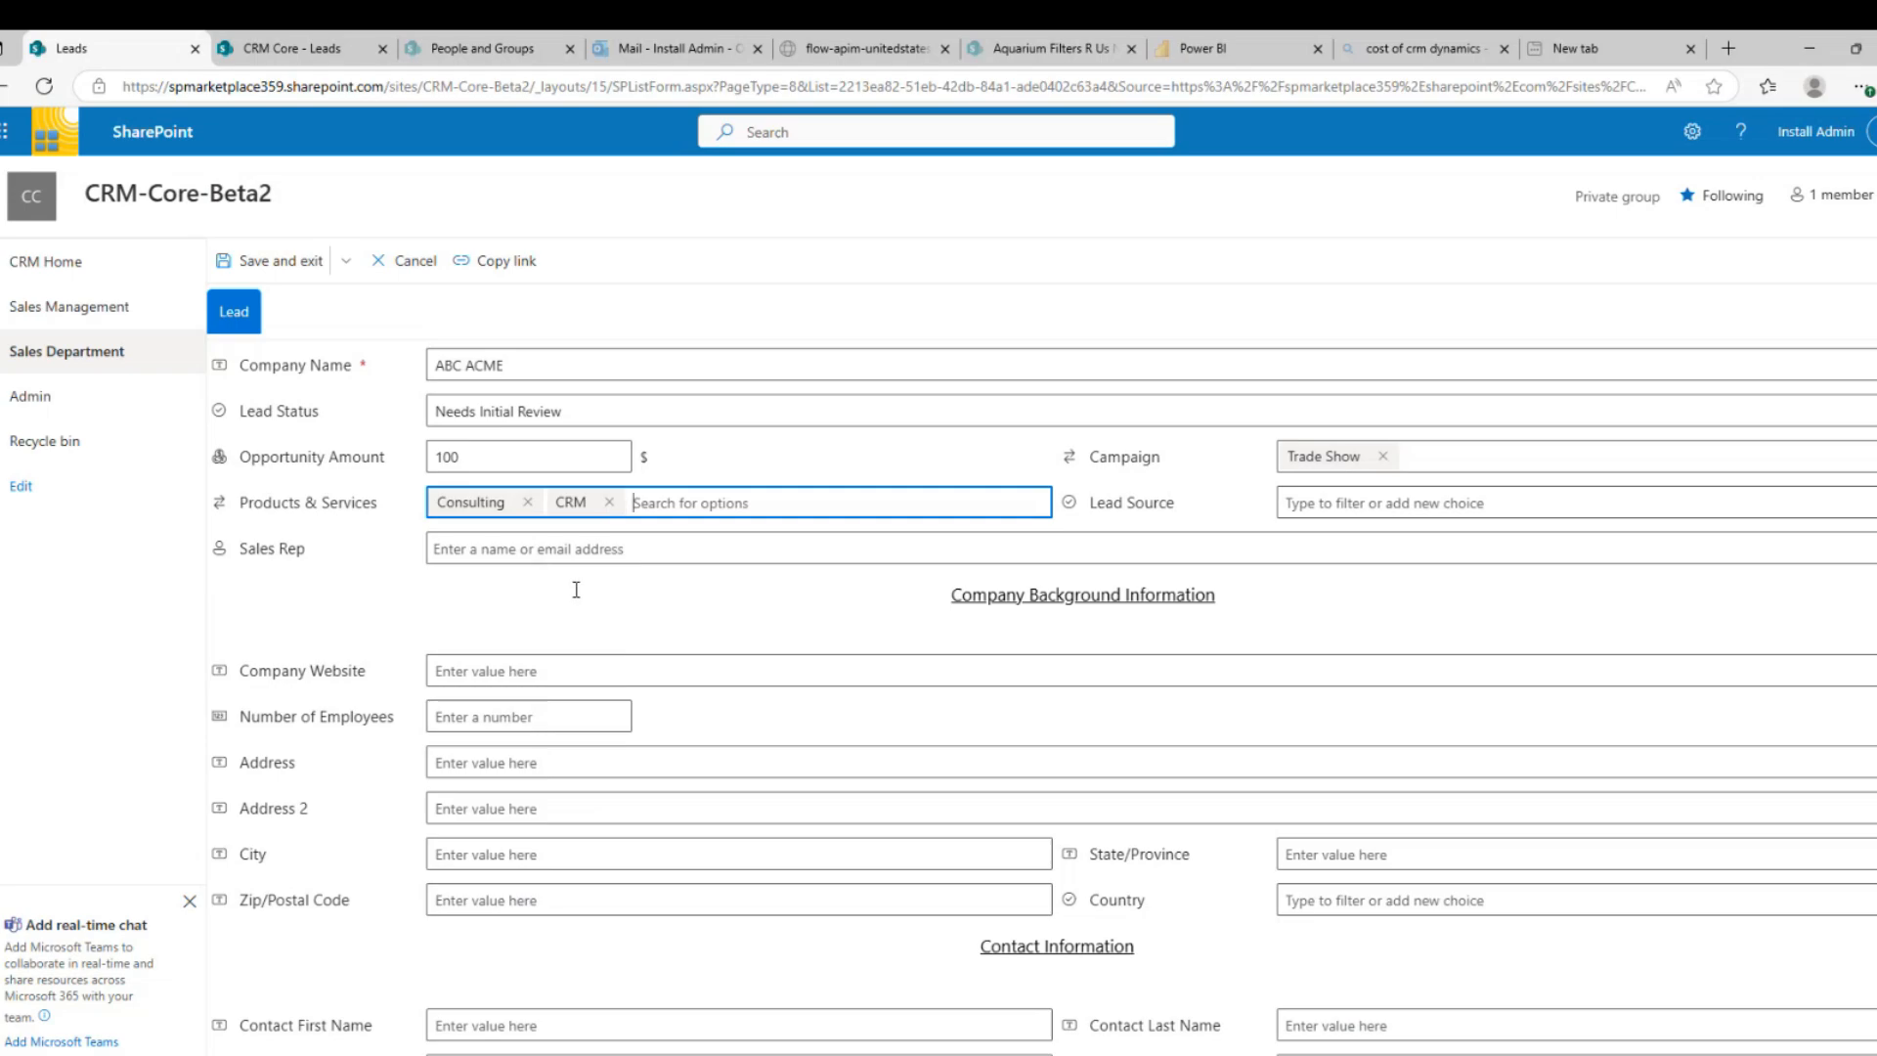
pyautogui.click(1427, 498)
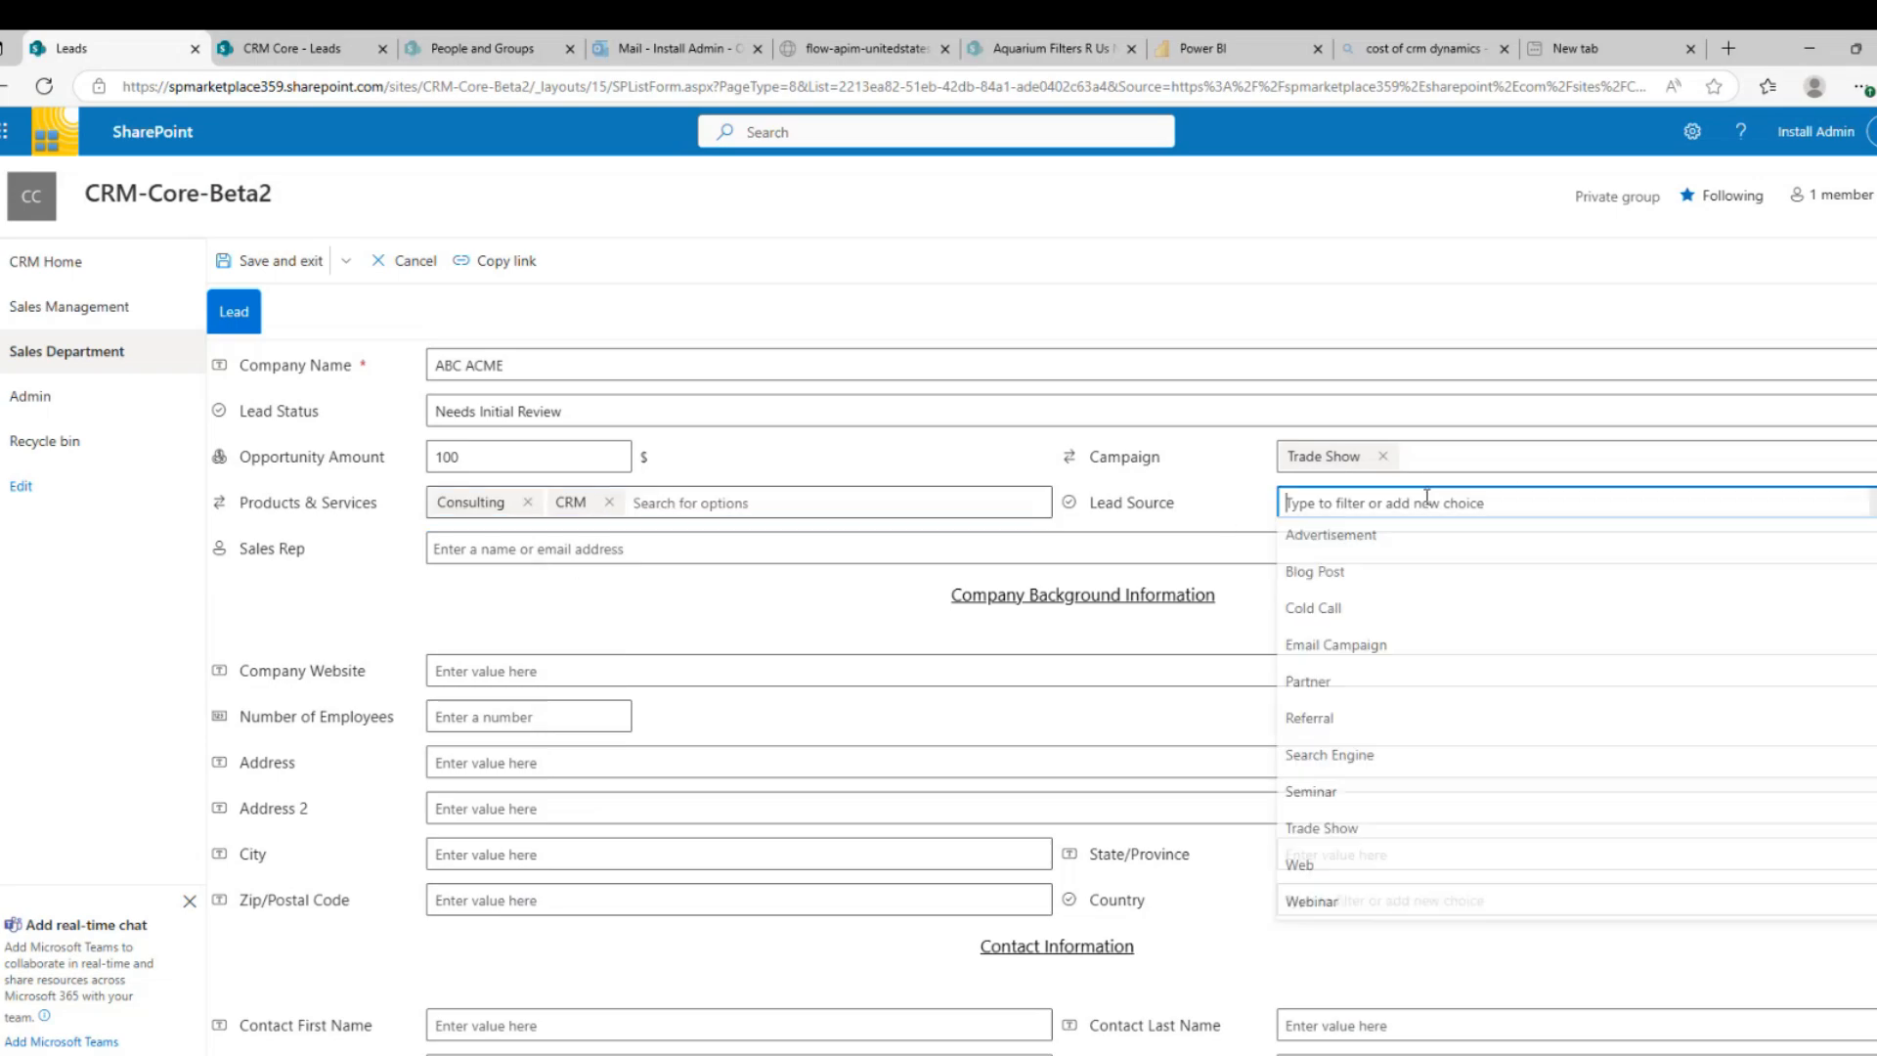
pyautogui.click(1331, 832)
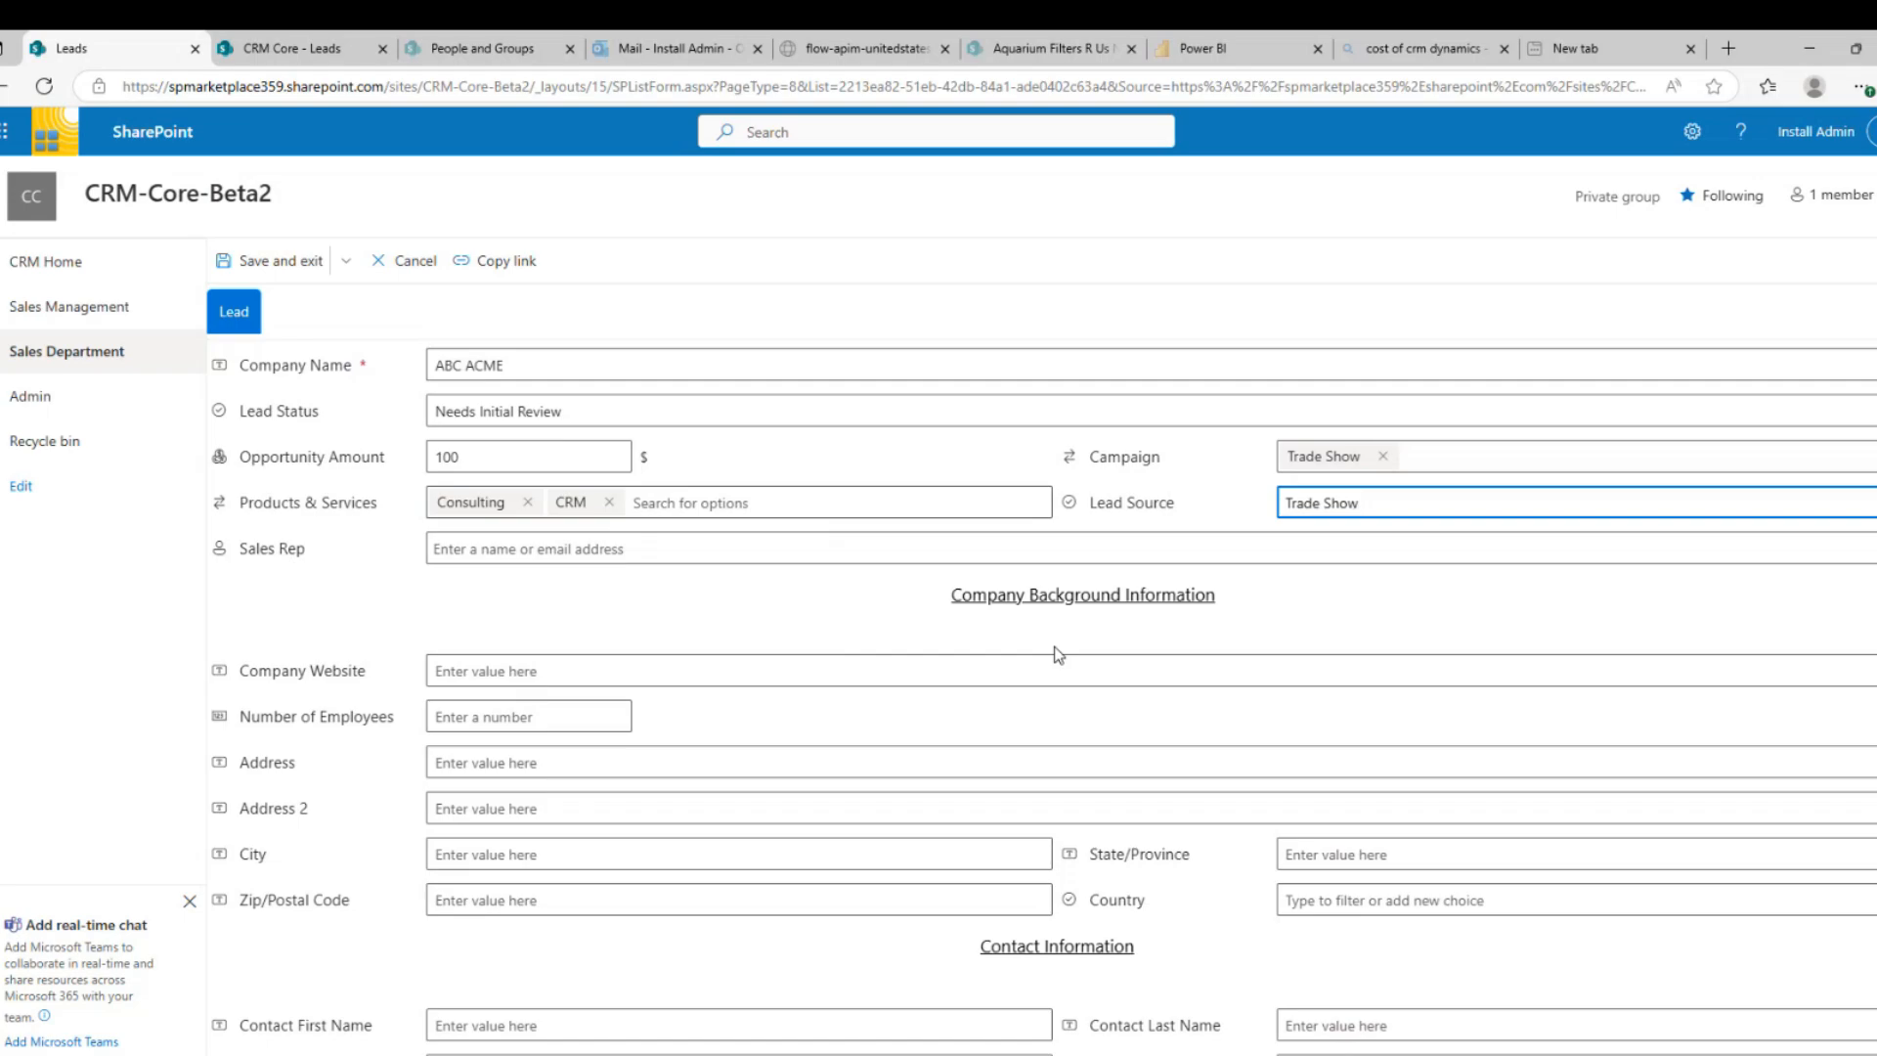
# Assign the suggested colleague as sales rep and set employees to 50
pyautogui.click(606, 547)
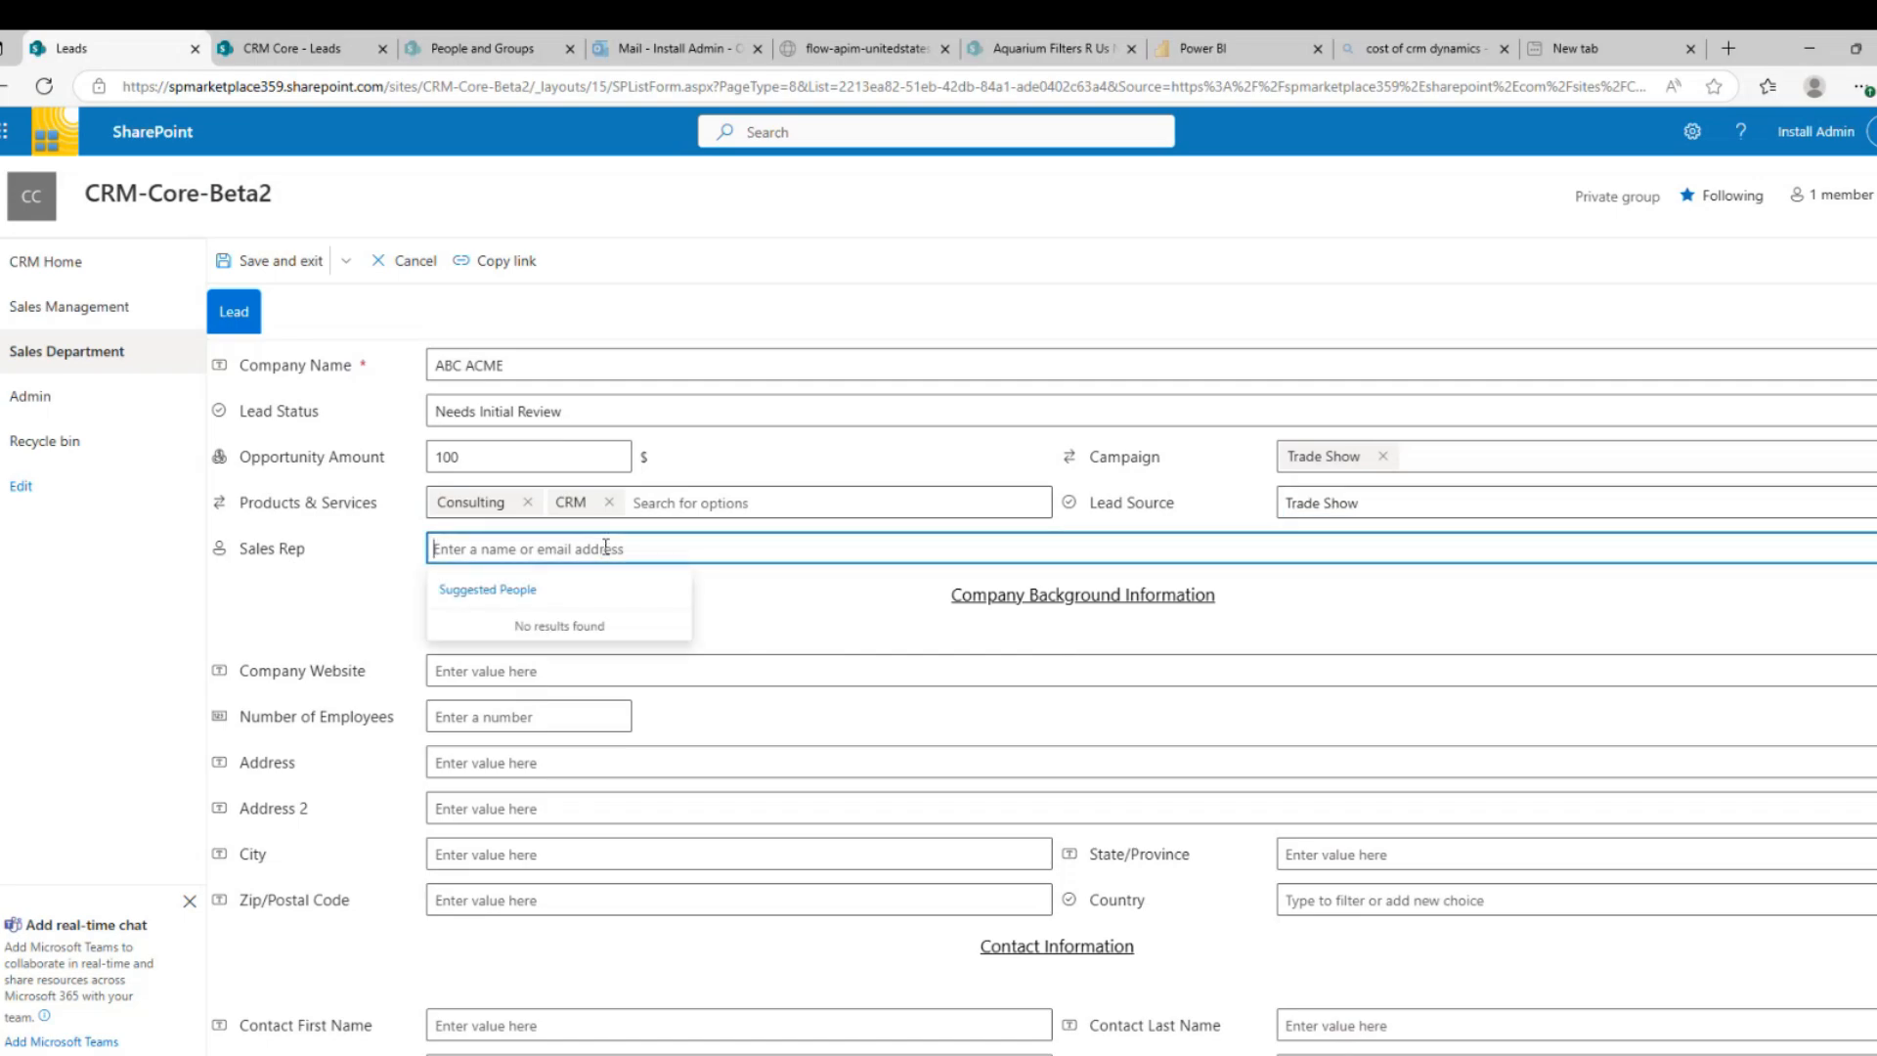
pyautogui.write('jeff l')
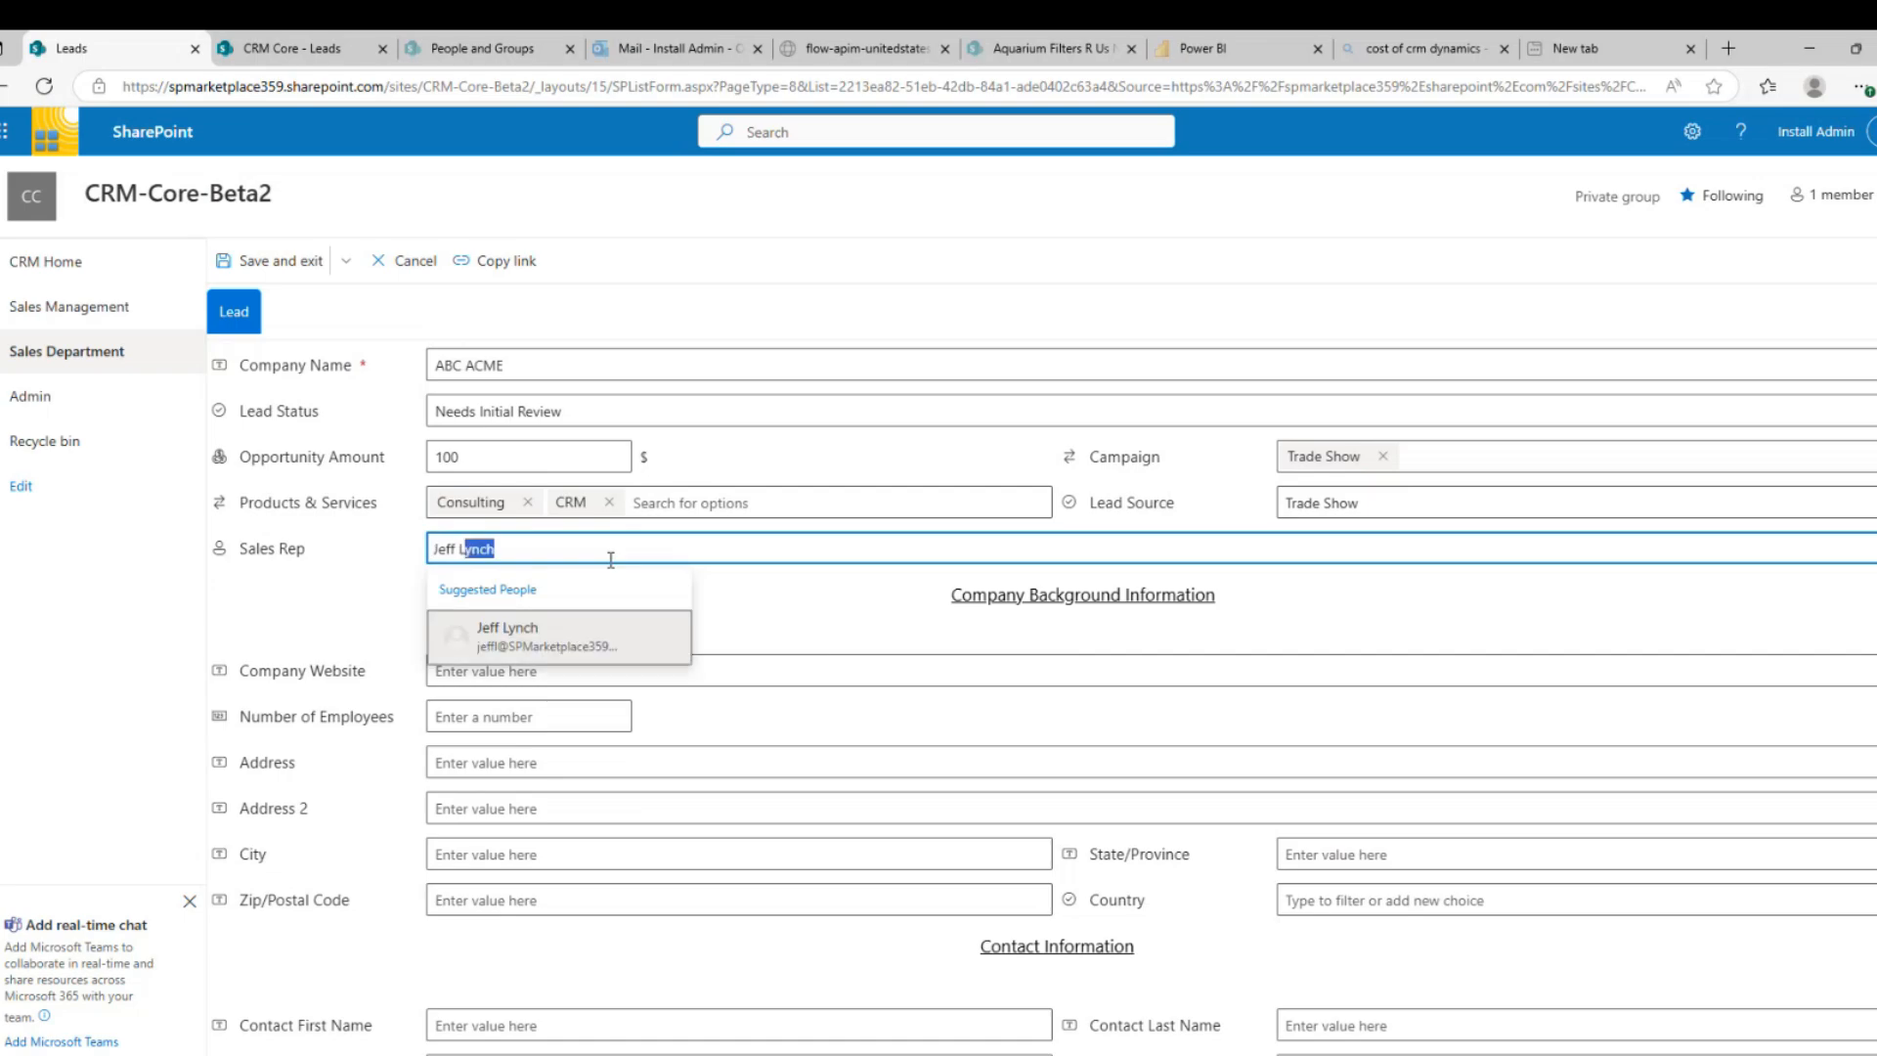
pyautogui.click(588, 634)
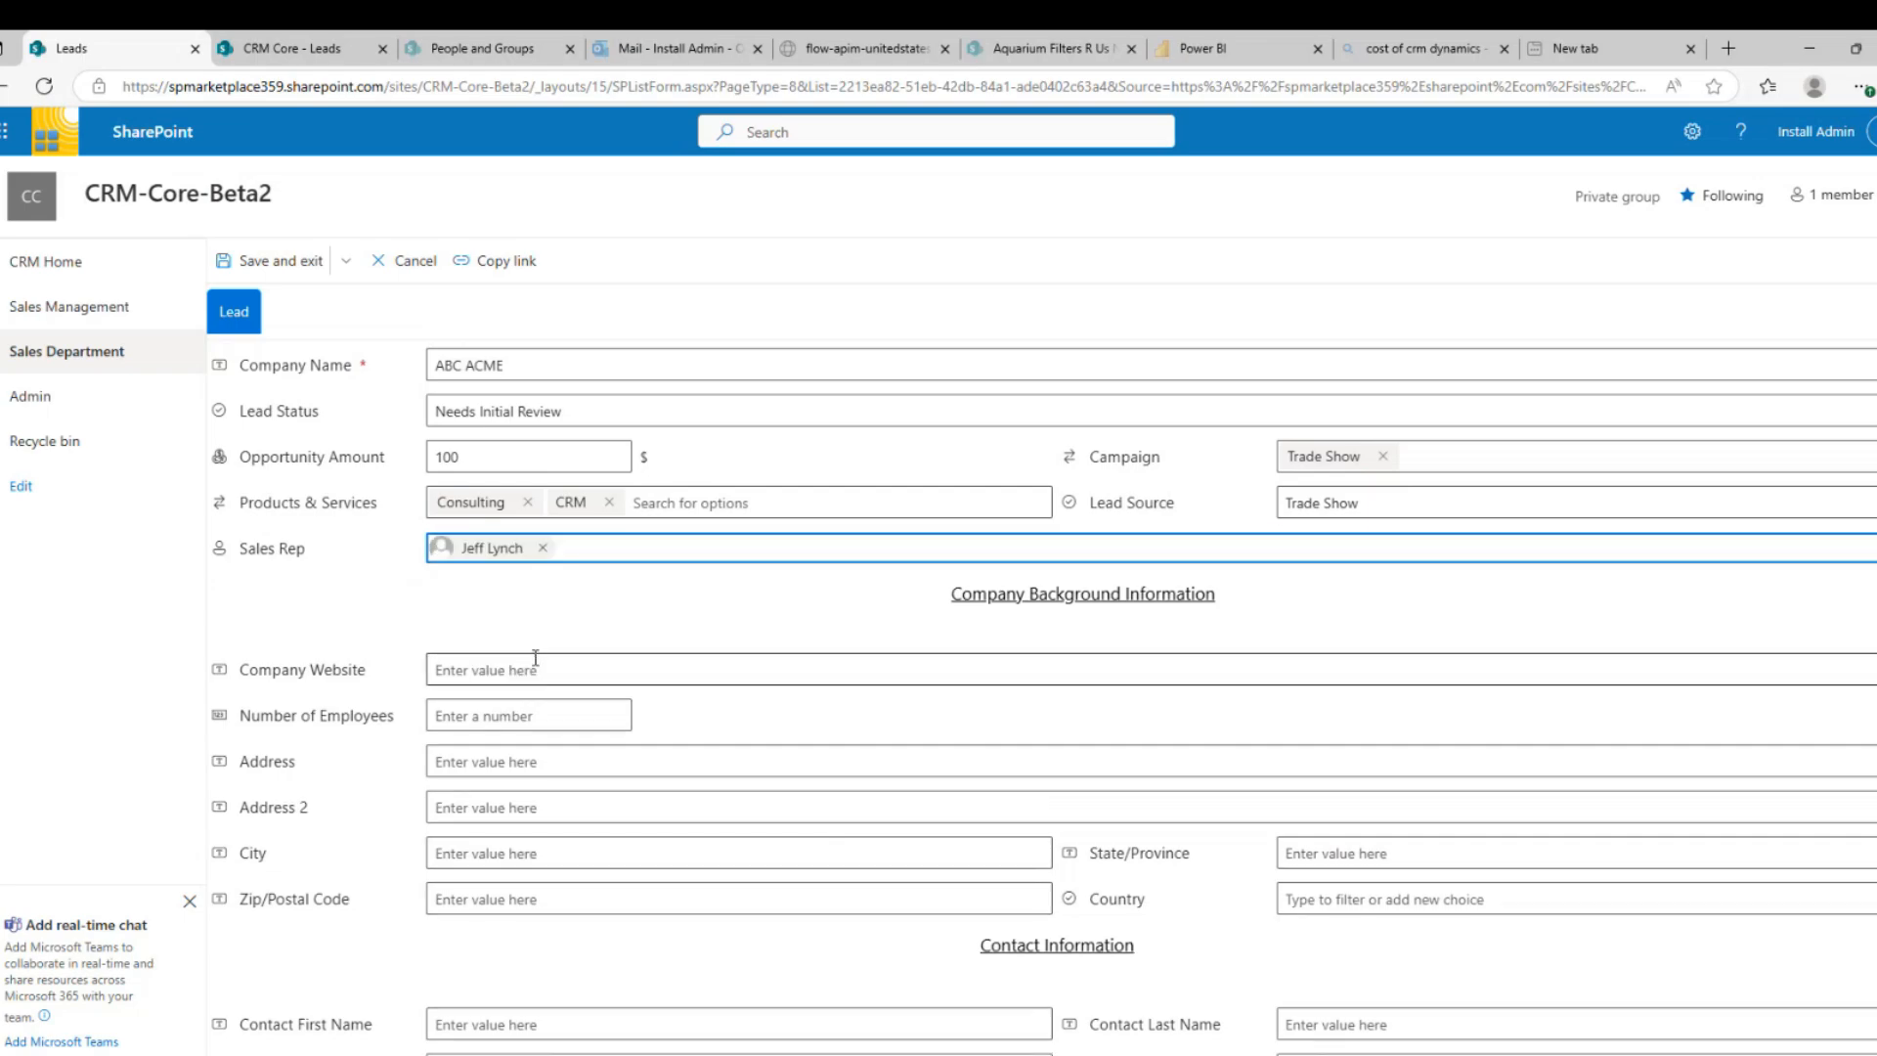
pyautogui.click(526, 718)
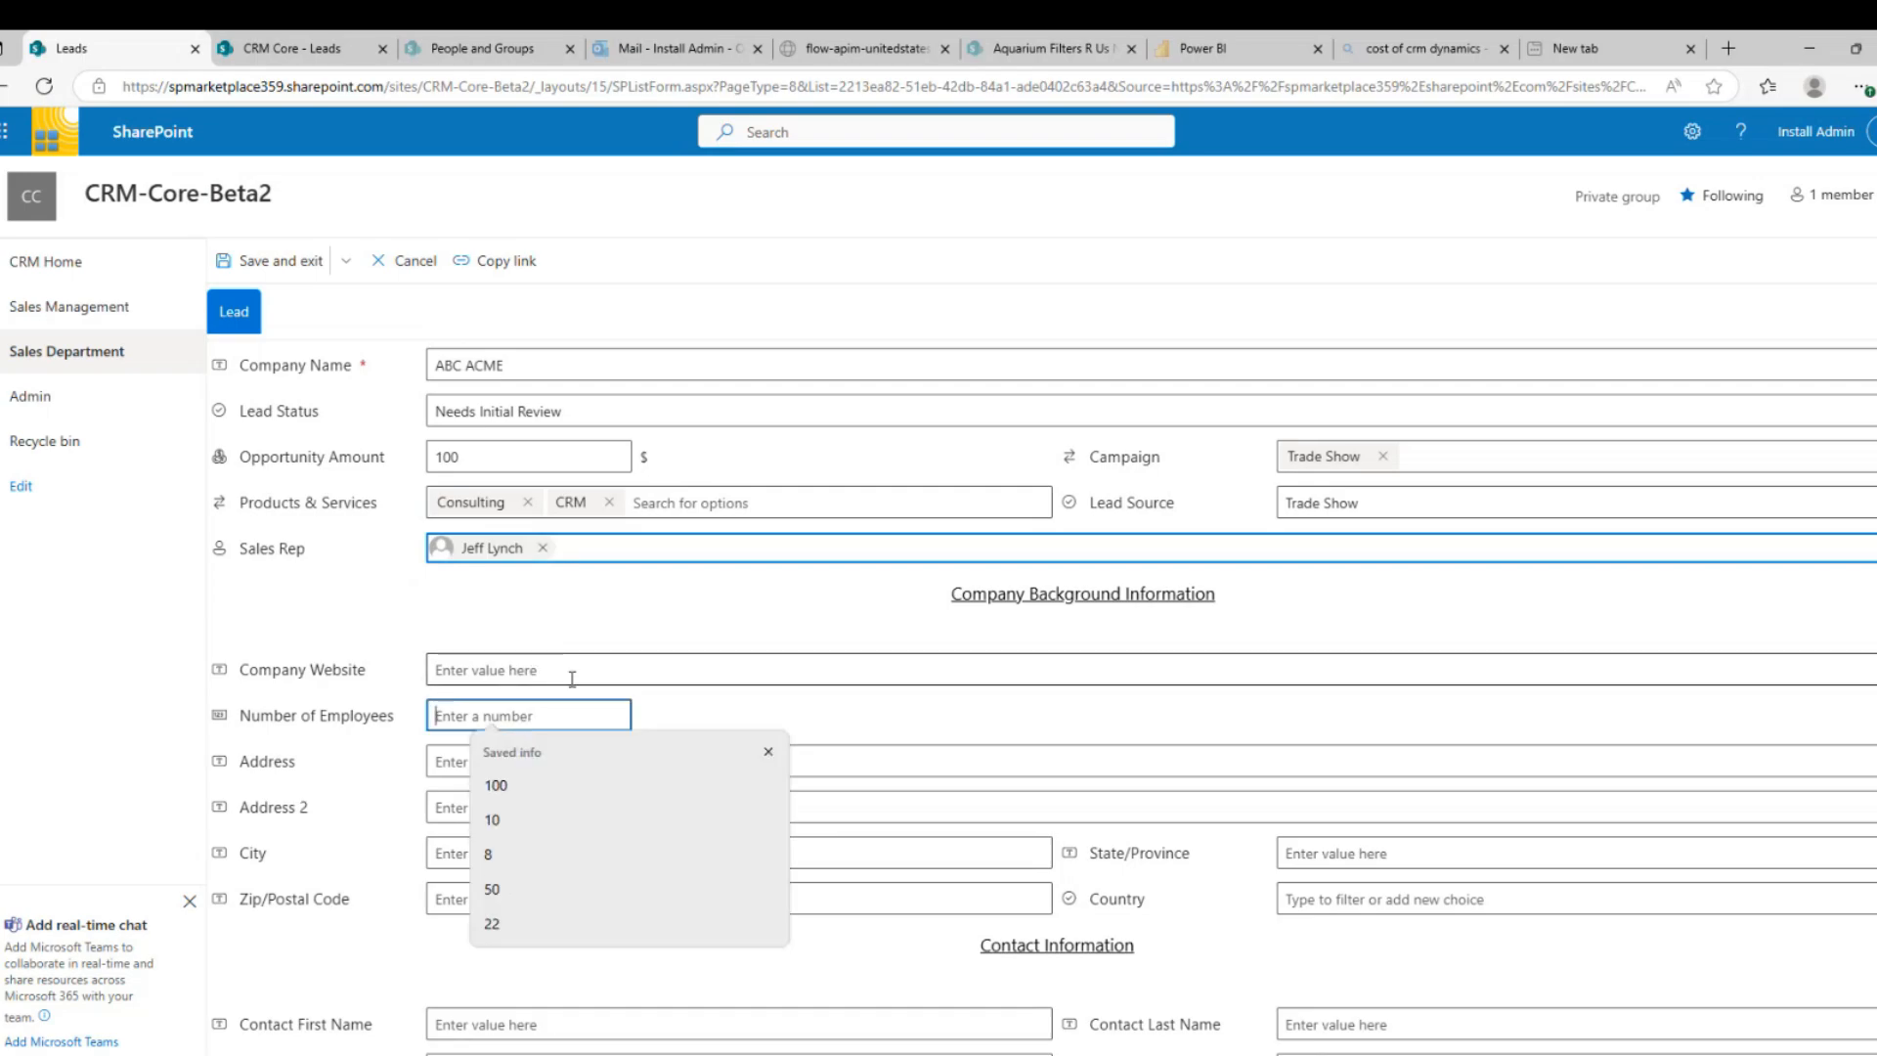
pyautogui.write('50')
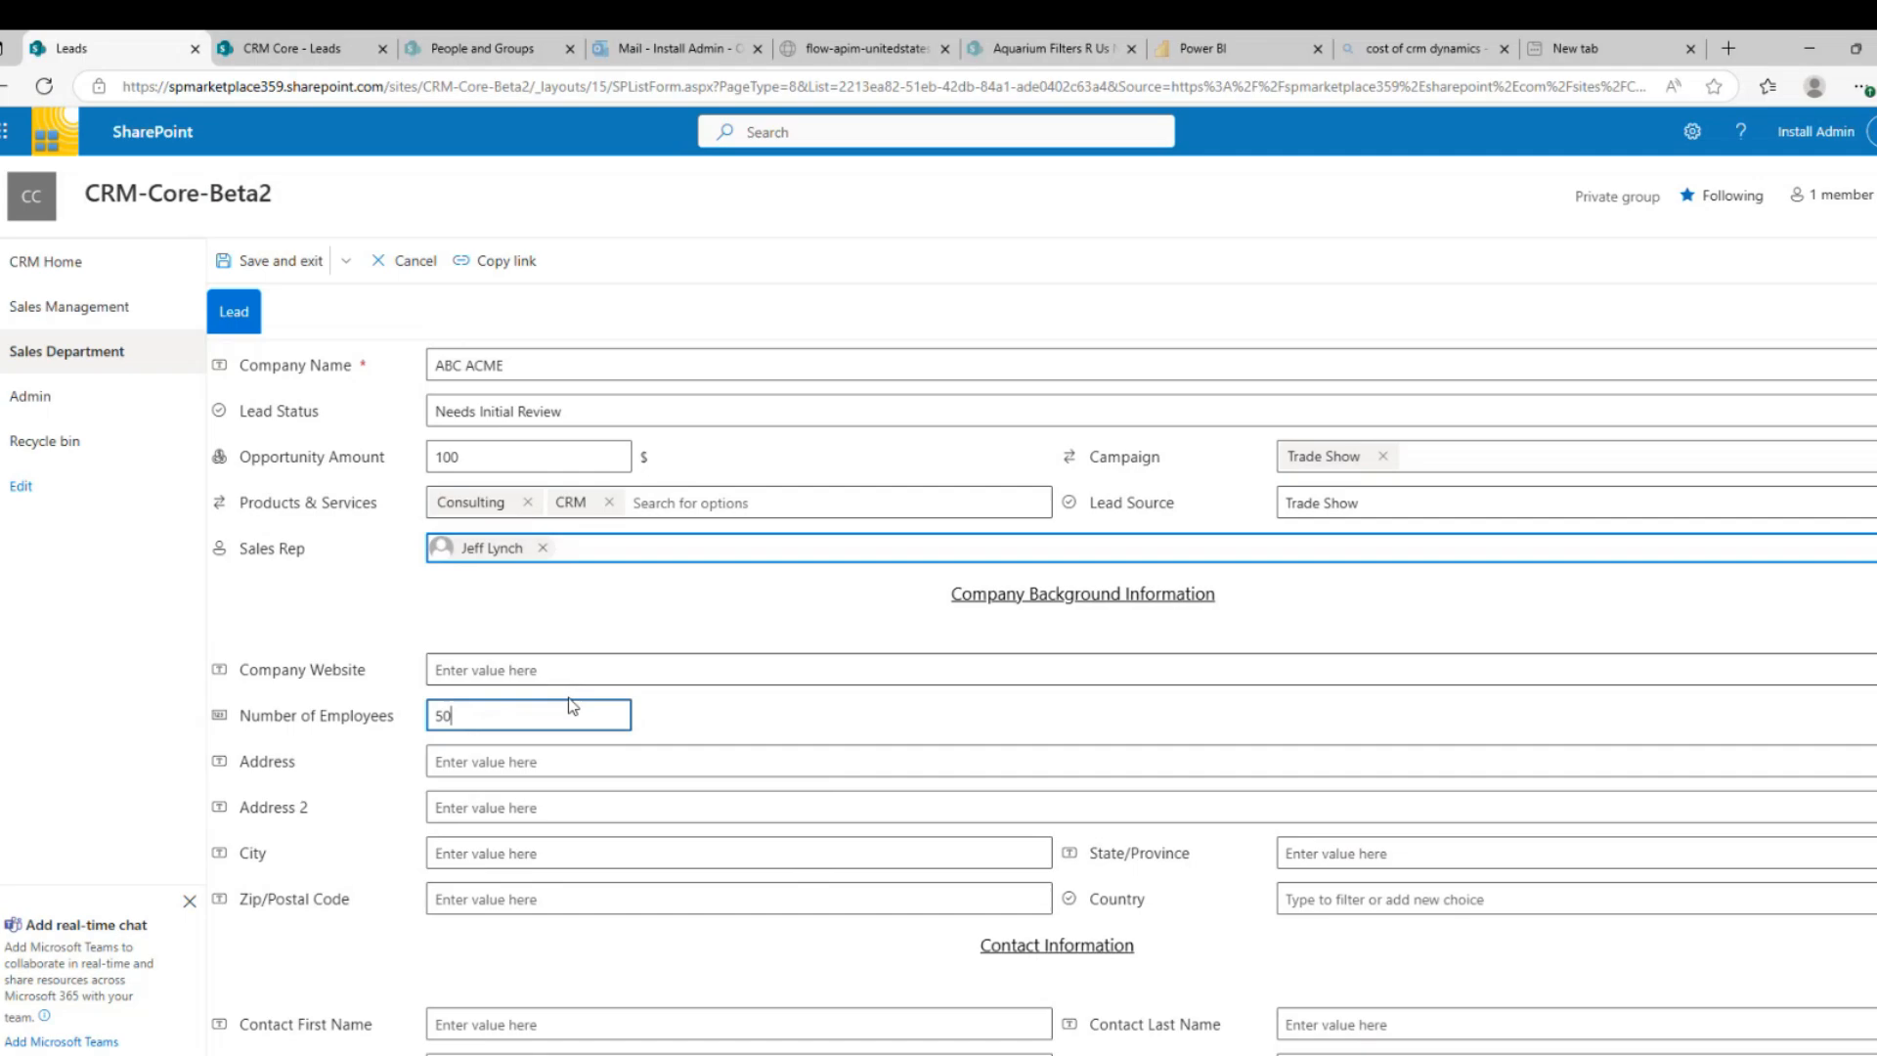
# Fill in the lead's street address and city, state TX, zip 234234, country United States
pyautogui.click(539, 761)
pyautogui.write('1')
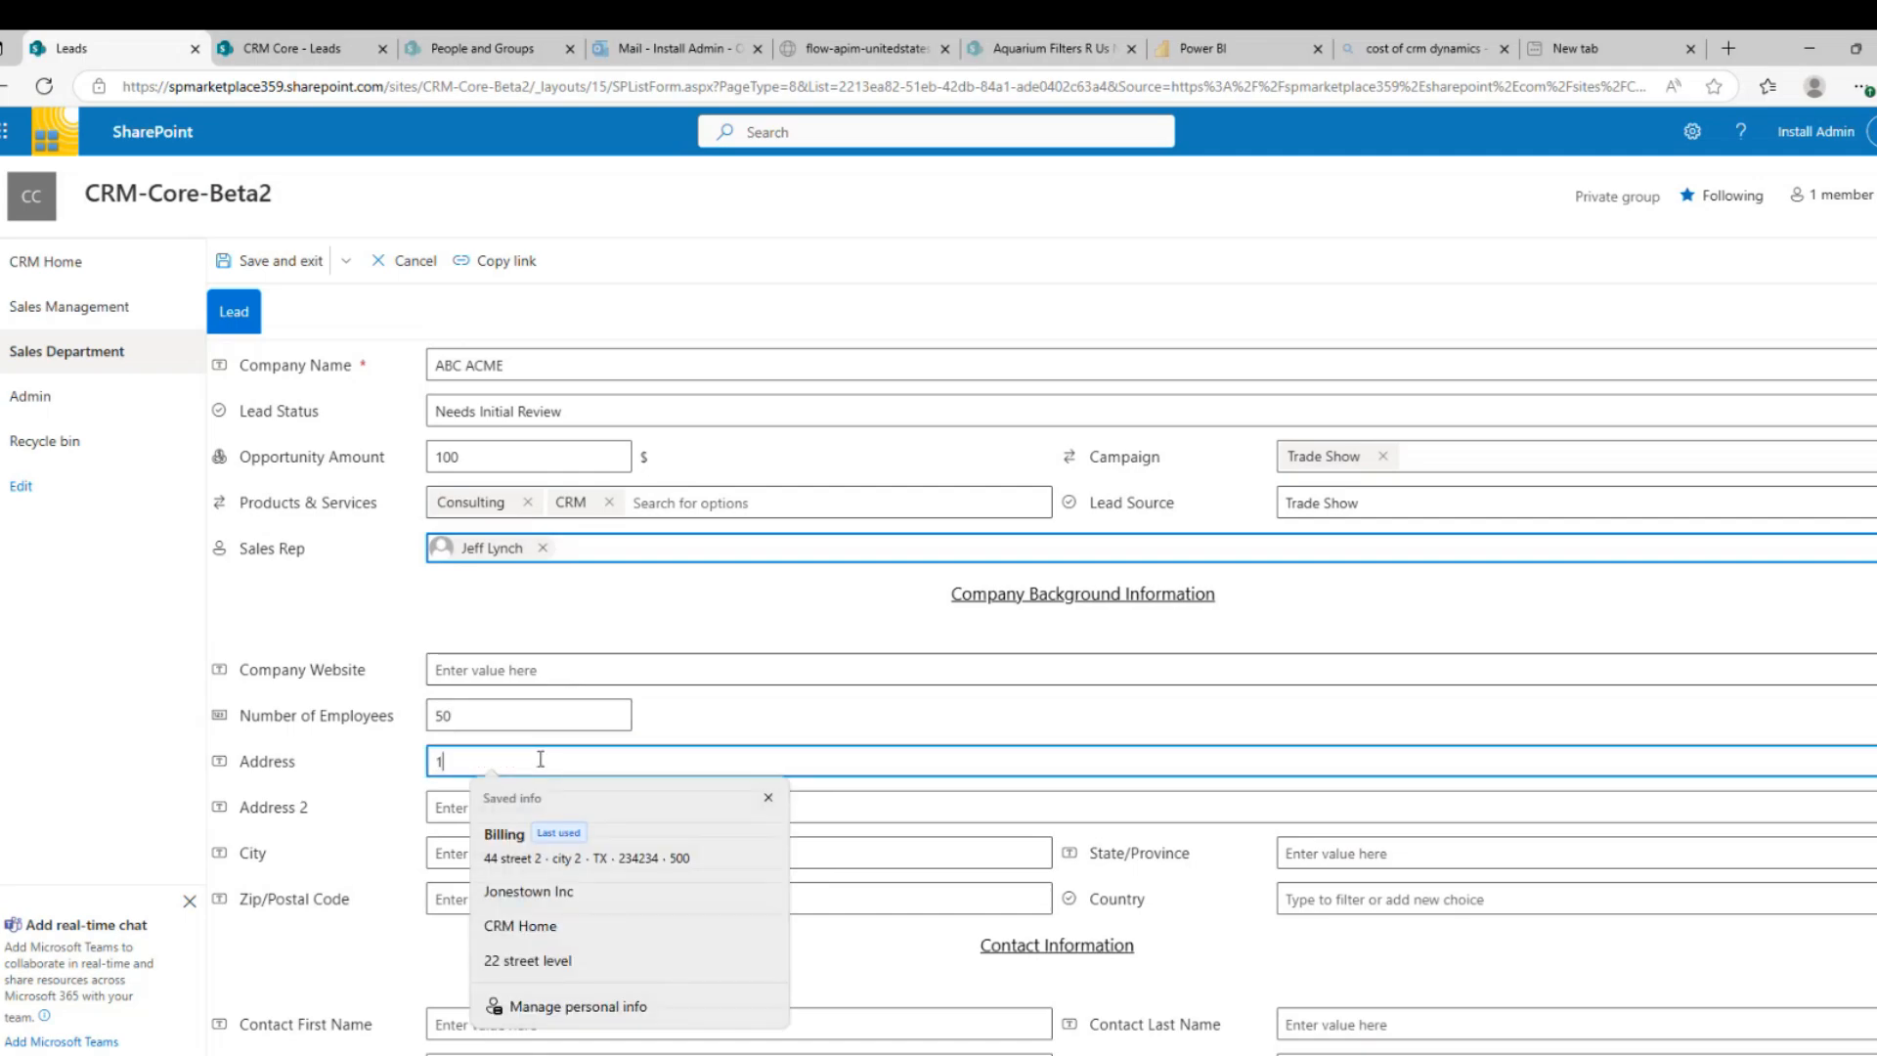
pyautogui.write('23 stree')
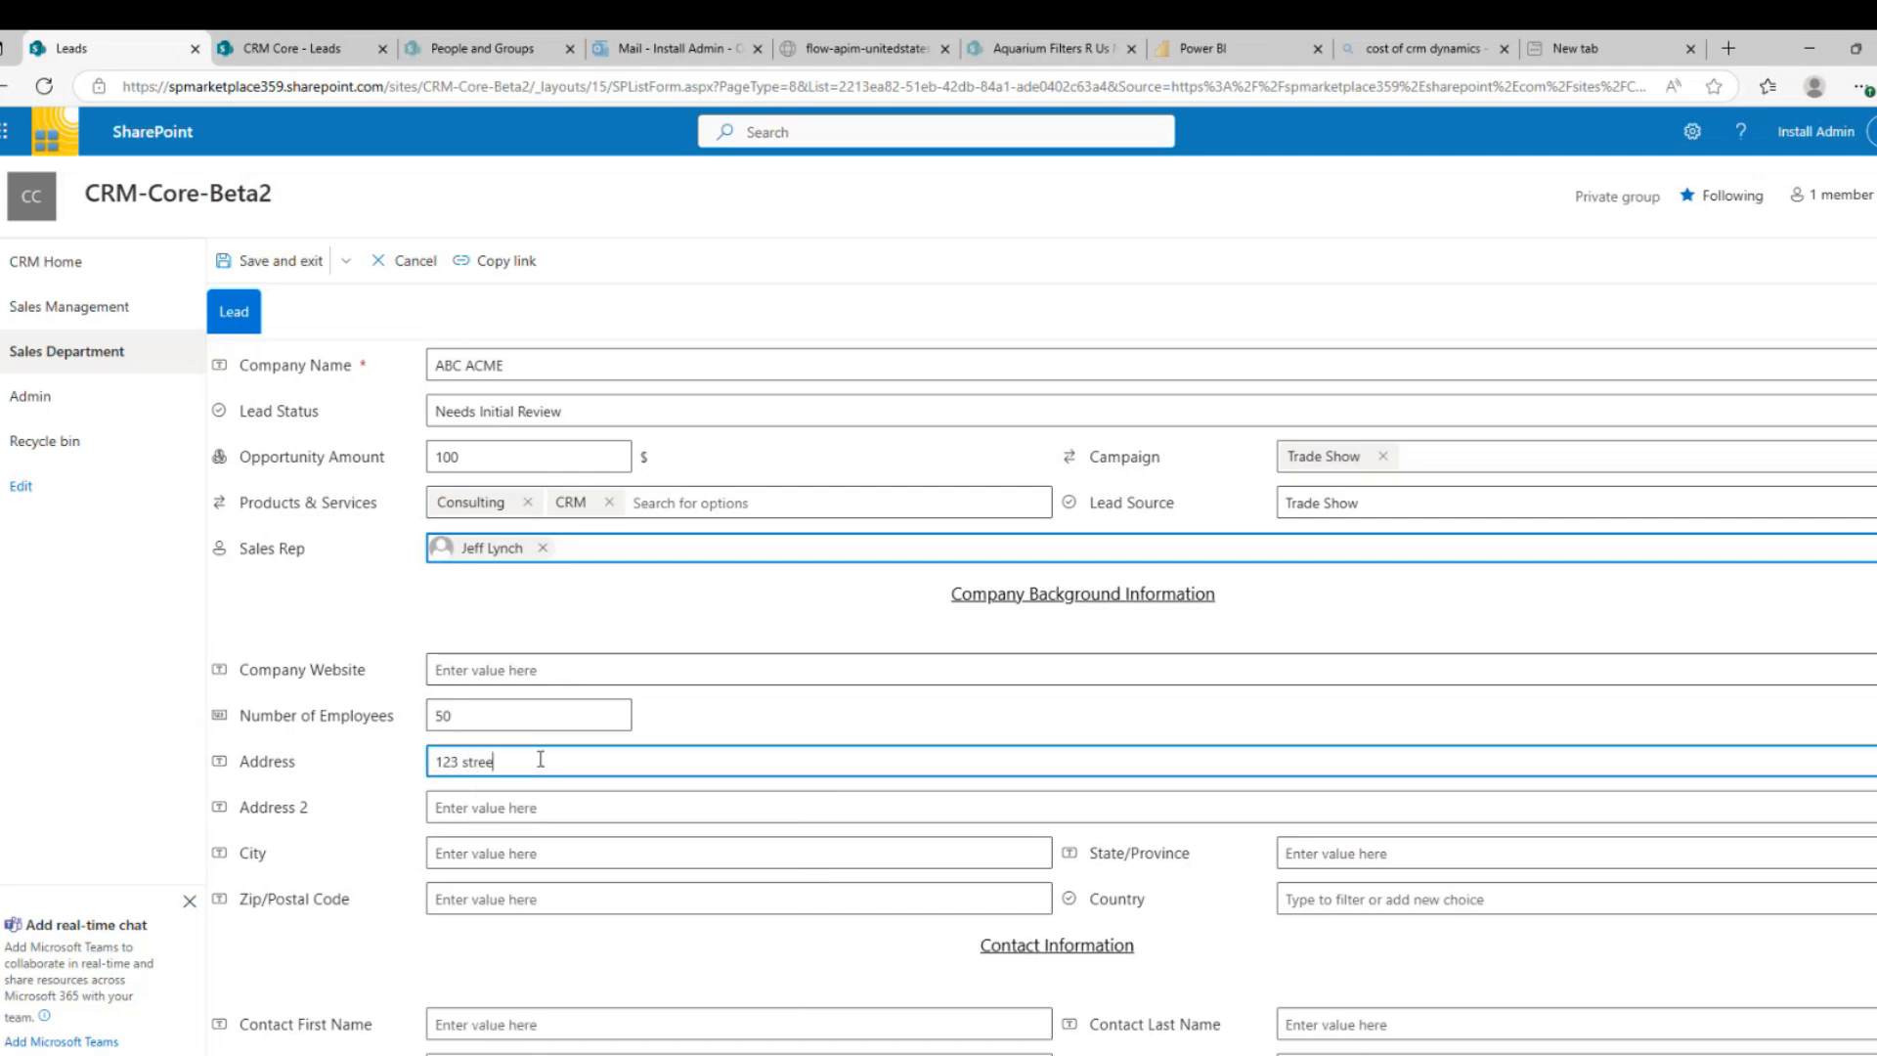
pyautogui.write('t name')
pyautogui.press('Tab')
pyautogui.press('Tab')
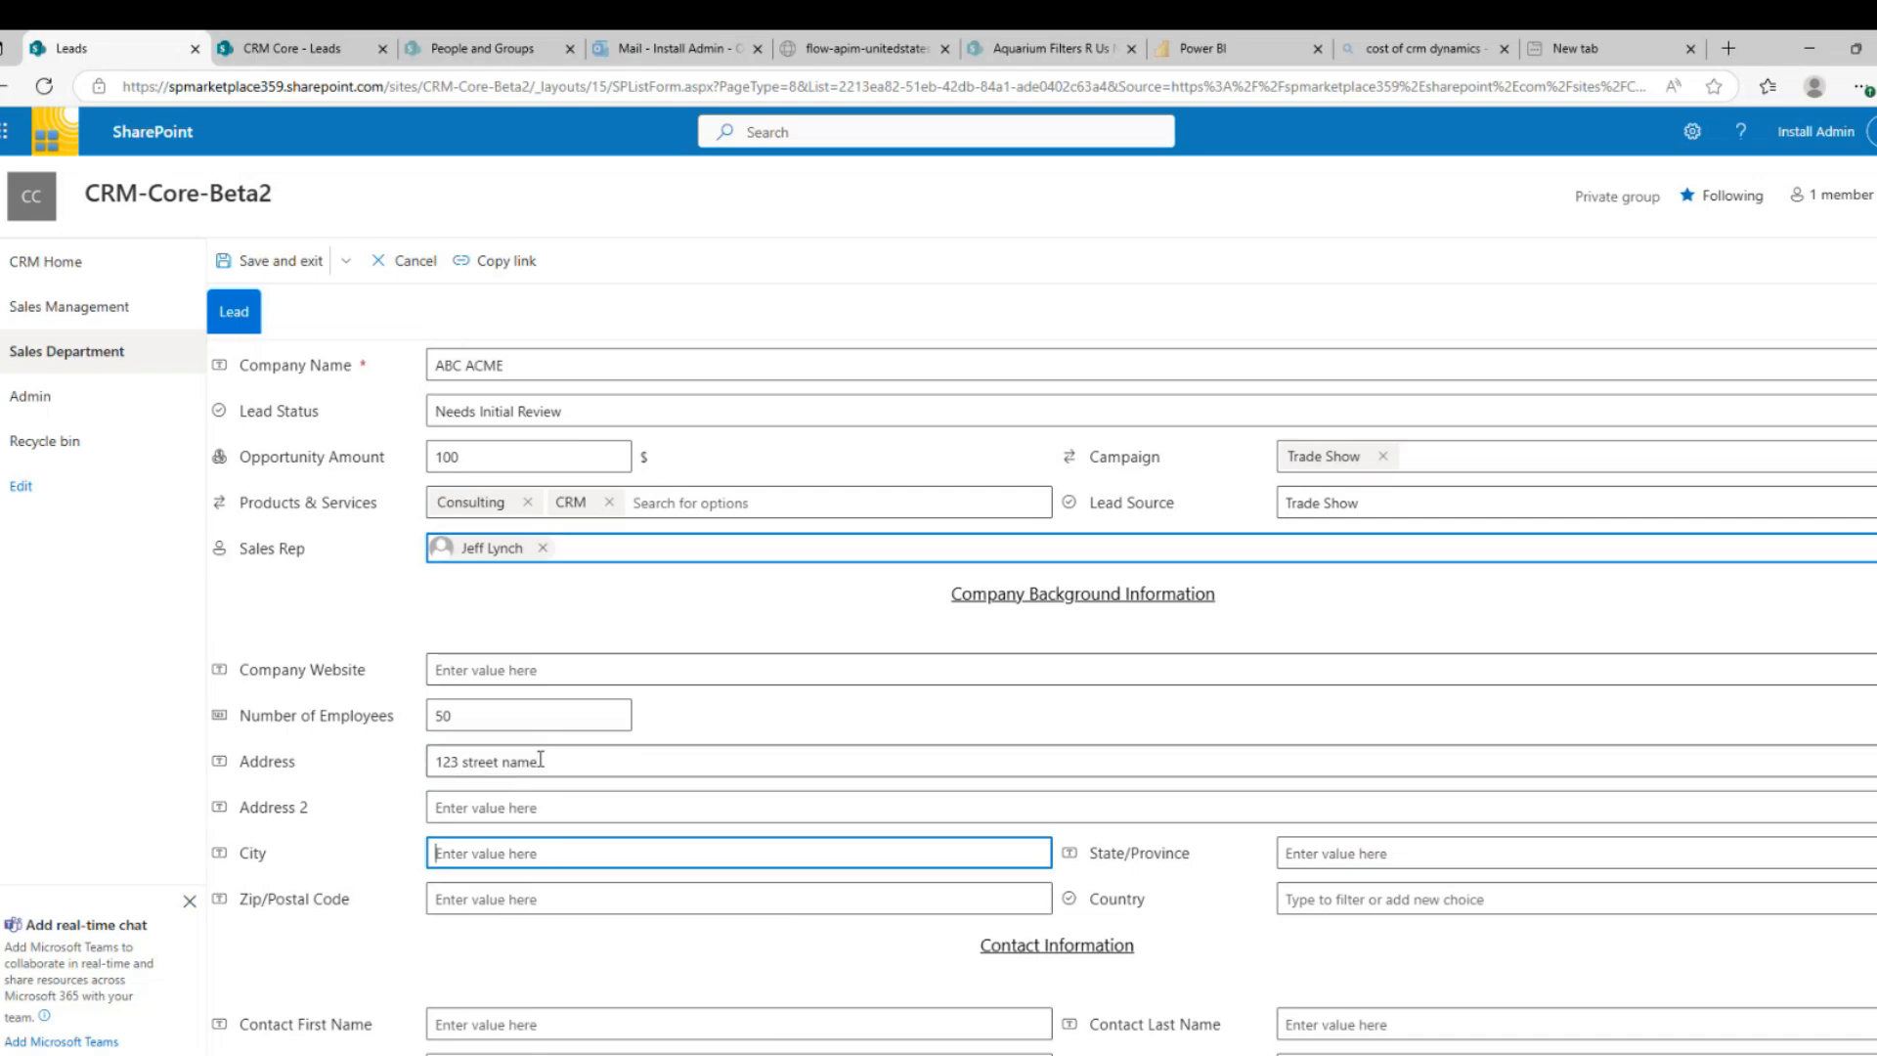
pyautogui.write('city name')
pyautogui.press('Tab')
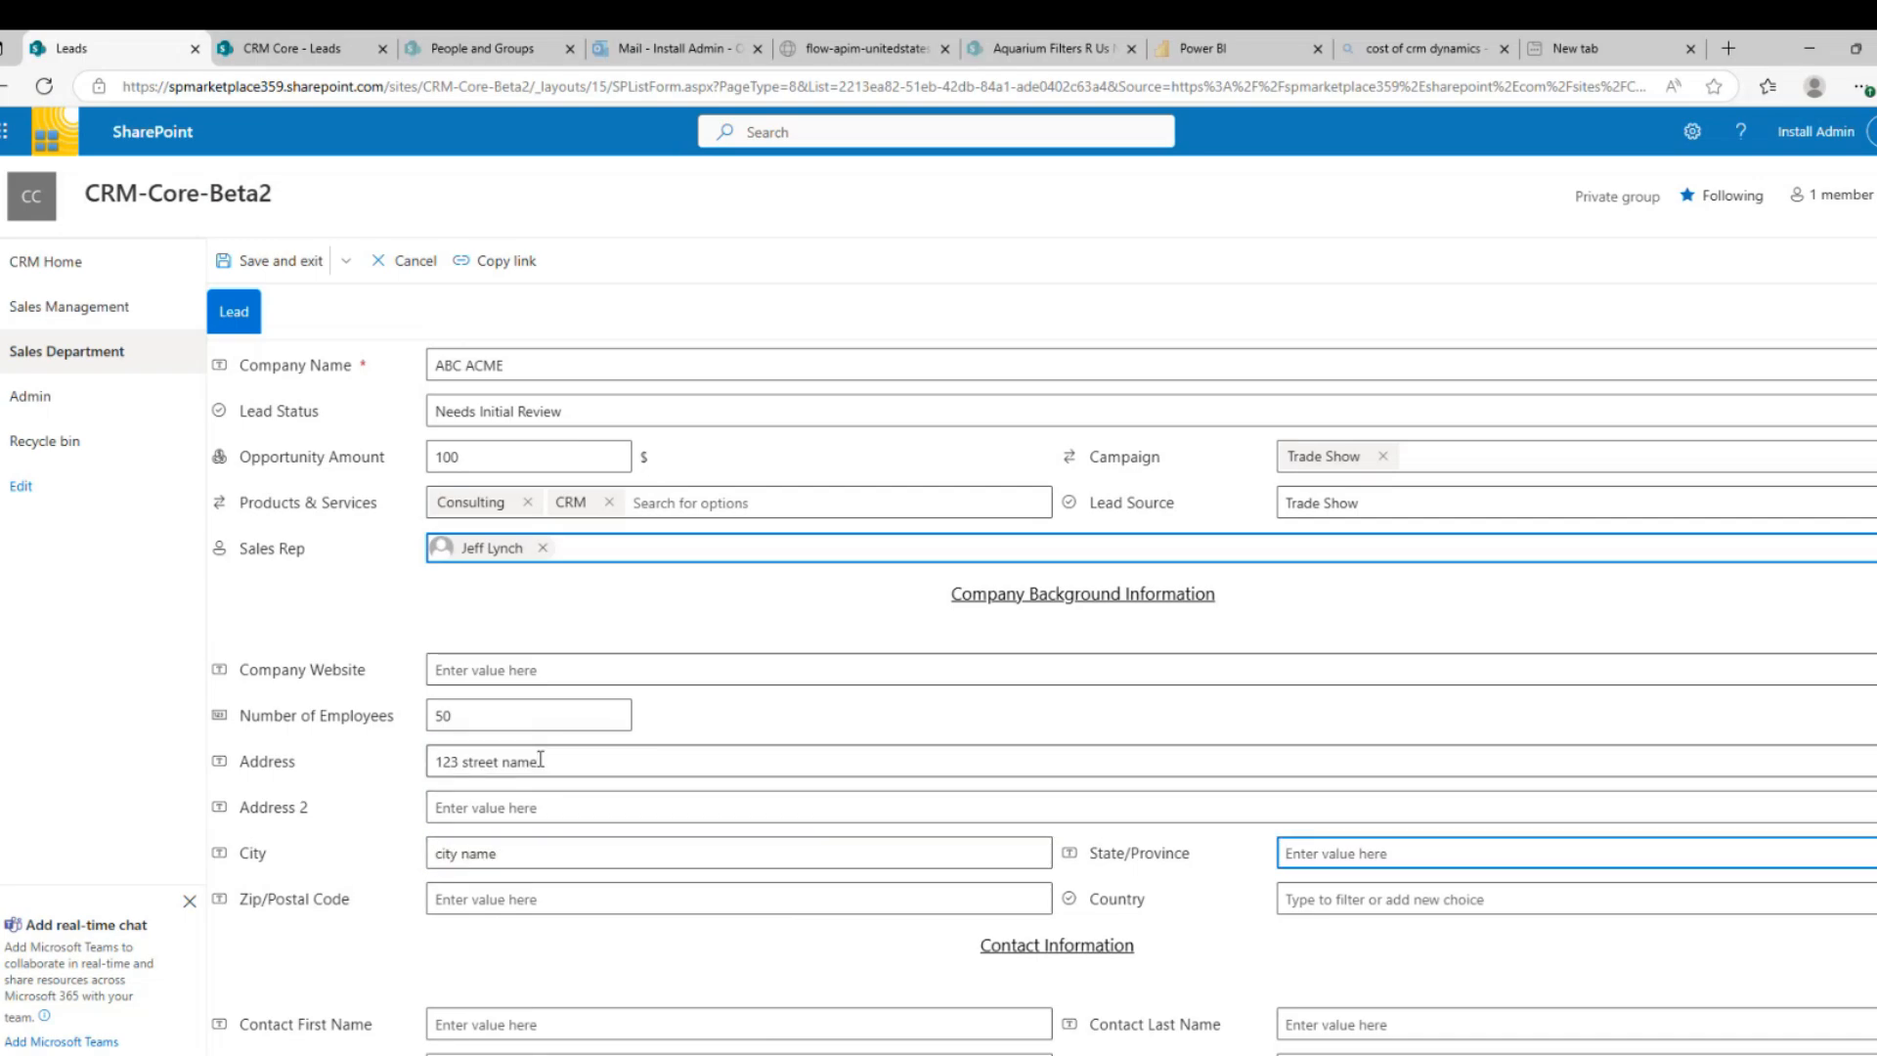
pyautogui.write('TX')
pyautogui.press('Tab')
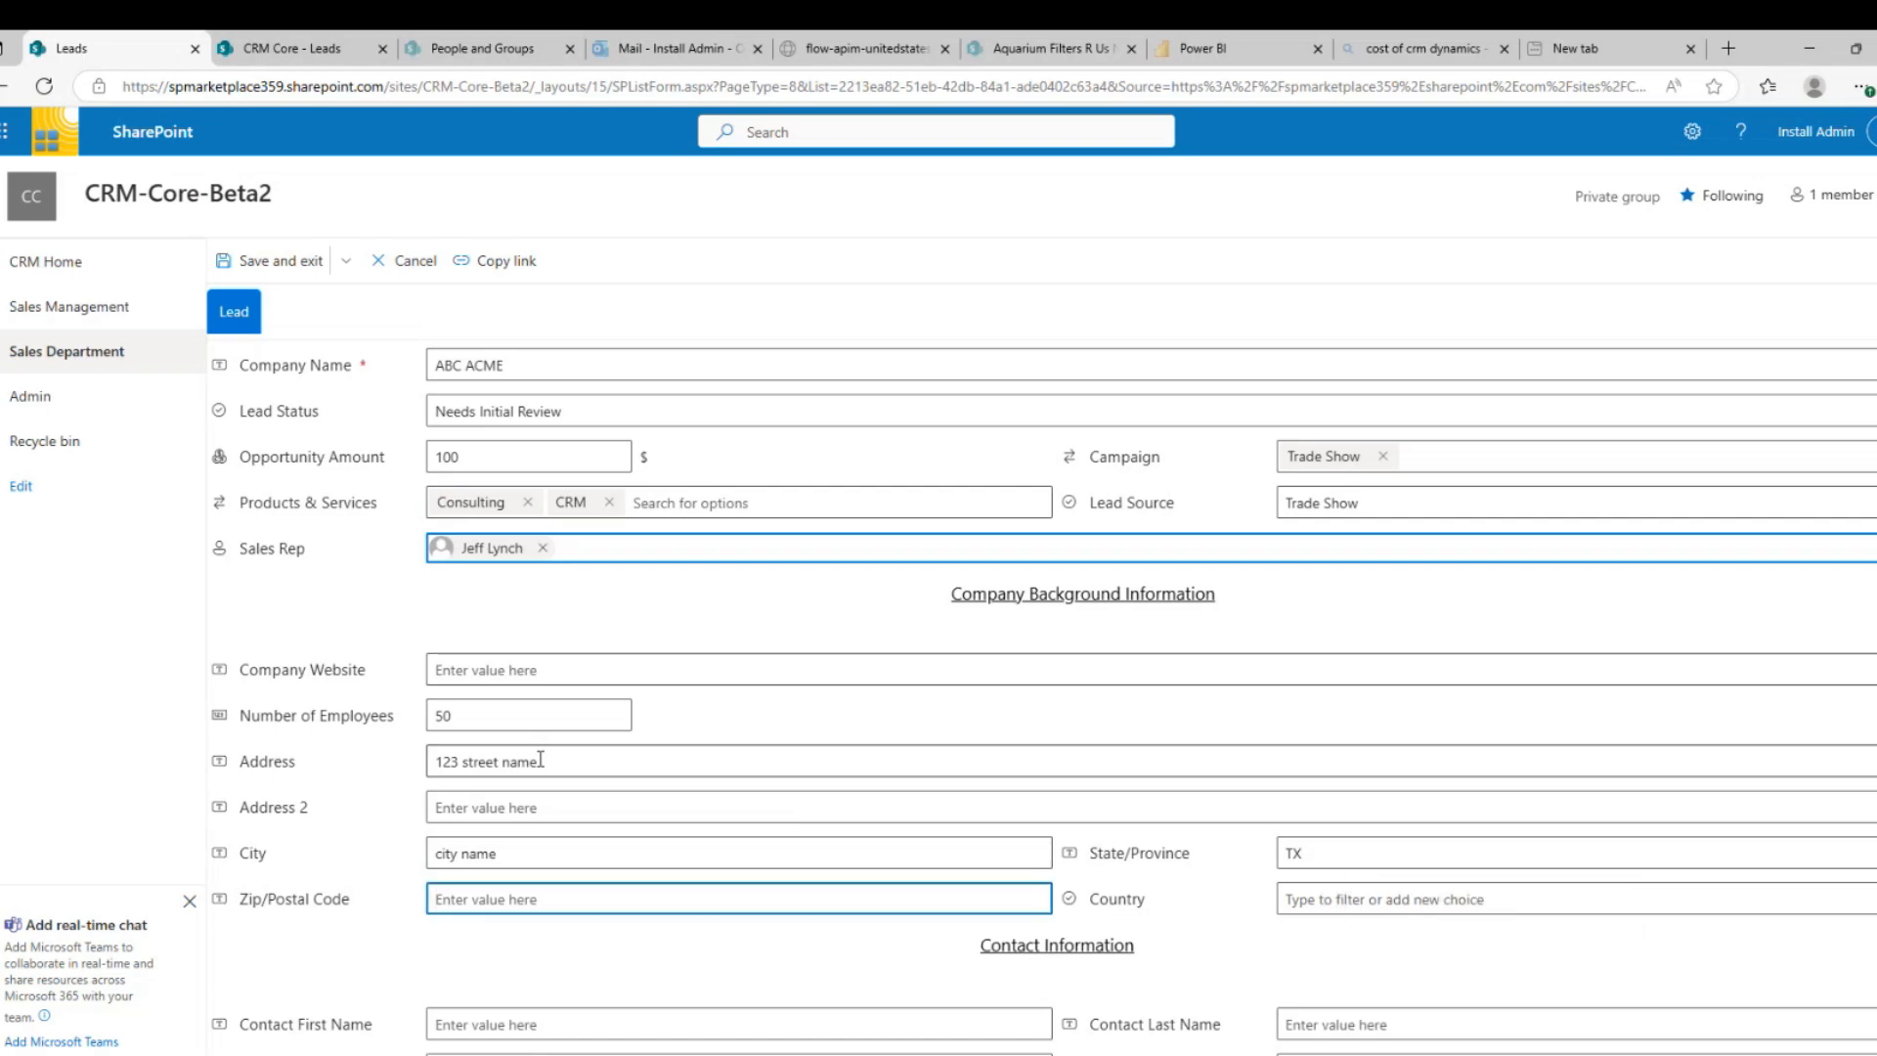
pyautogui.write('234')
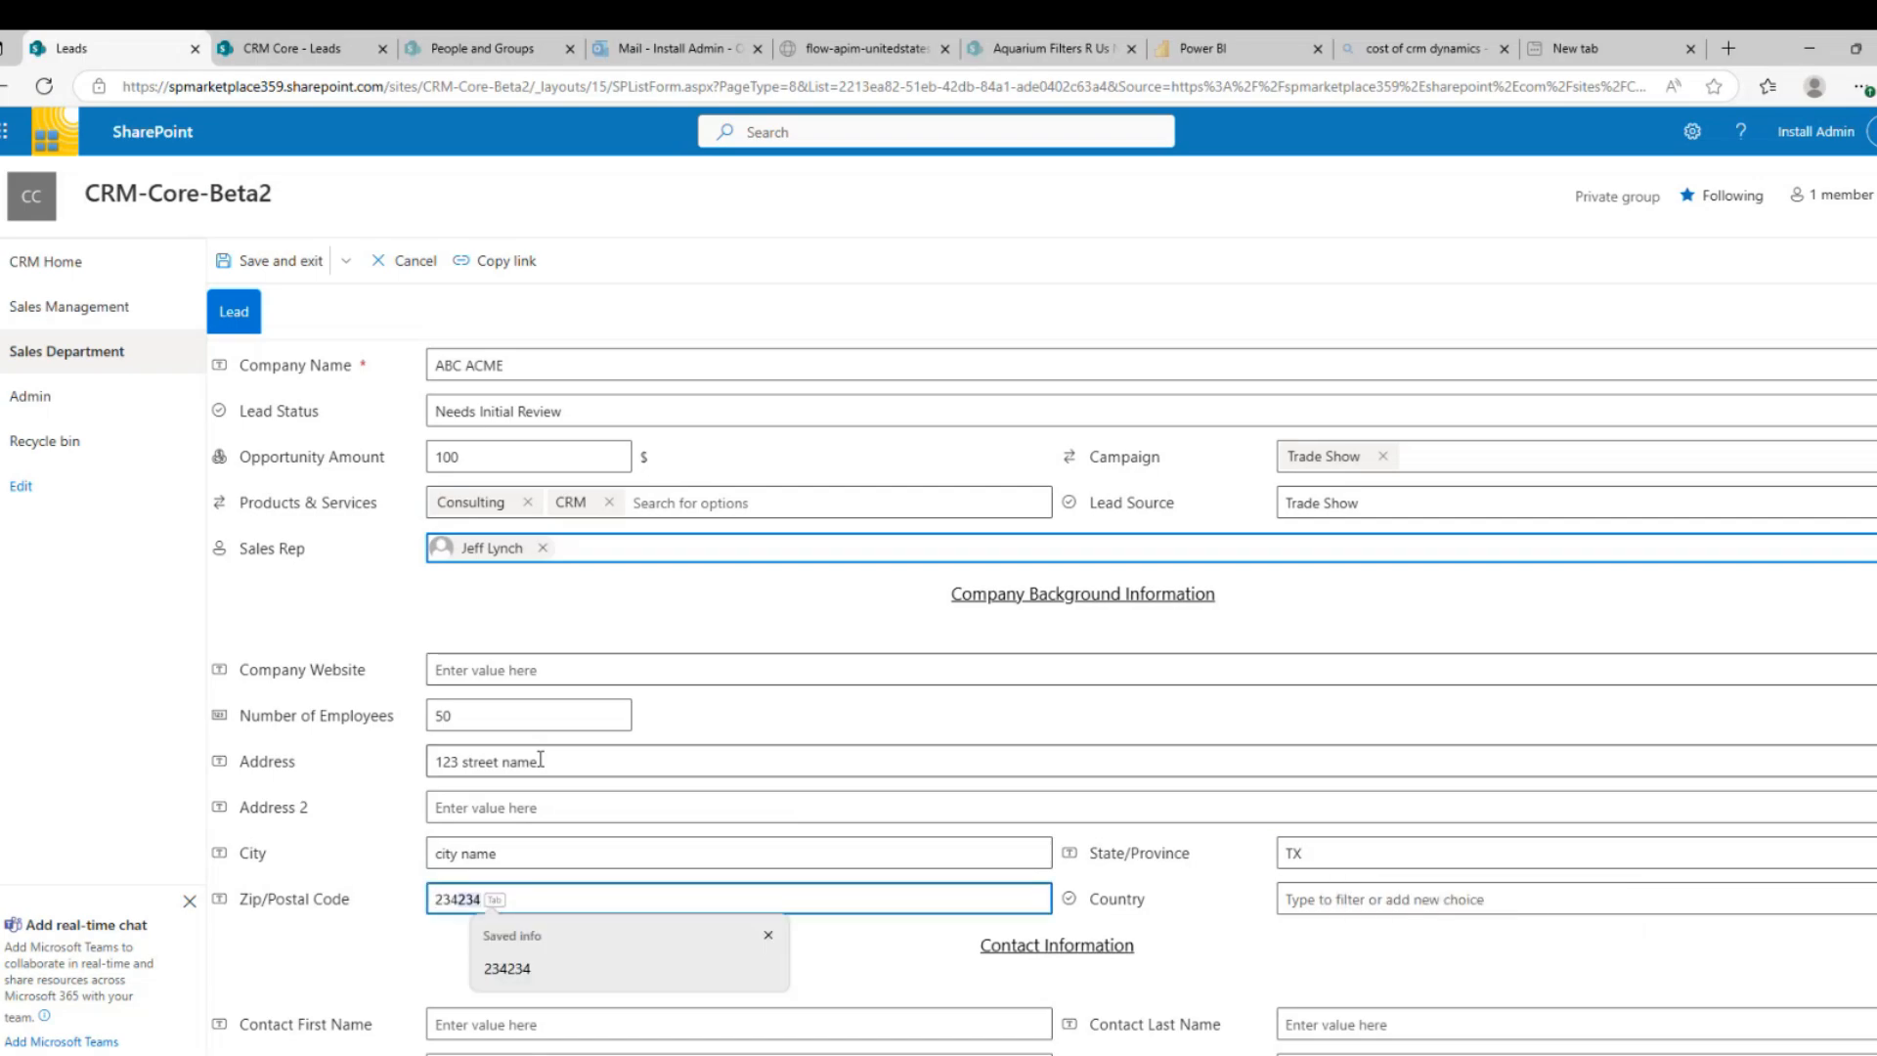
pyautogui.press('Tab')
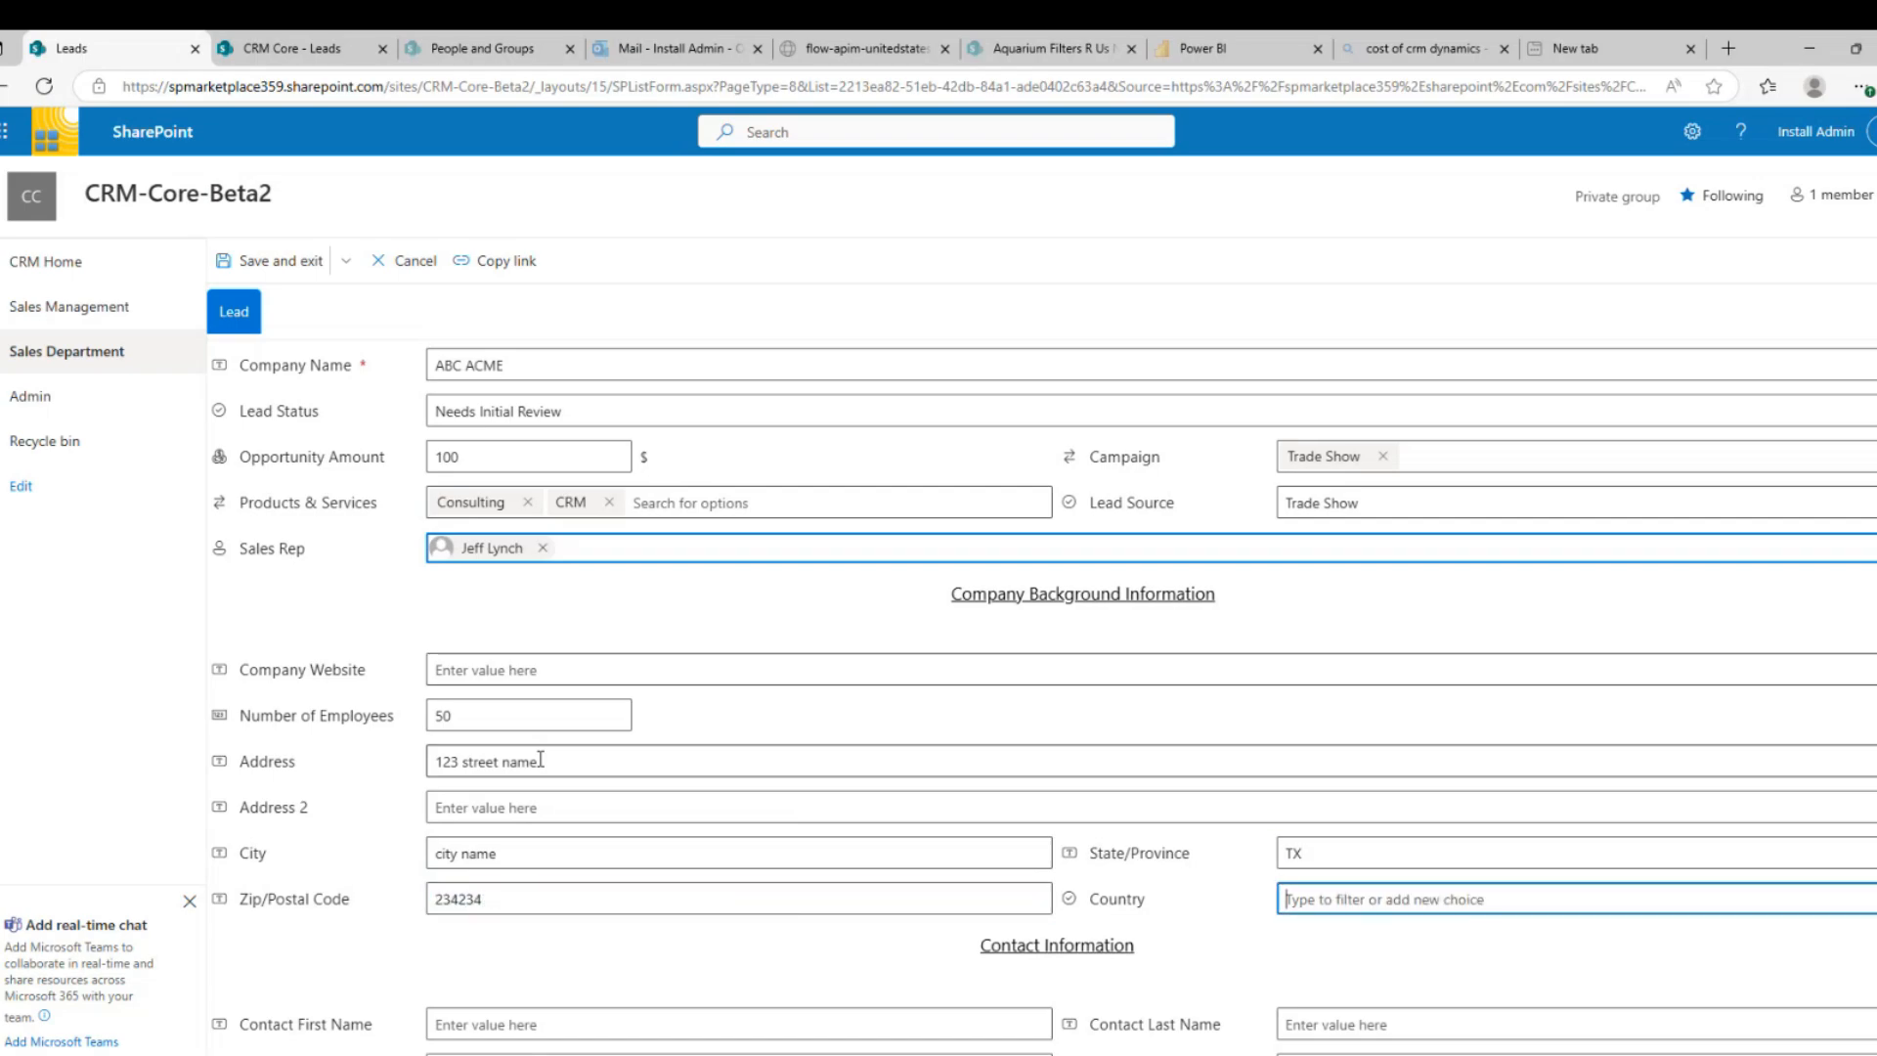
pyautogui.write('United States')
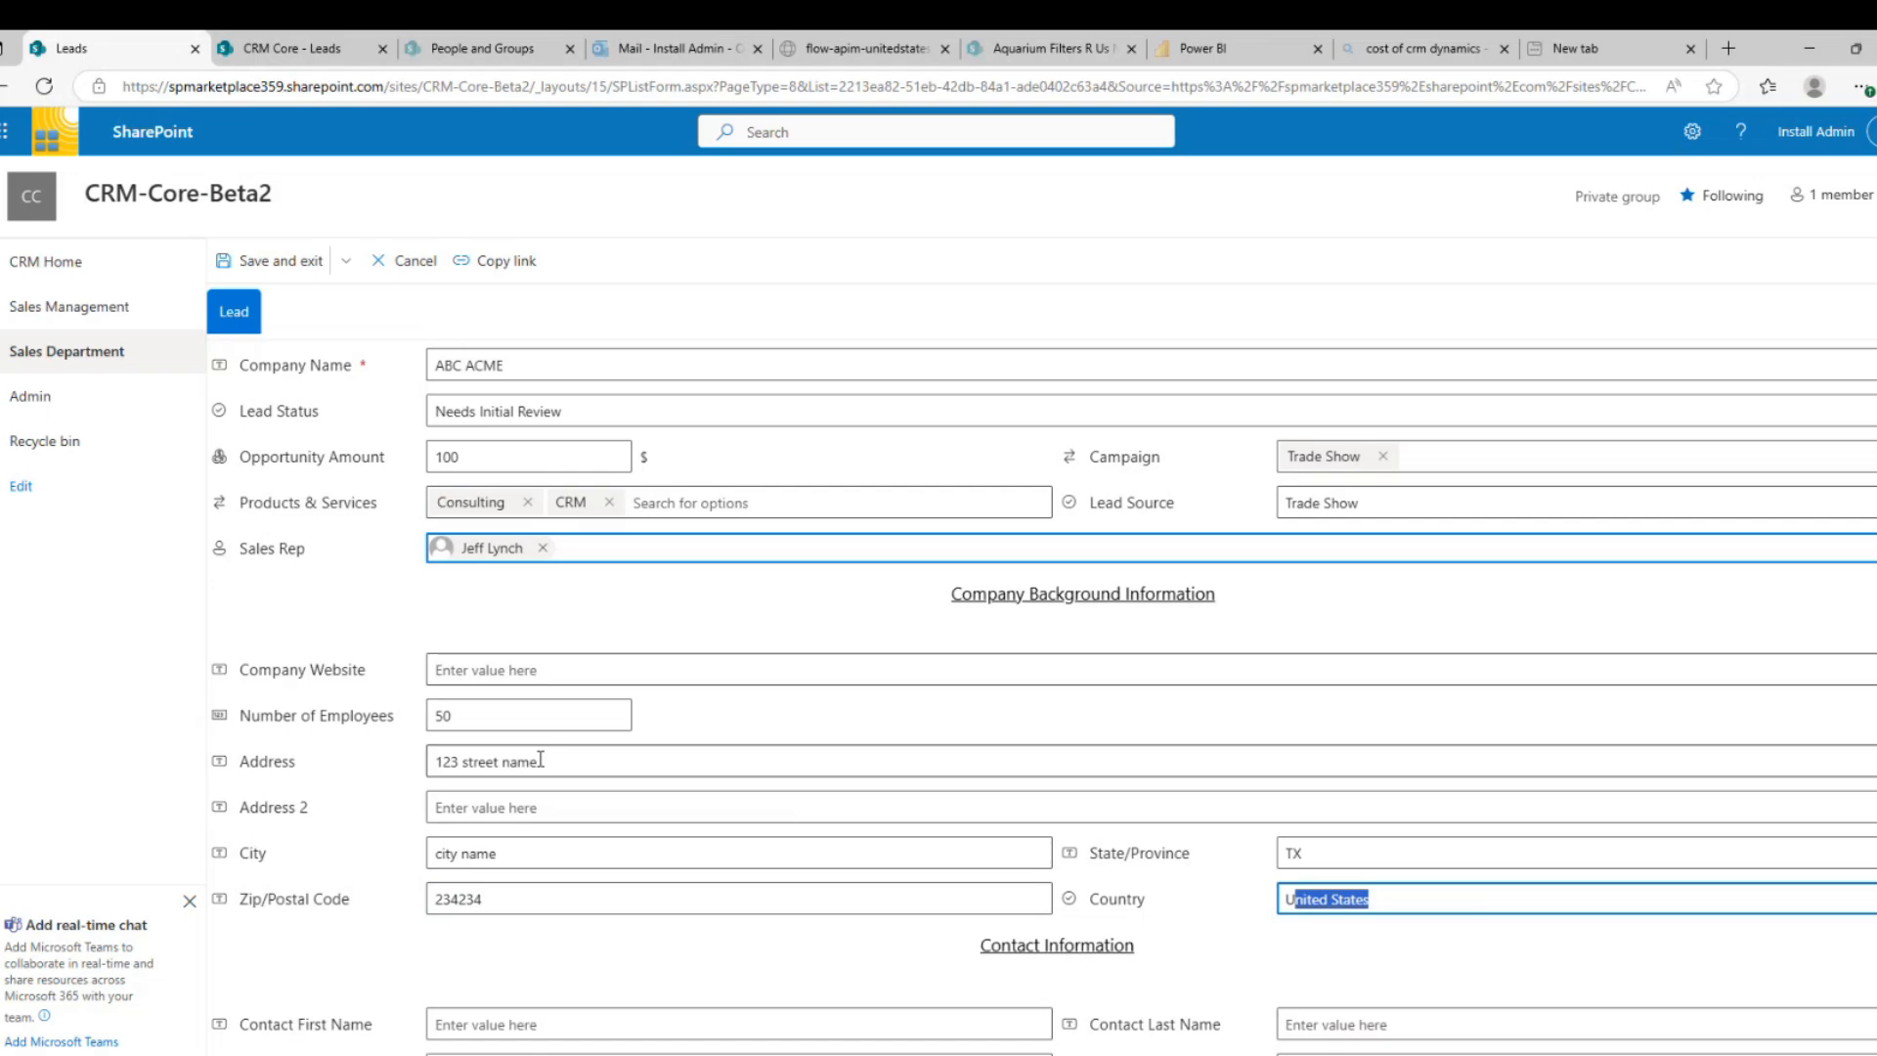
pyautogui.press('Tab')
# Enter the contact's first and last name
pyautogui.write('John')
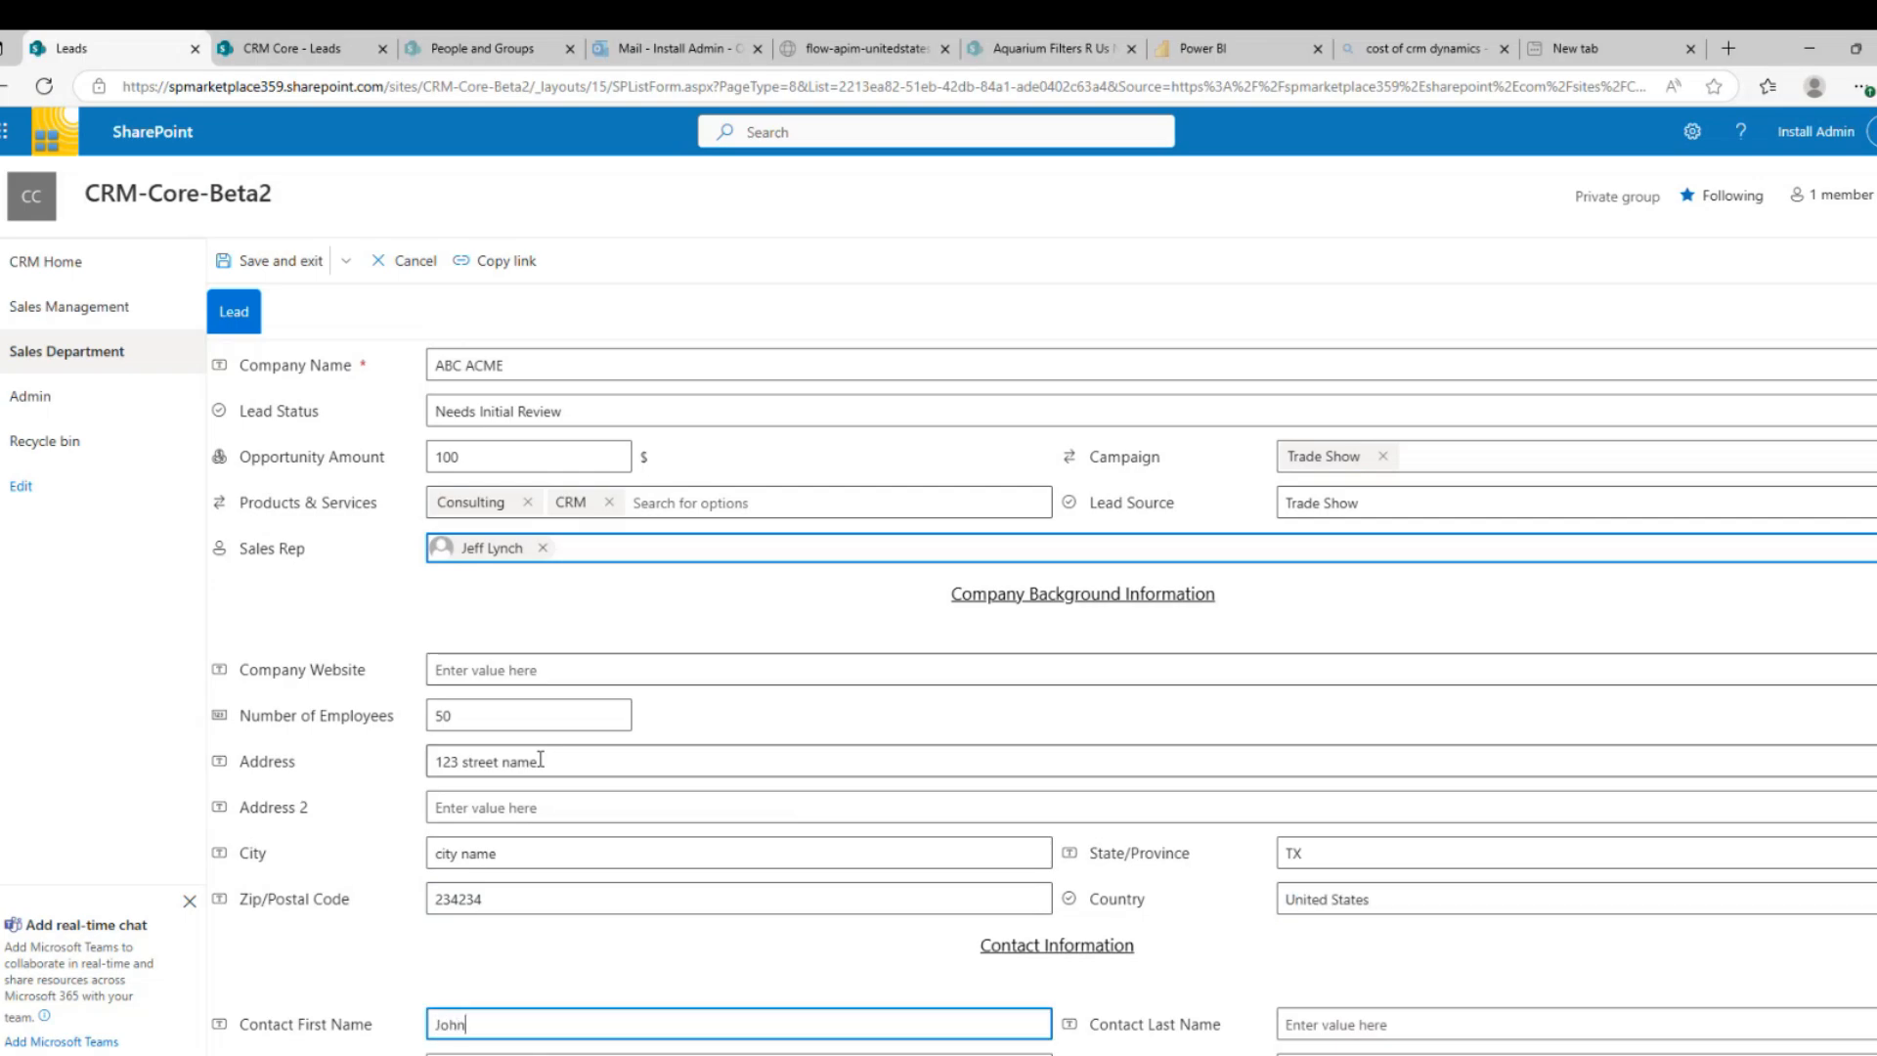
pyautogui.press('Tab')
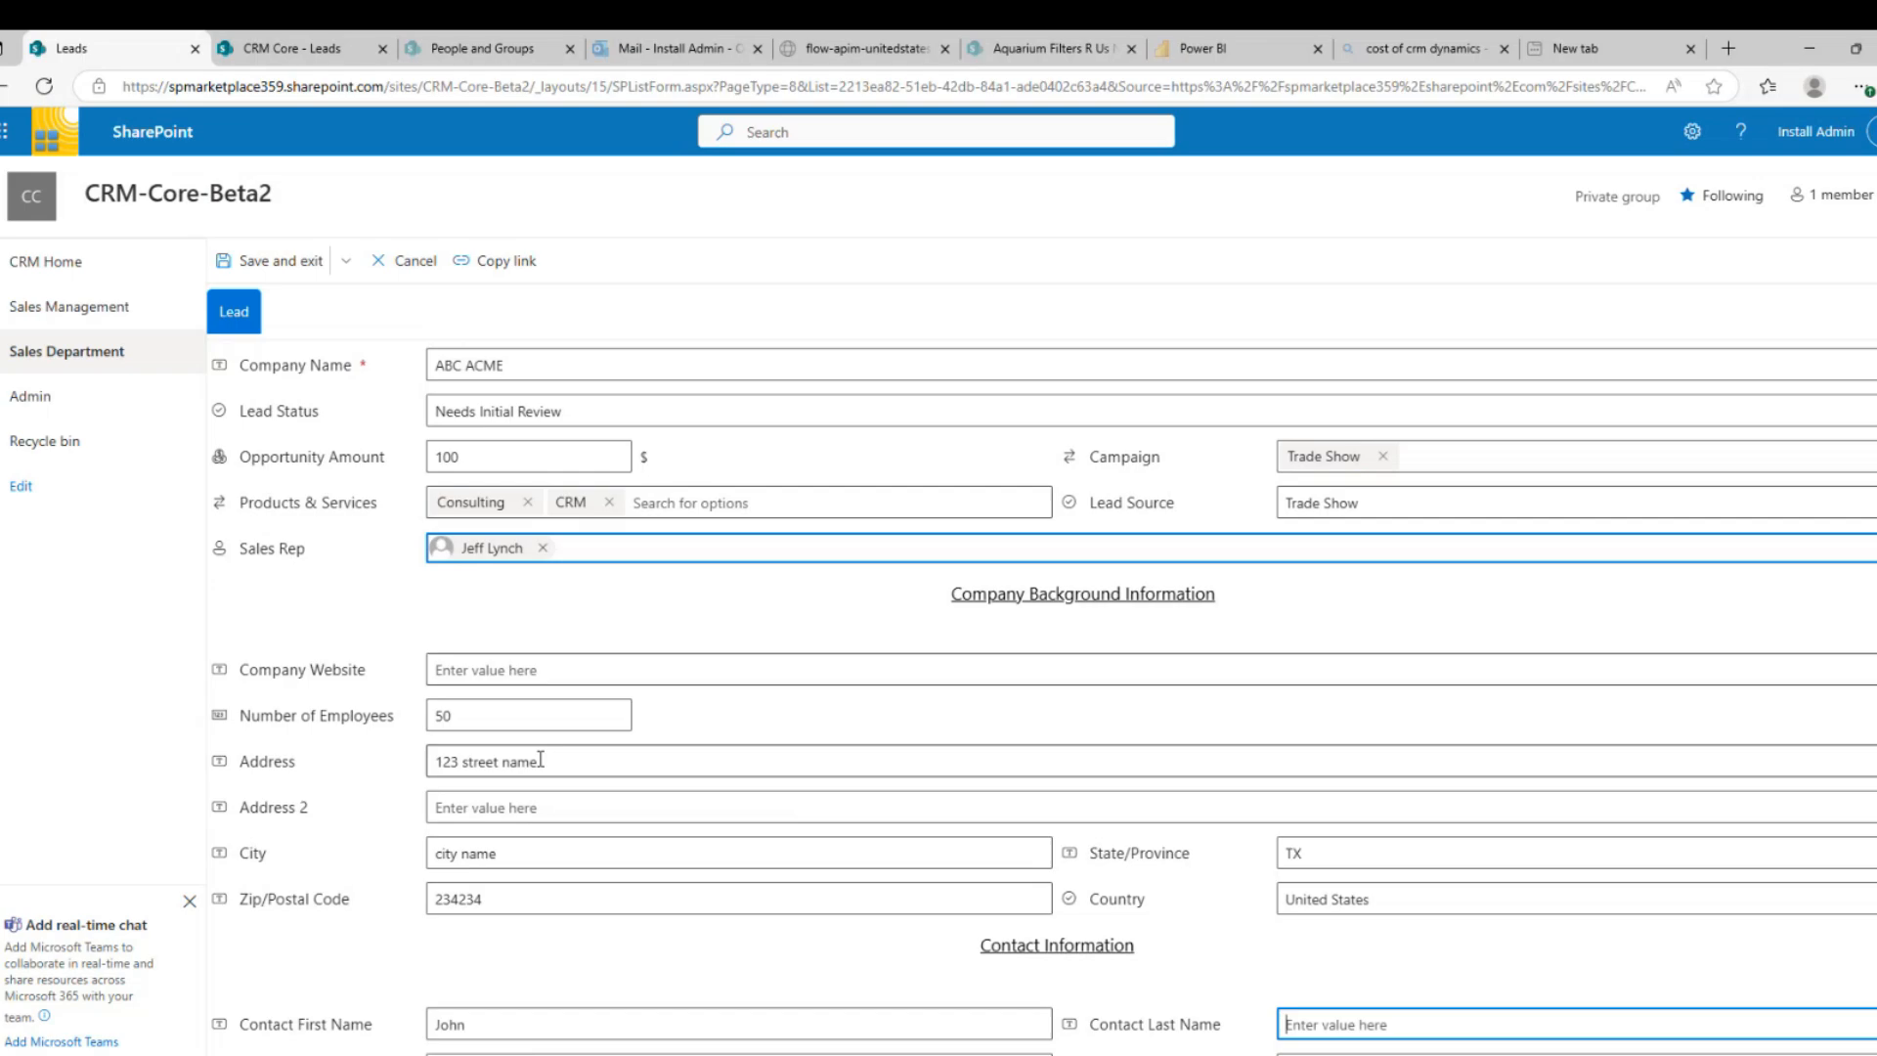
pyautogui.write('Smith')
pyautogui.press('Tab')
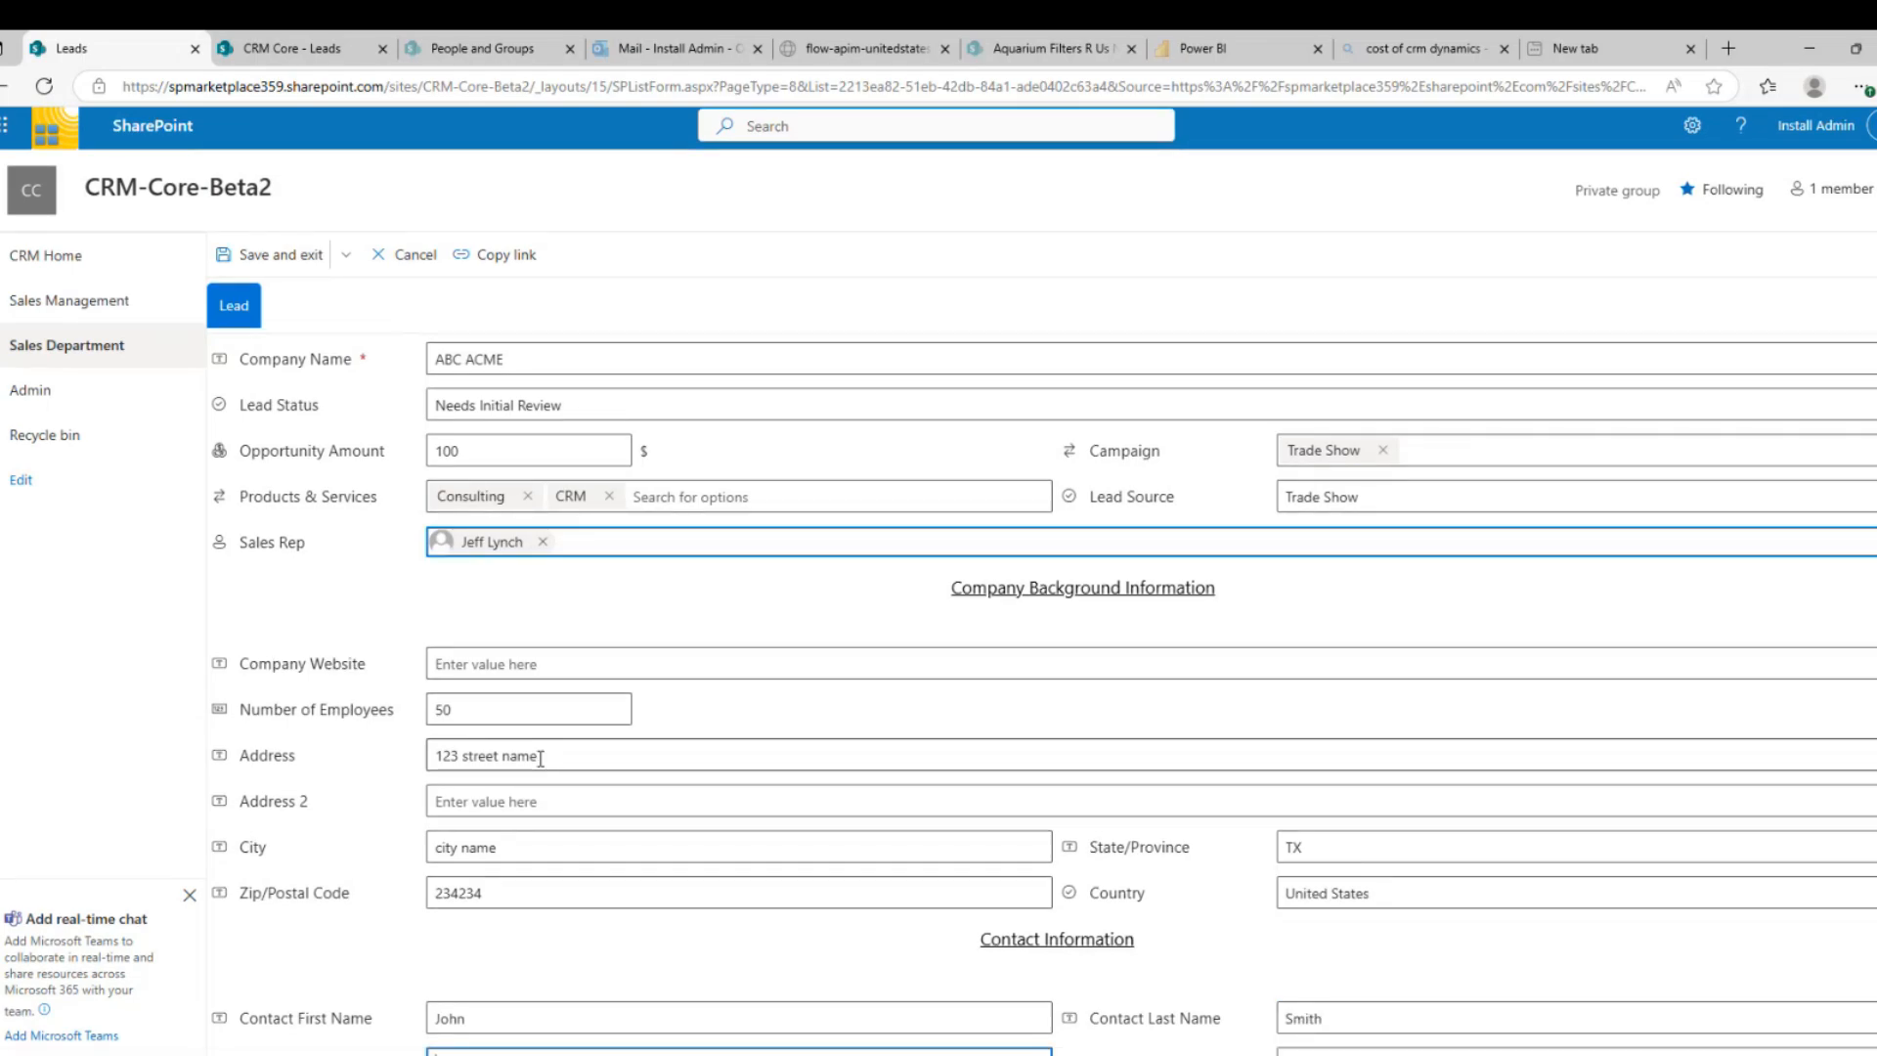
# Enter the contact's email address and phone number
pyautogui.scroll(-1, 559, 701)
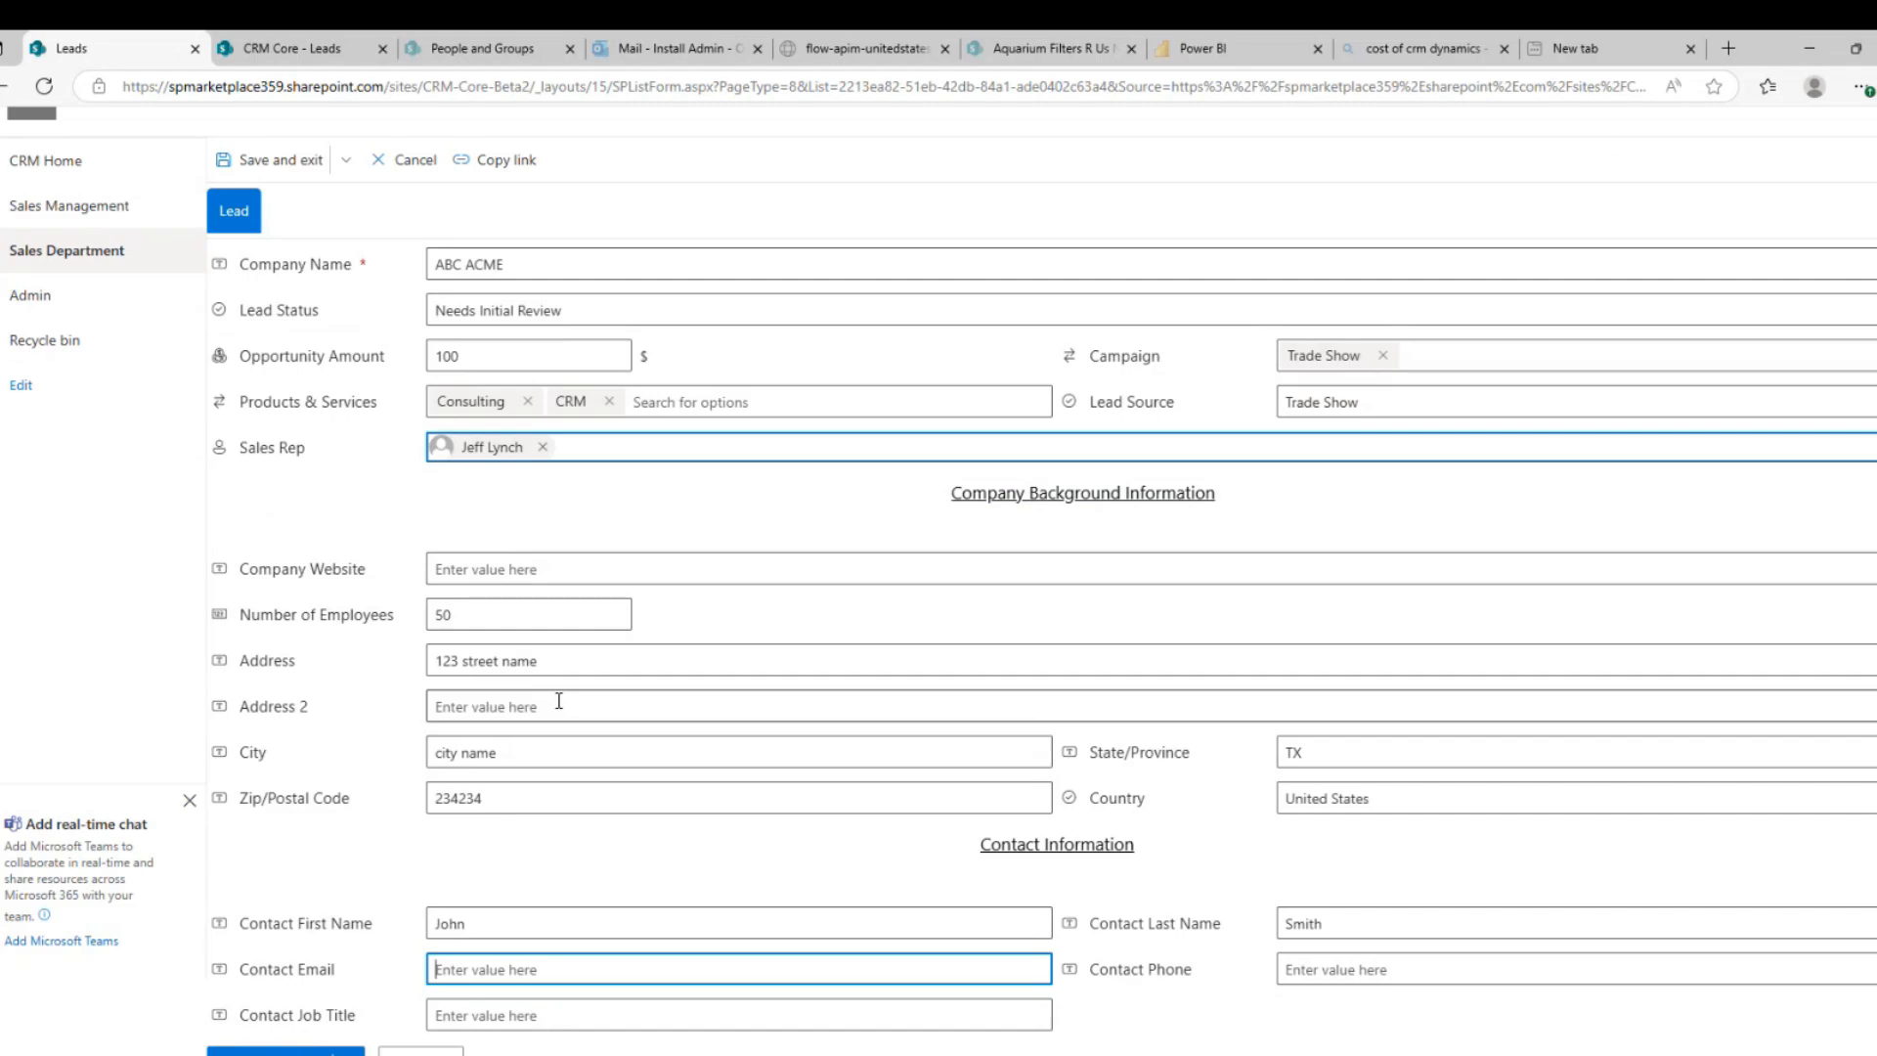
pyautogui.press('Tab')
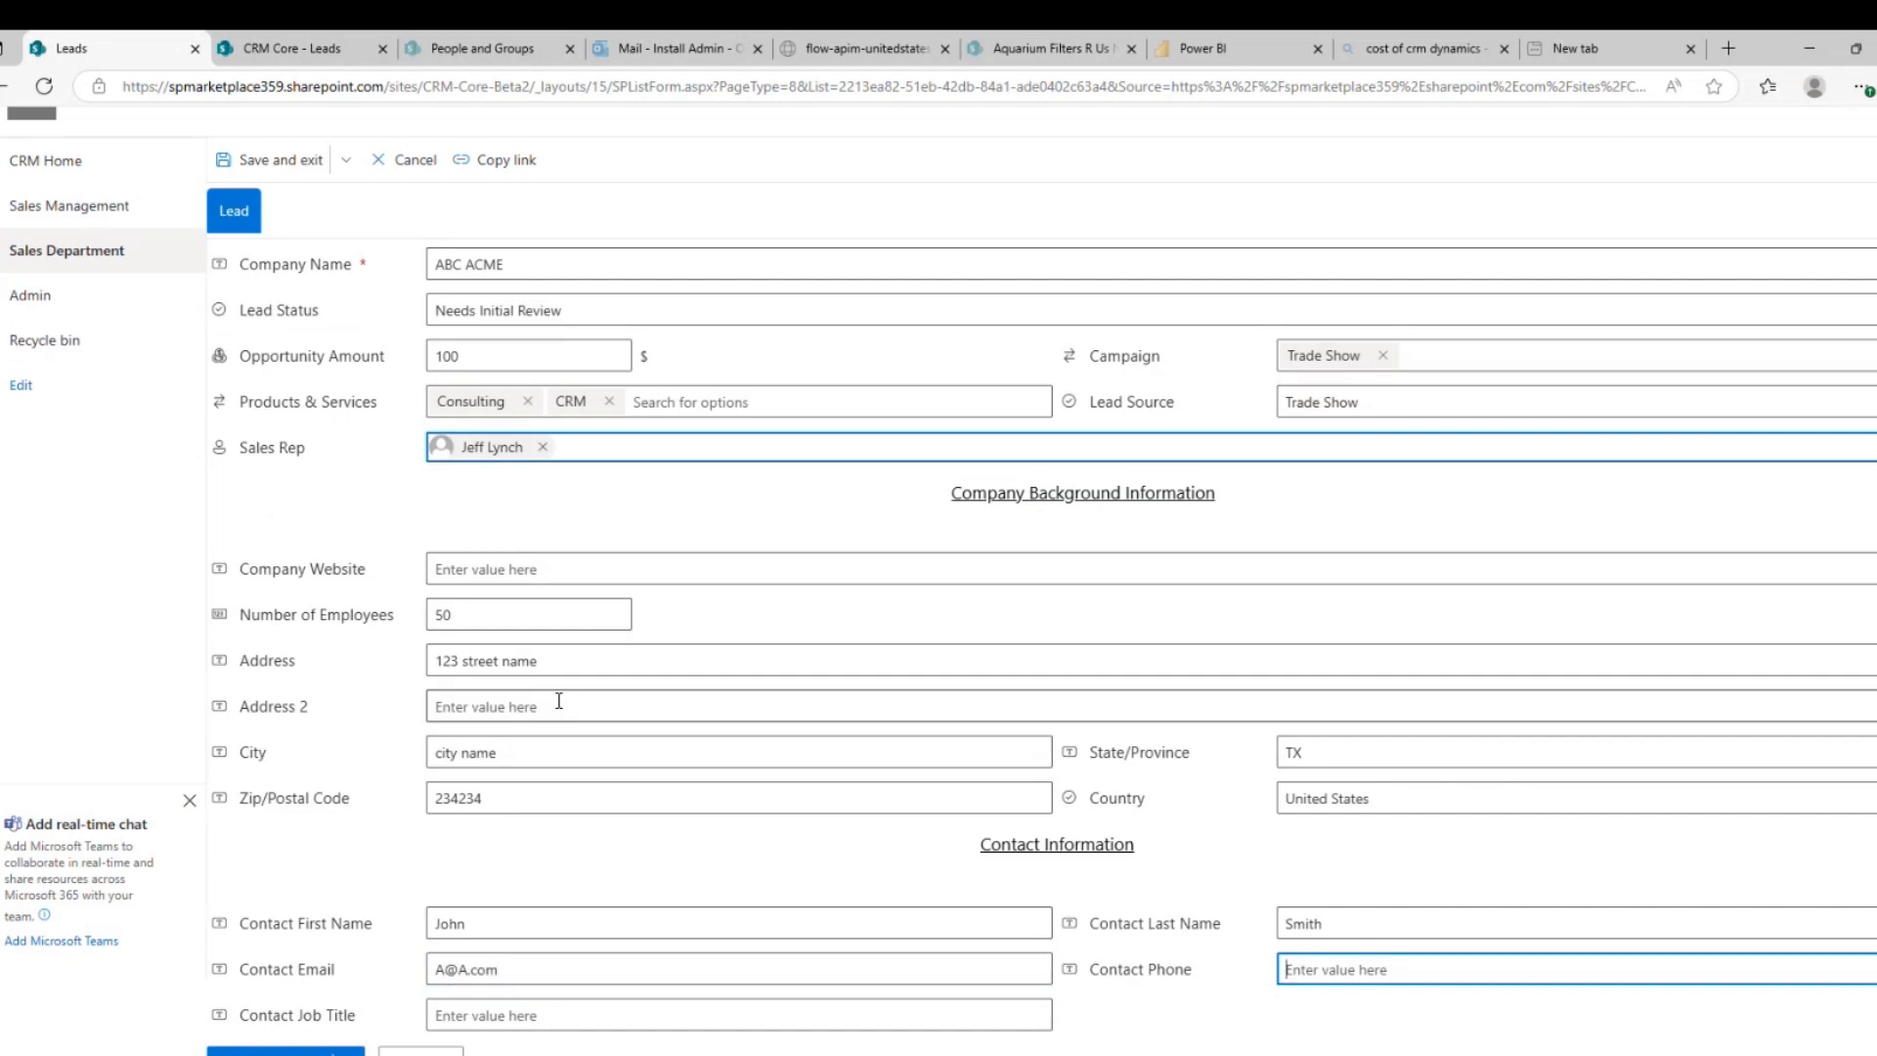
# Set the contact's job title to President and save the lead, keeping it in edit mode
pyautogui.click(487, 1012)
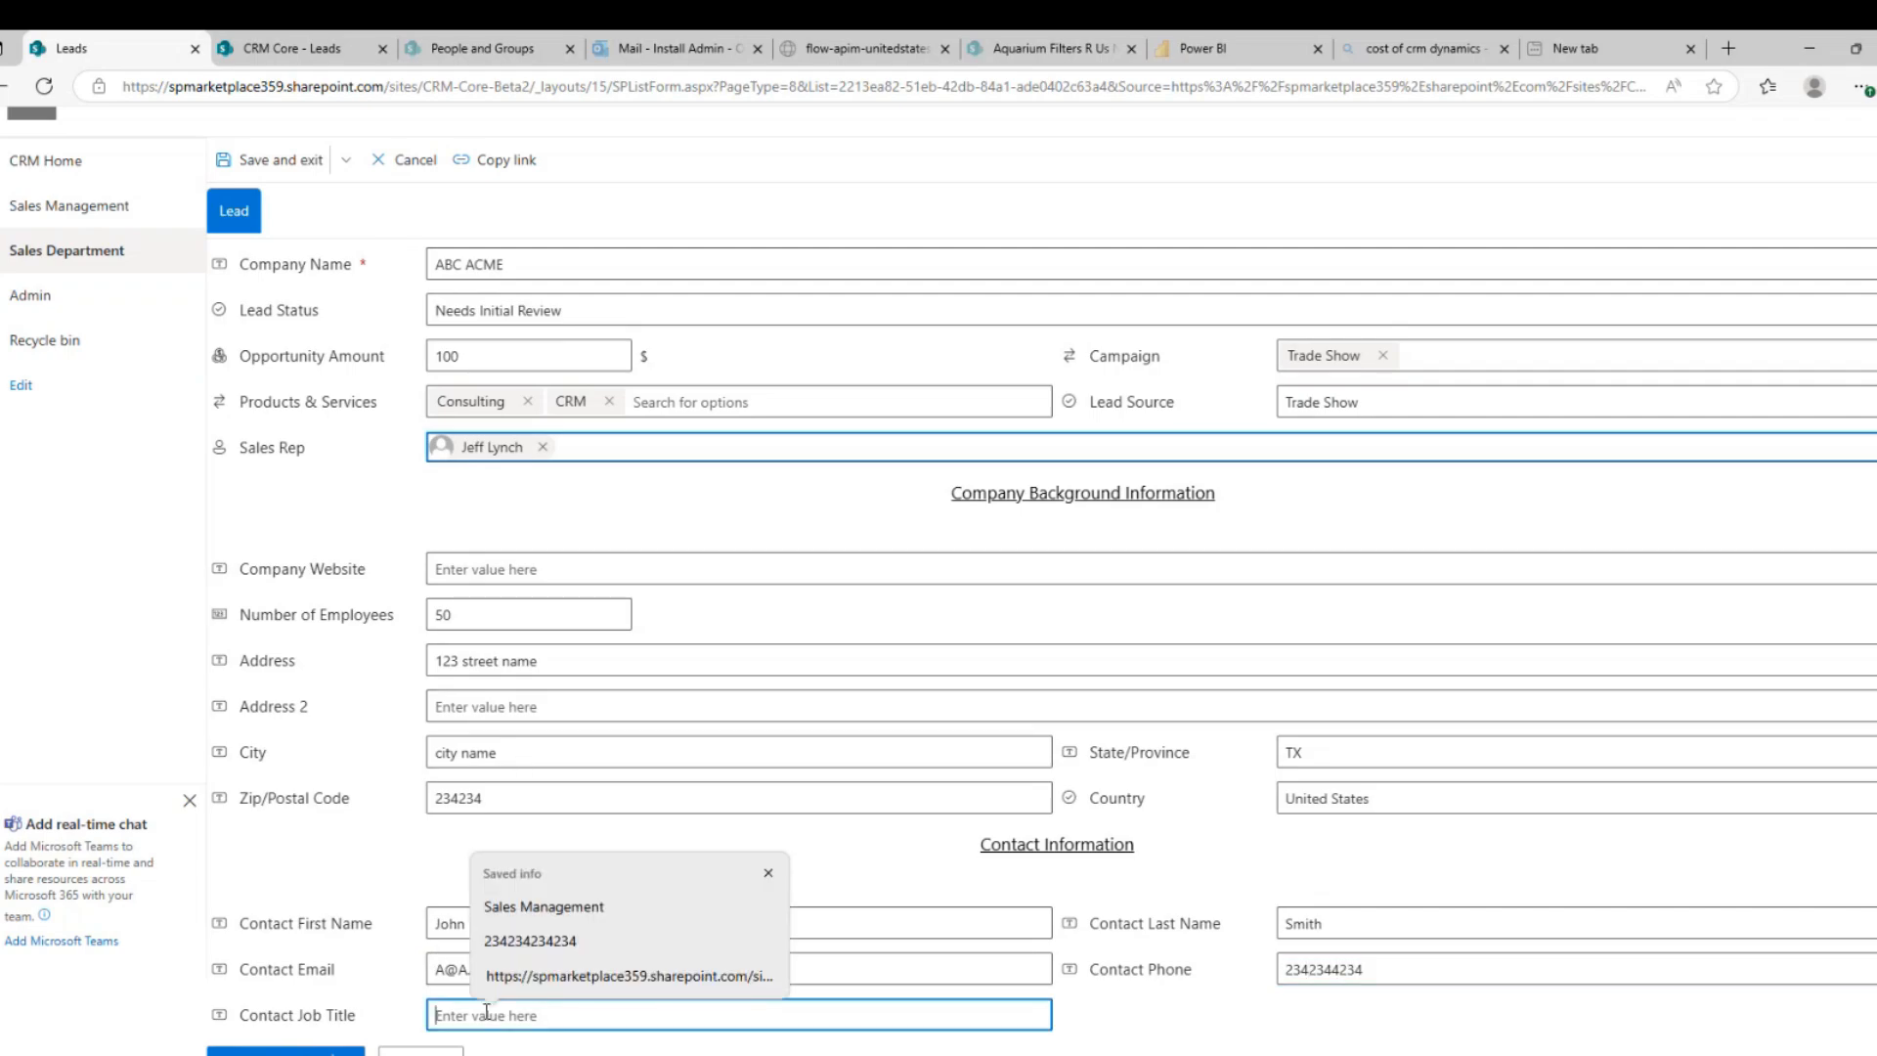
pyautogui.write('Pre')
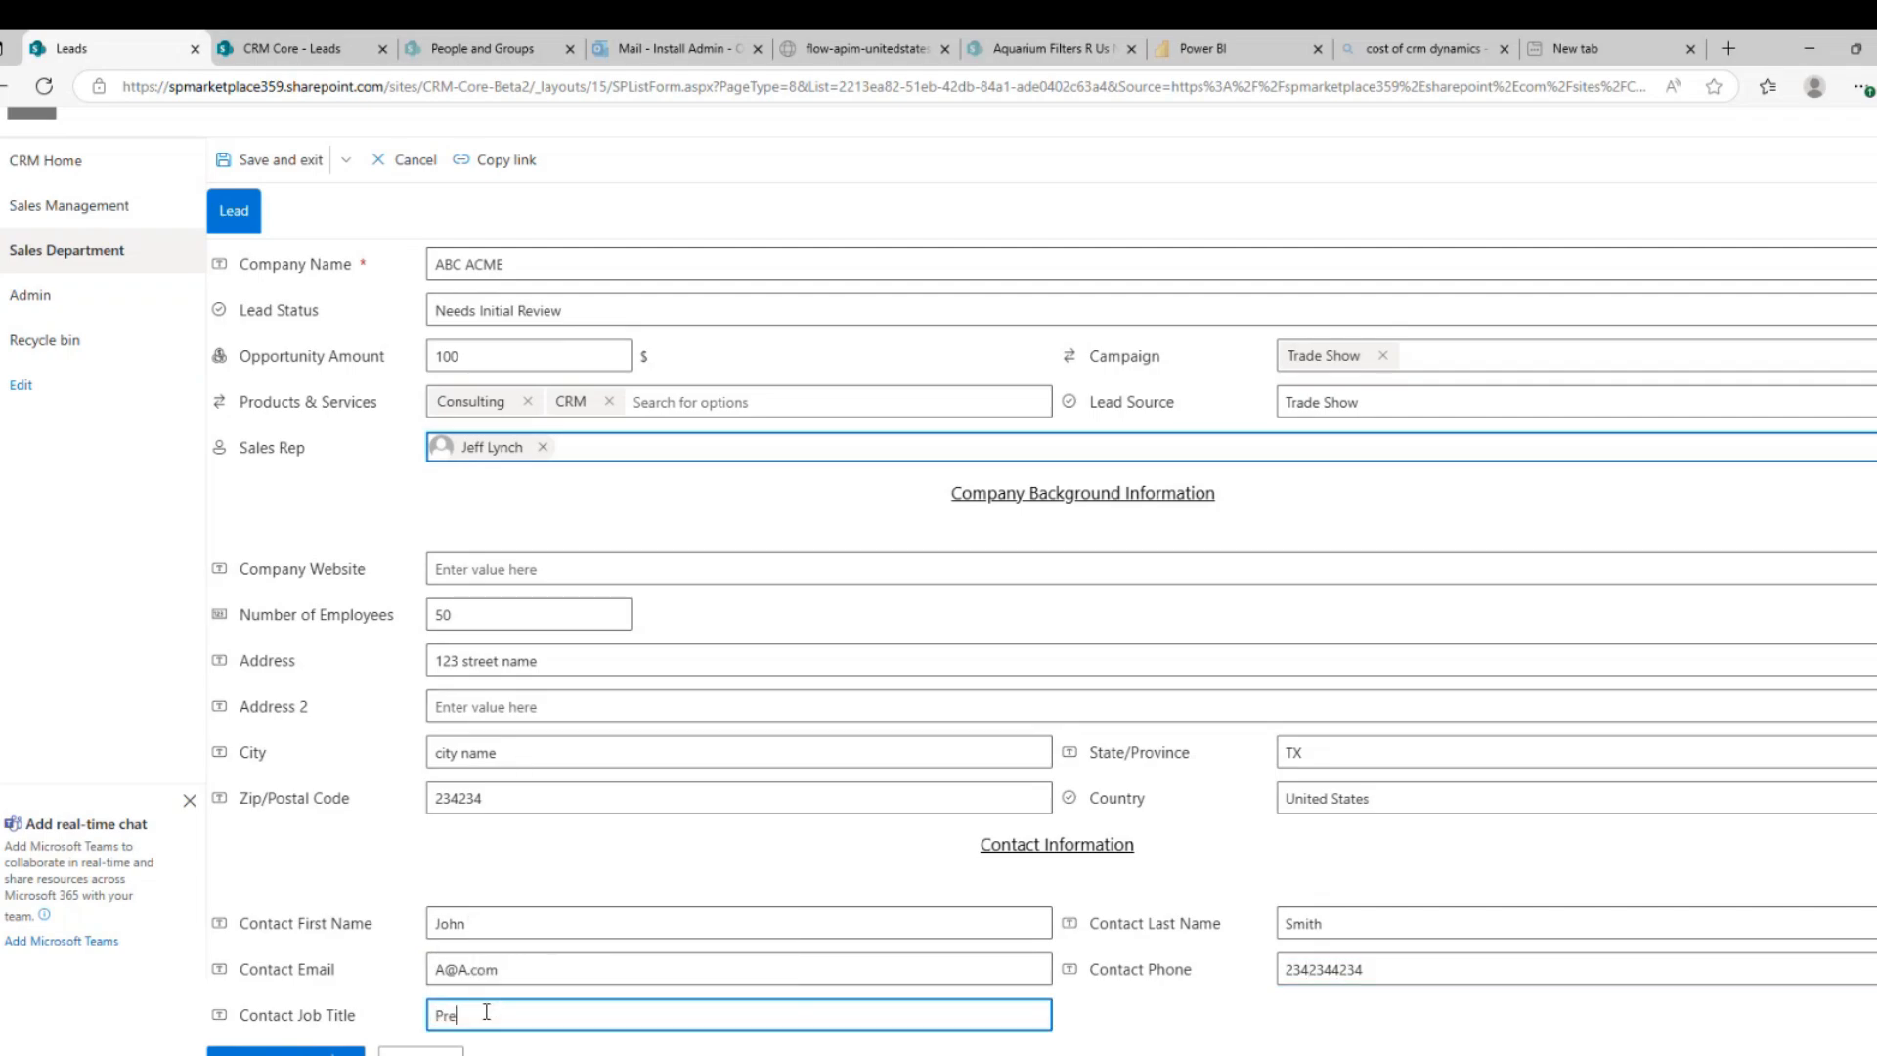
pyautogui.write('sident')
pyautogui.click(362, 1050)
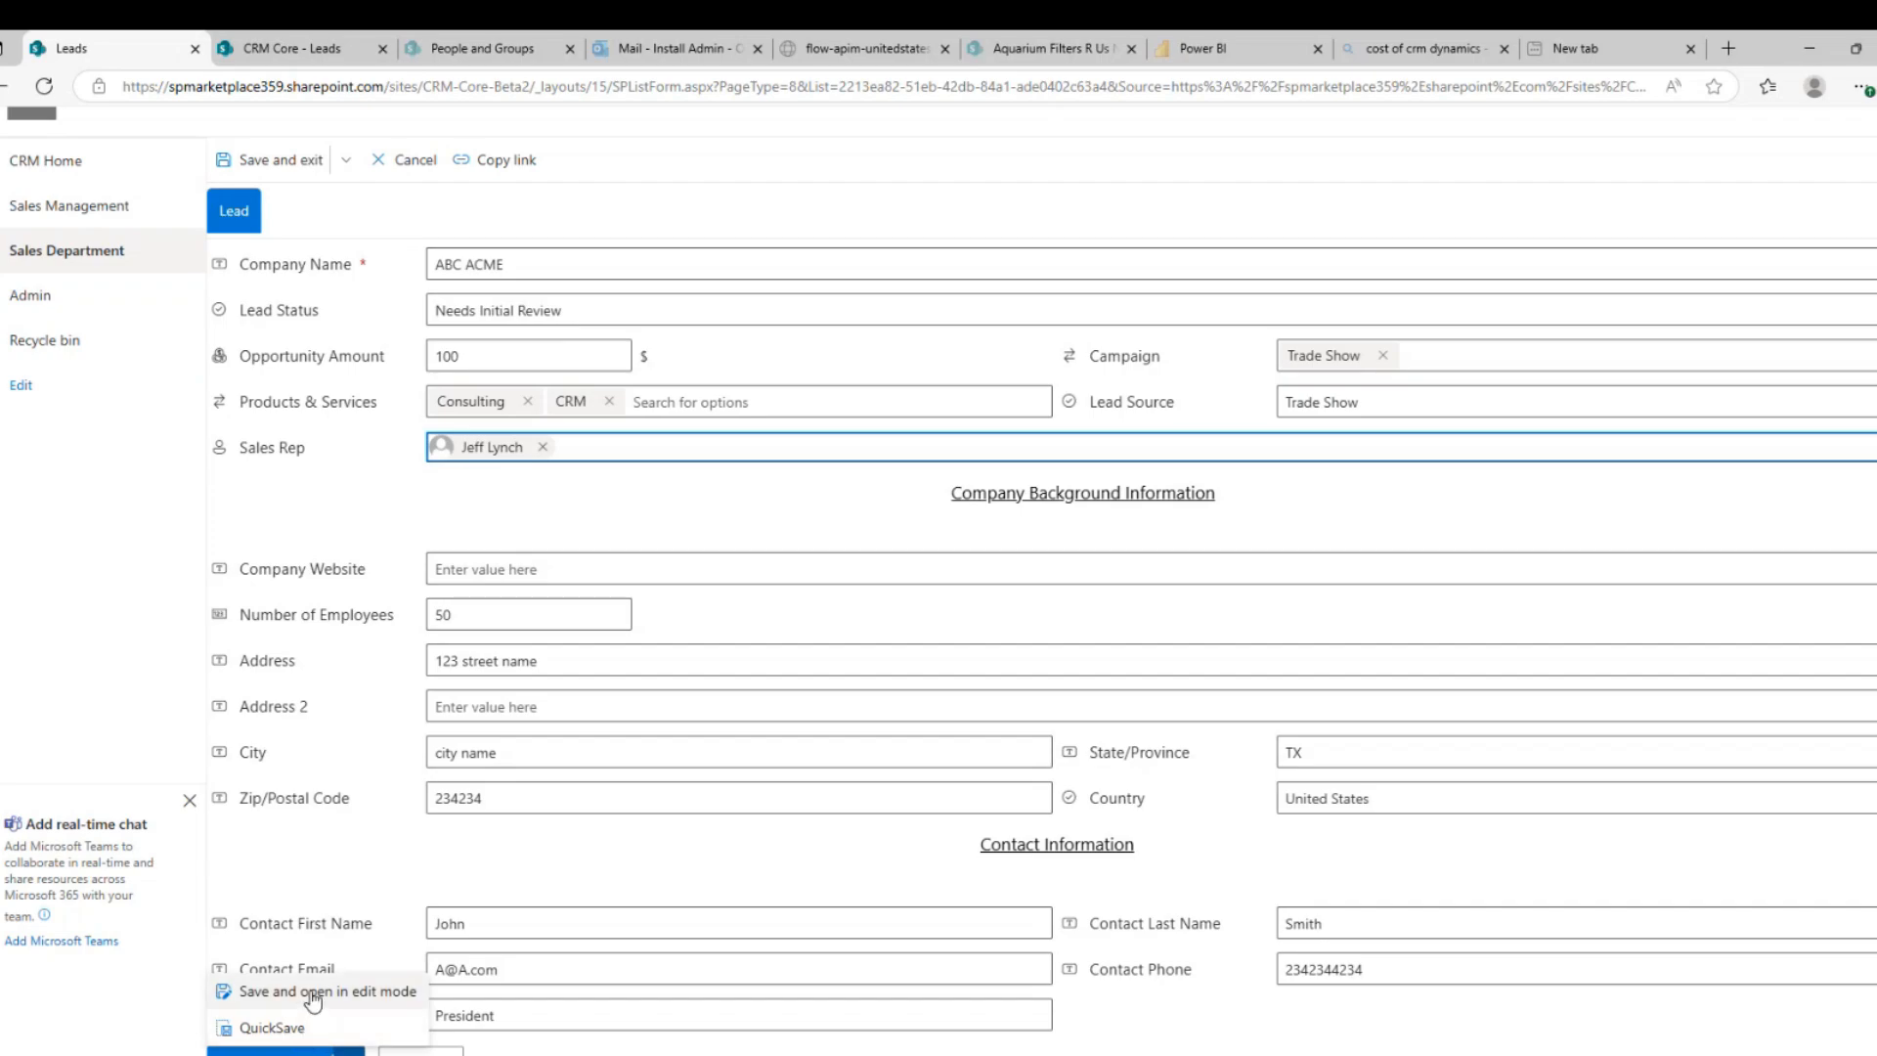
pyautogui.click(311, 993)
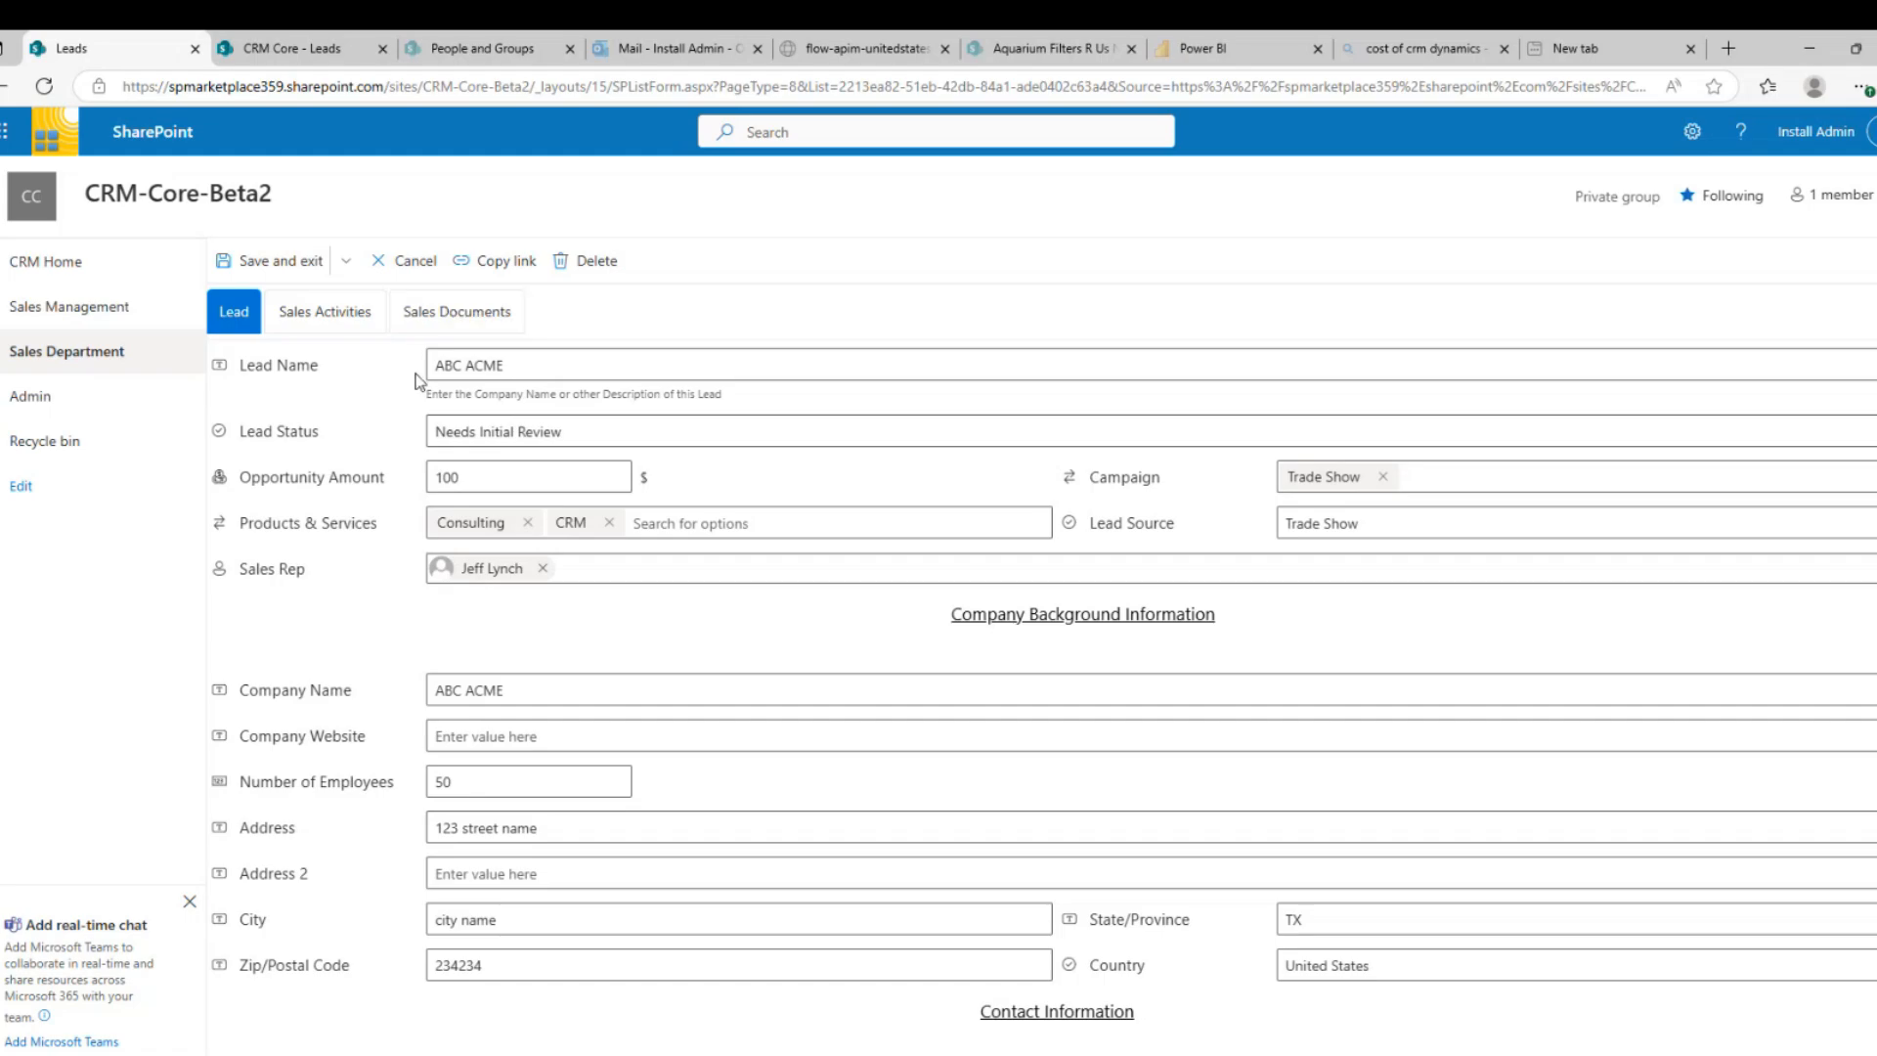
# Add a Demo sales activity for ABC ACME scheduled on 5/14/2025
pyautogui.click(349, 323)
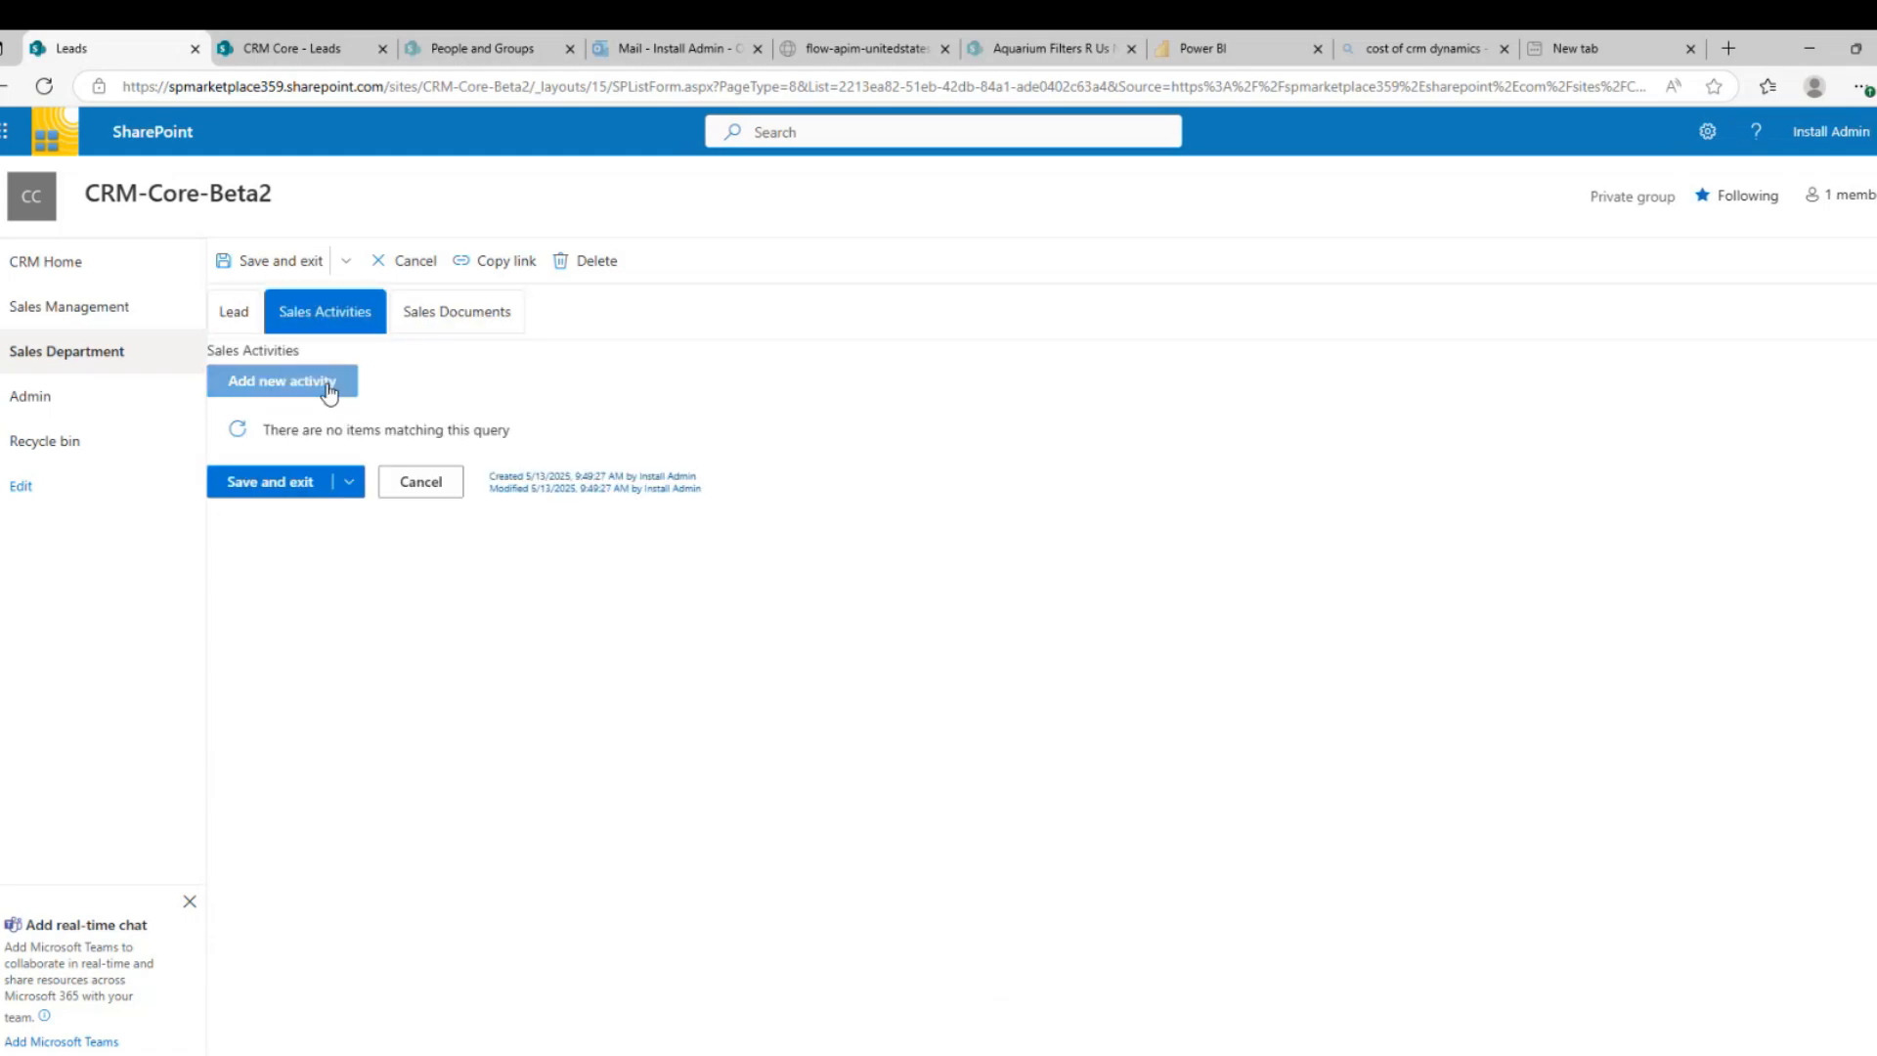
pyautogui.click(328, 389)
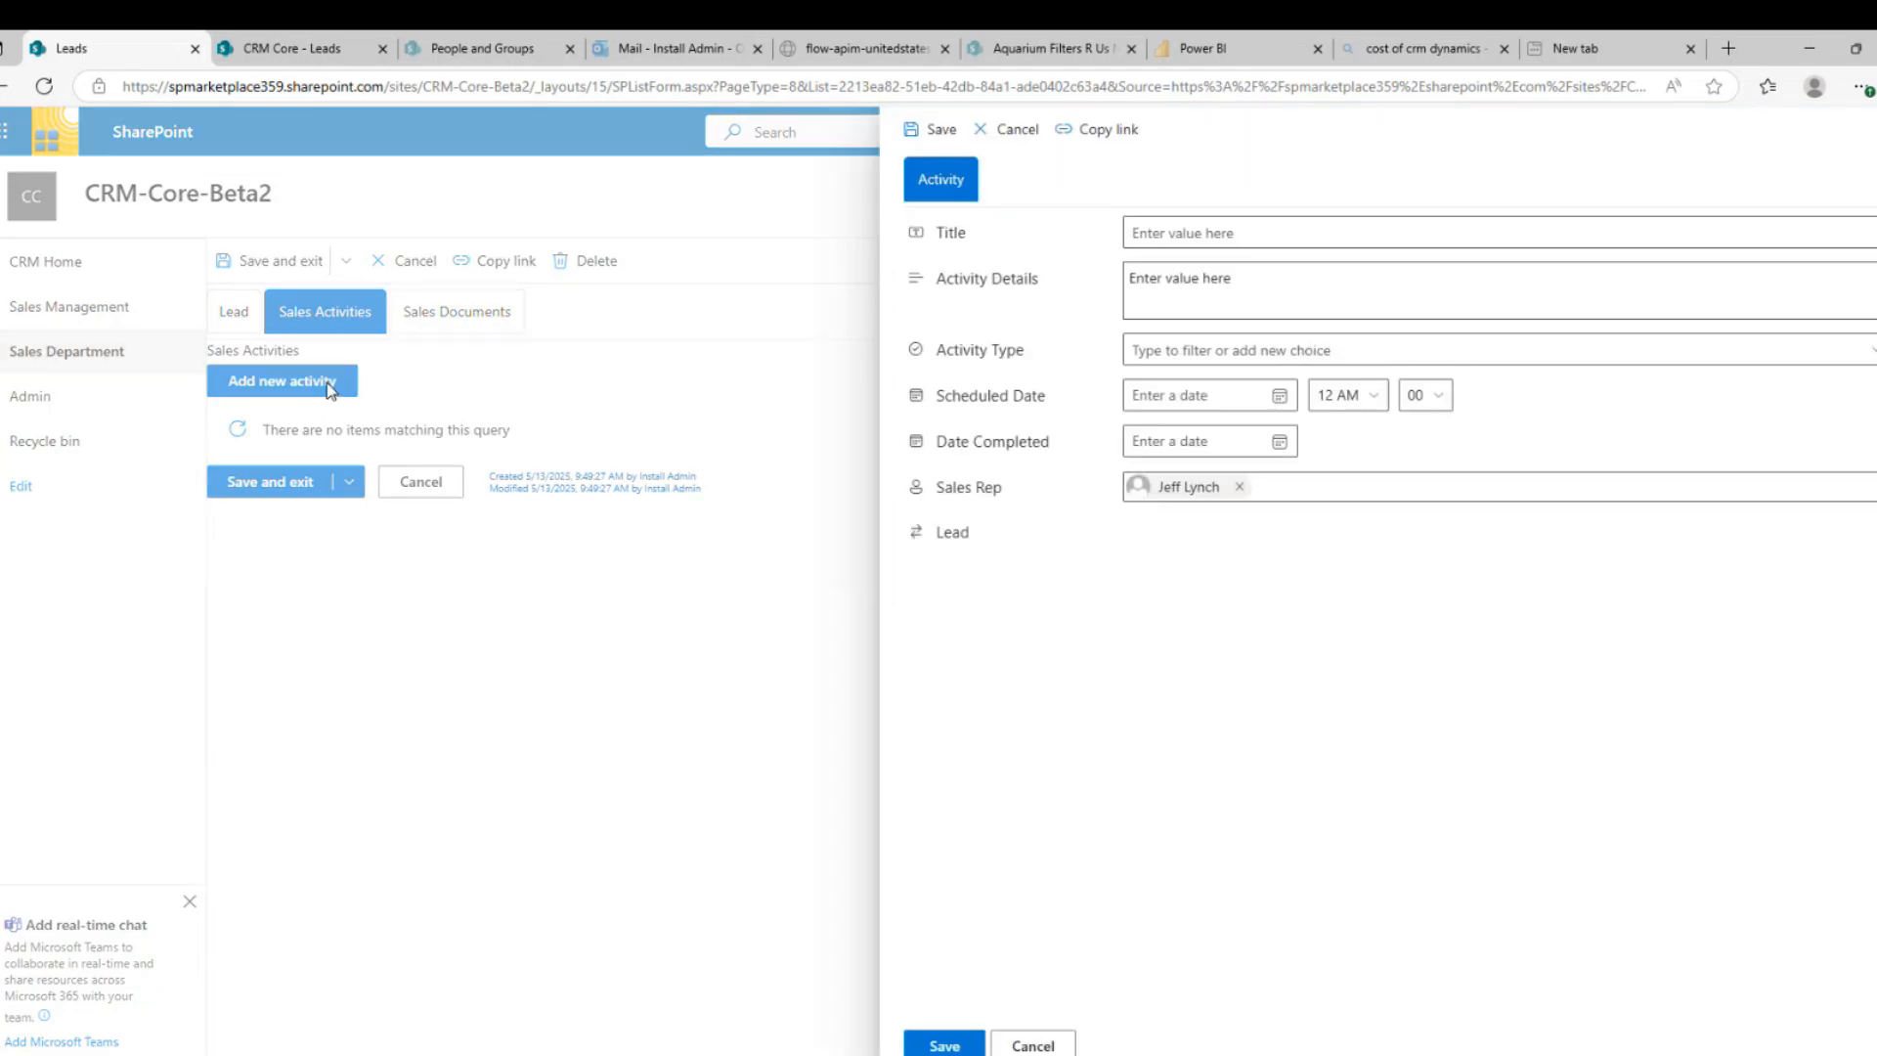
pyautogui.click(1173, 352)
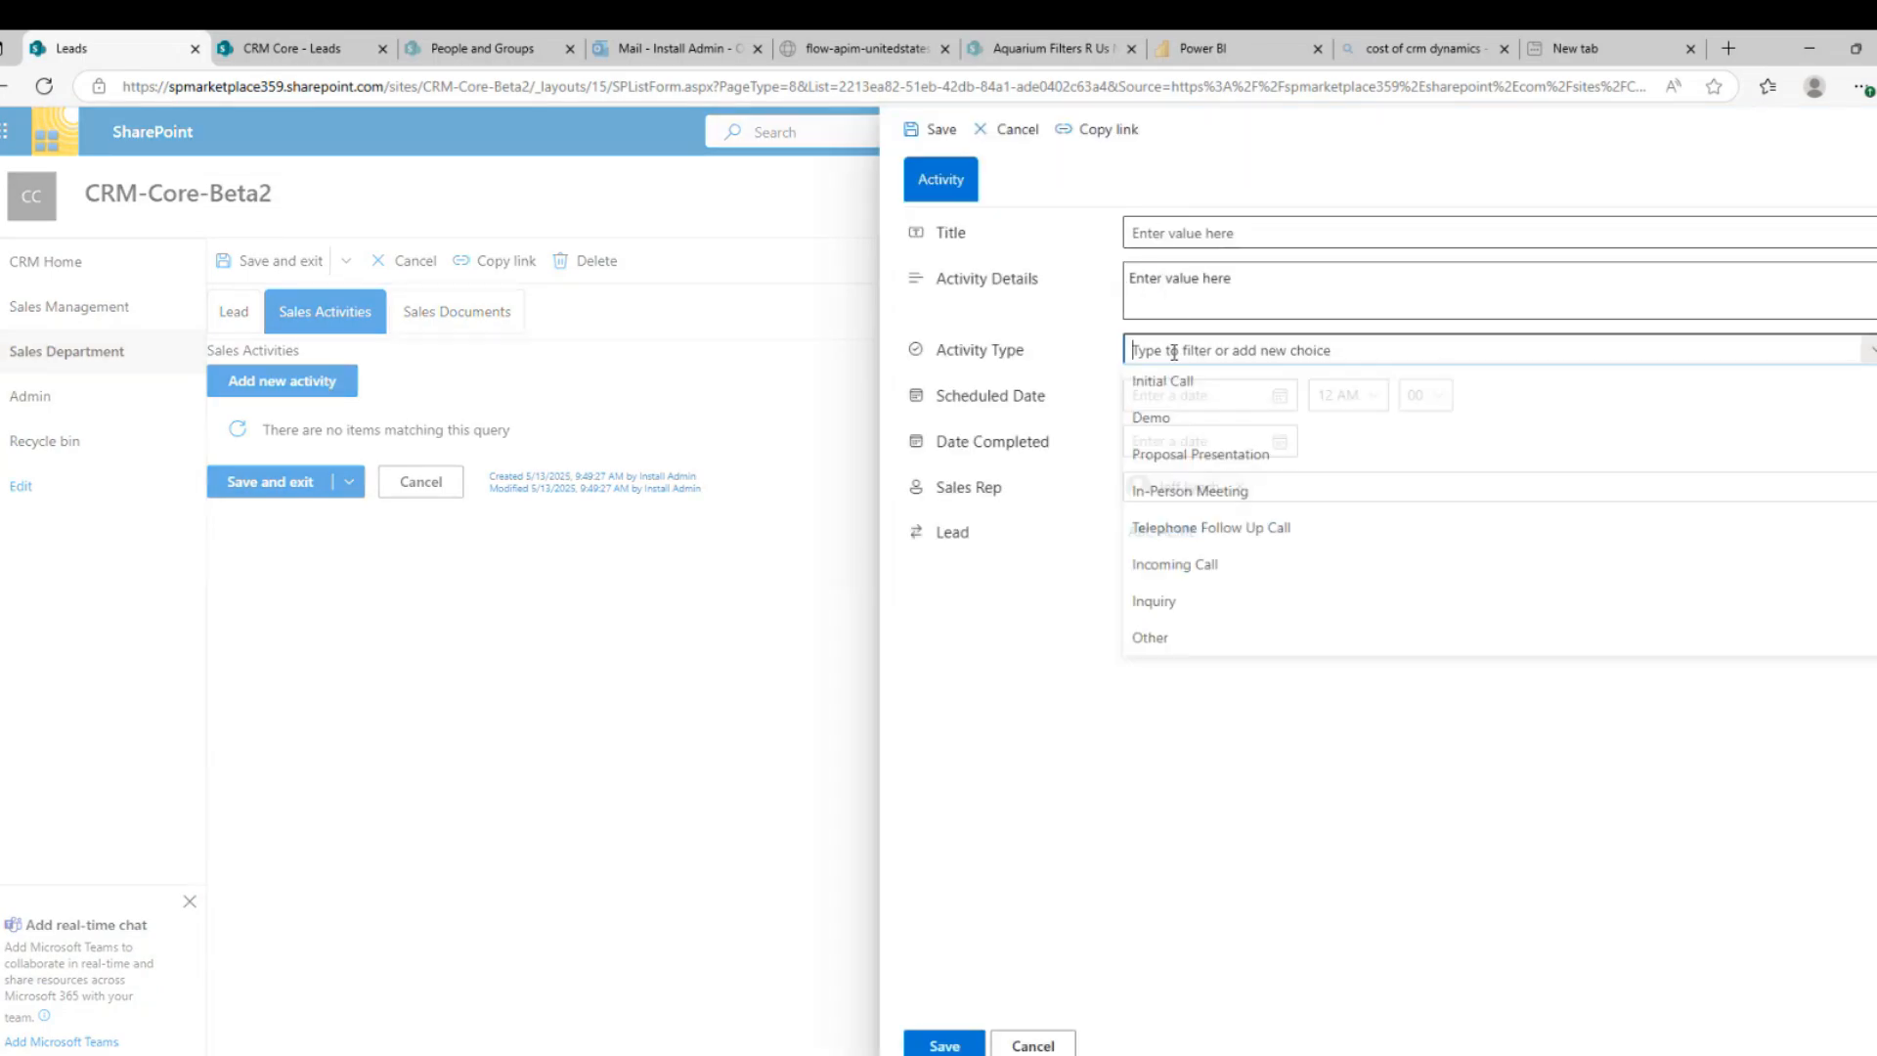
pyautogui.click(1153, 422)
pyautogui.click(1173, 401)
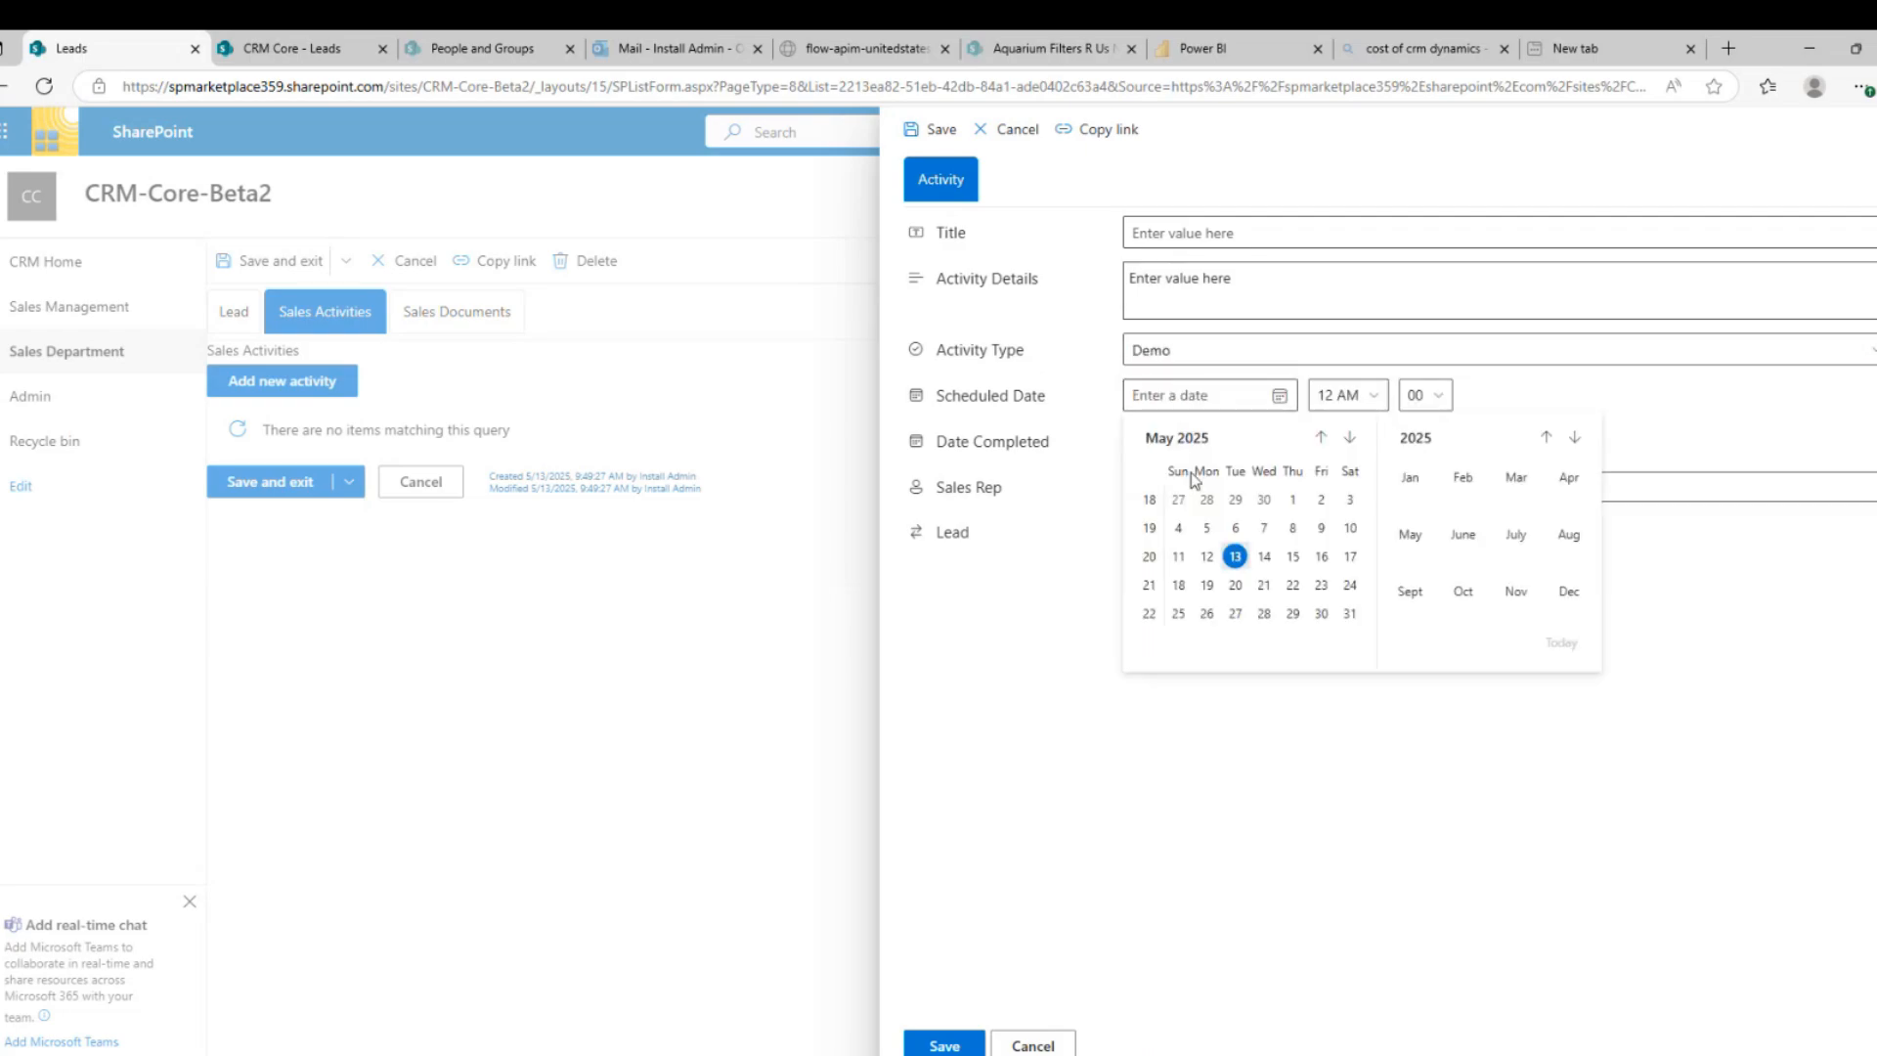
pyautogui.click(1265, 557)
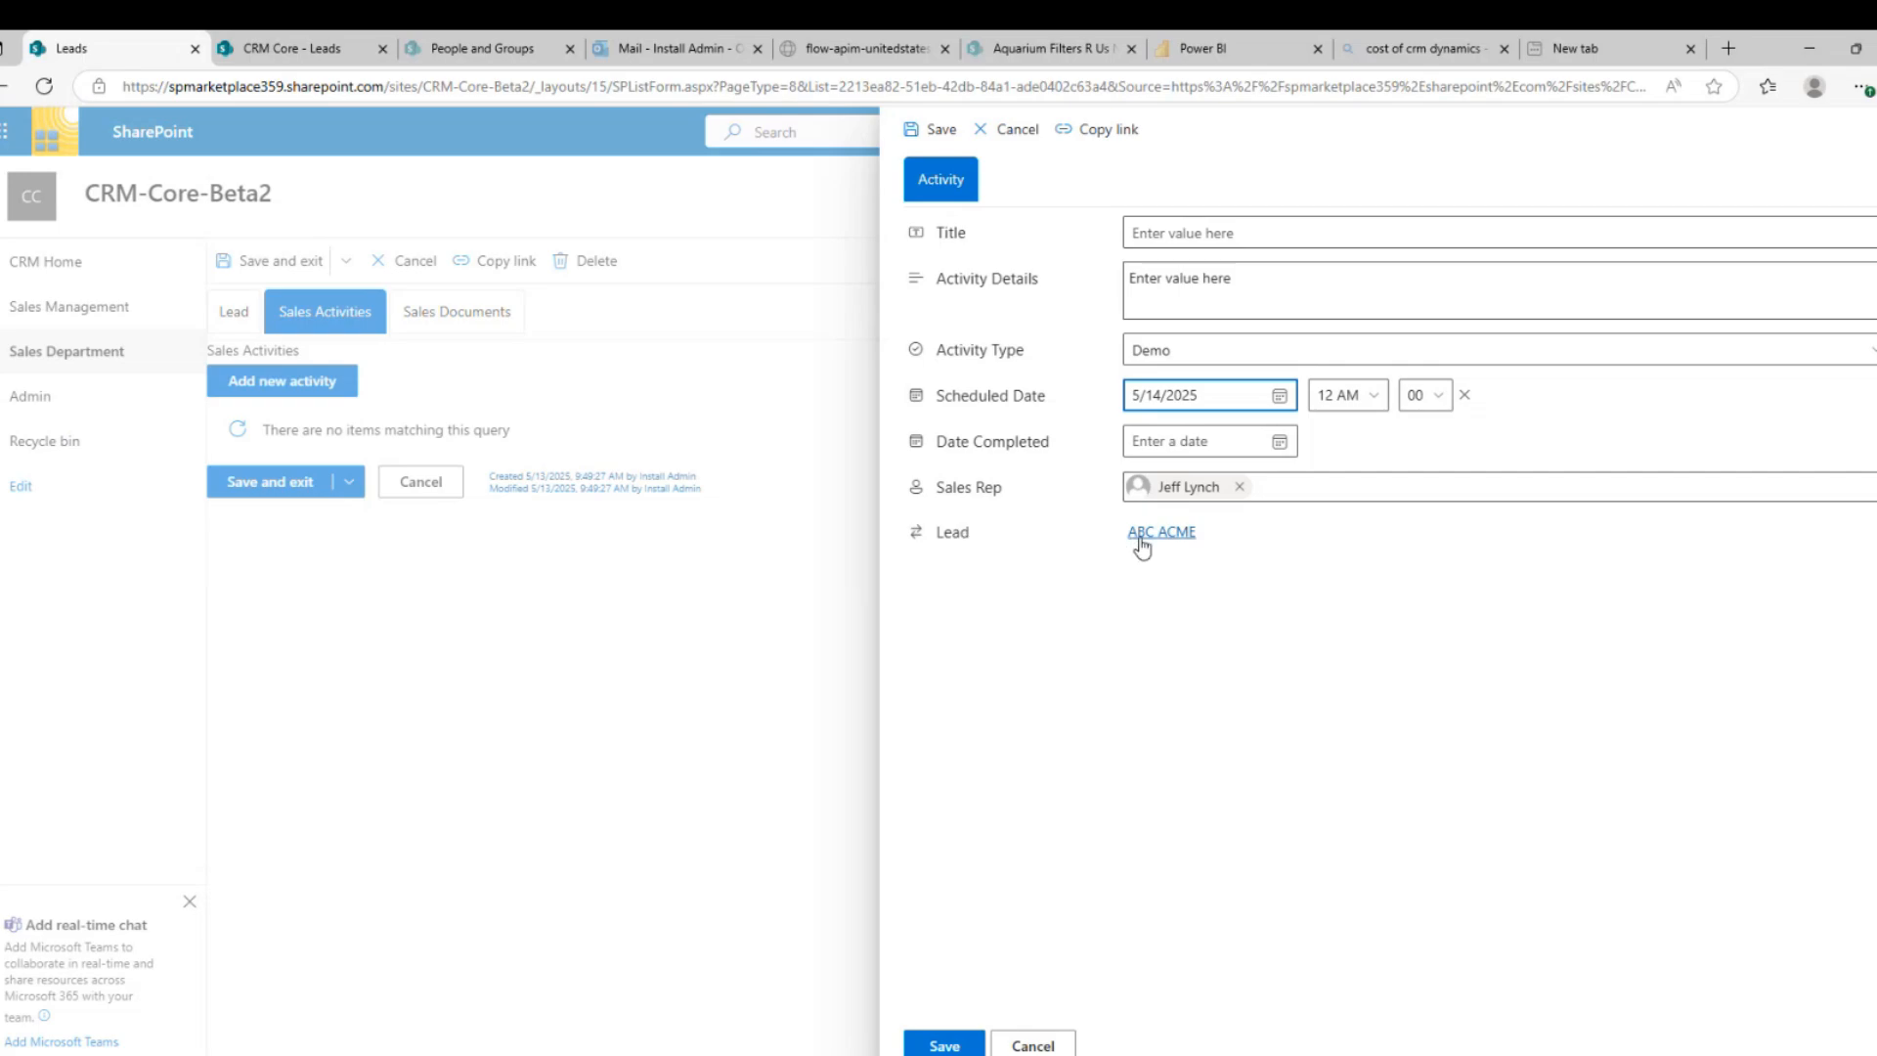
pyautogui.click(944, 1045)
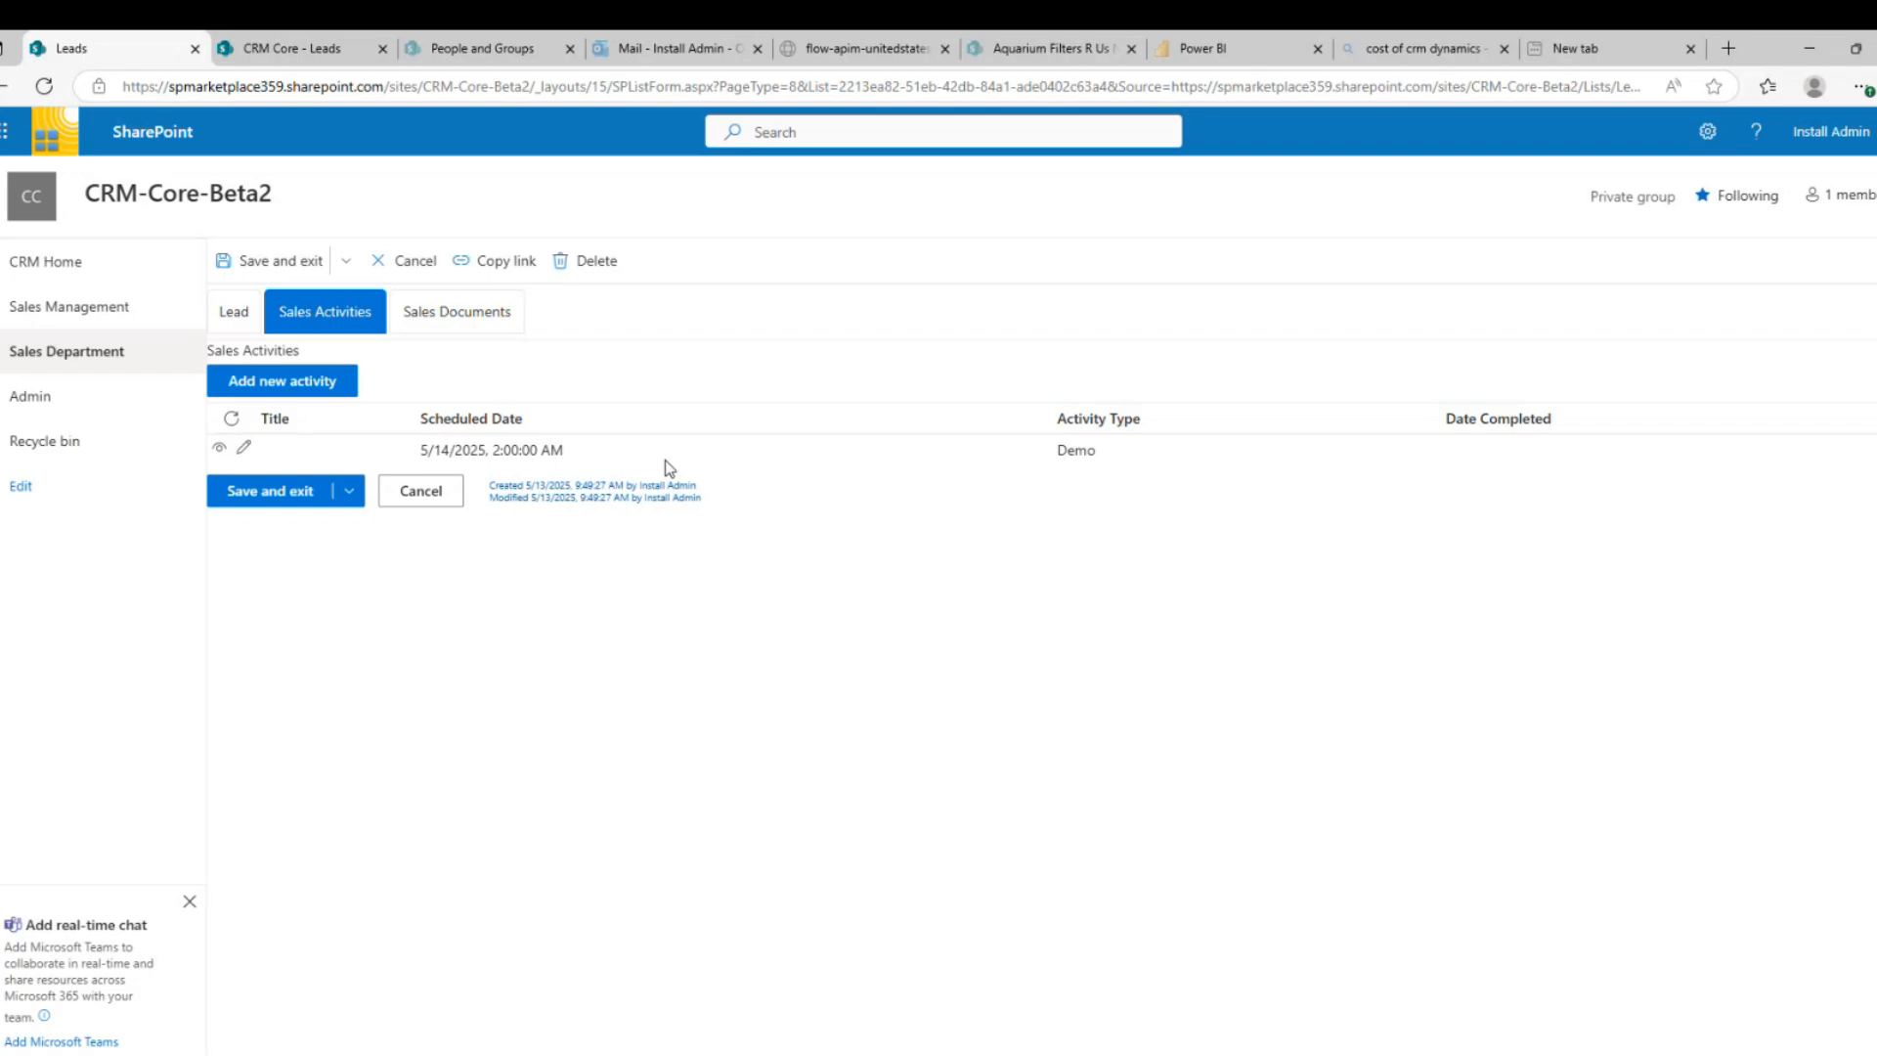
# Switch to the lead's Sales Documents section
pyautogui.click(440, 311)
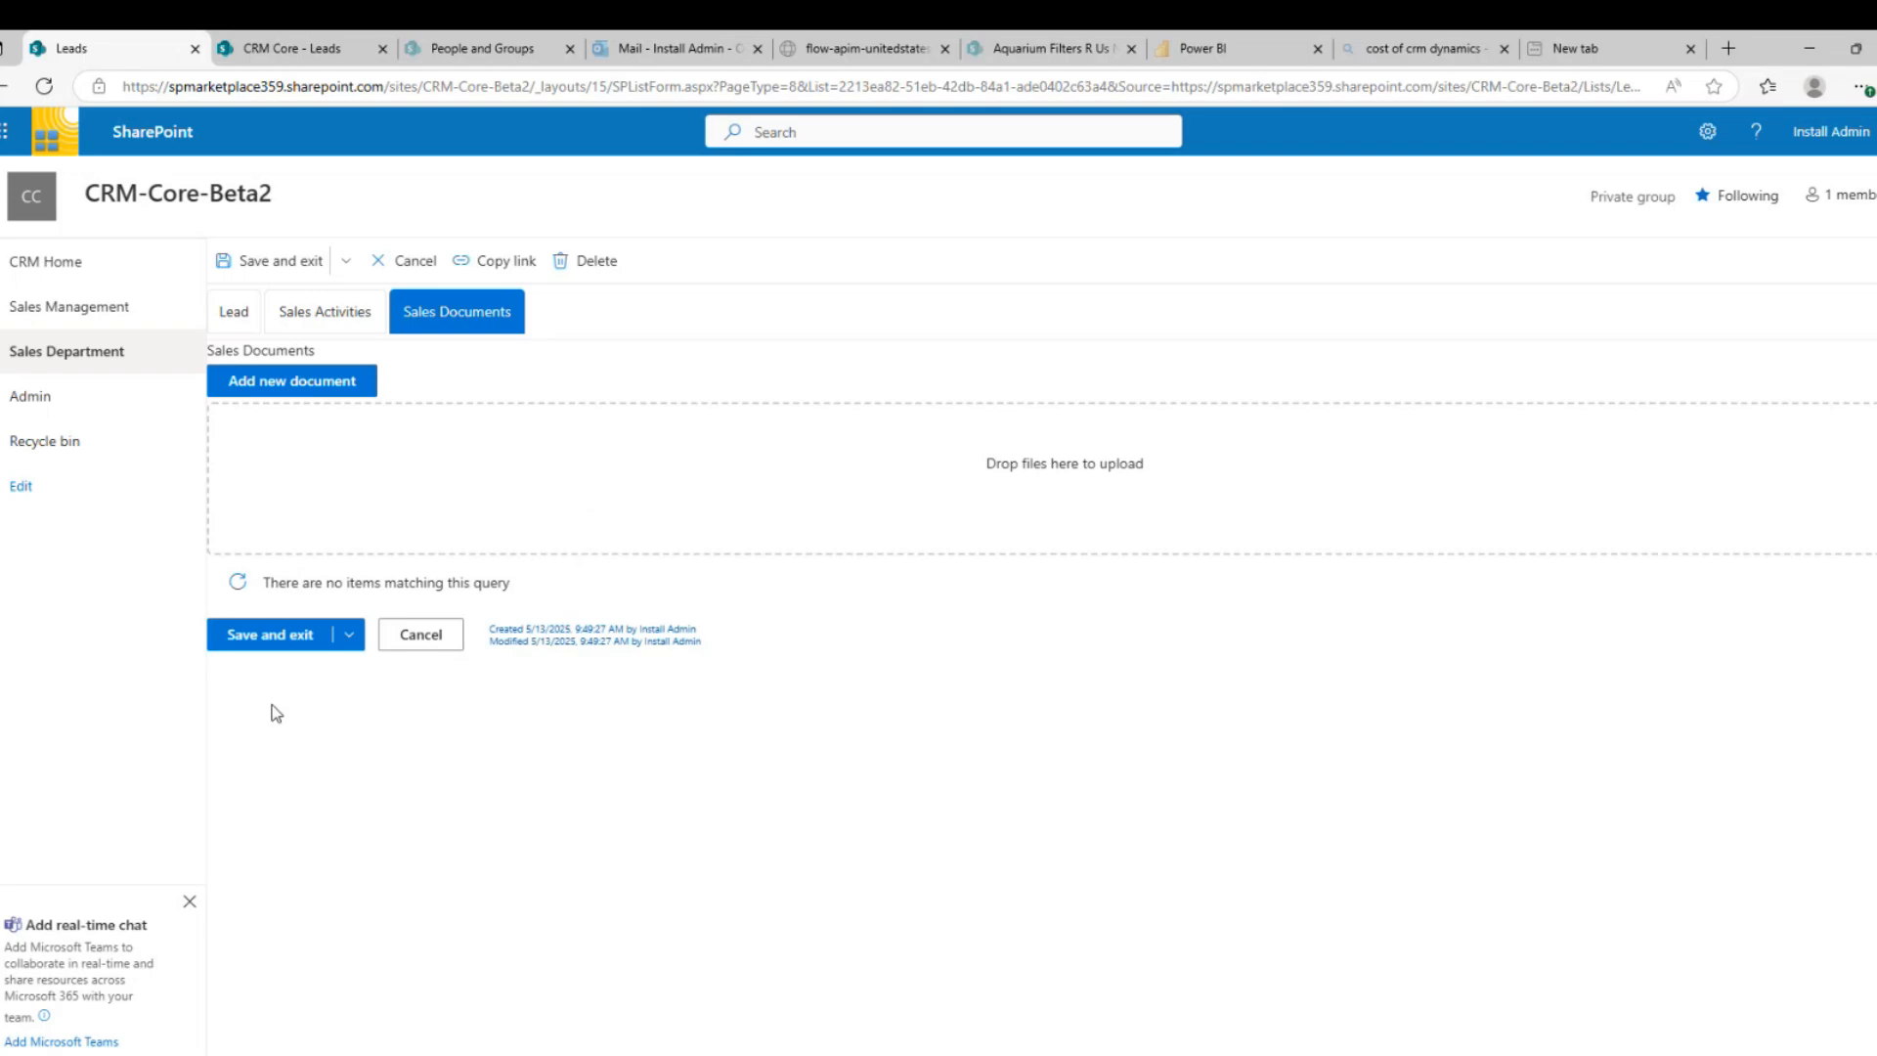
# Save the lead, then reopen ABC ACME for editing from Sales Department > Leads
pyautogui.click(290, 637)
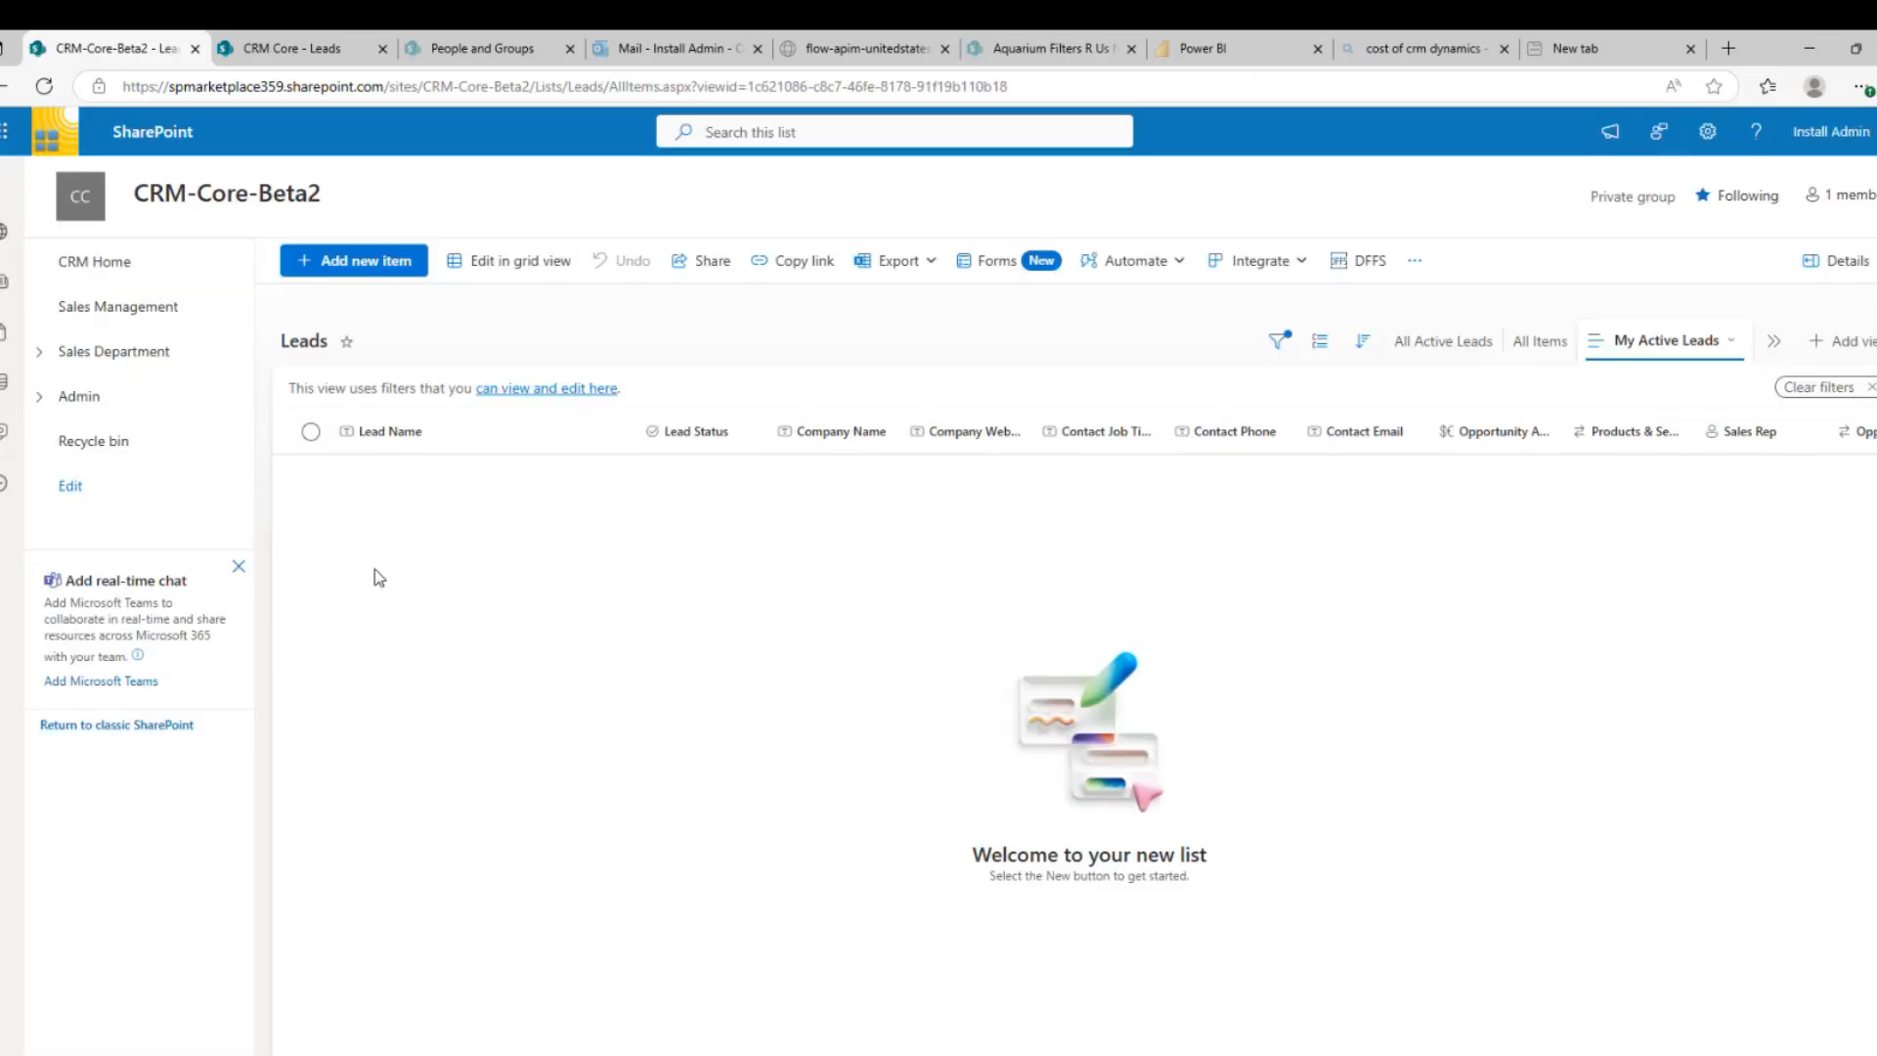
pyautogui.click(39, 351)
pyautogui.click(93, 395)
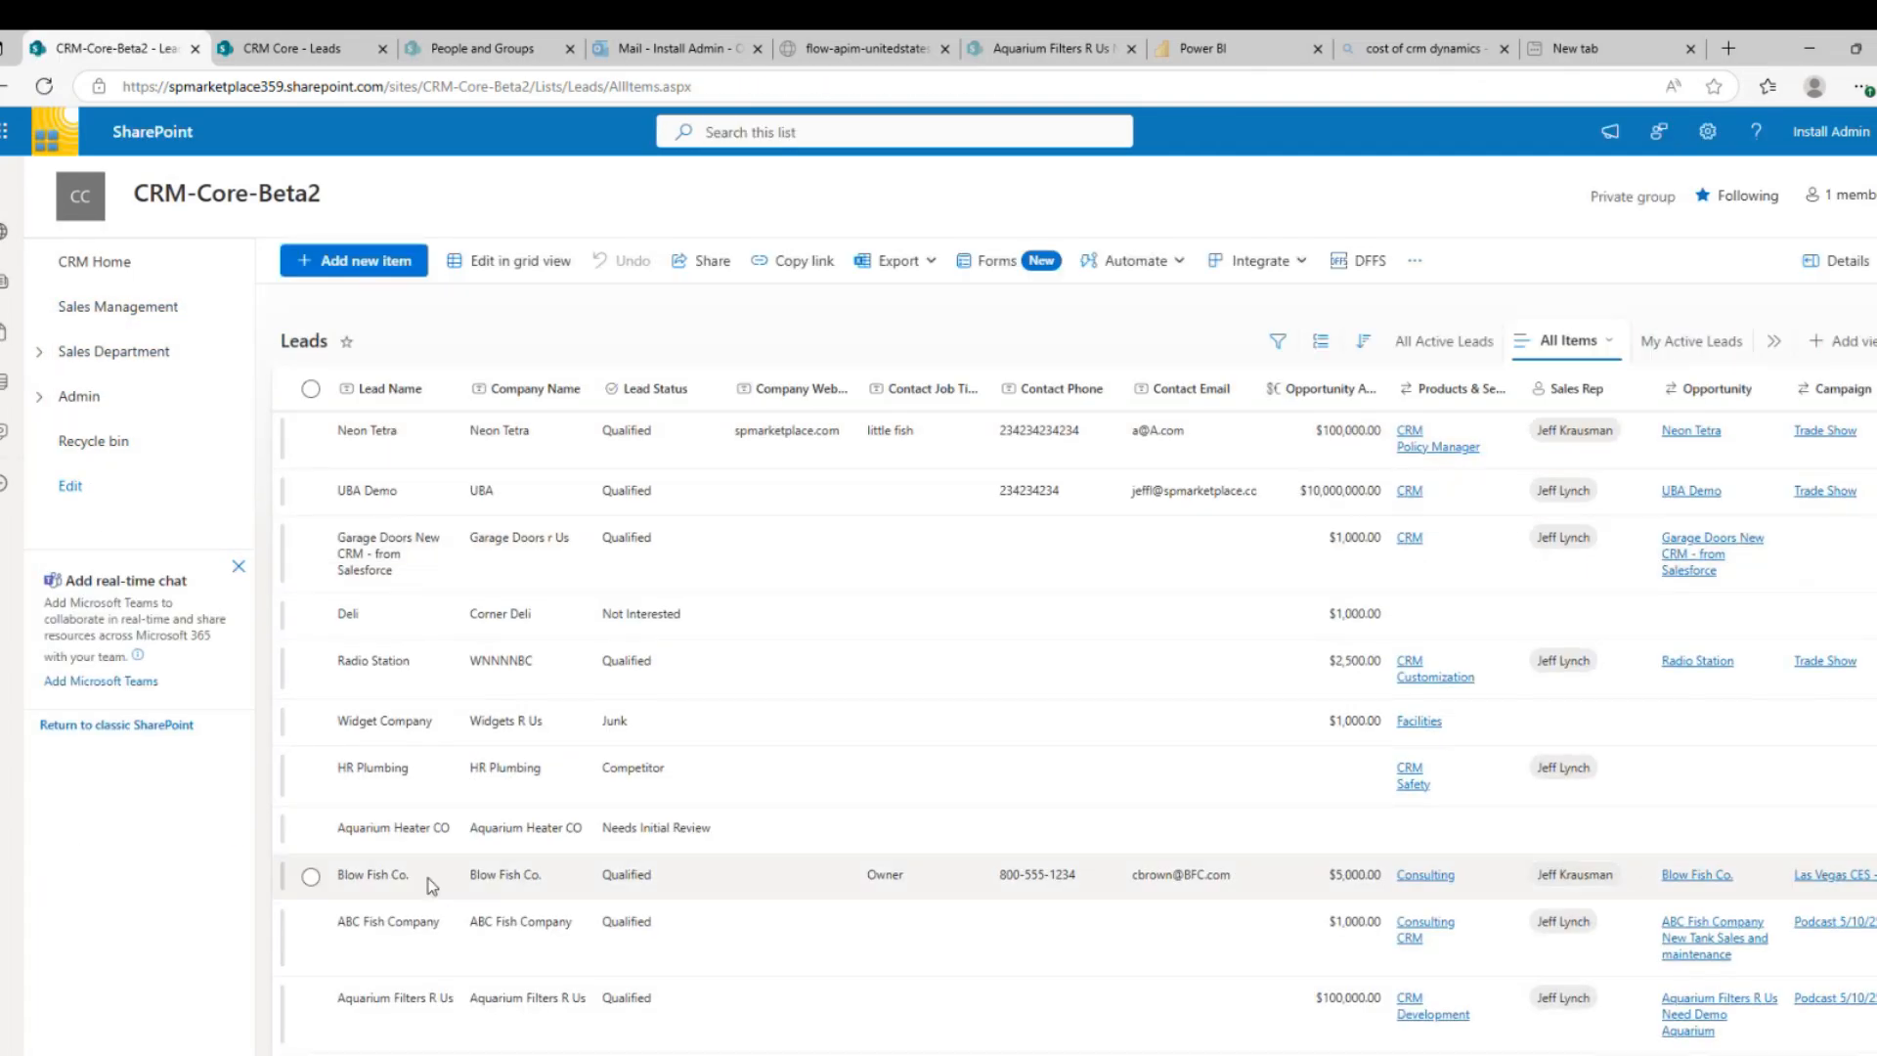
pyautogui.scroll(-1, 430, 884)
pyautogui.click(311, 1027)
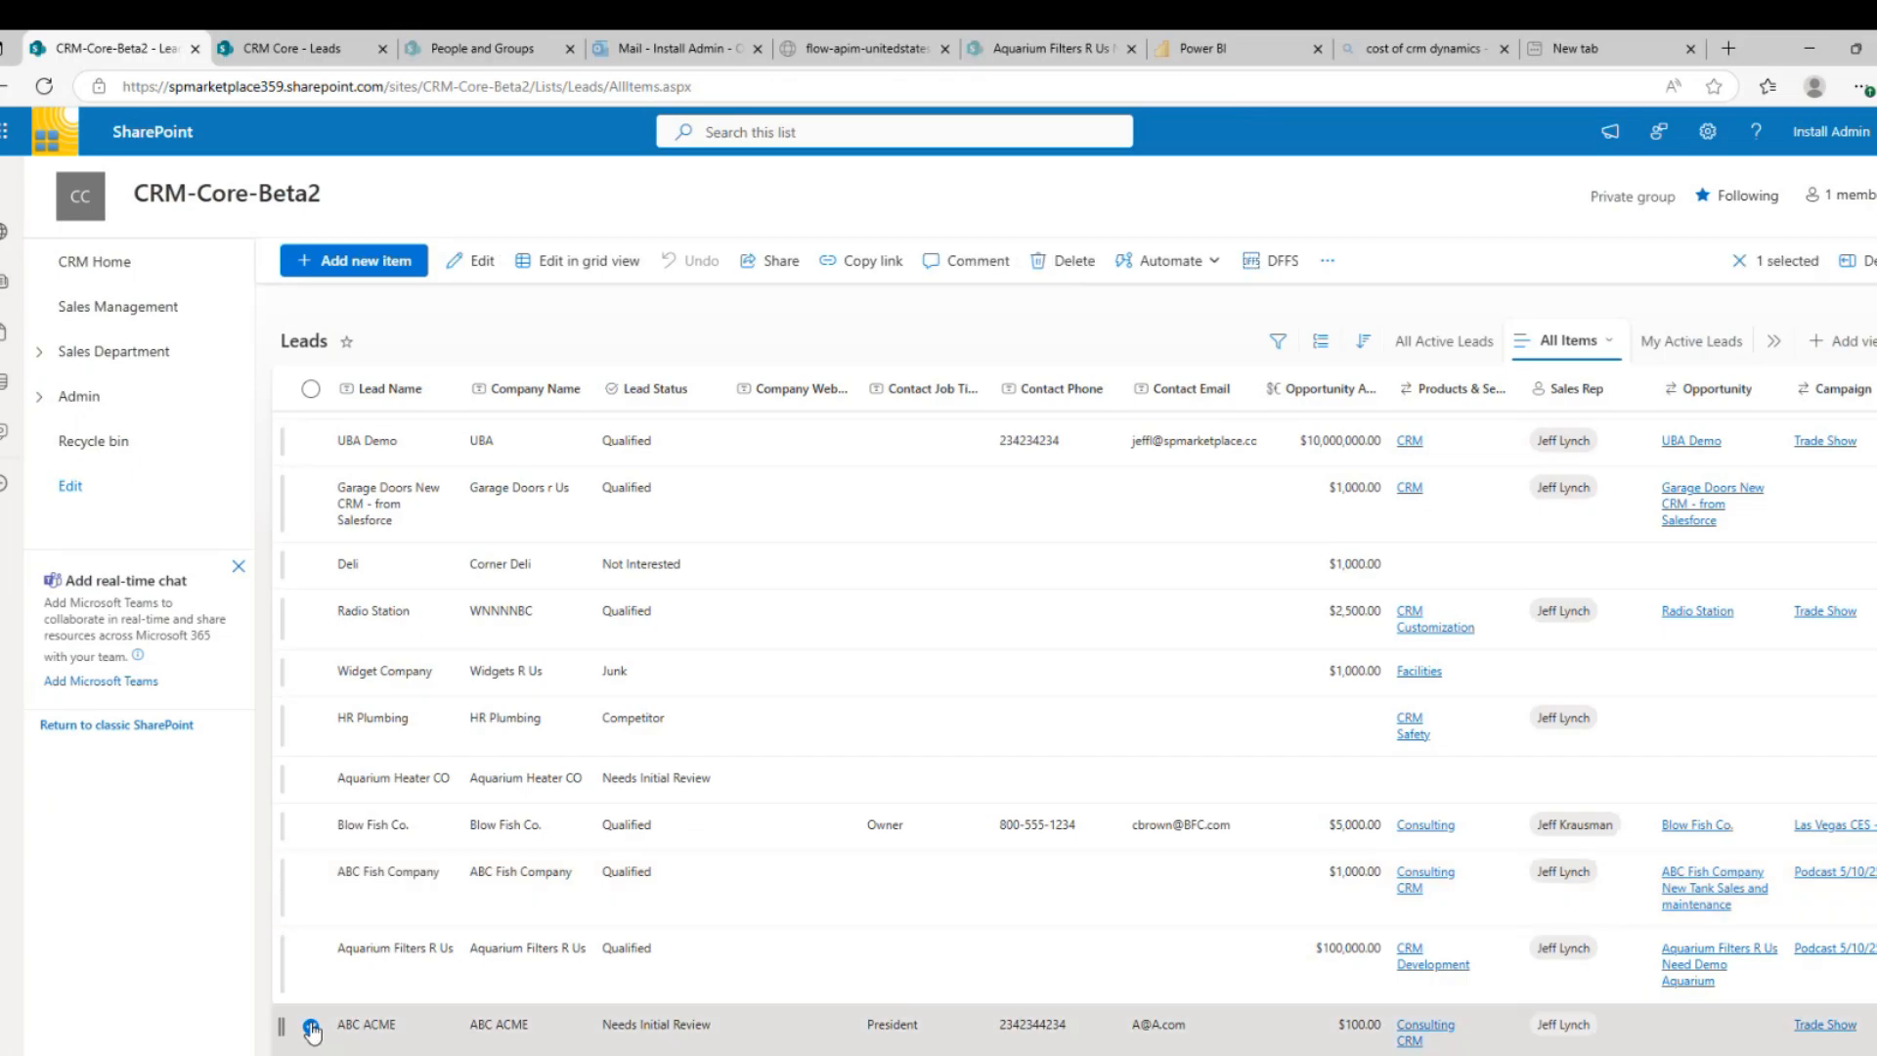
pyautogui.click(482, 264)
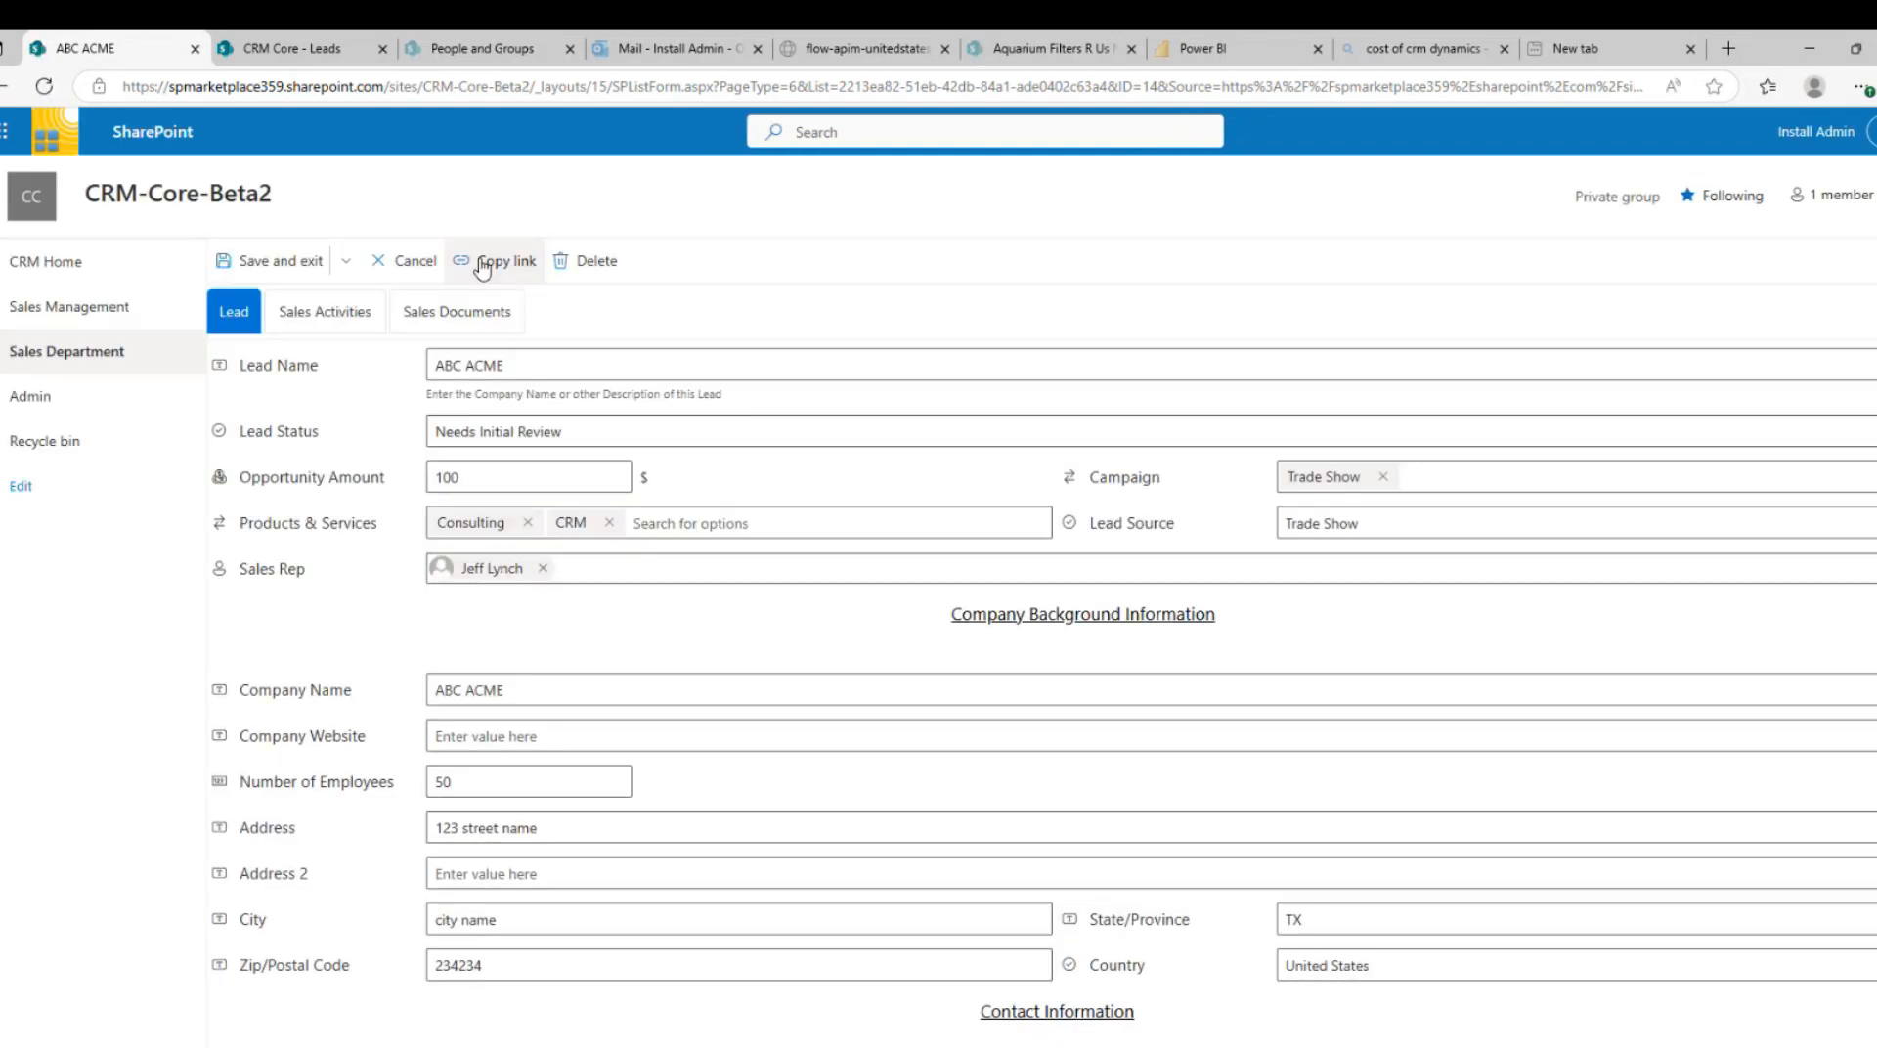
# Give the Demo activity a completed date of 5/13/2025, save it, and return to Lead details
pyautogui.click(341, 314)
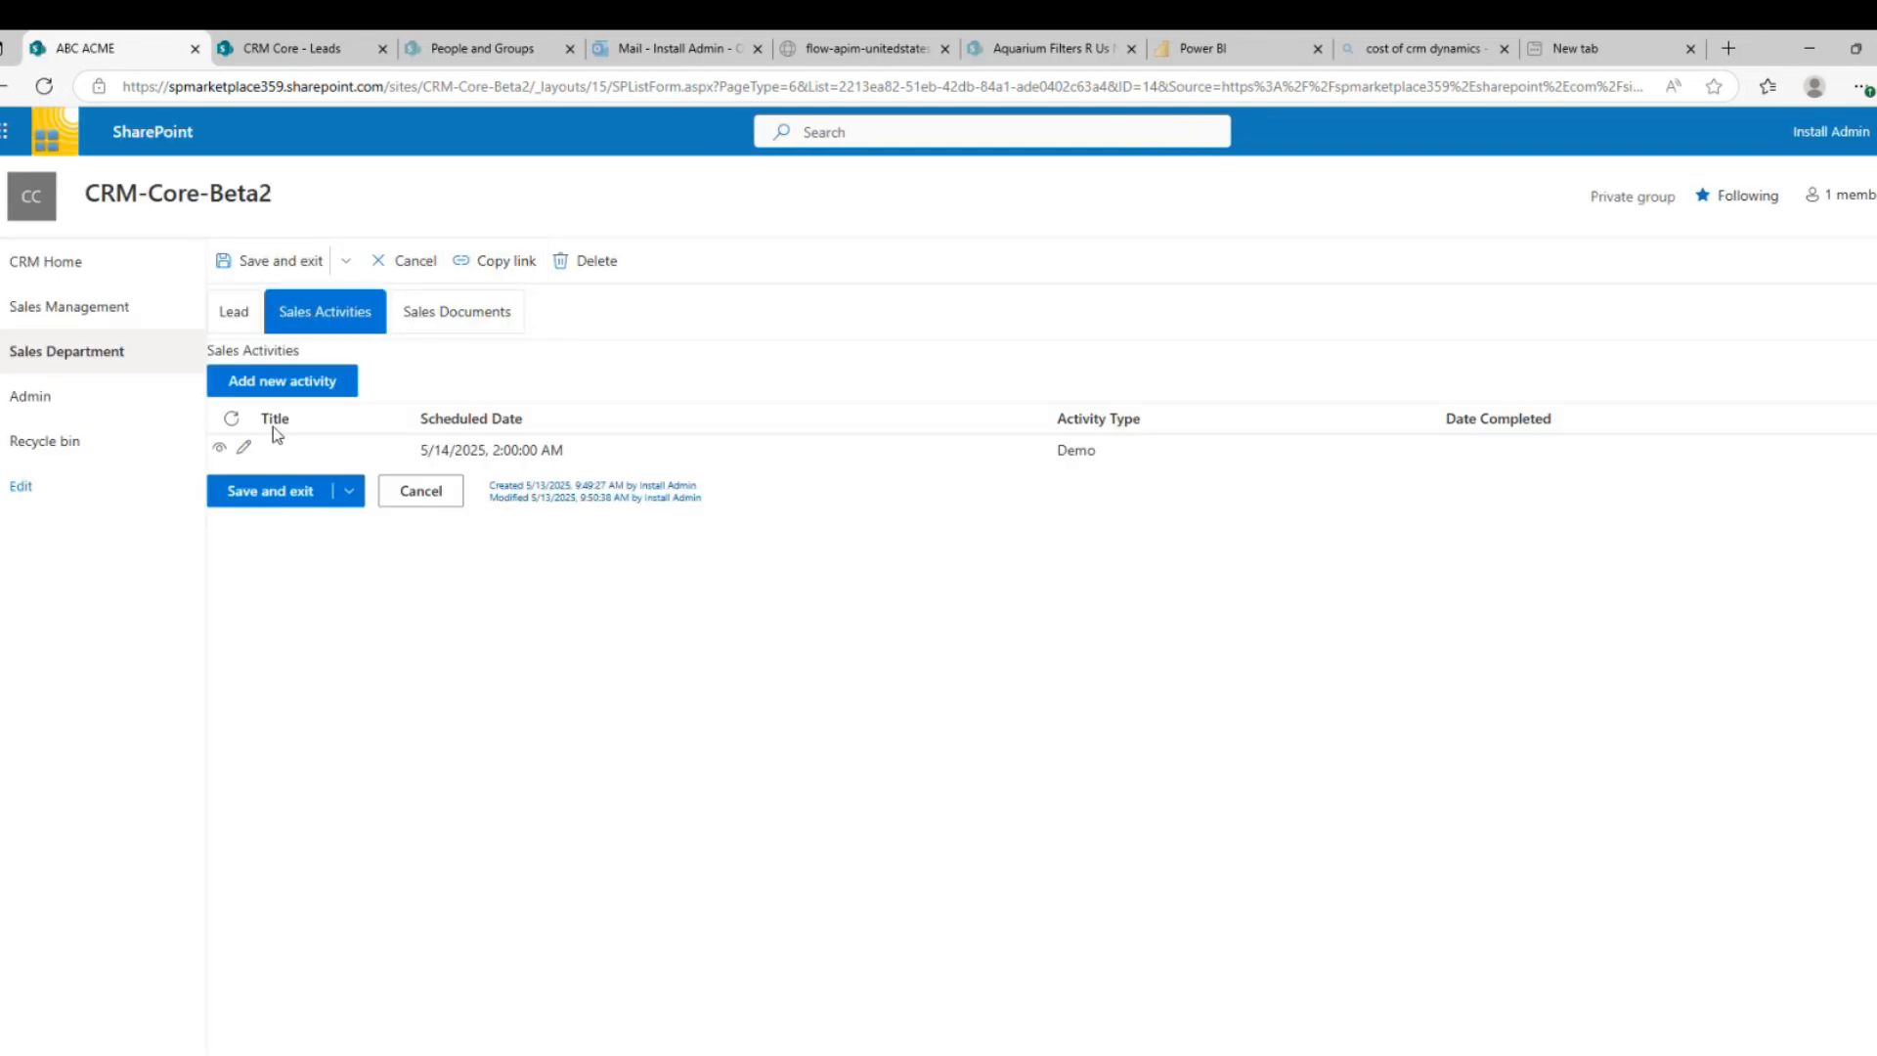
pyautogui.click(241, 449)
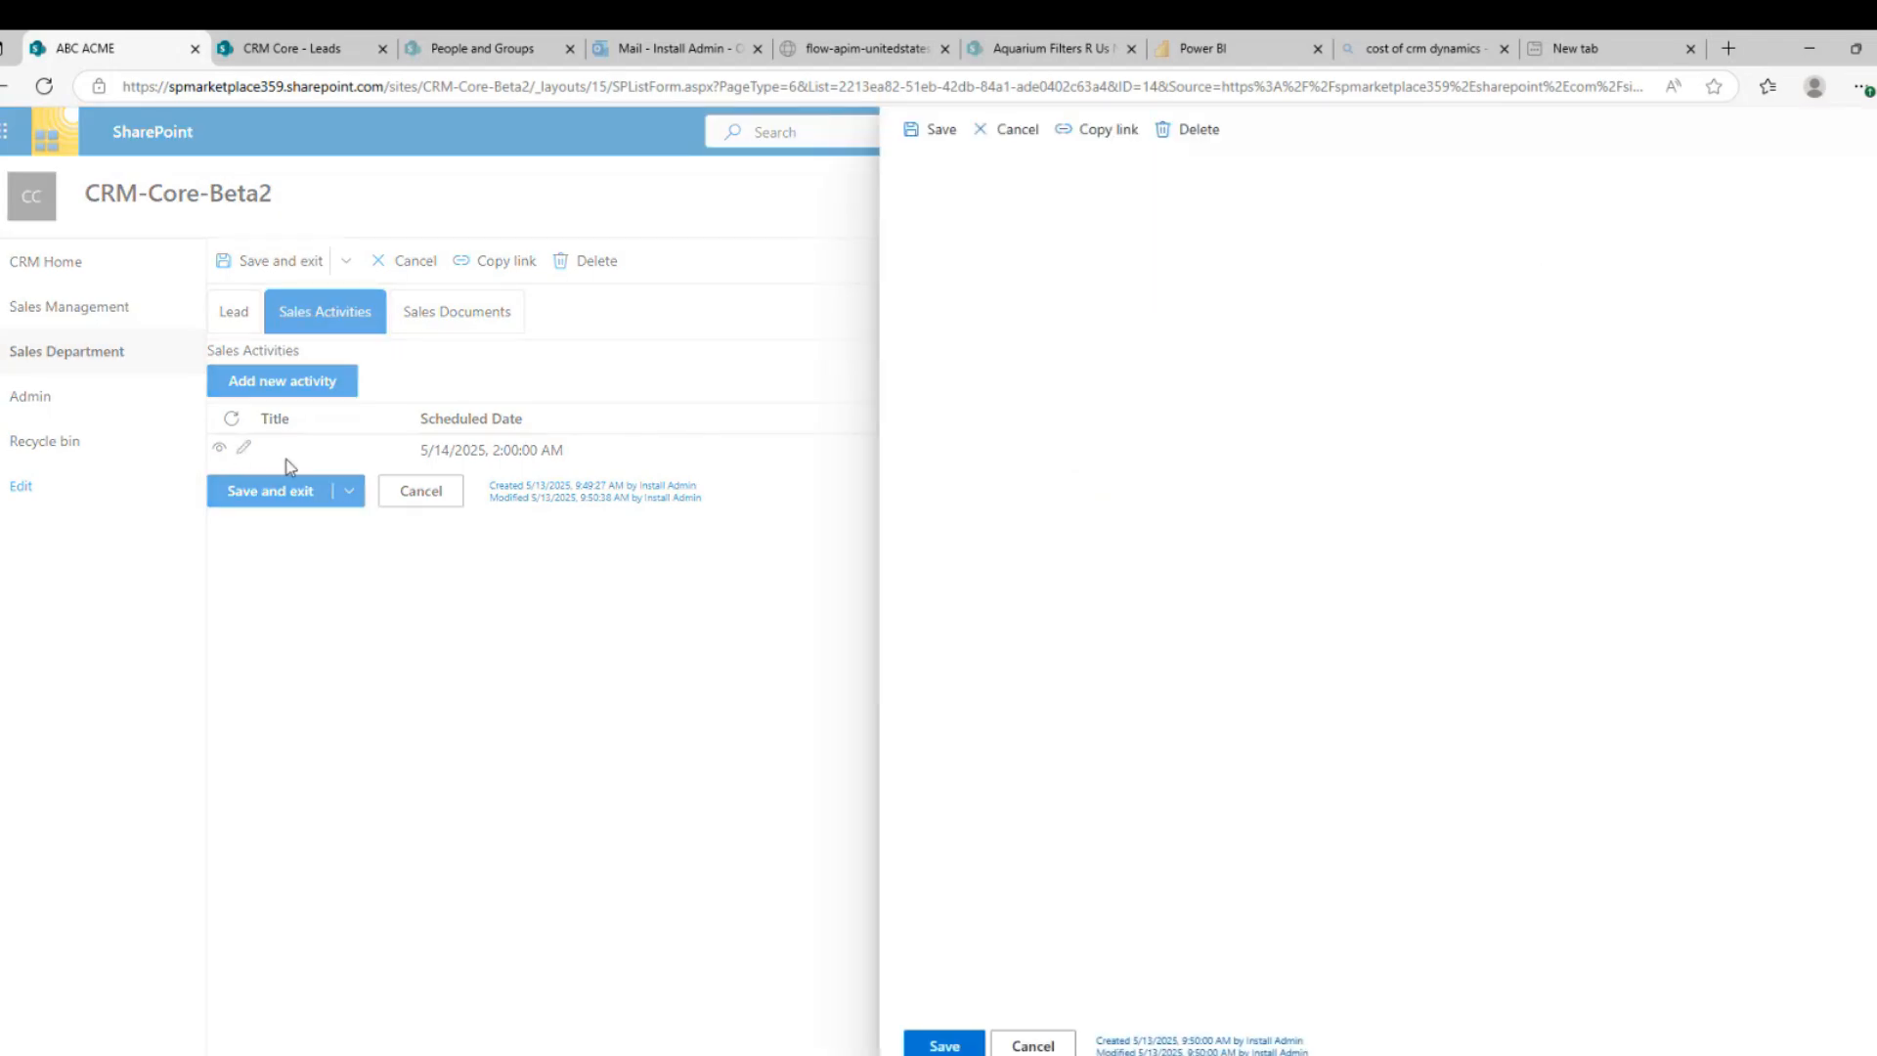
pyautogui.click(1208, 445)
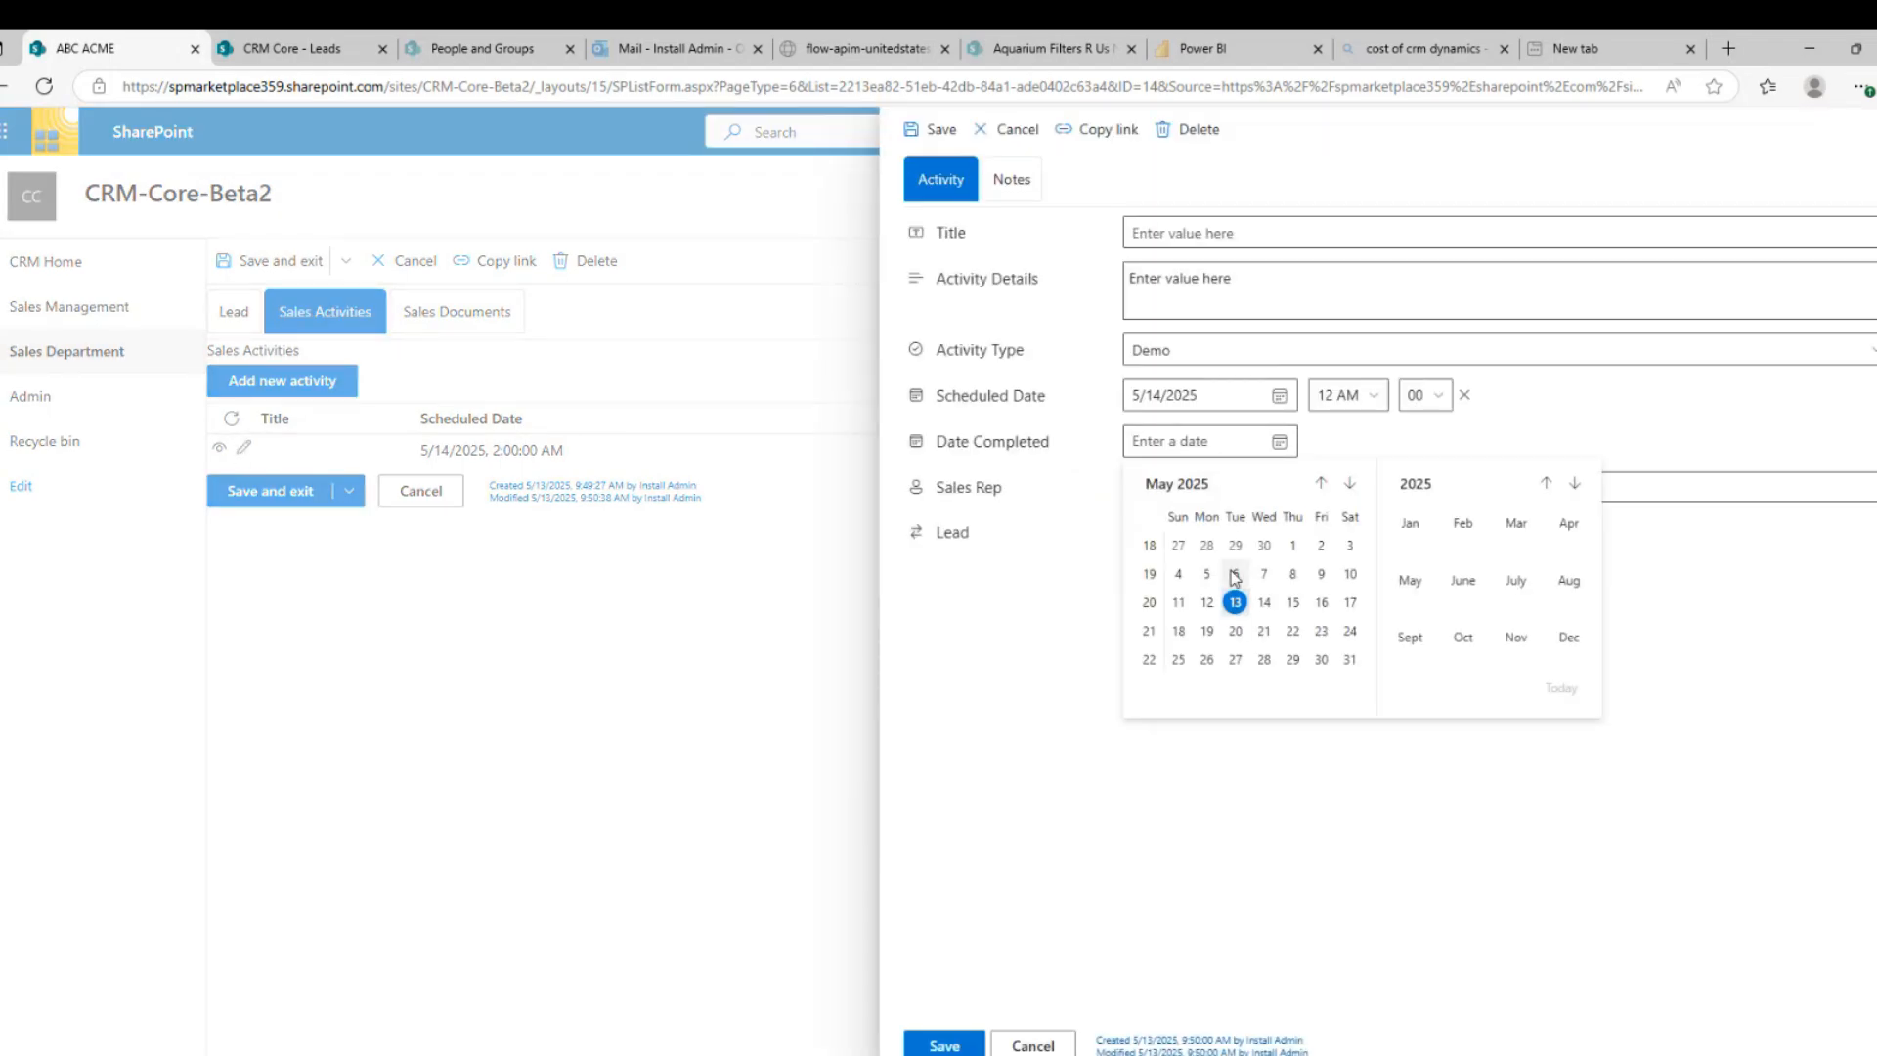
pyautogui.click(1235, 602)
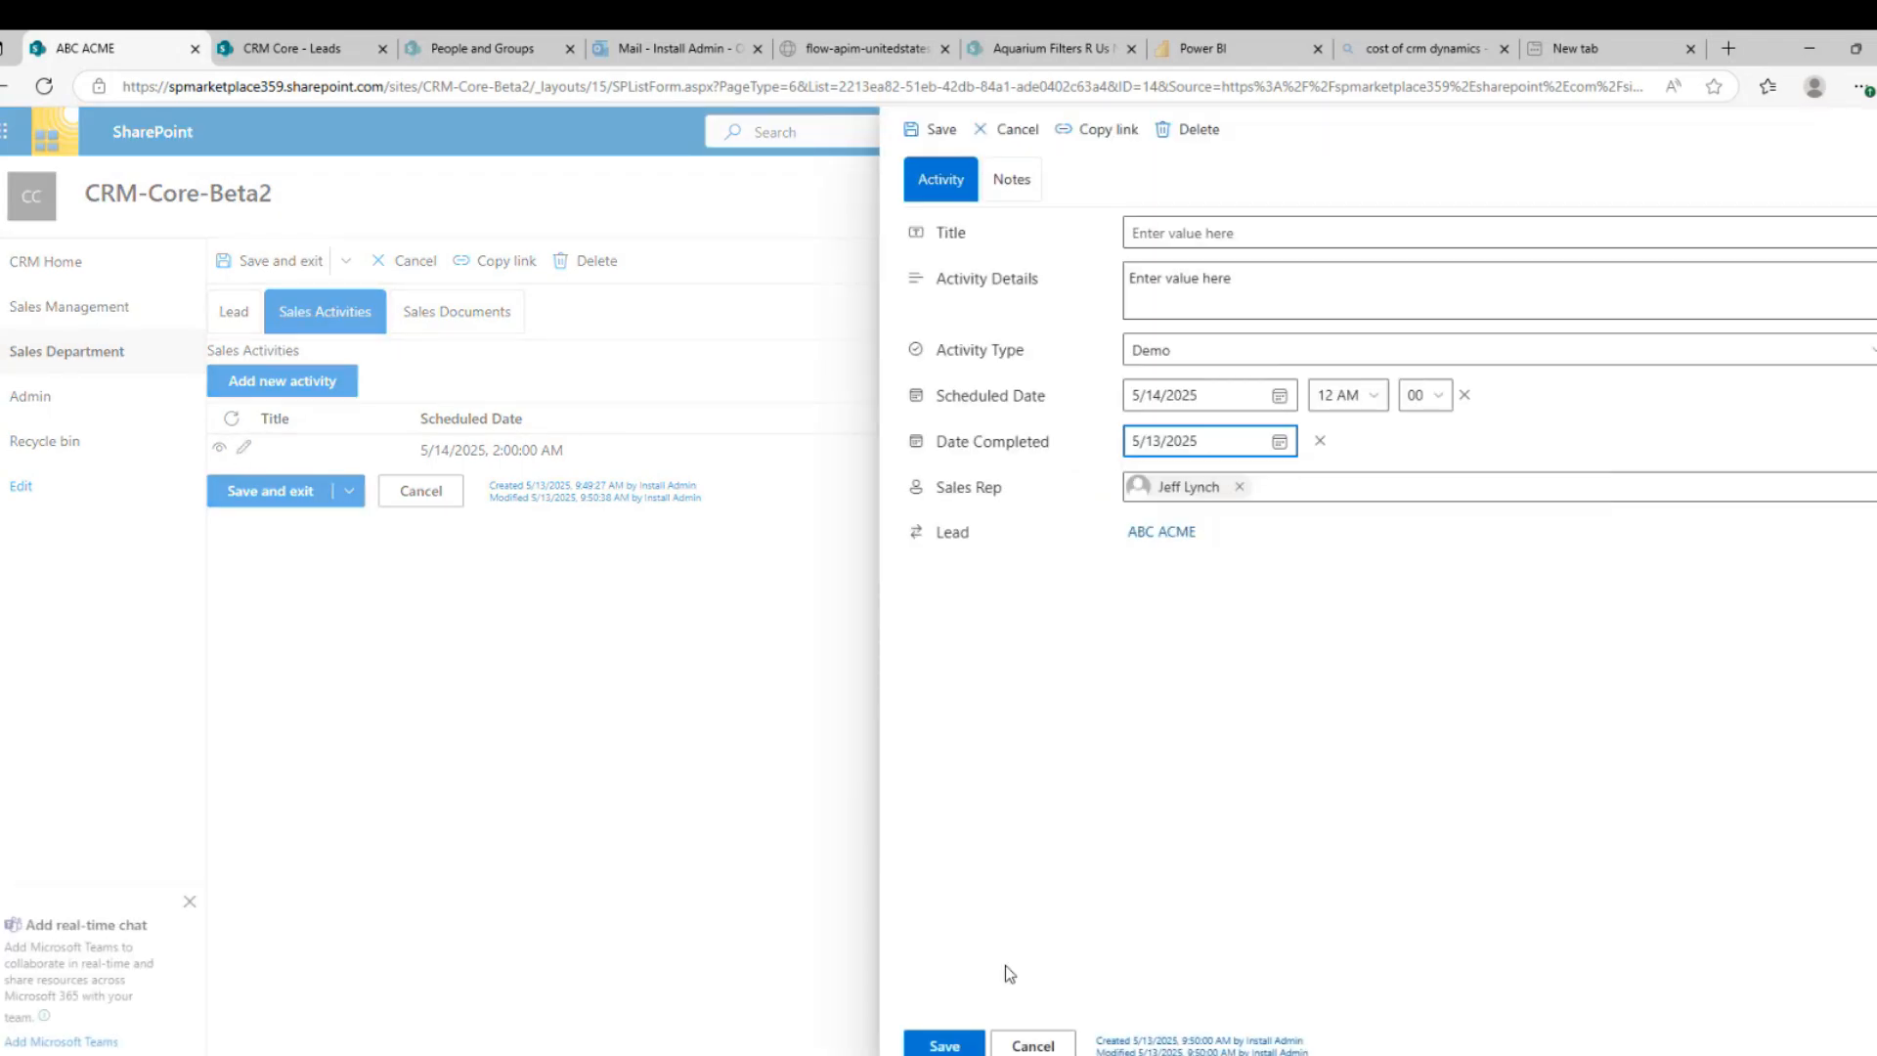
pyautogui.click(966, 1048)
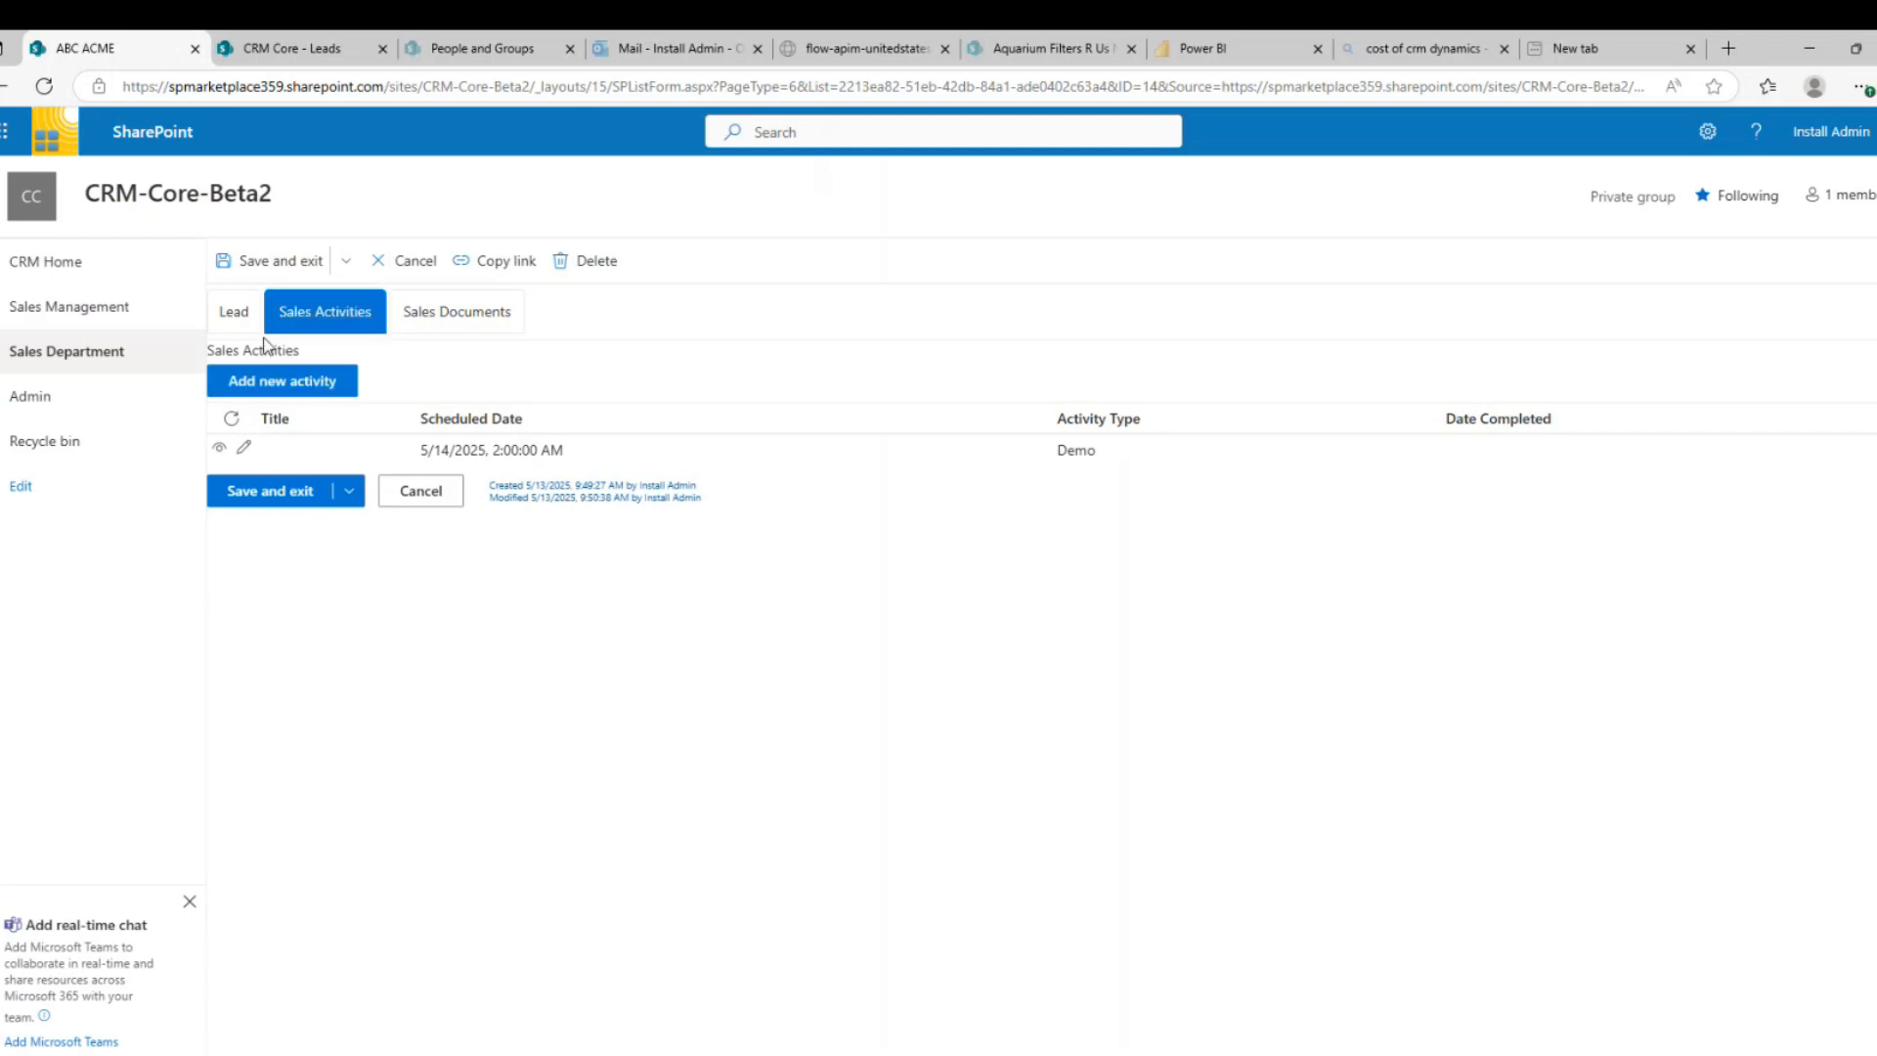
pyautogui.click(237, 326)
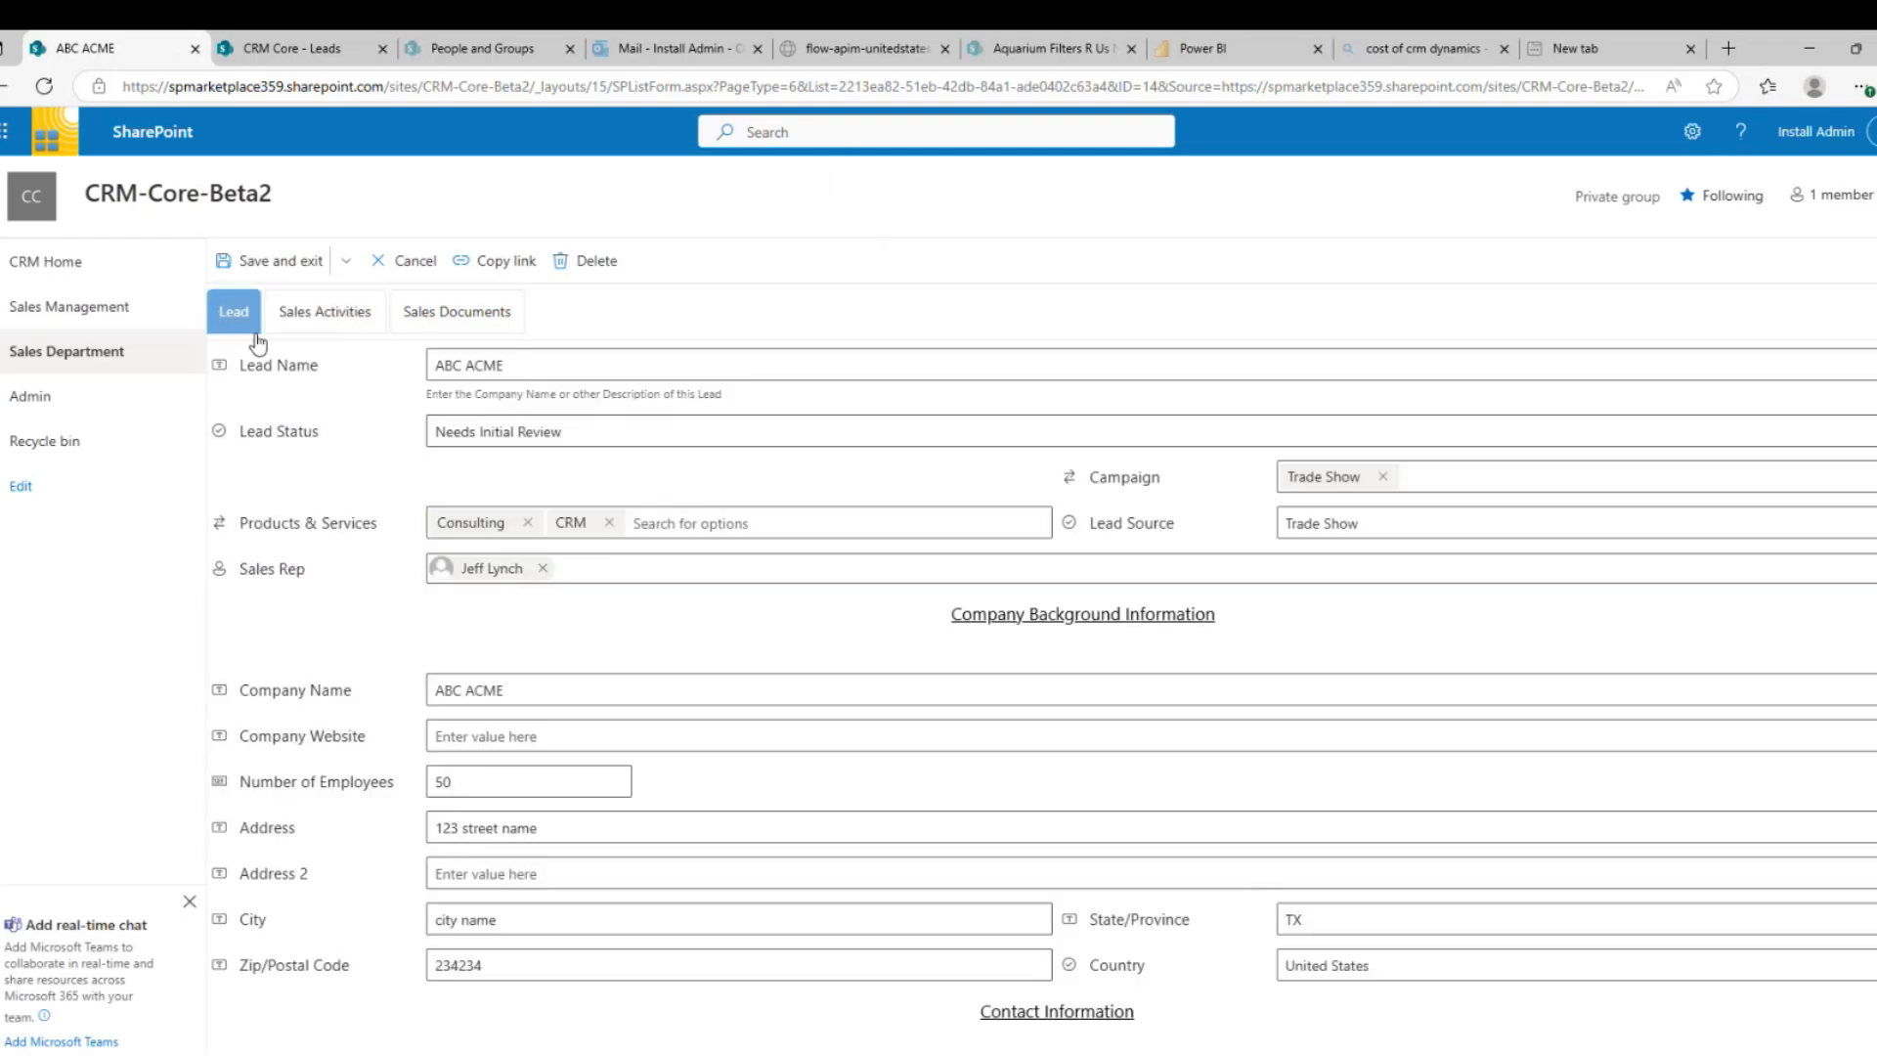
# Set the lead status to Qualified, create an opportunity from it, and continue to it
pyautogui.click(491, 433)
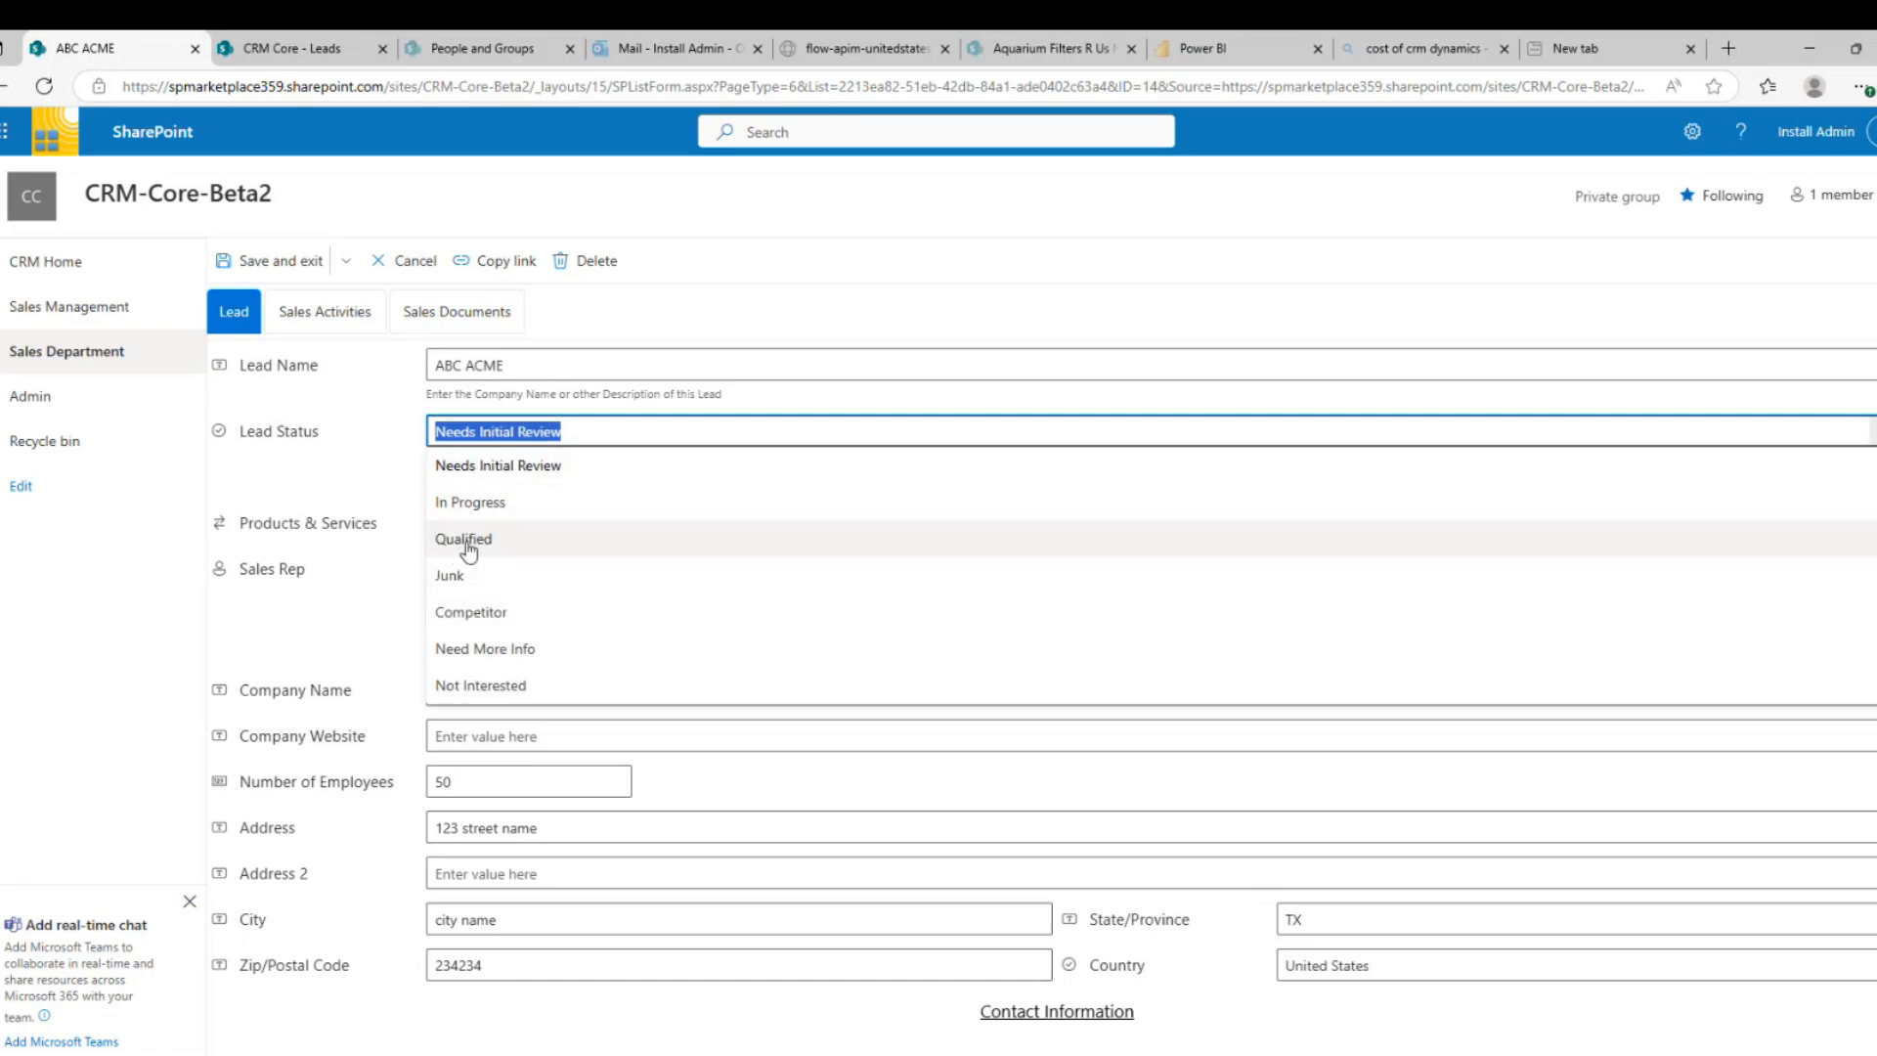
pyautogui.click(467, 544)
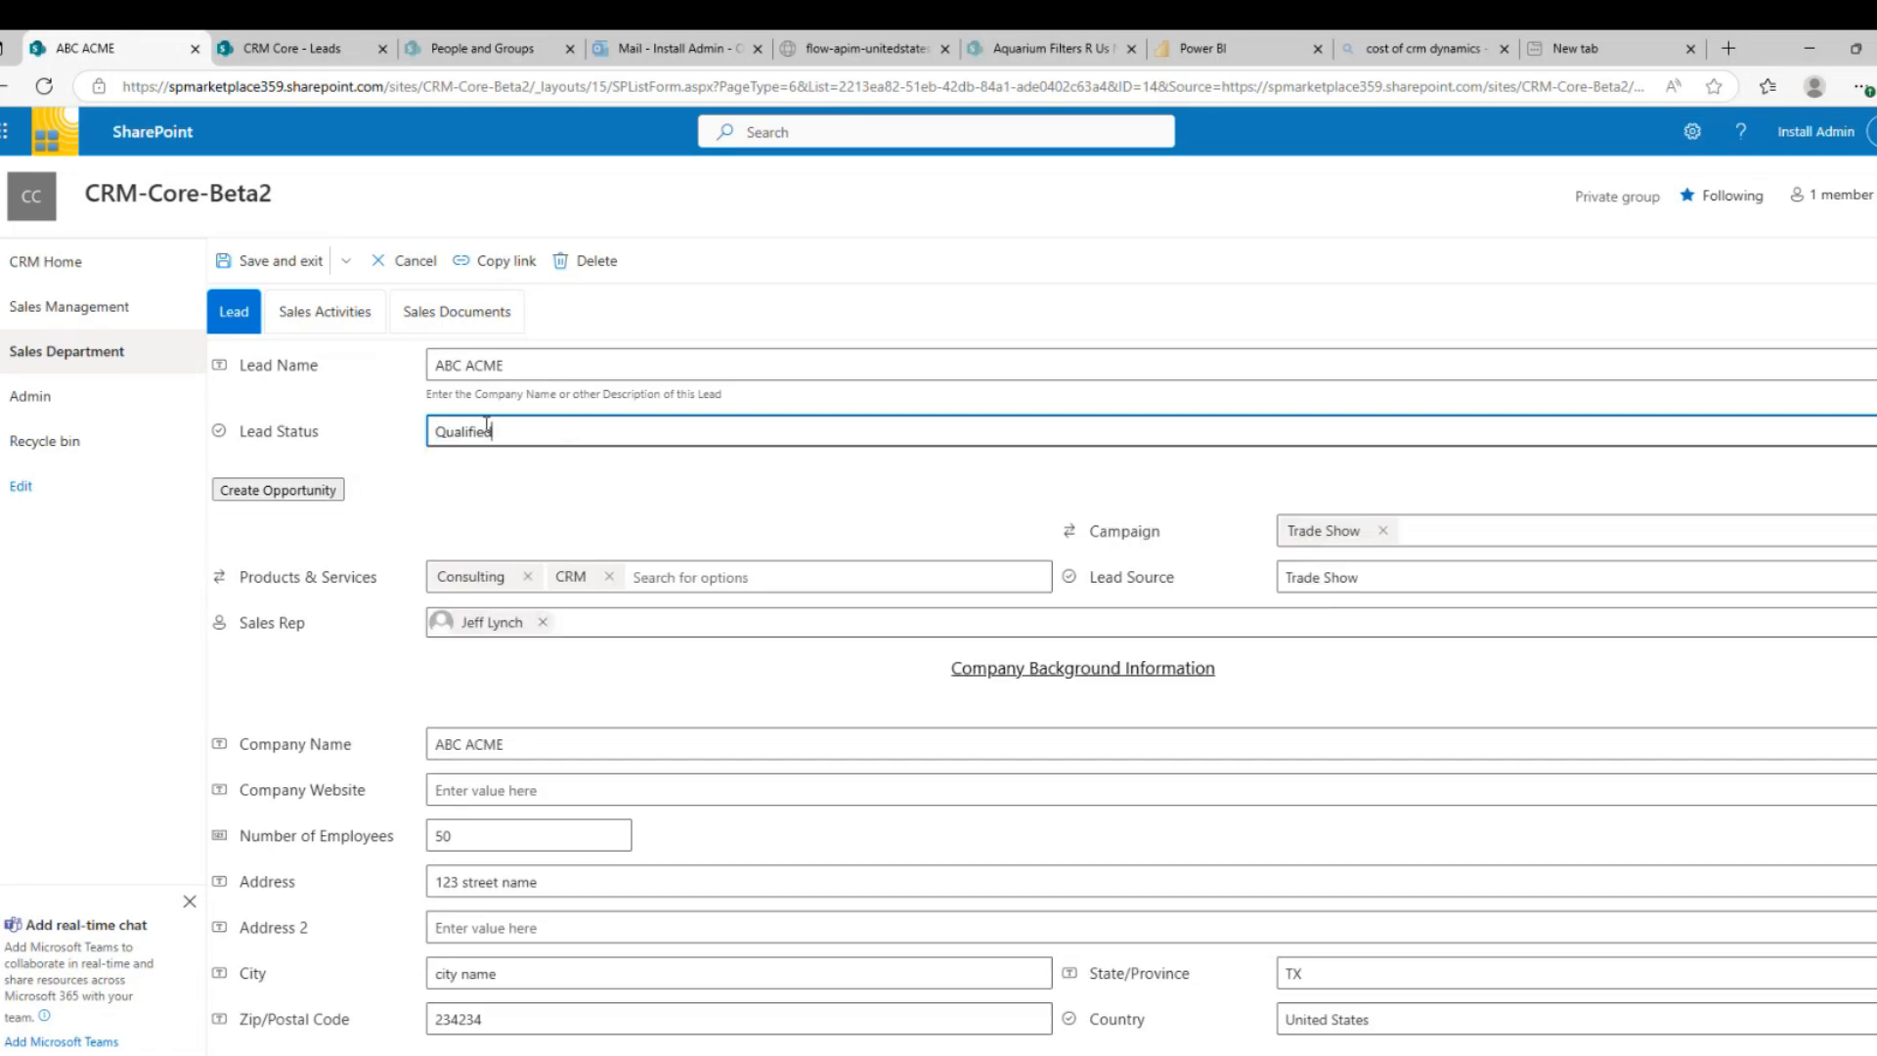
pyautogui.click(261, 490)
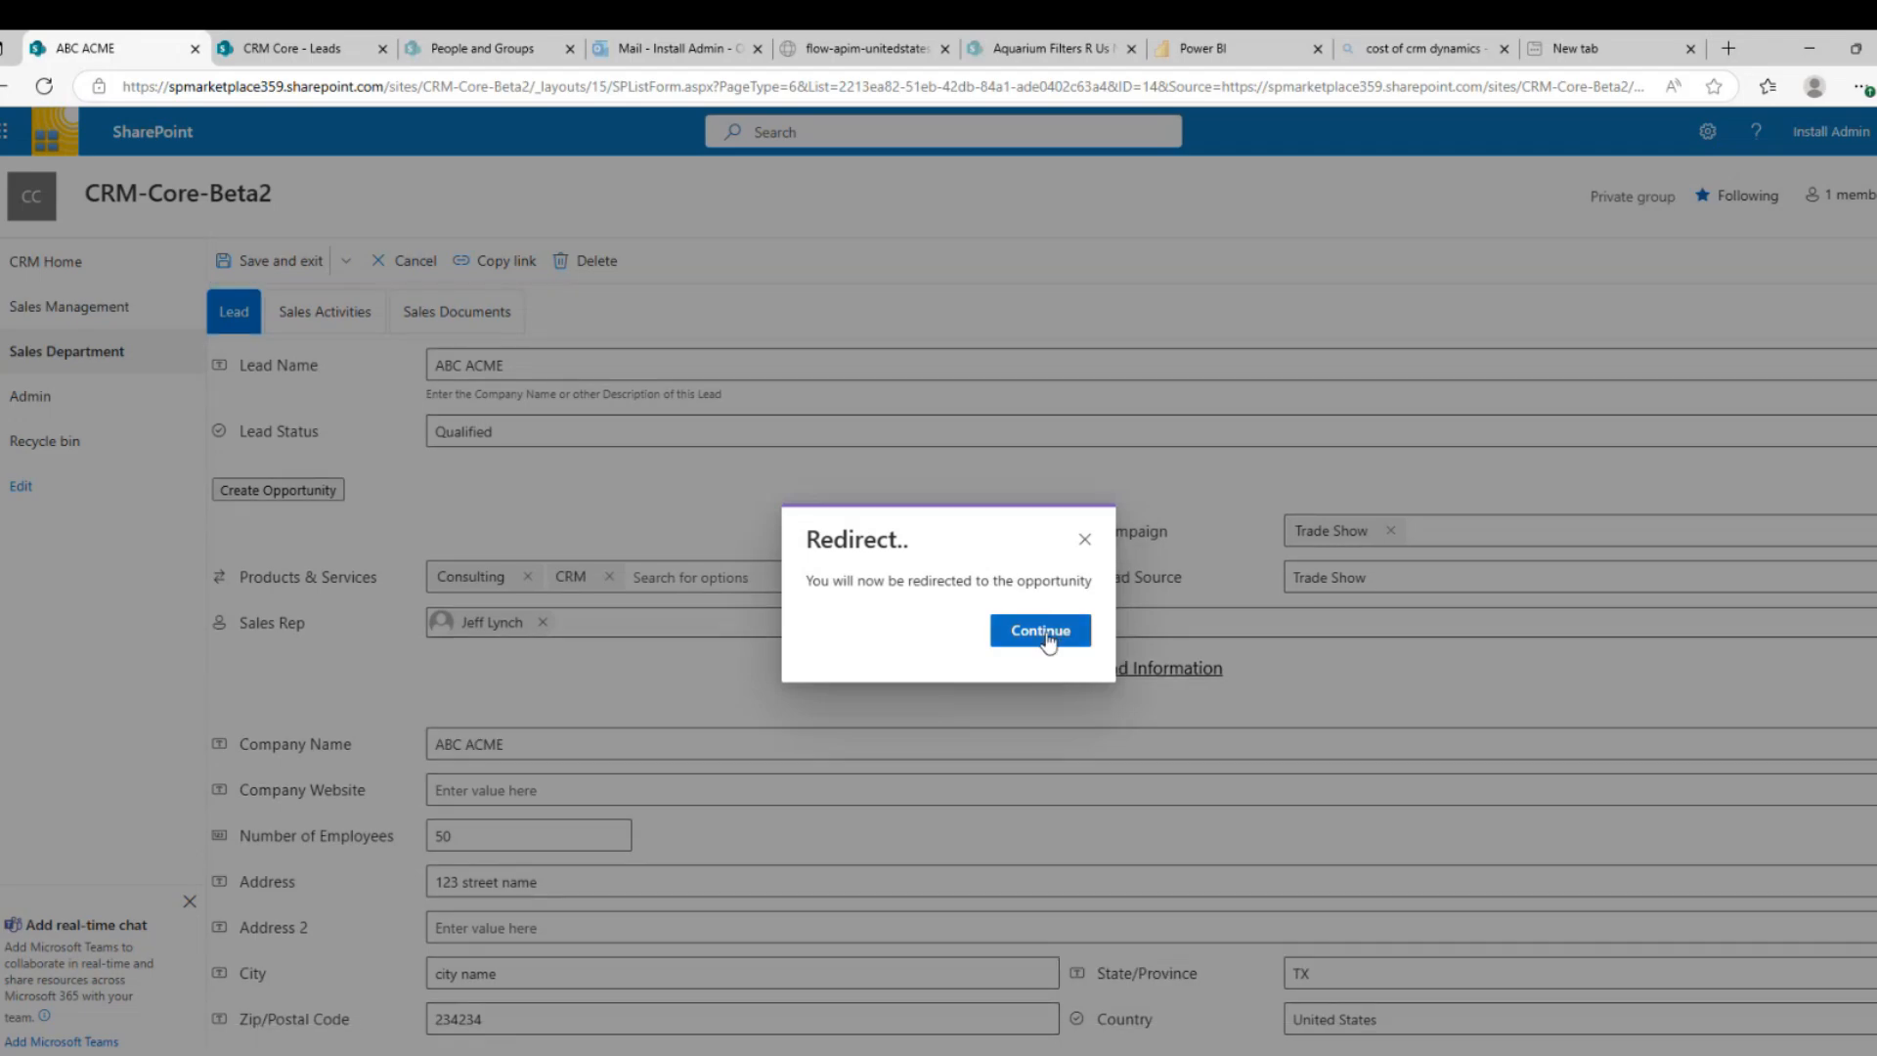
pyautogui.click(1044, 634)
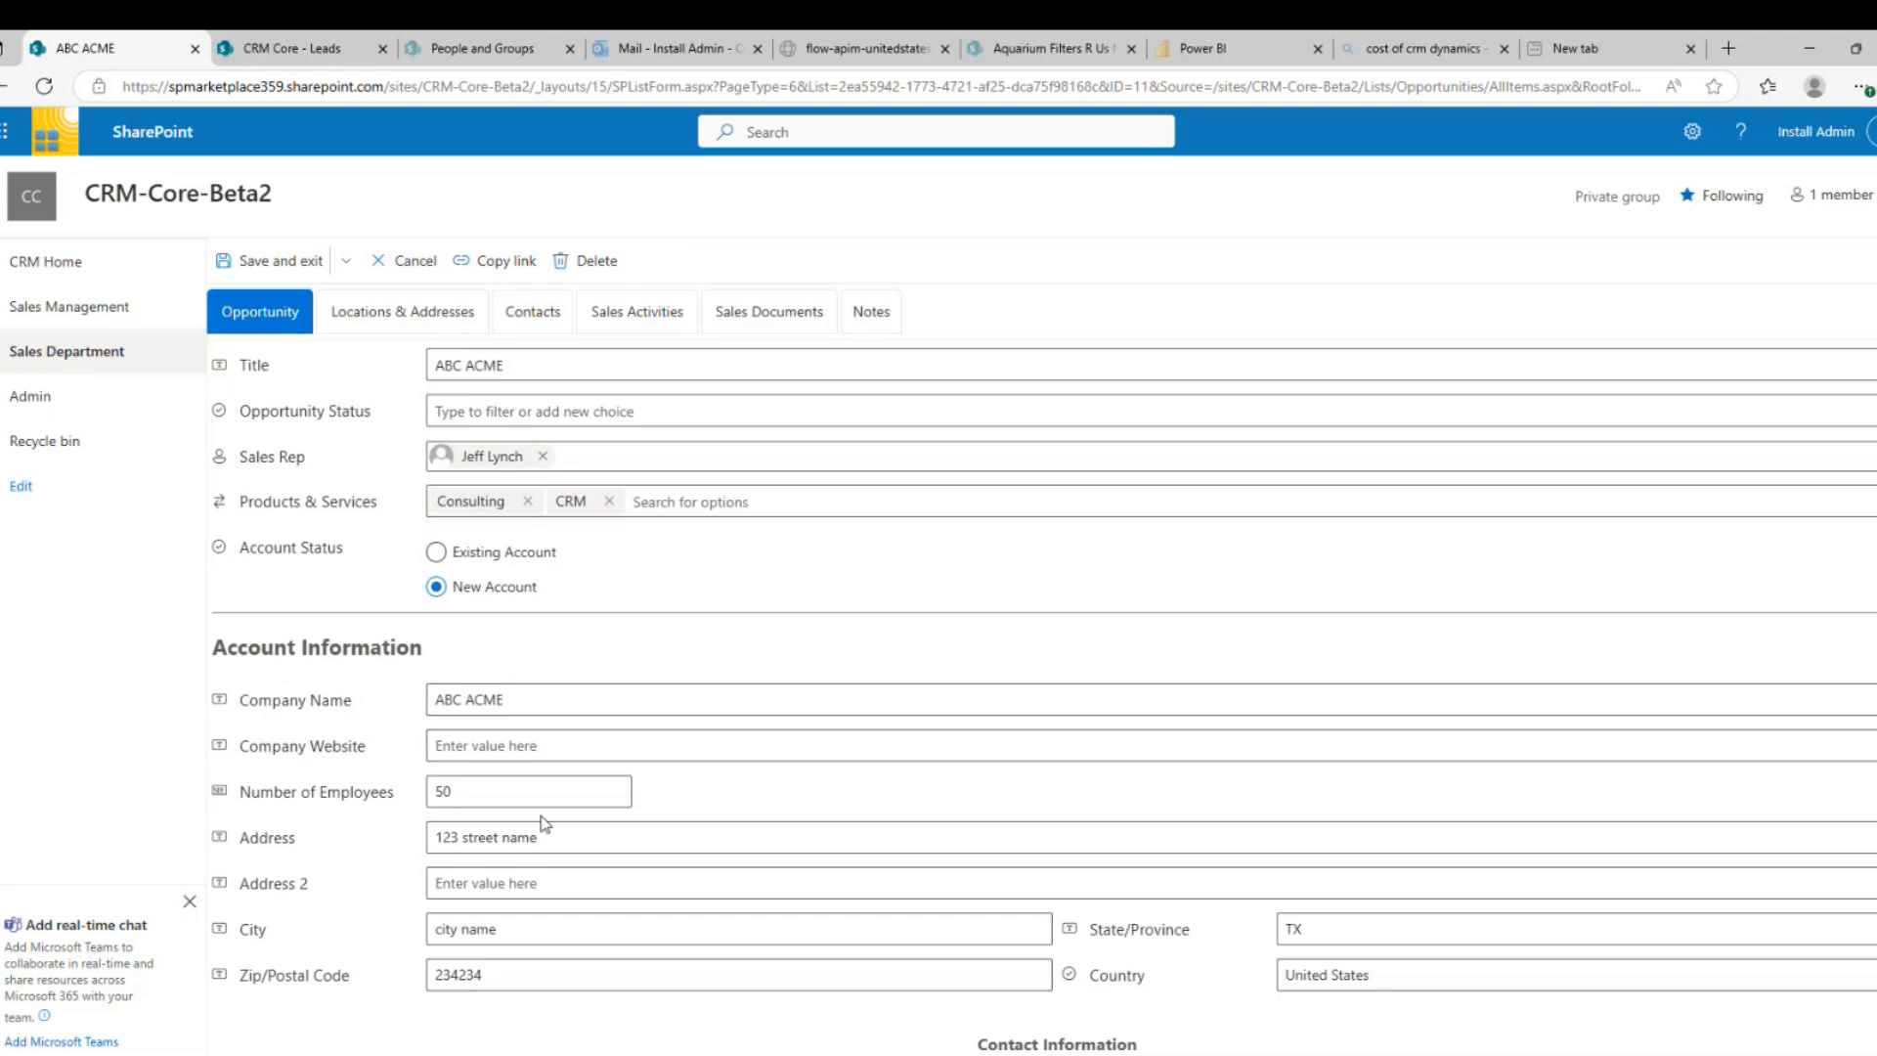
# Set opportunity amount to 1000, recurring amount to 250 and probability to 50%
pyautogui.scroll(-5, 544, 824)
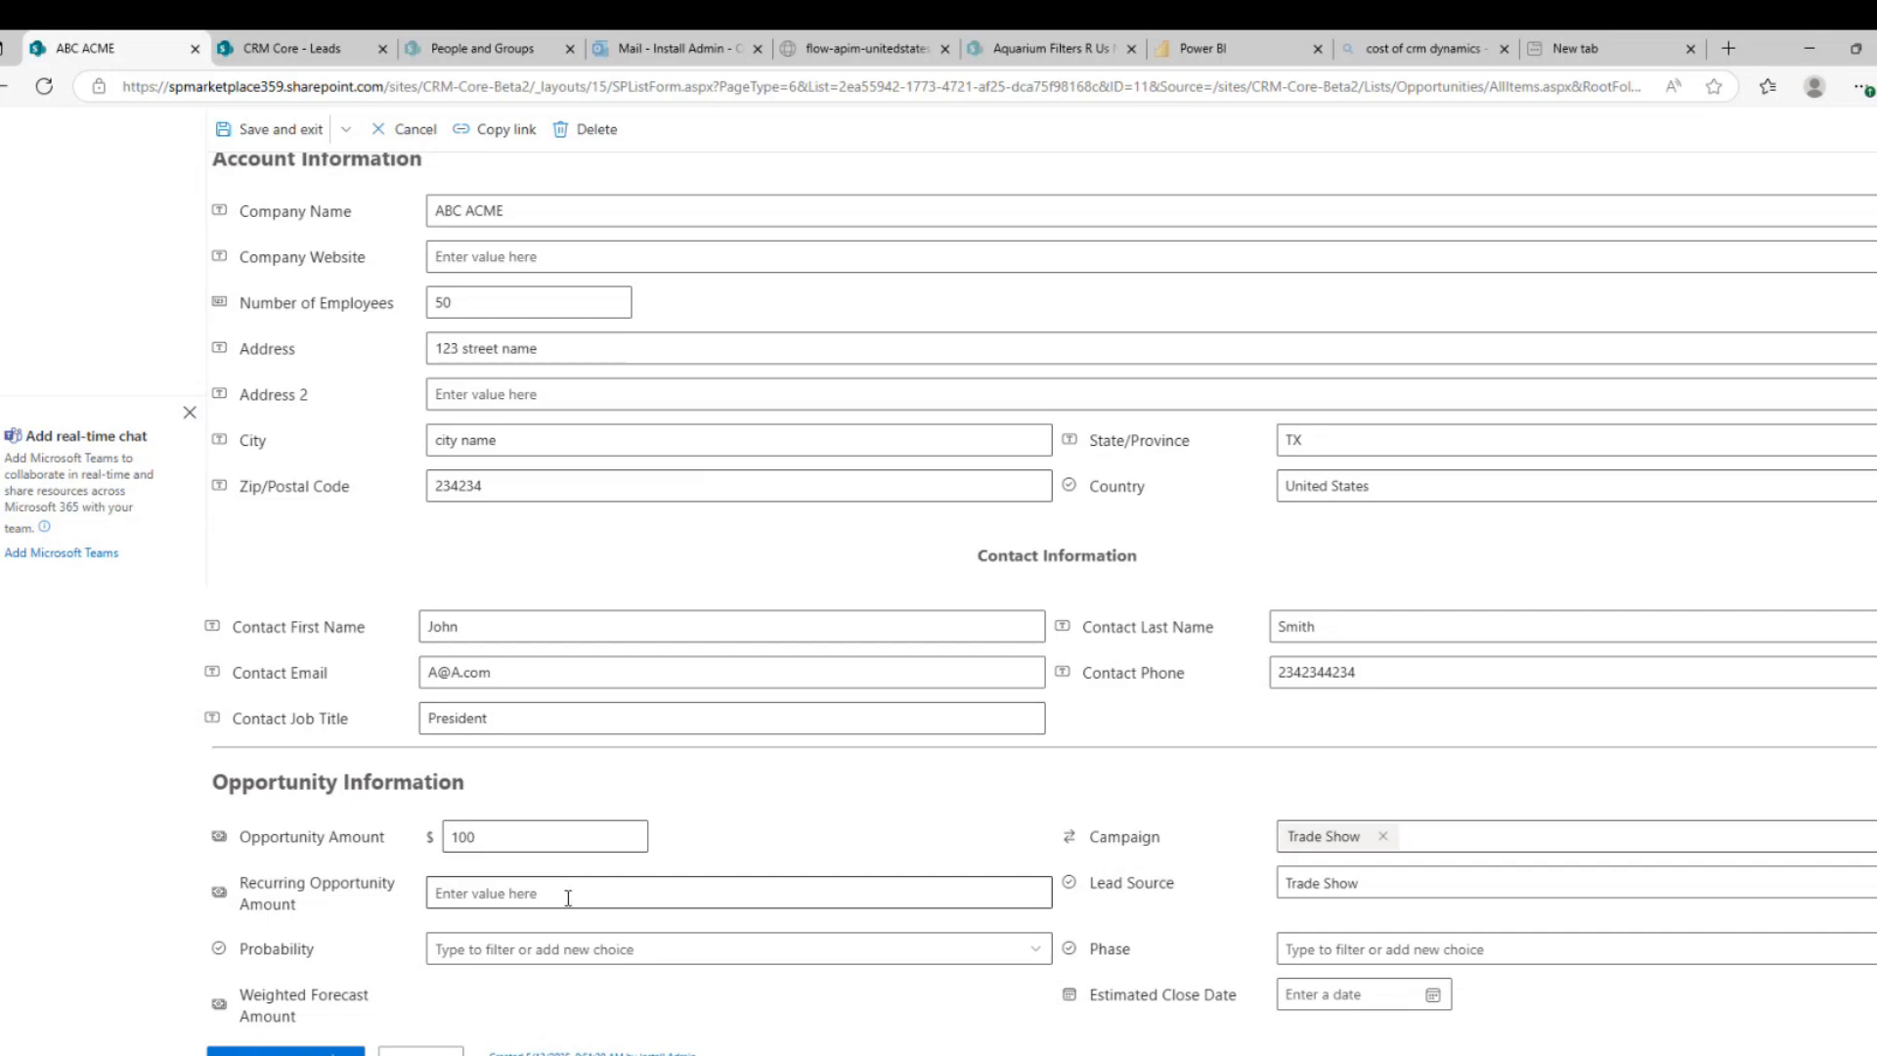
pyautogui.click(549, 836)
pyautogui.write('0')
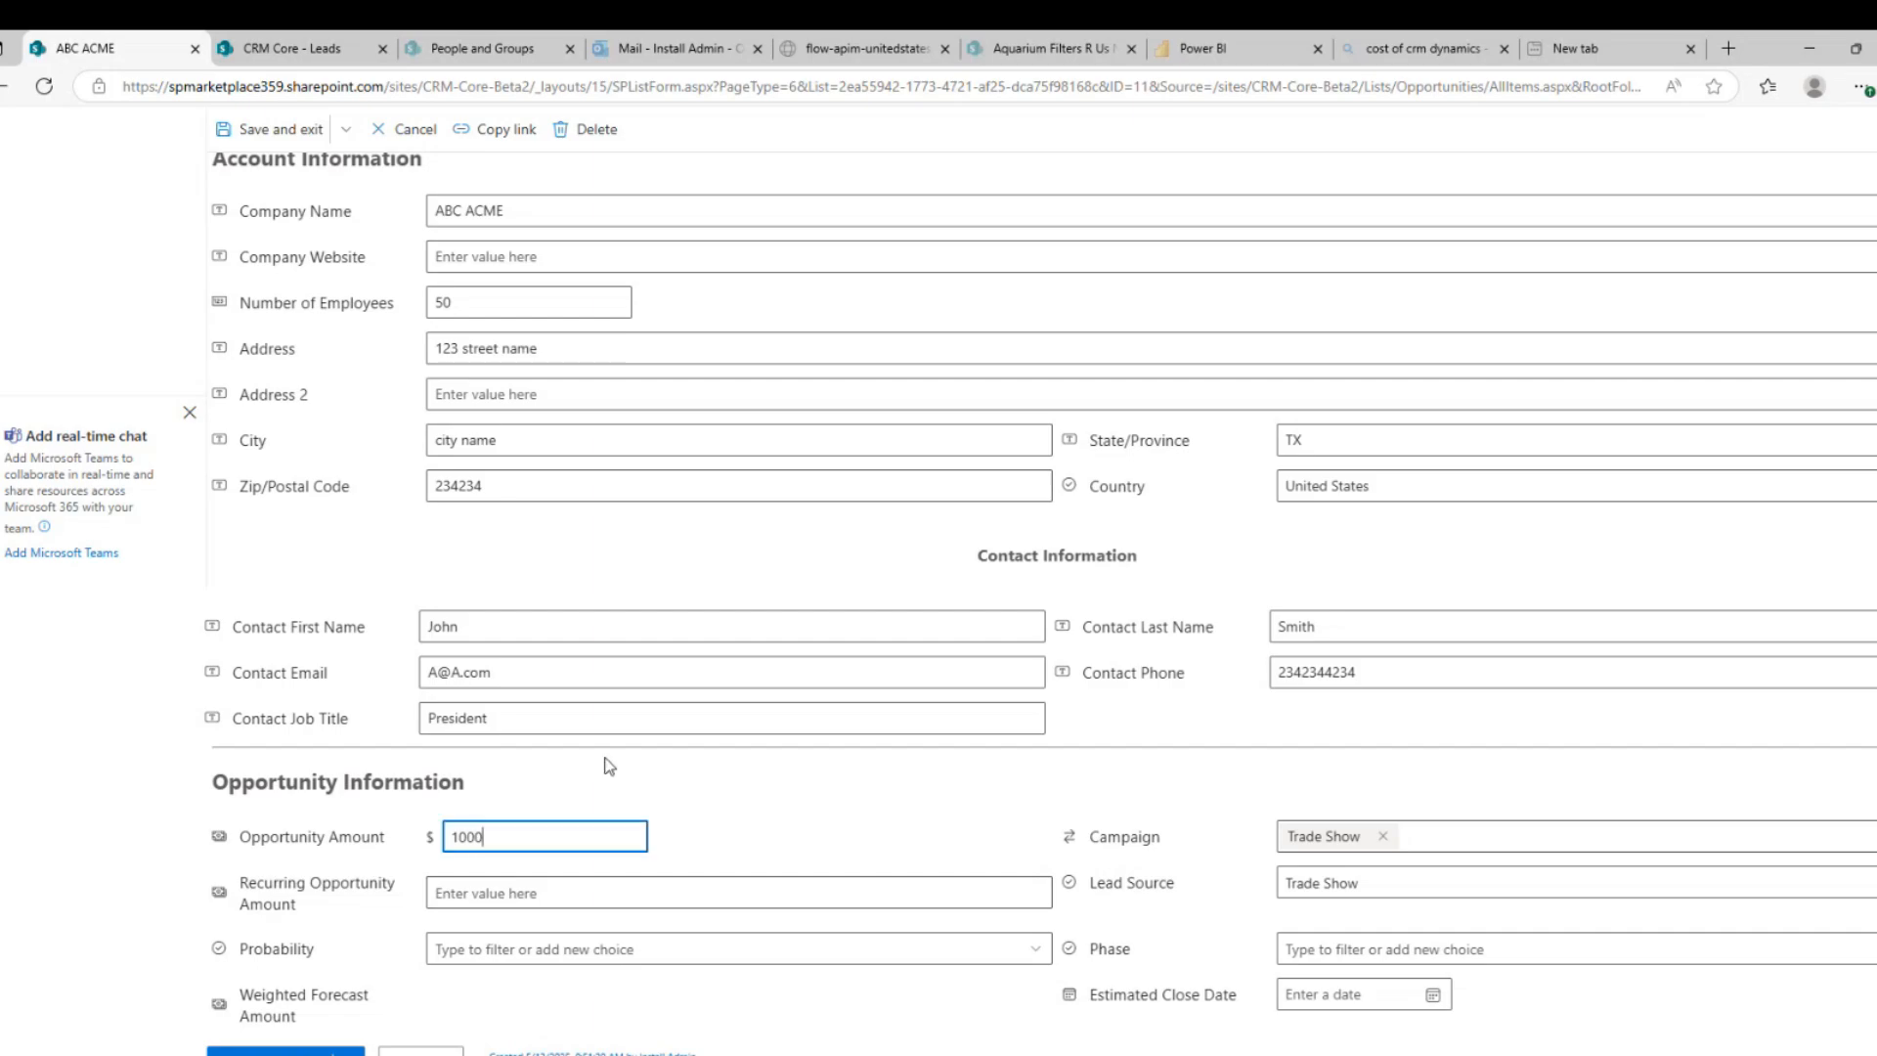
pyautogui.click(516, 891)
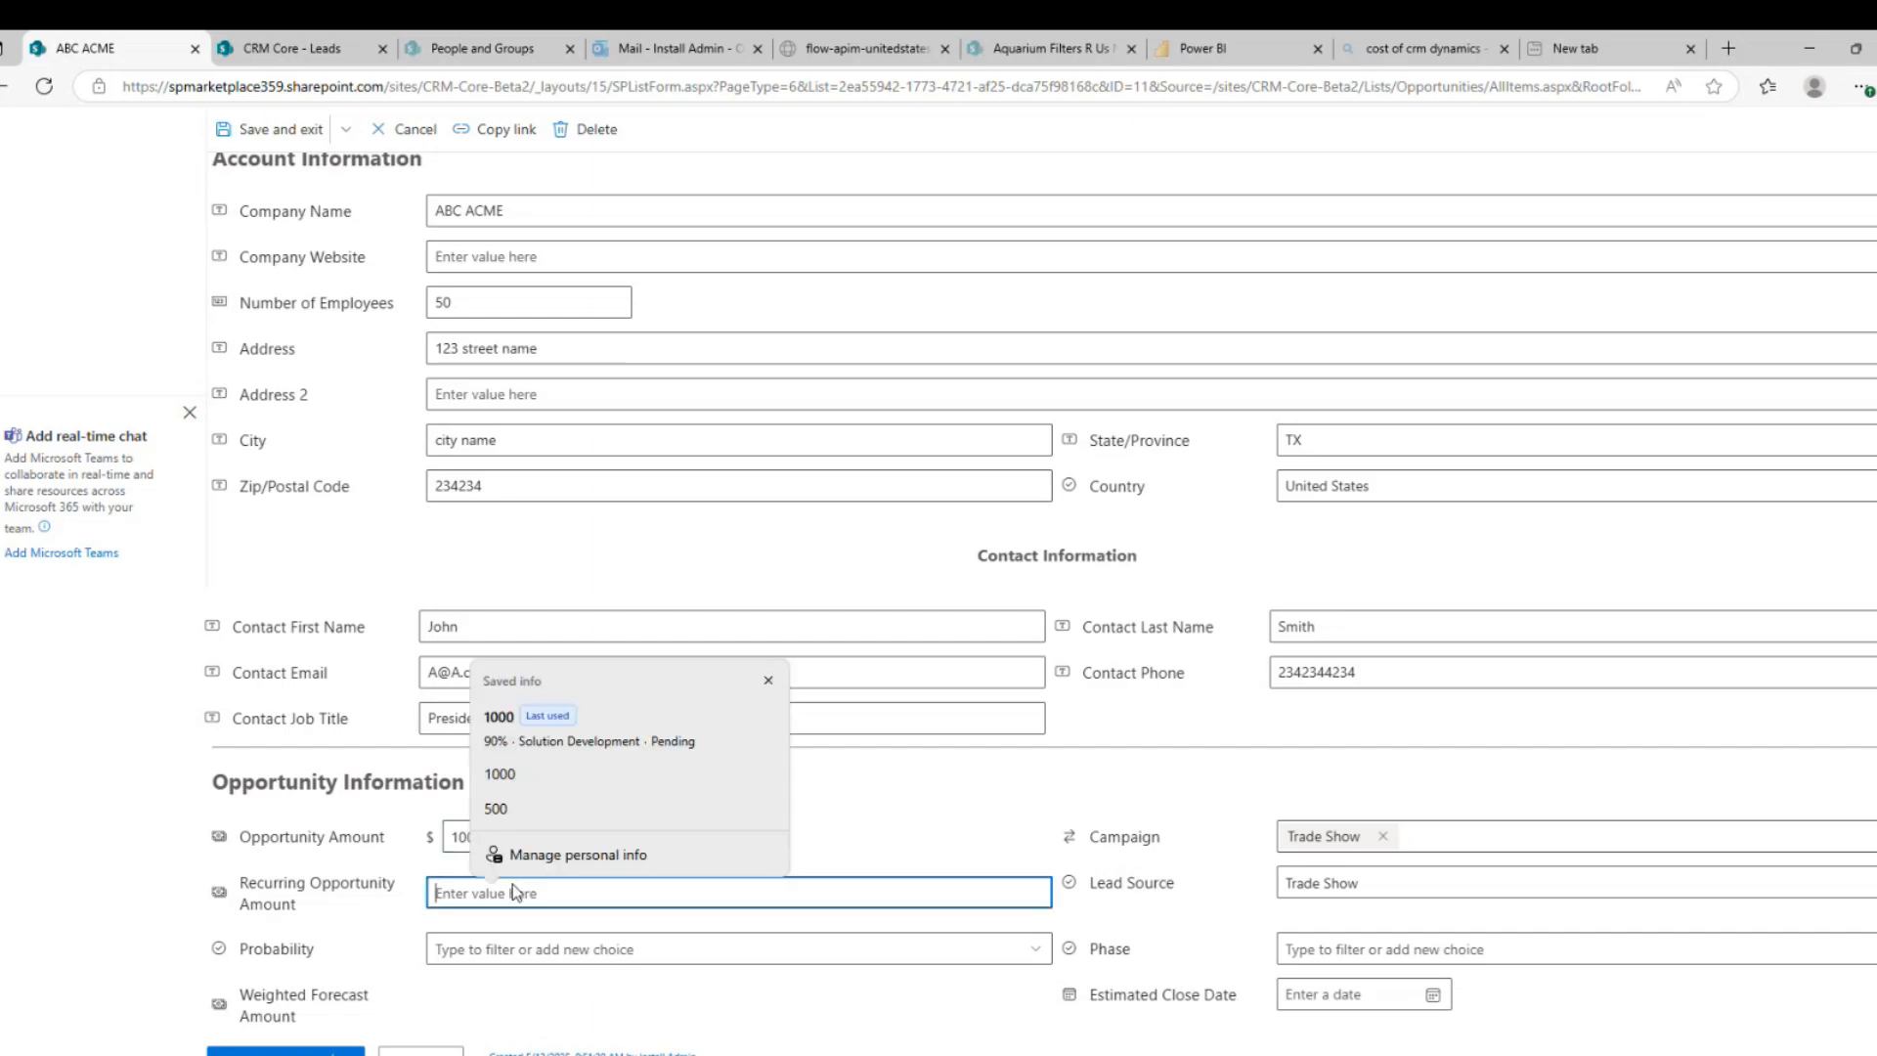
pyautogui.write('250')
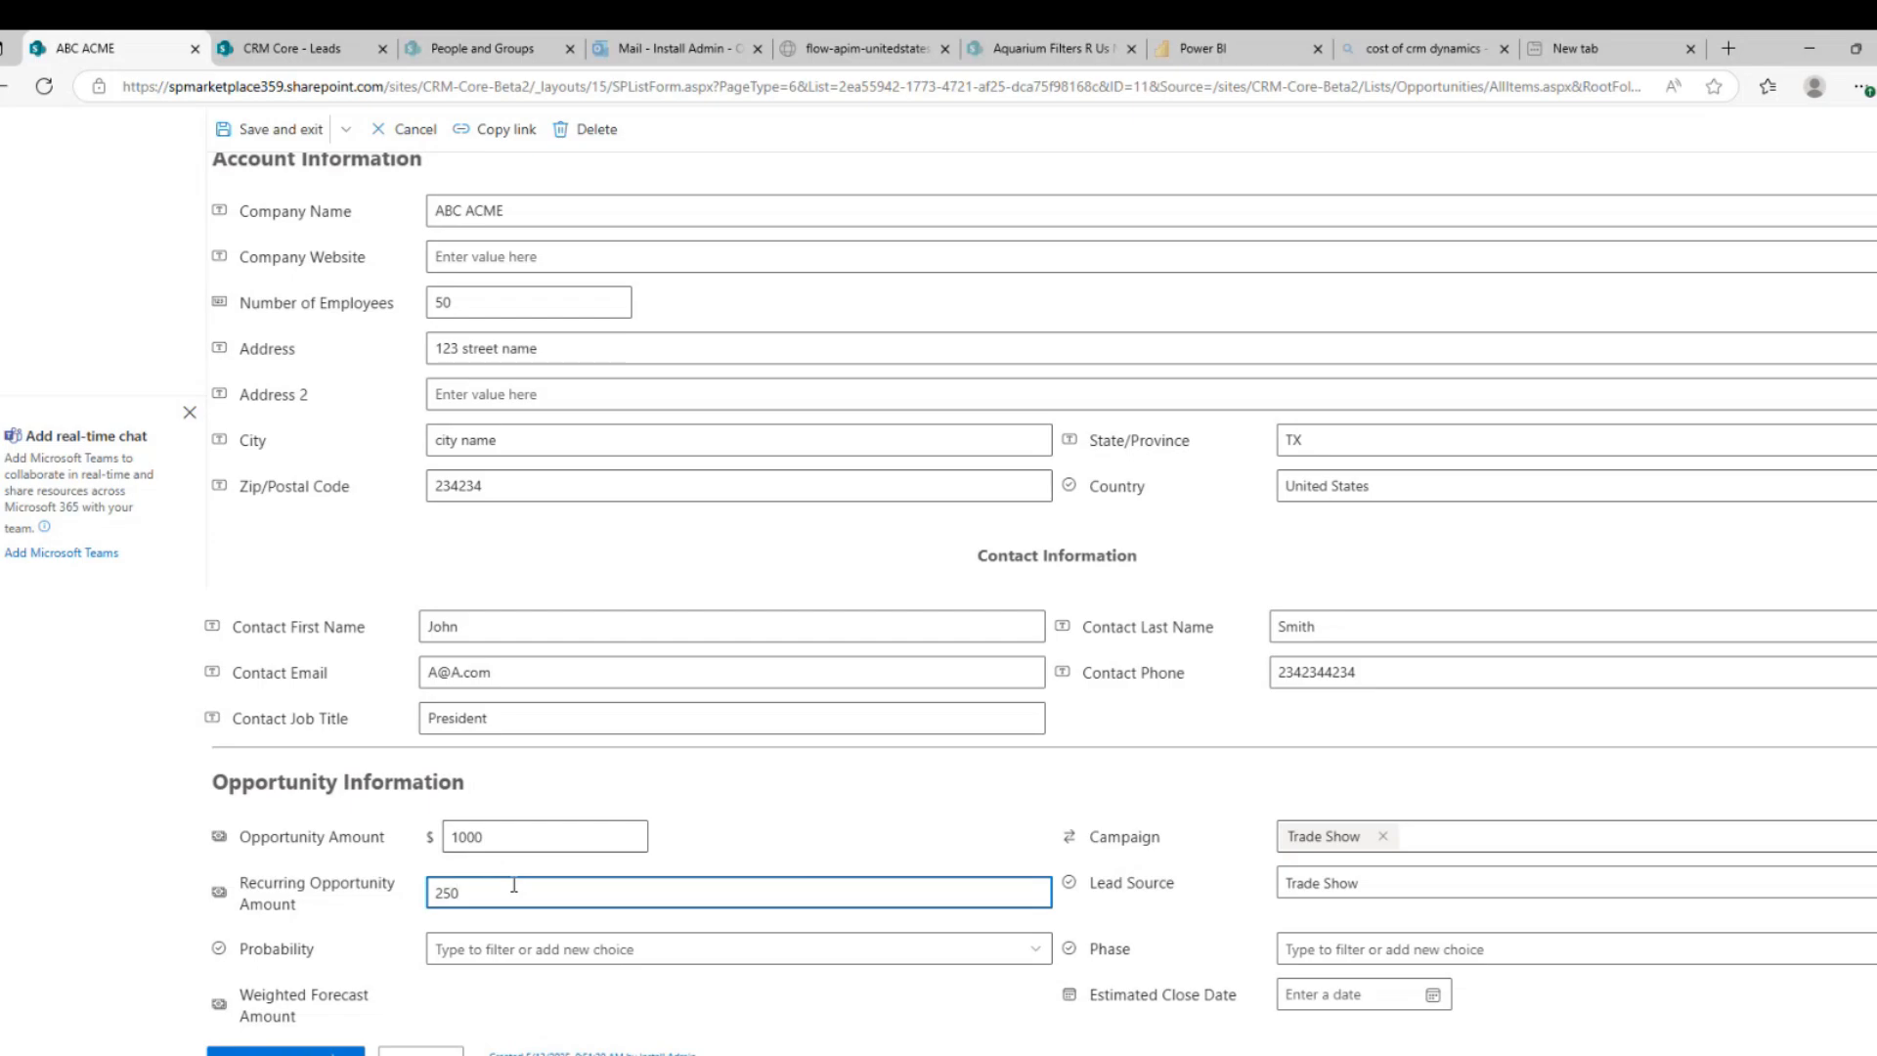
pyautogui.click(519, 950)
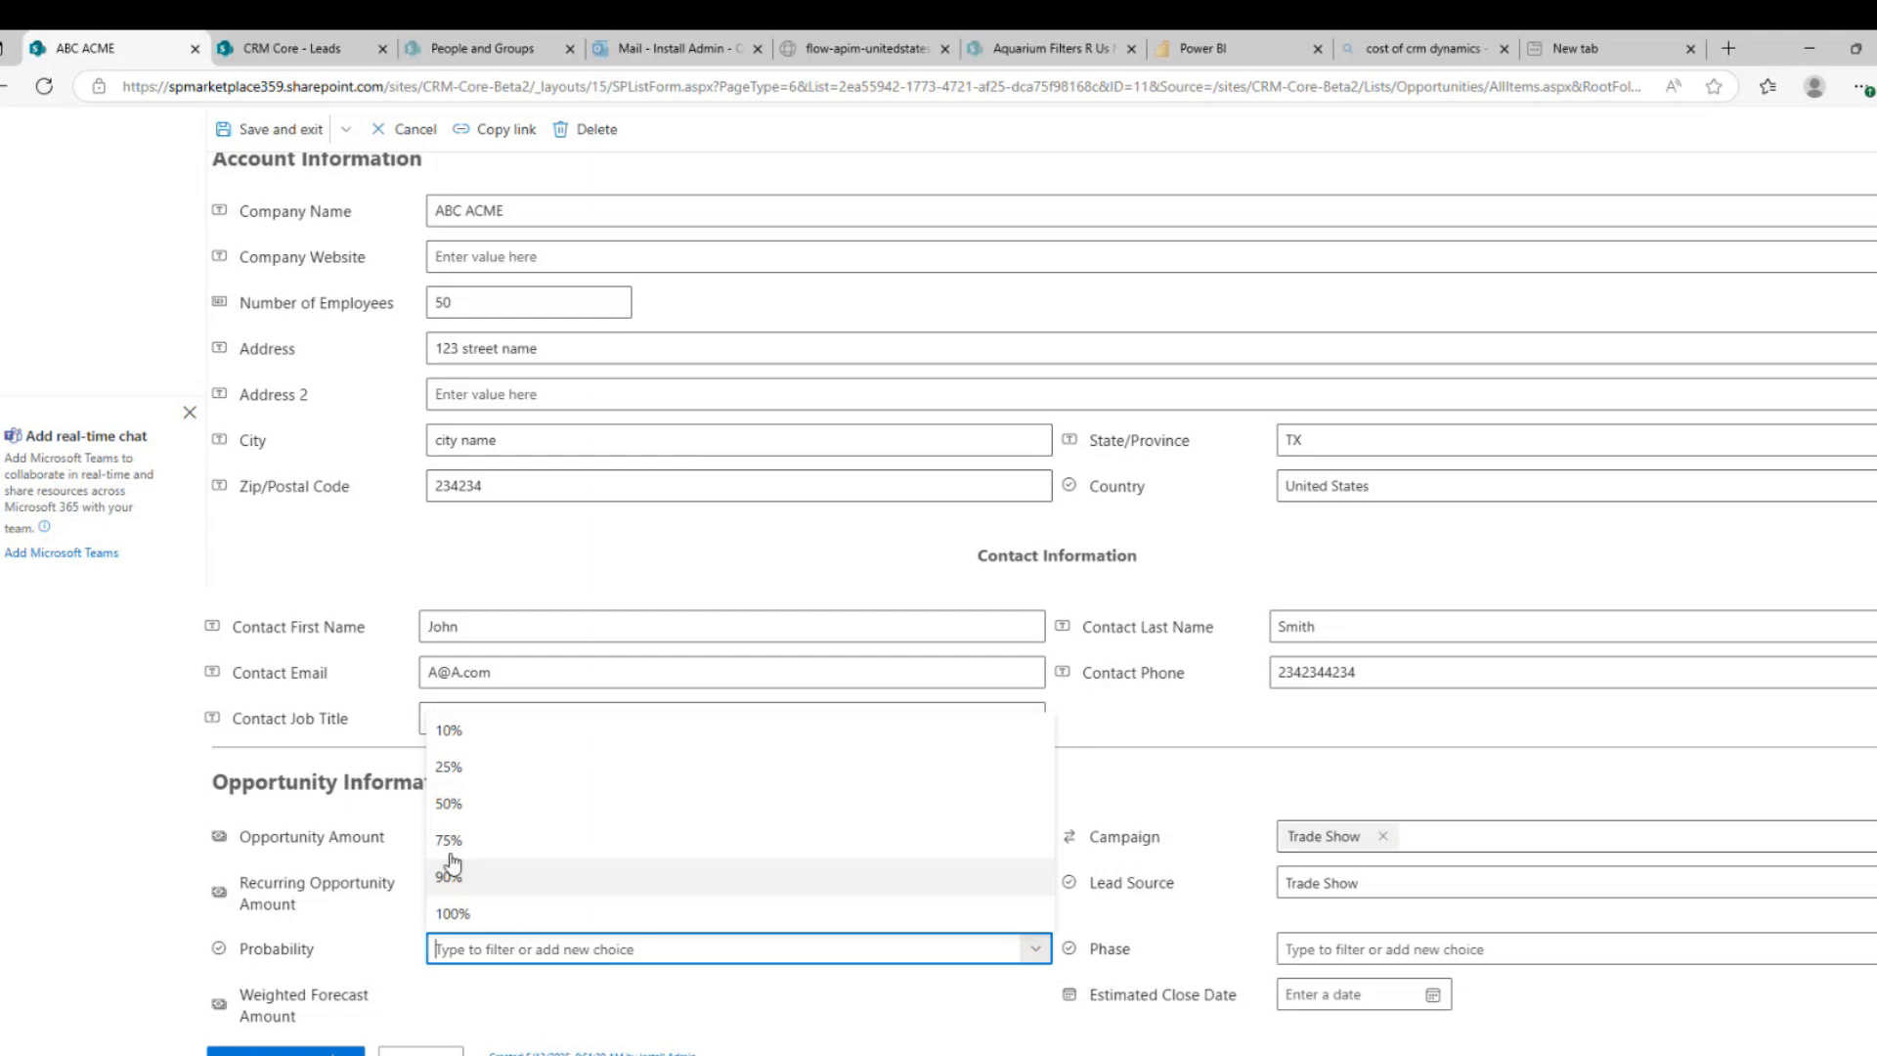
pyautogui.click(456, 813)
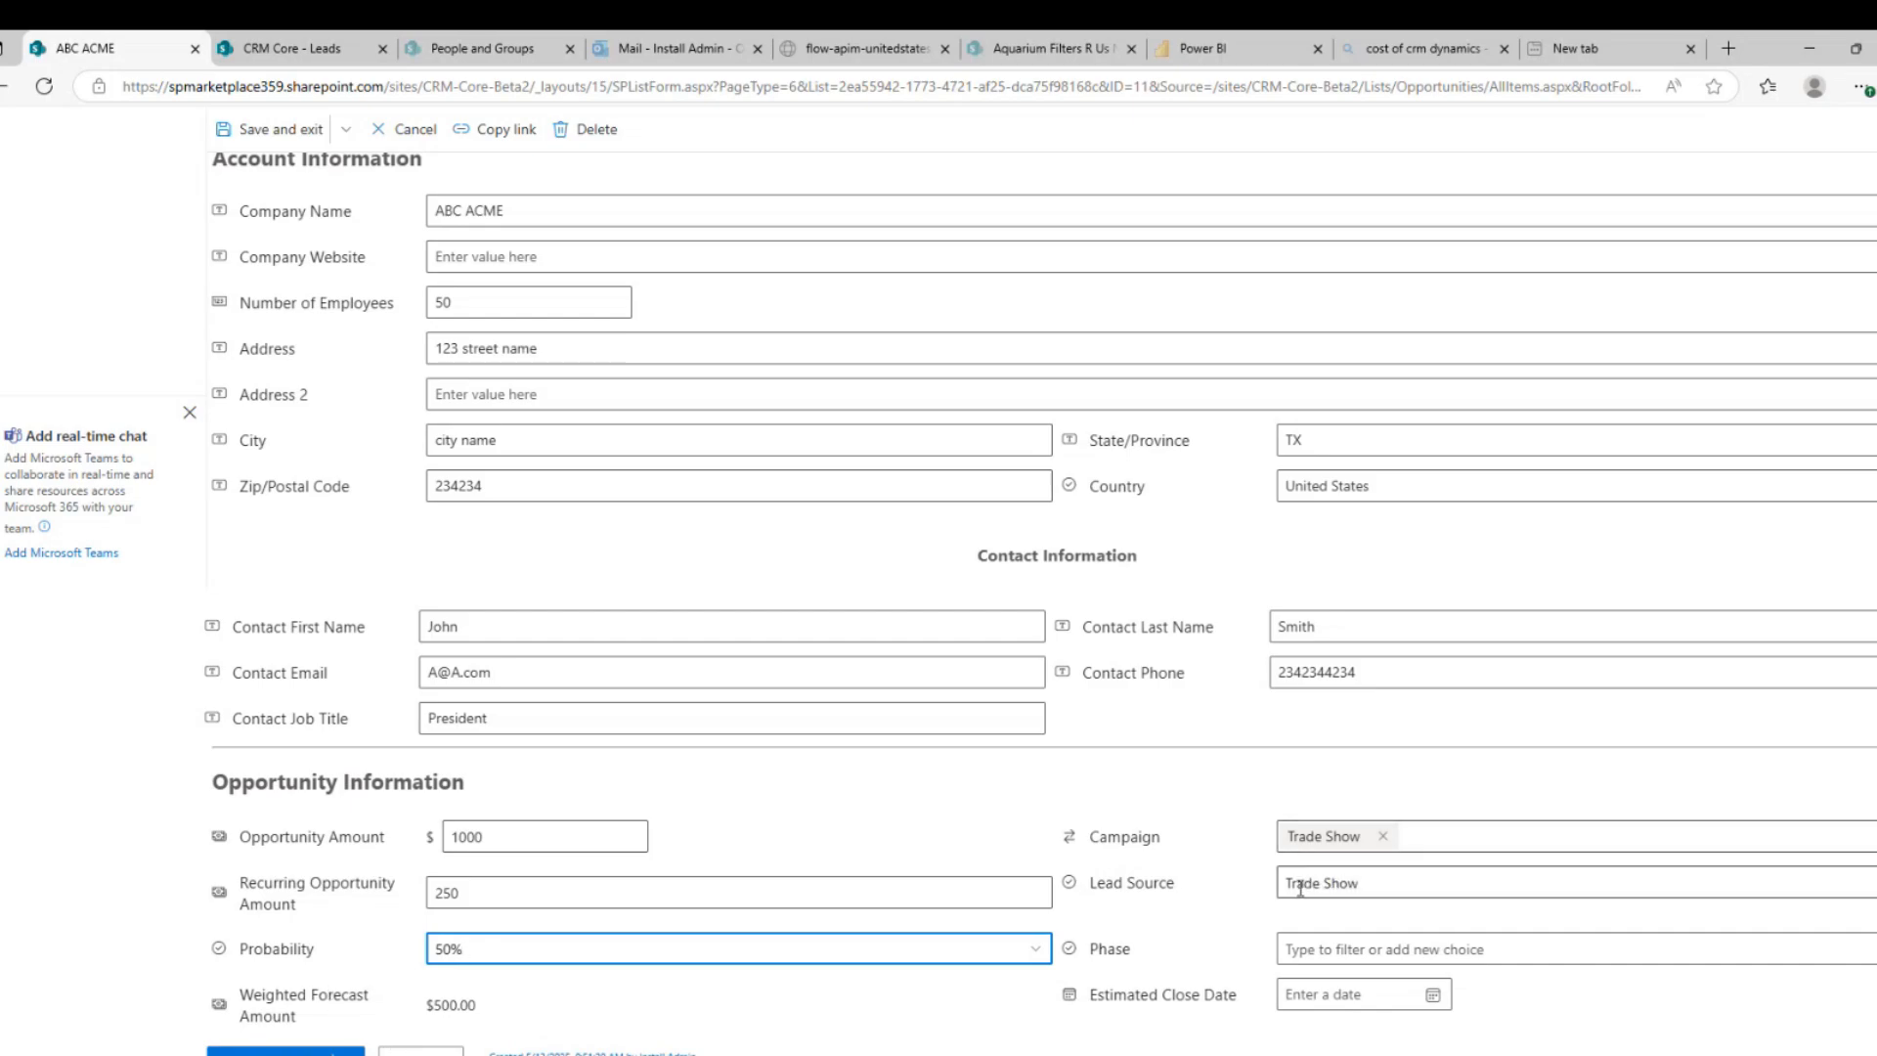
# Set the phase to Proposal and the estimated close date to 5/27/2025
pyautogui.click(1336, 950)
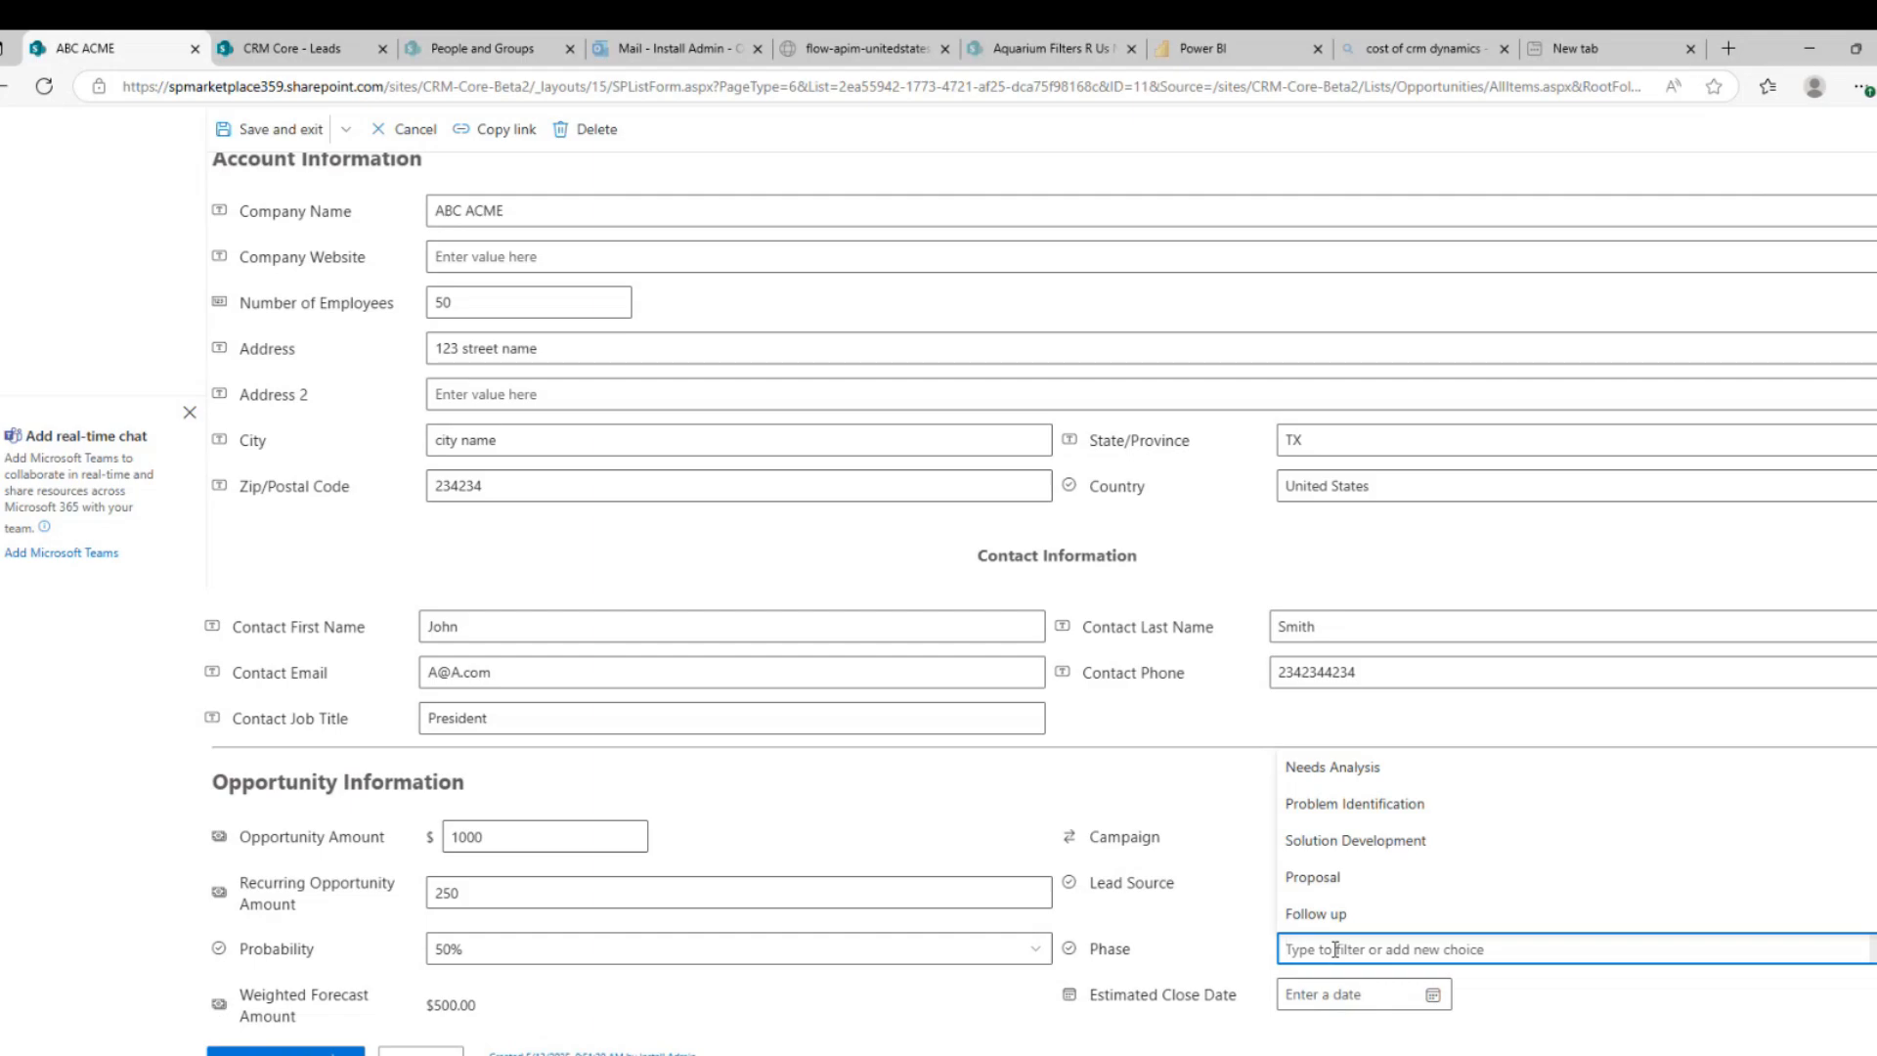
pyautogui.click(1319, 878)
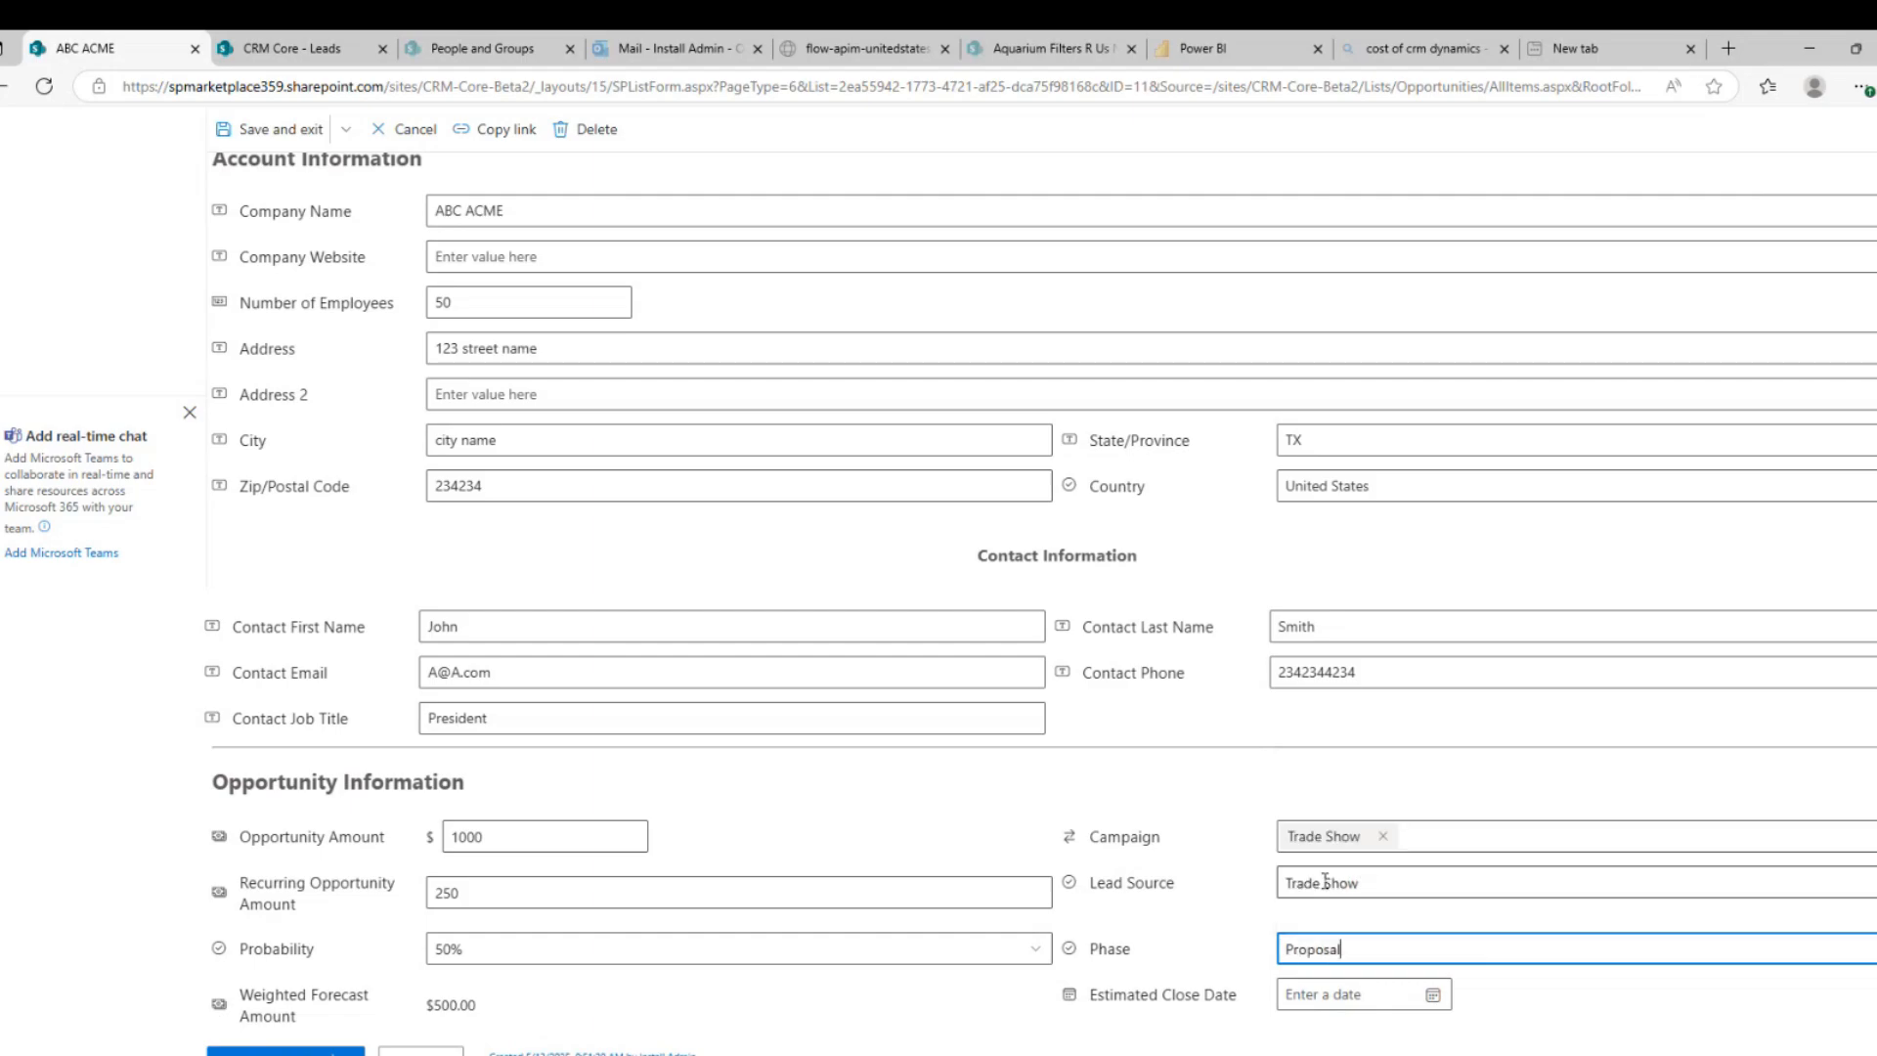
pyautogui.click(1306, 996)
pyautogui.click(1389, 921)
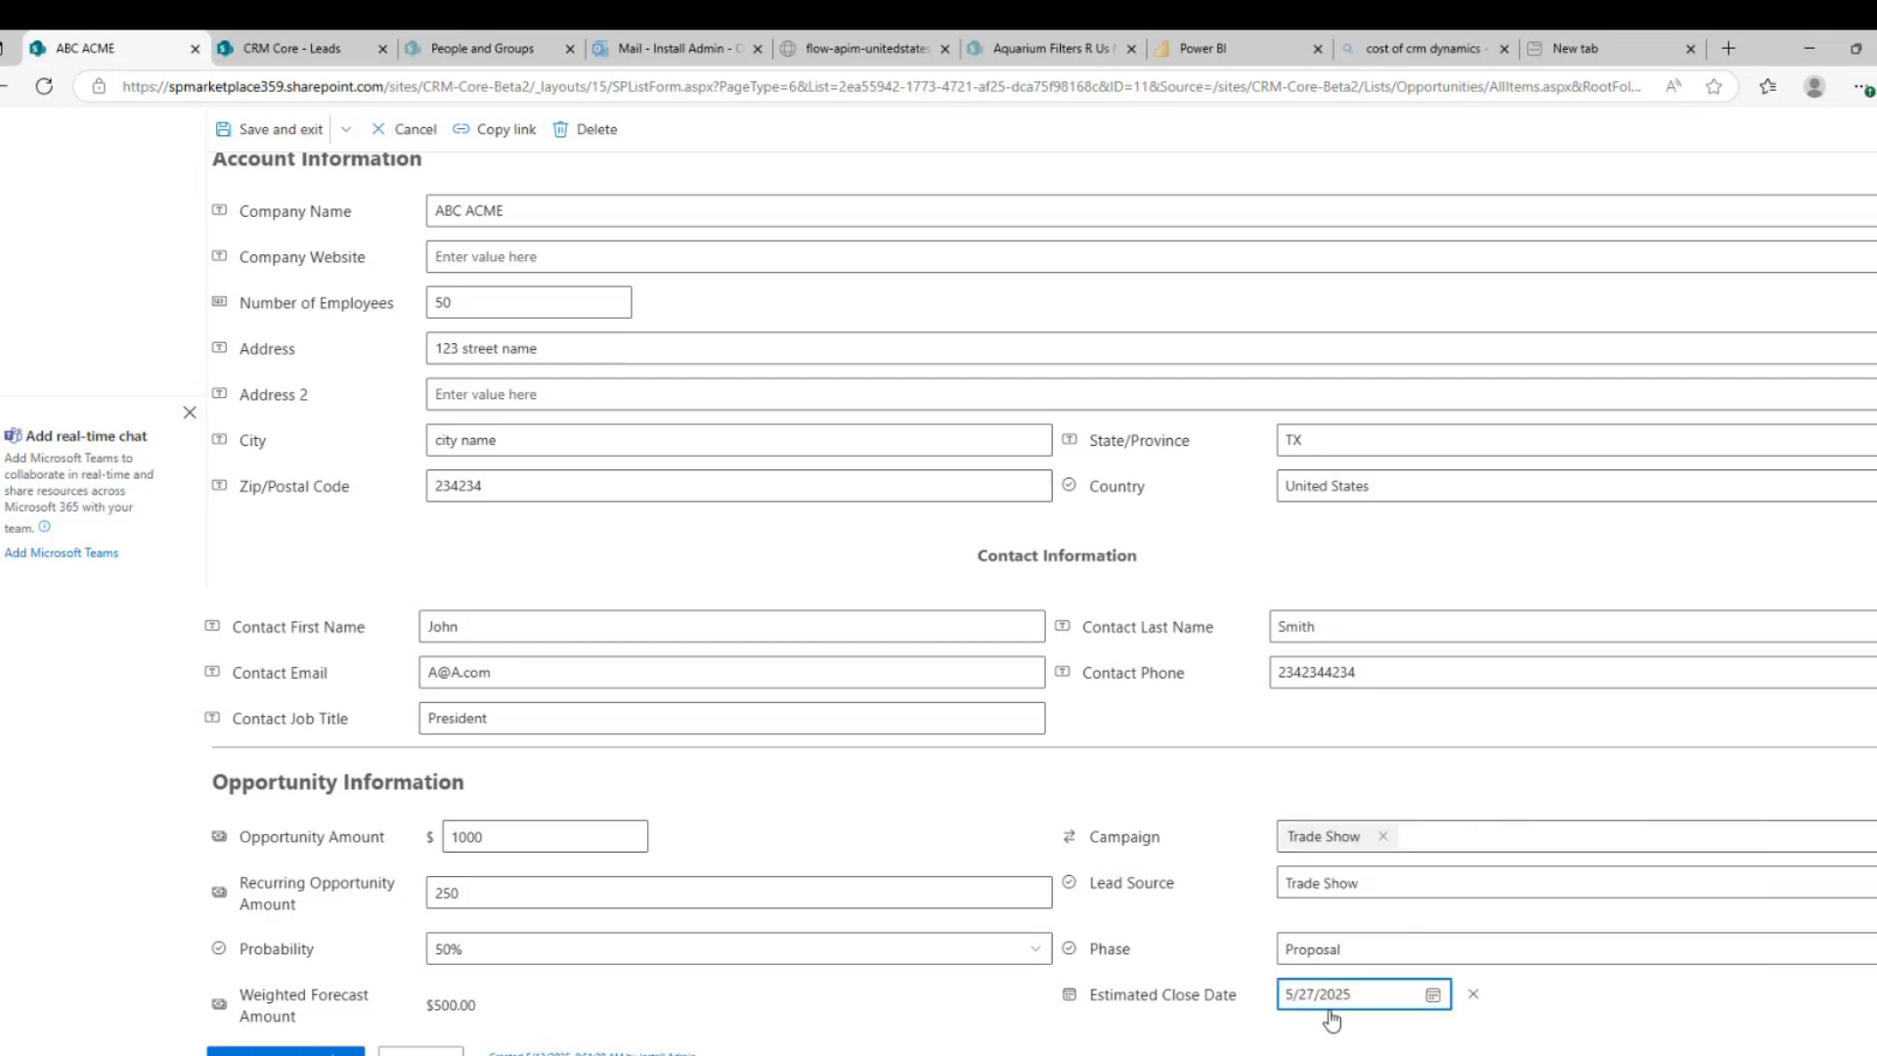
pyautogui.scroll(5, 744, 730)
pyautogui.click(470, 411)
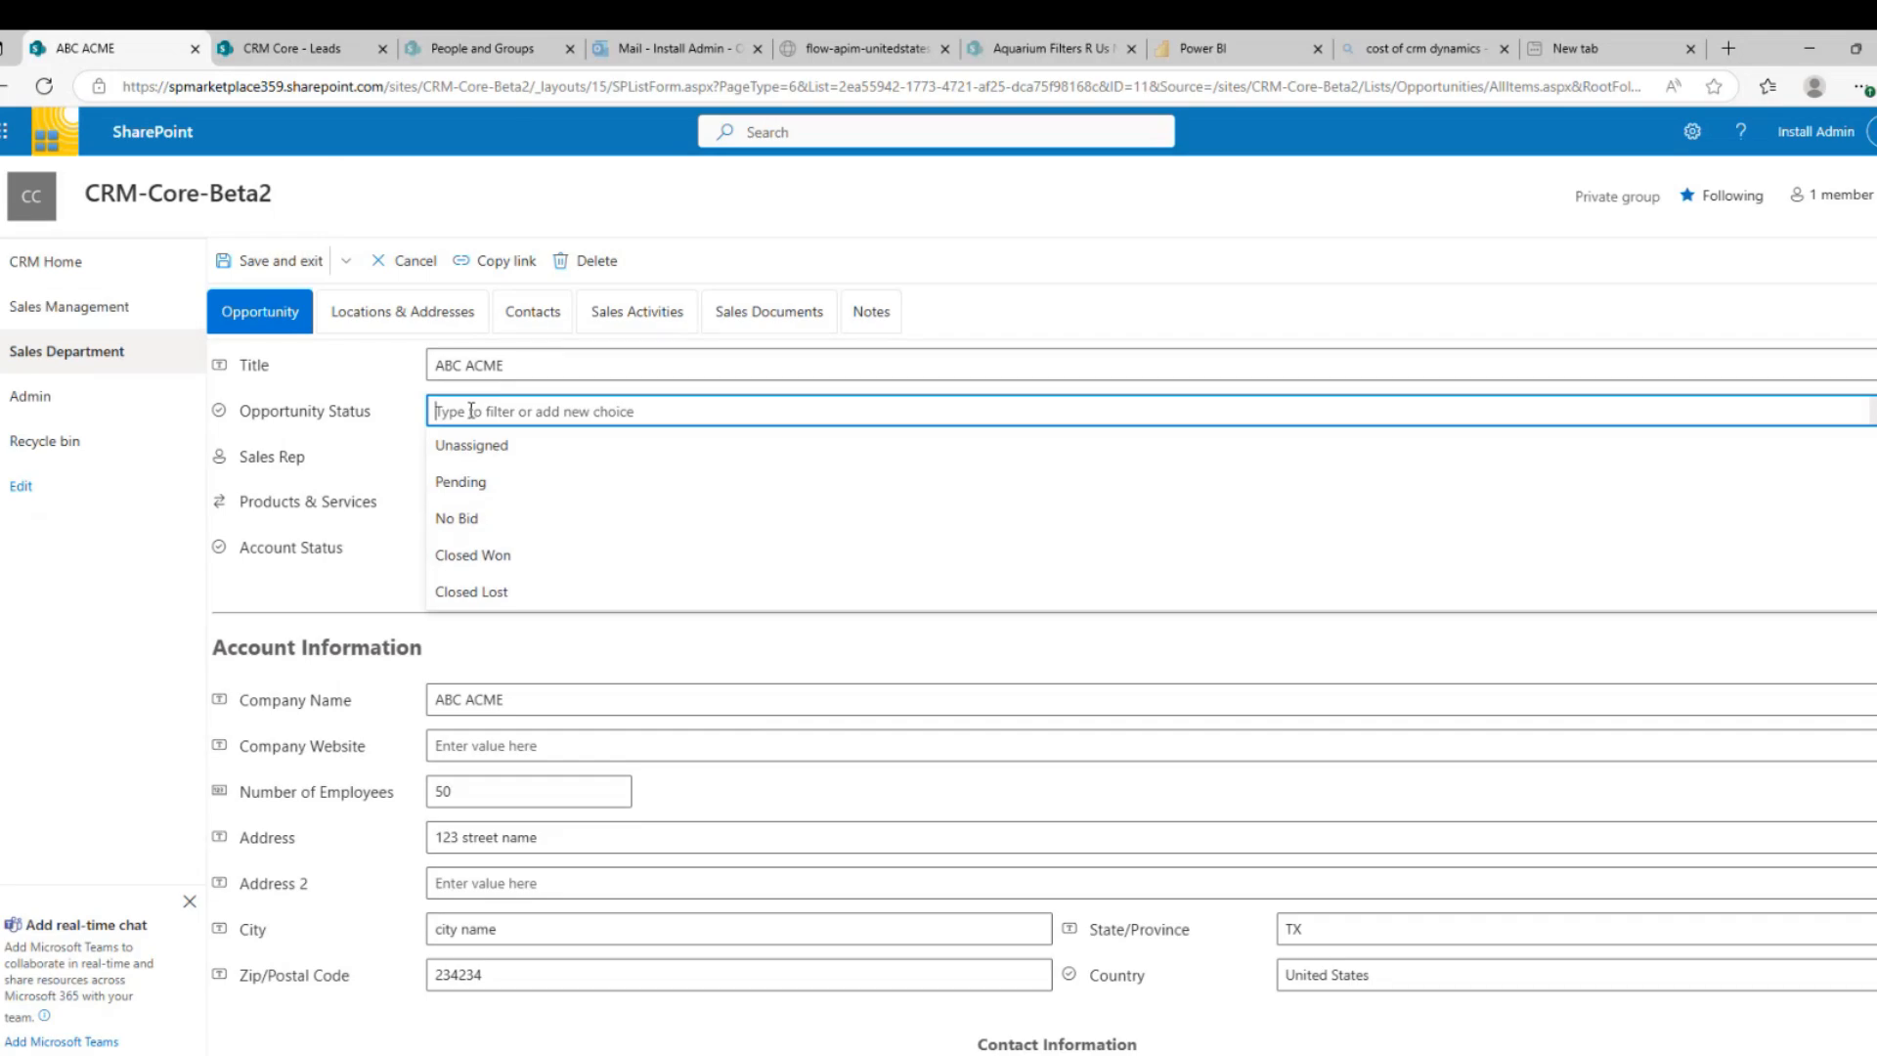
# Choose Pending as the opportunity status and switch to the Locations & Addresses tab
pyautogui.click(464, 484)
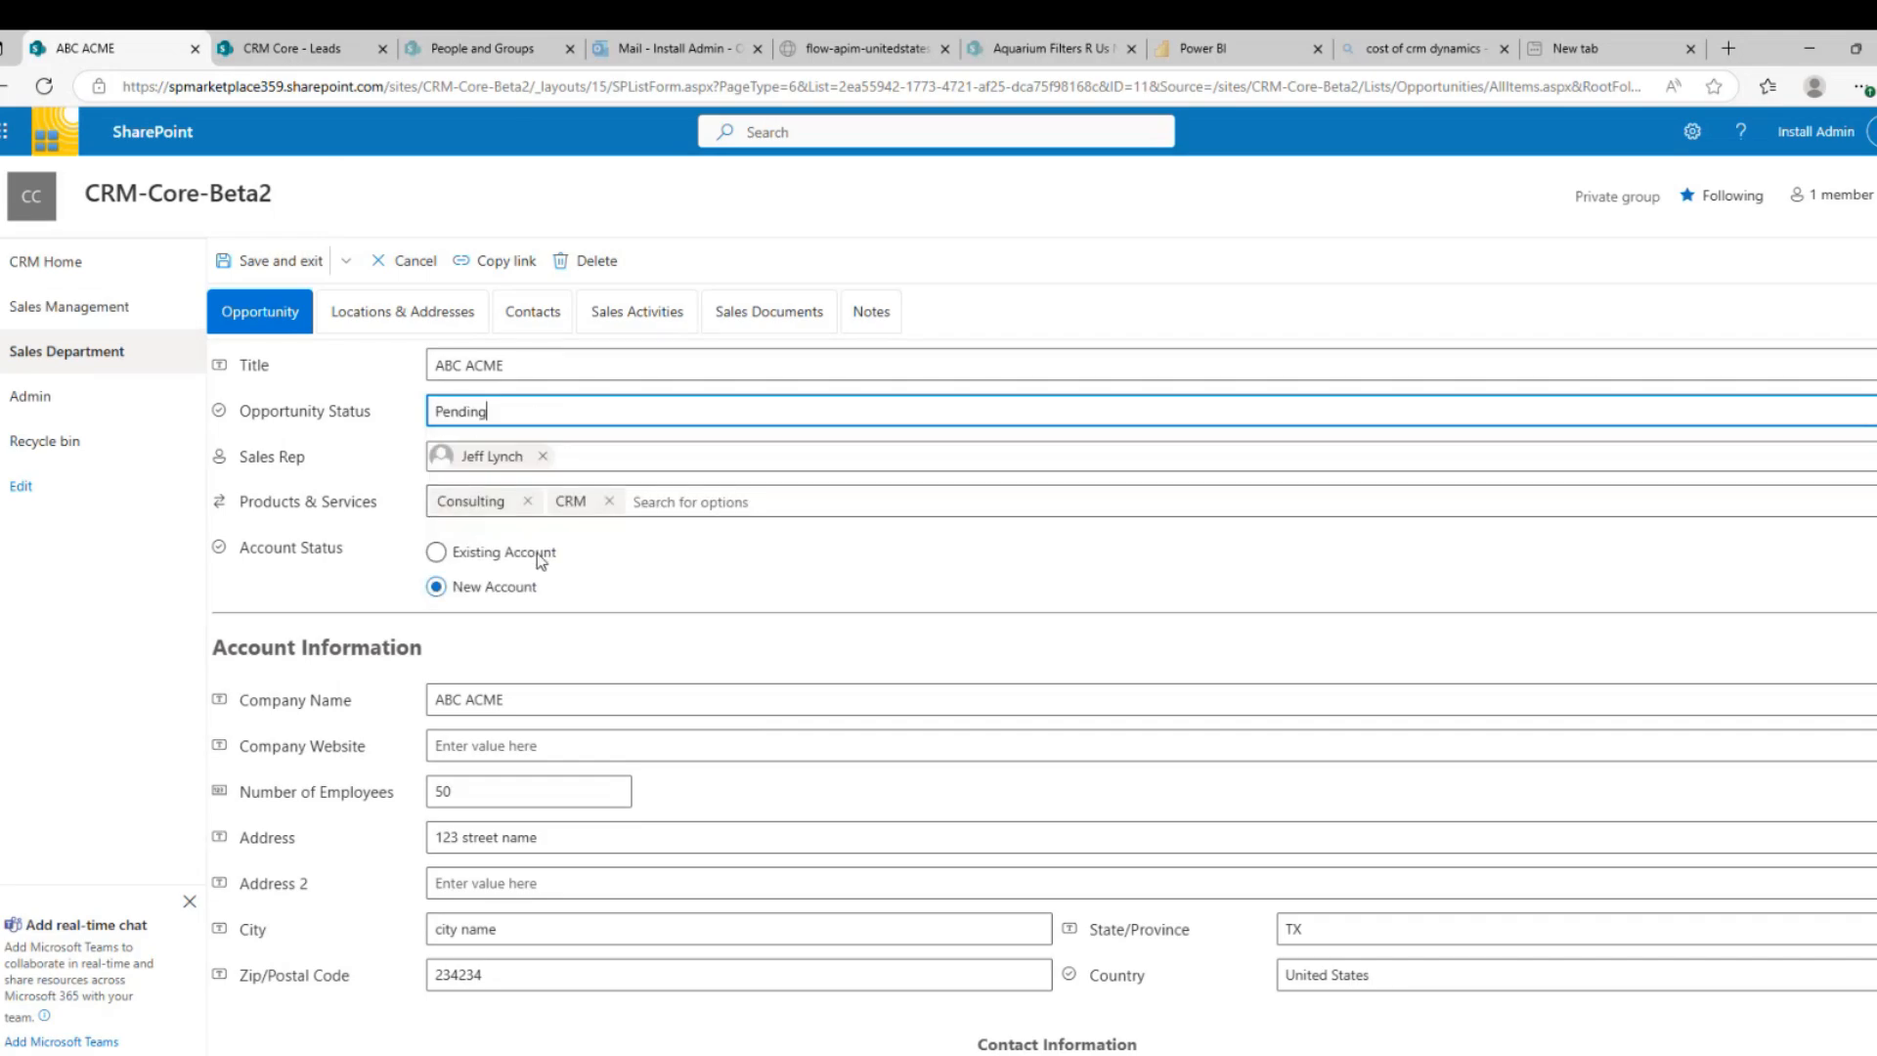
pyautogui.click(500, 414)
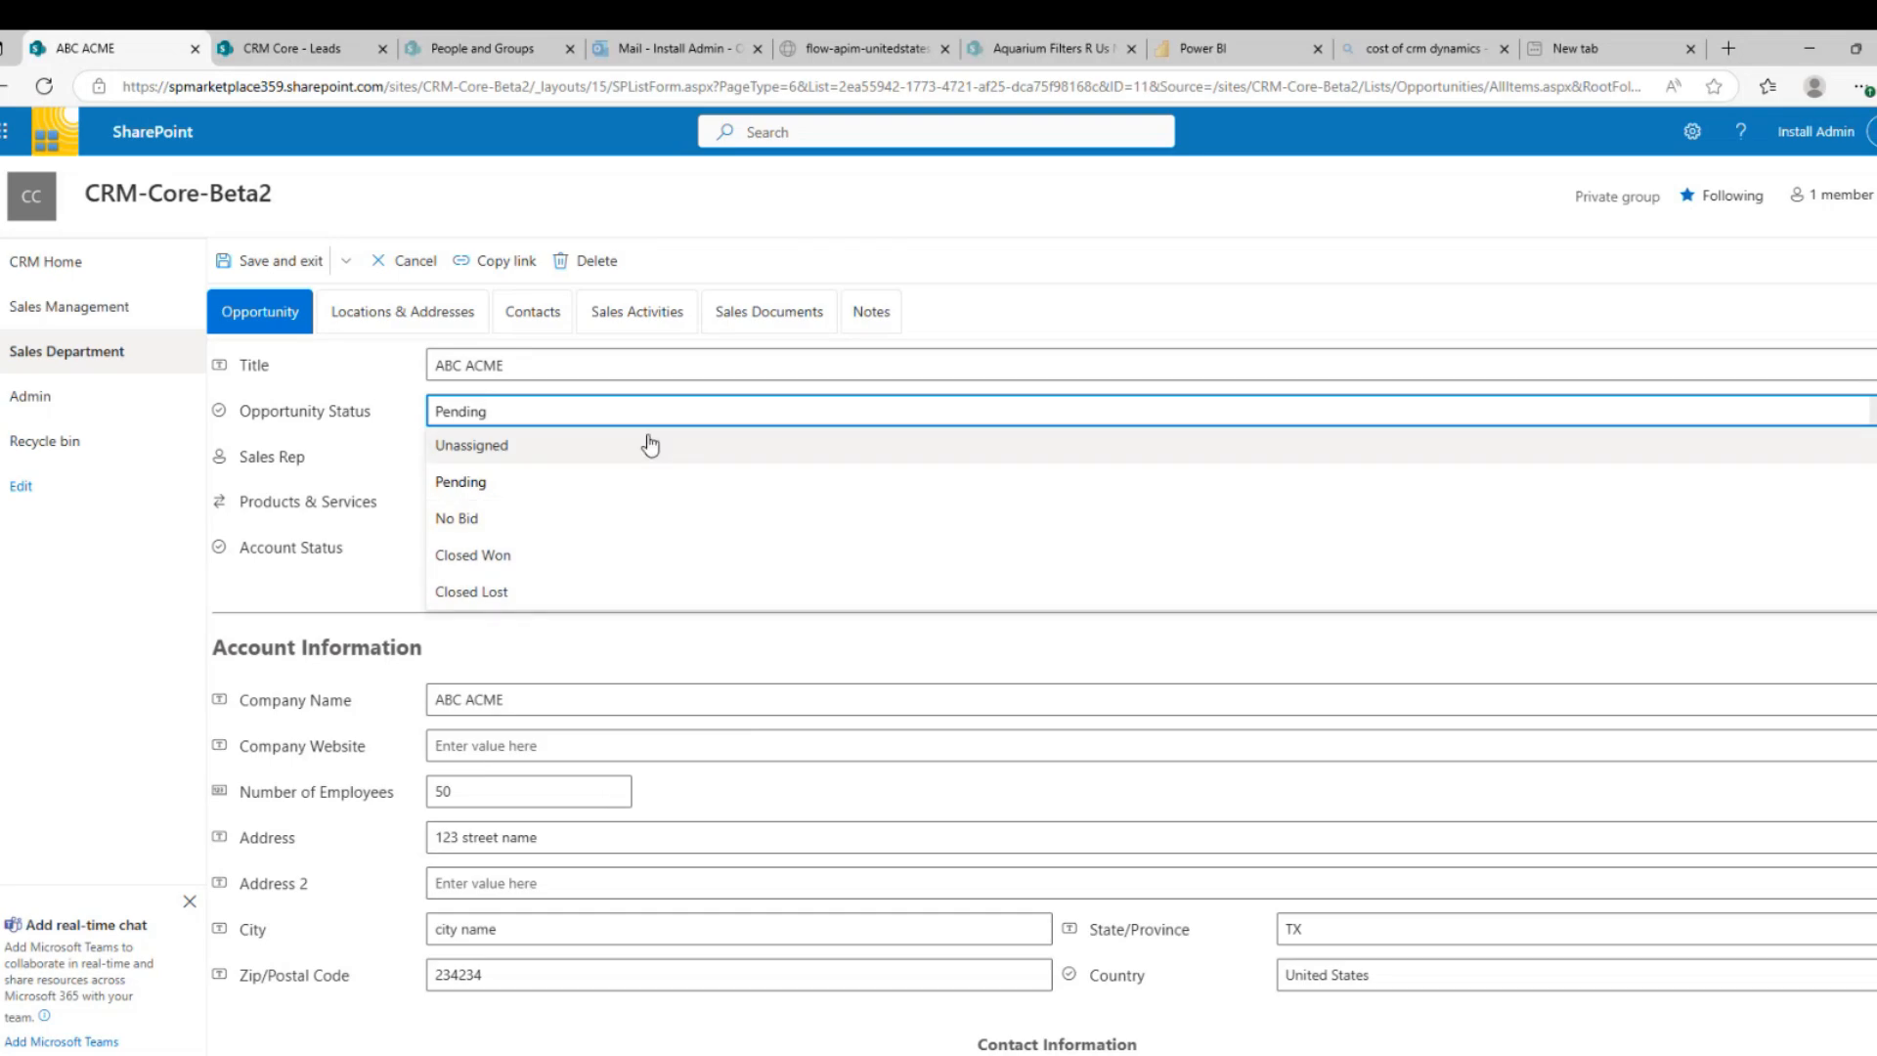
pyautogui.click(1011, 319)
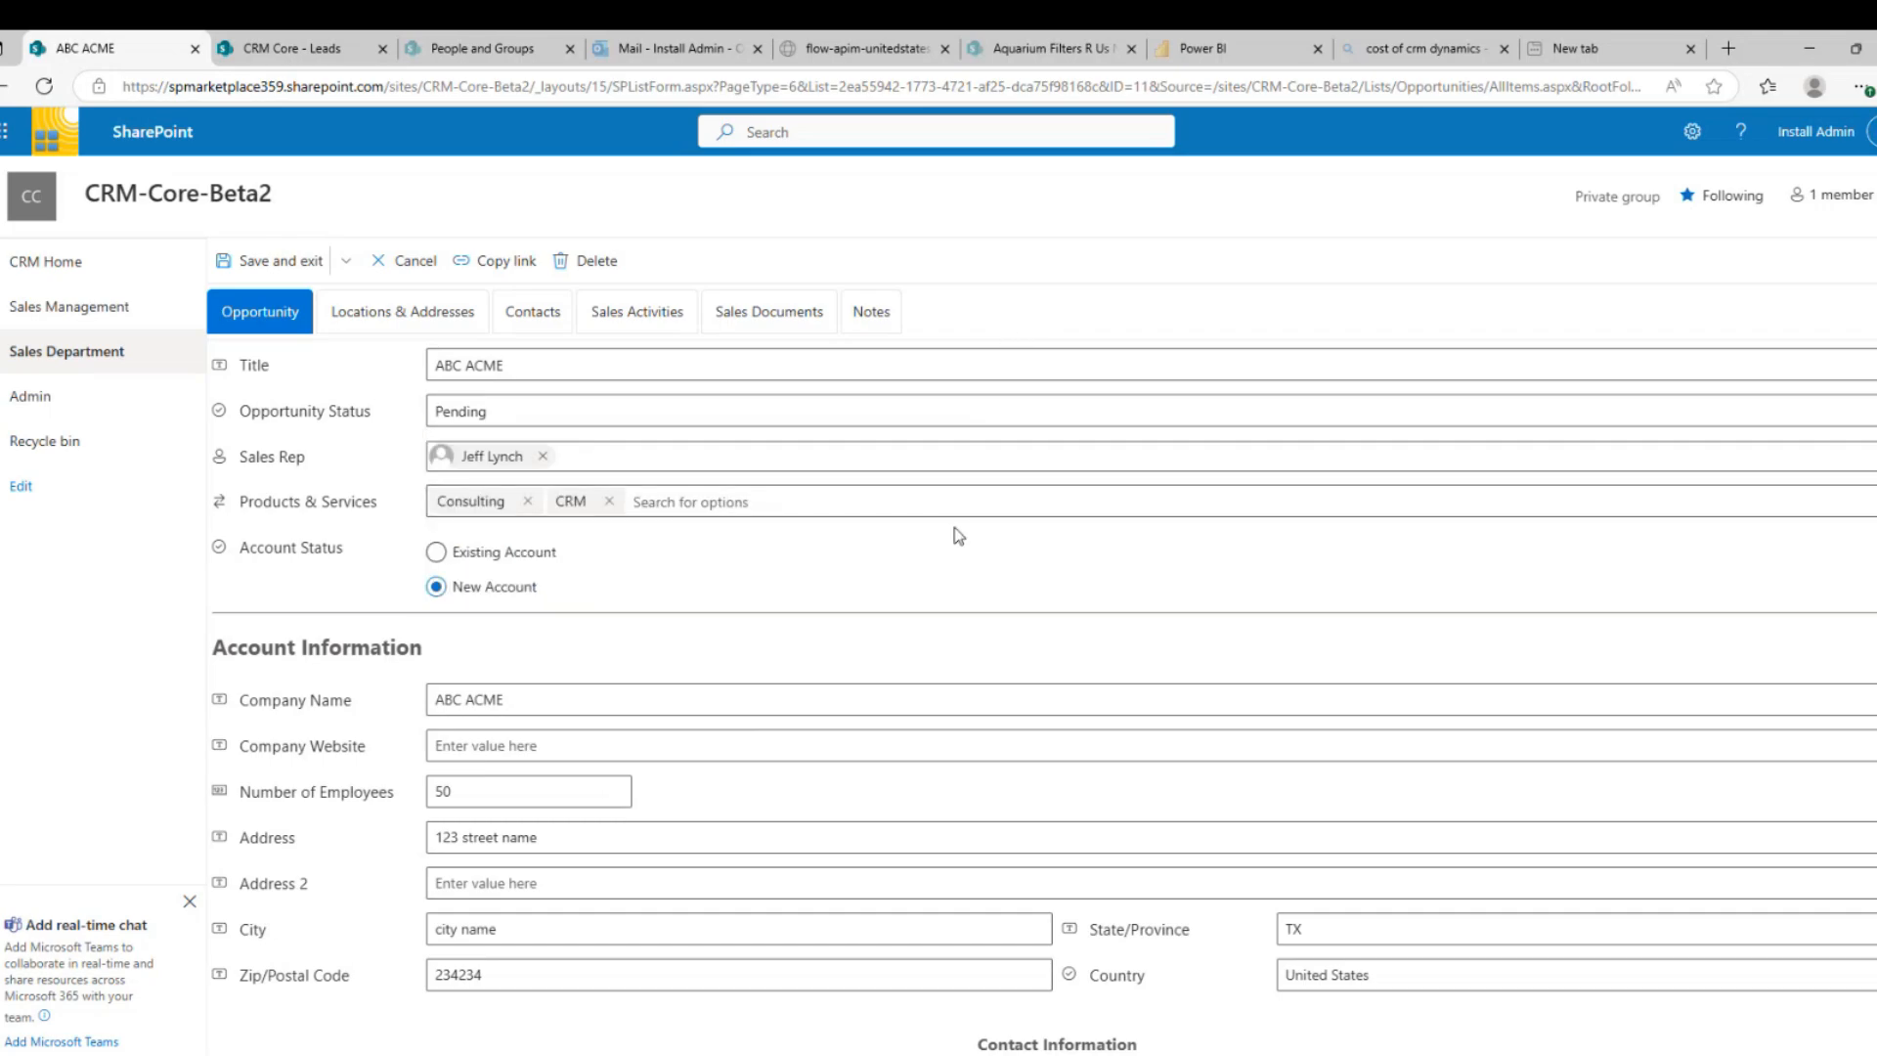
pyautogui.click(424, 319)
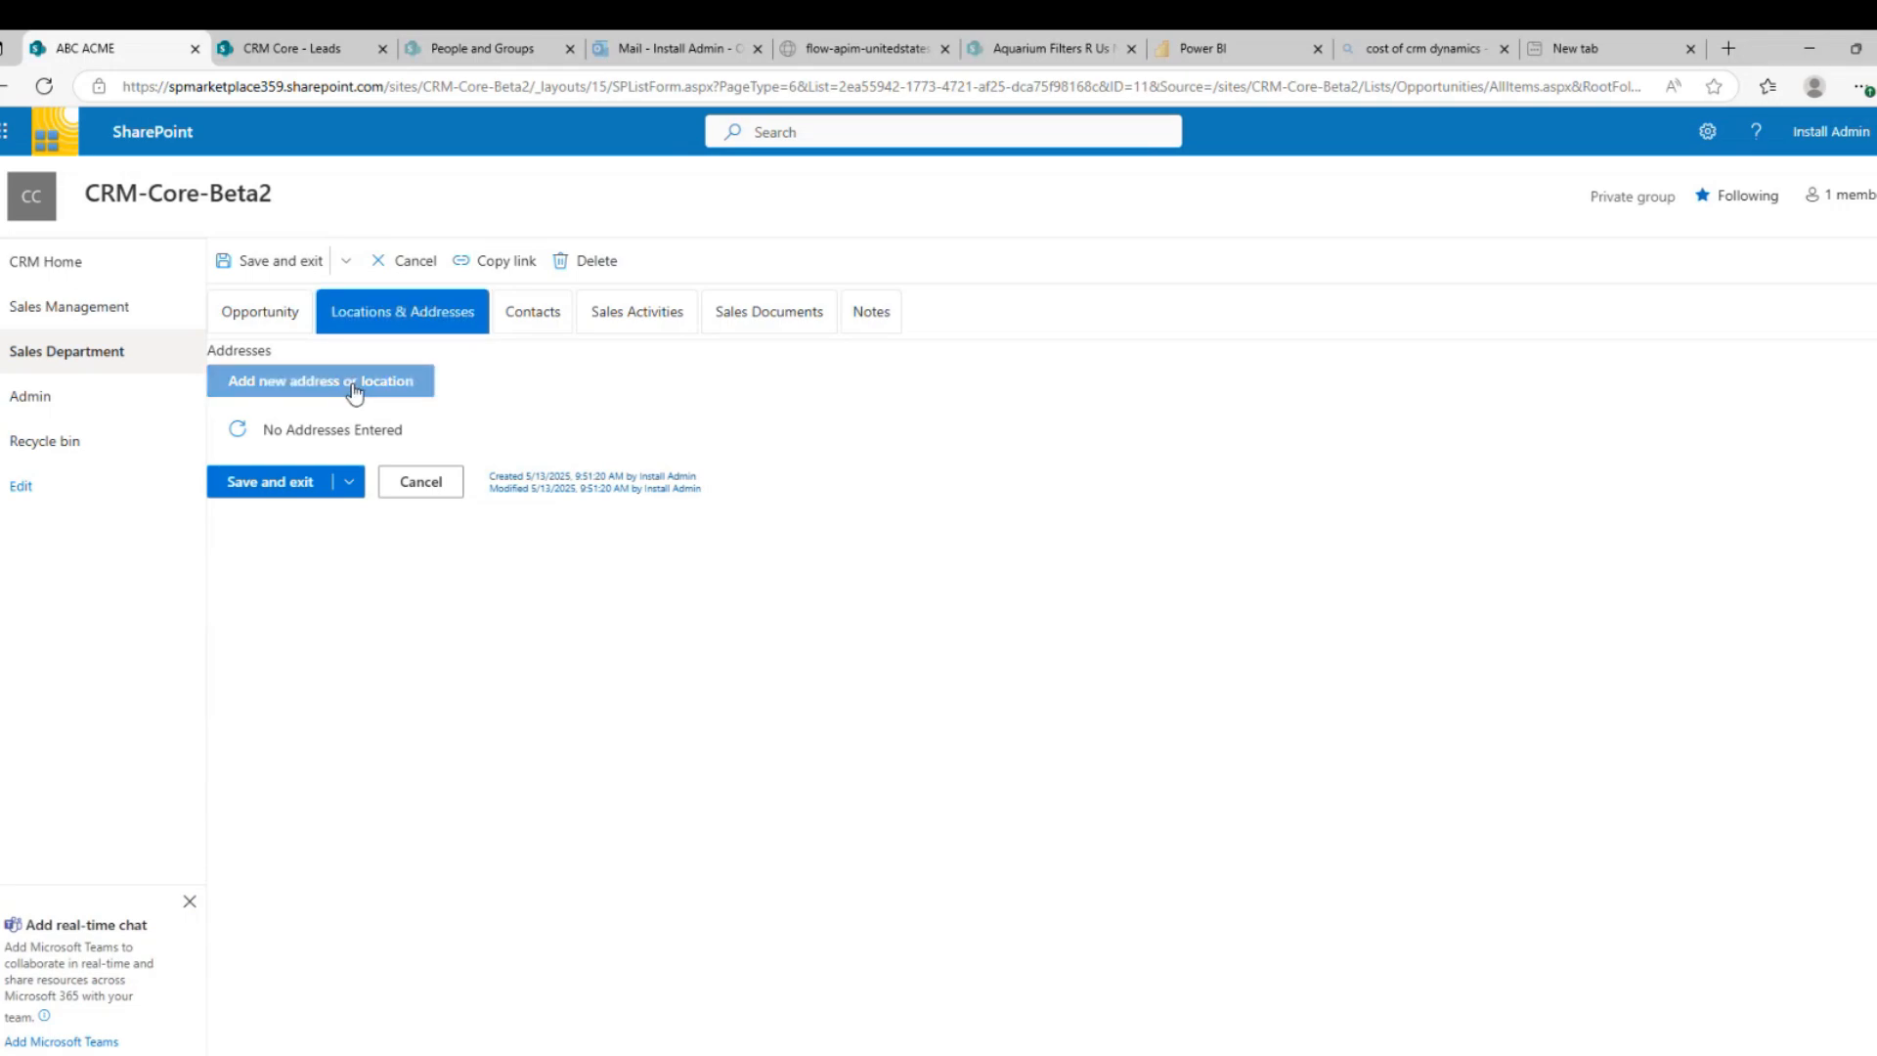
# Start a new location named Warehouse with address type Shipping Address
pyautogui.click(260, 315)
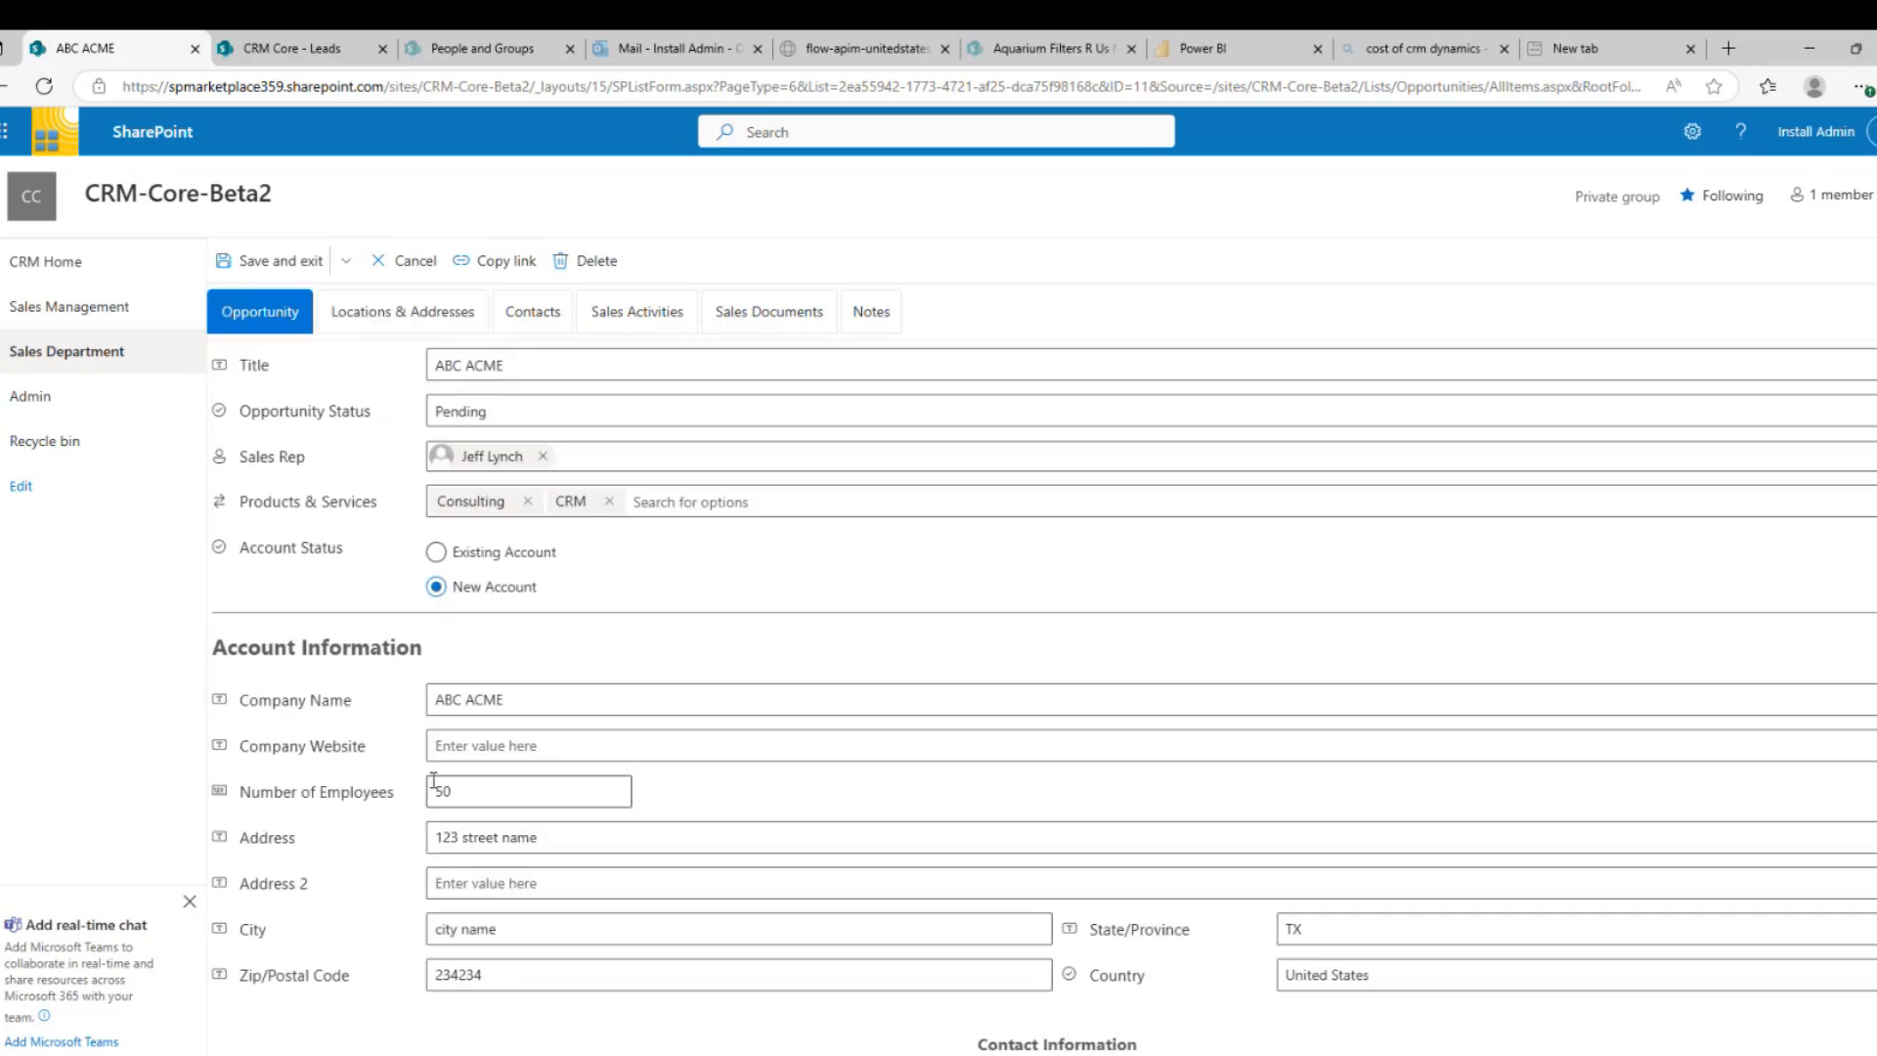
pyautogui.click(394, 326)
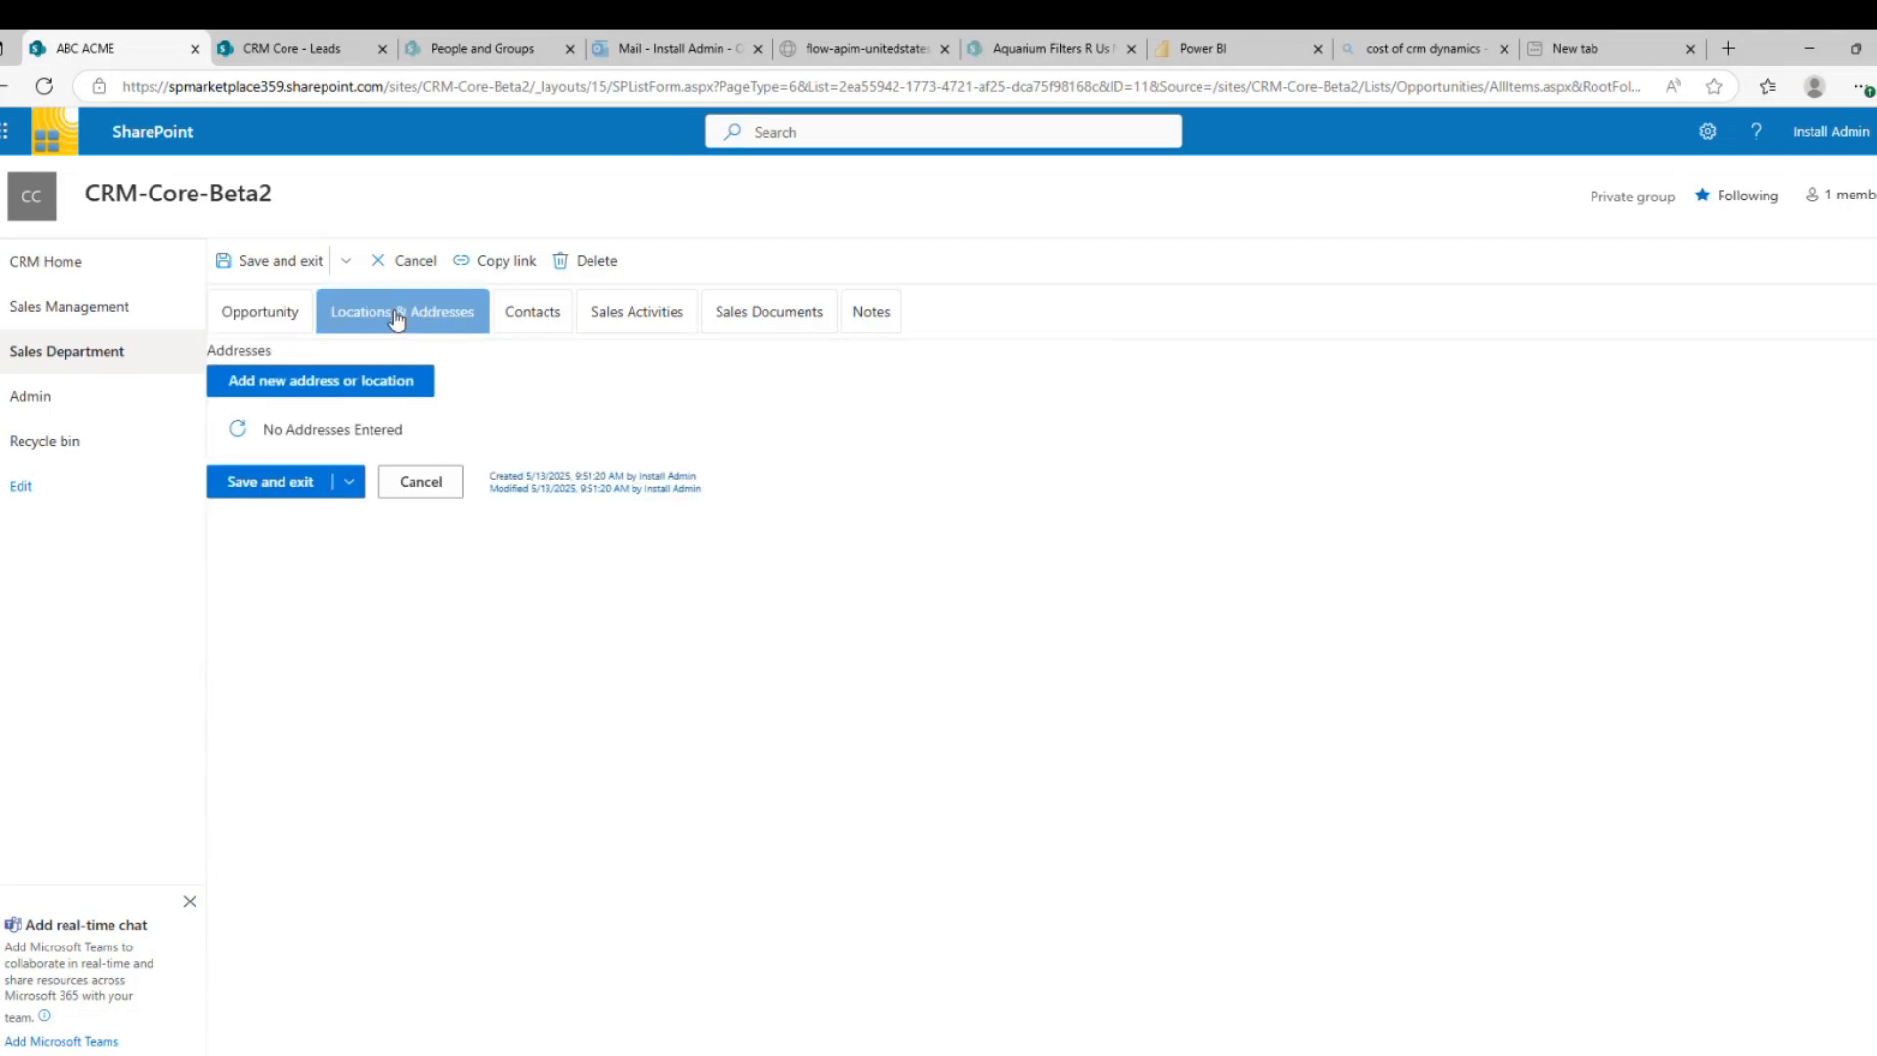
pyautogui.click(363, 387)
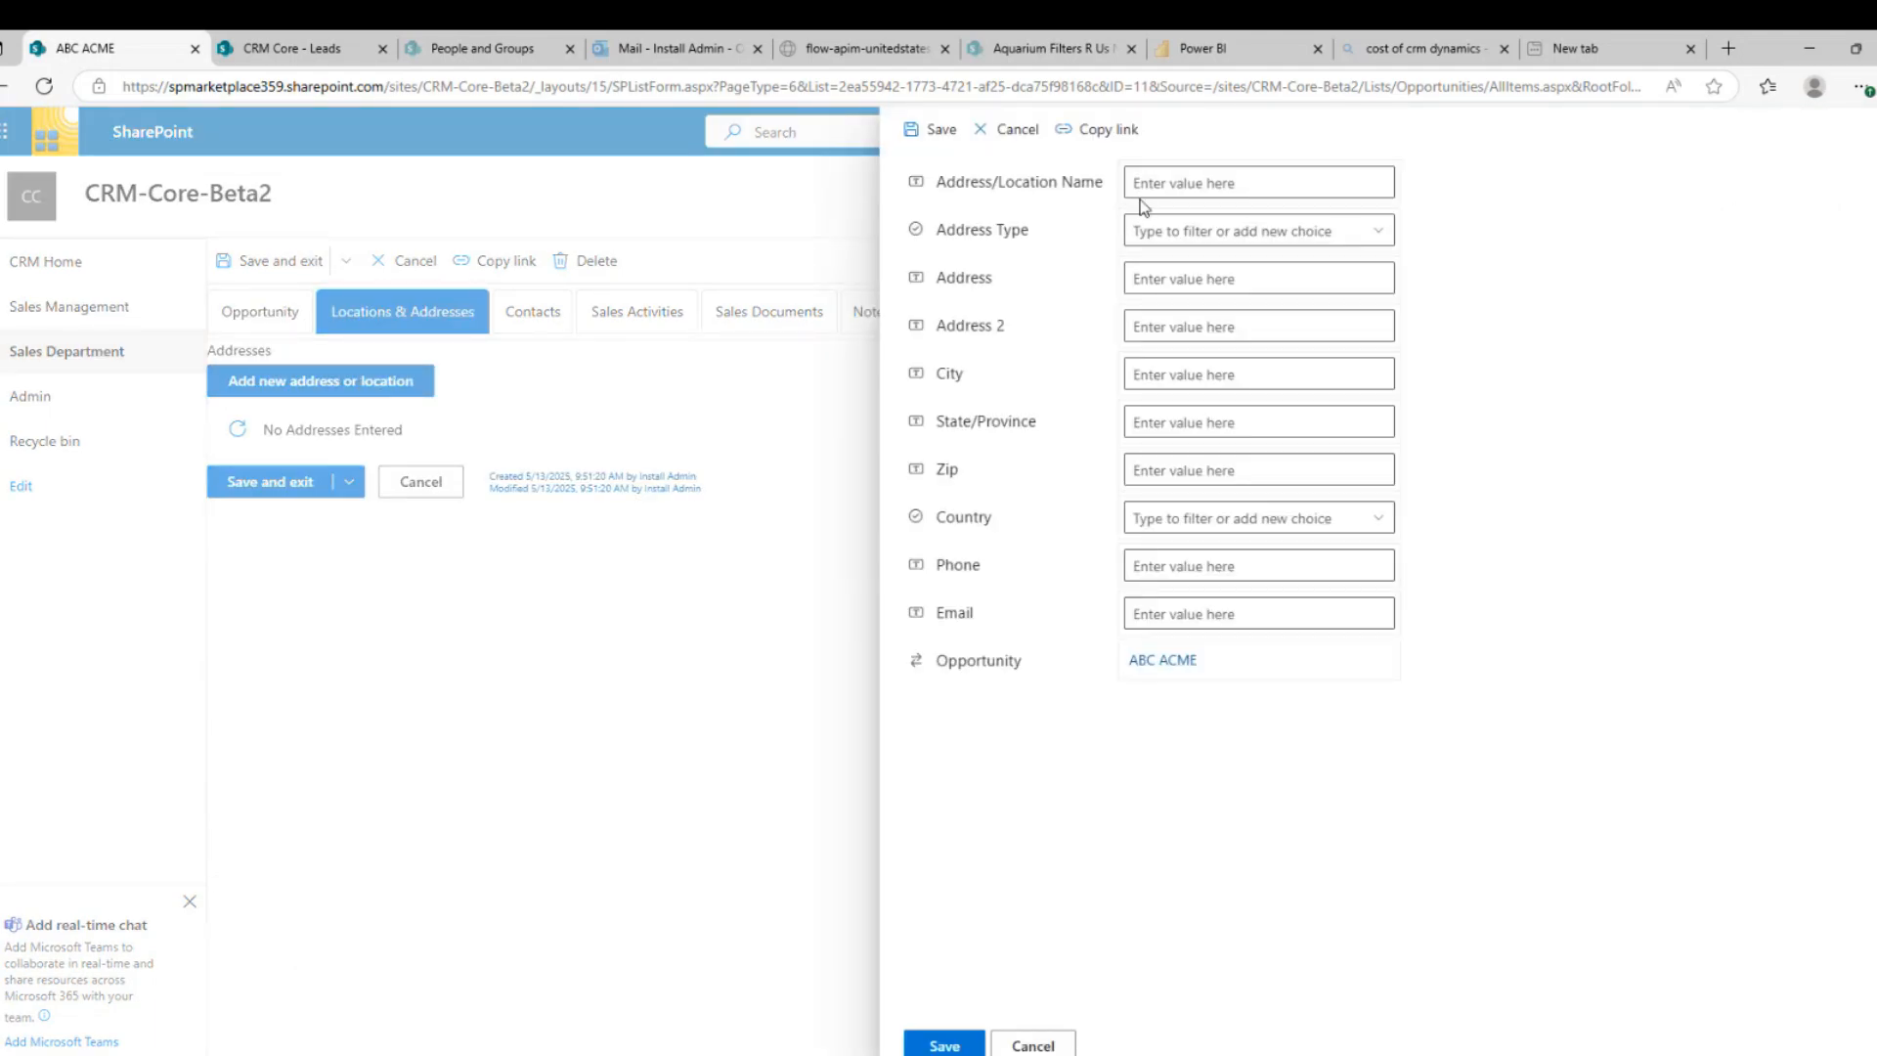
pyautogui.click(1154, 180)
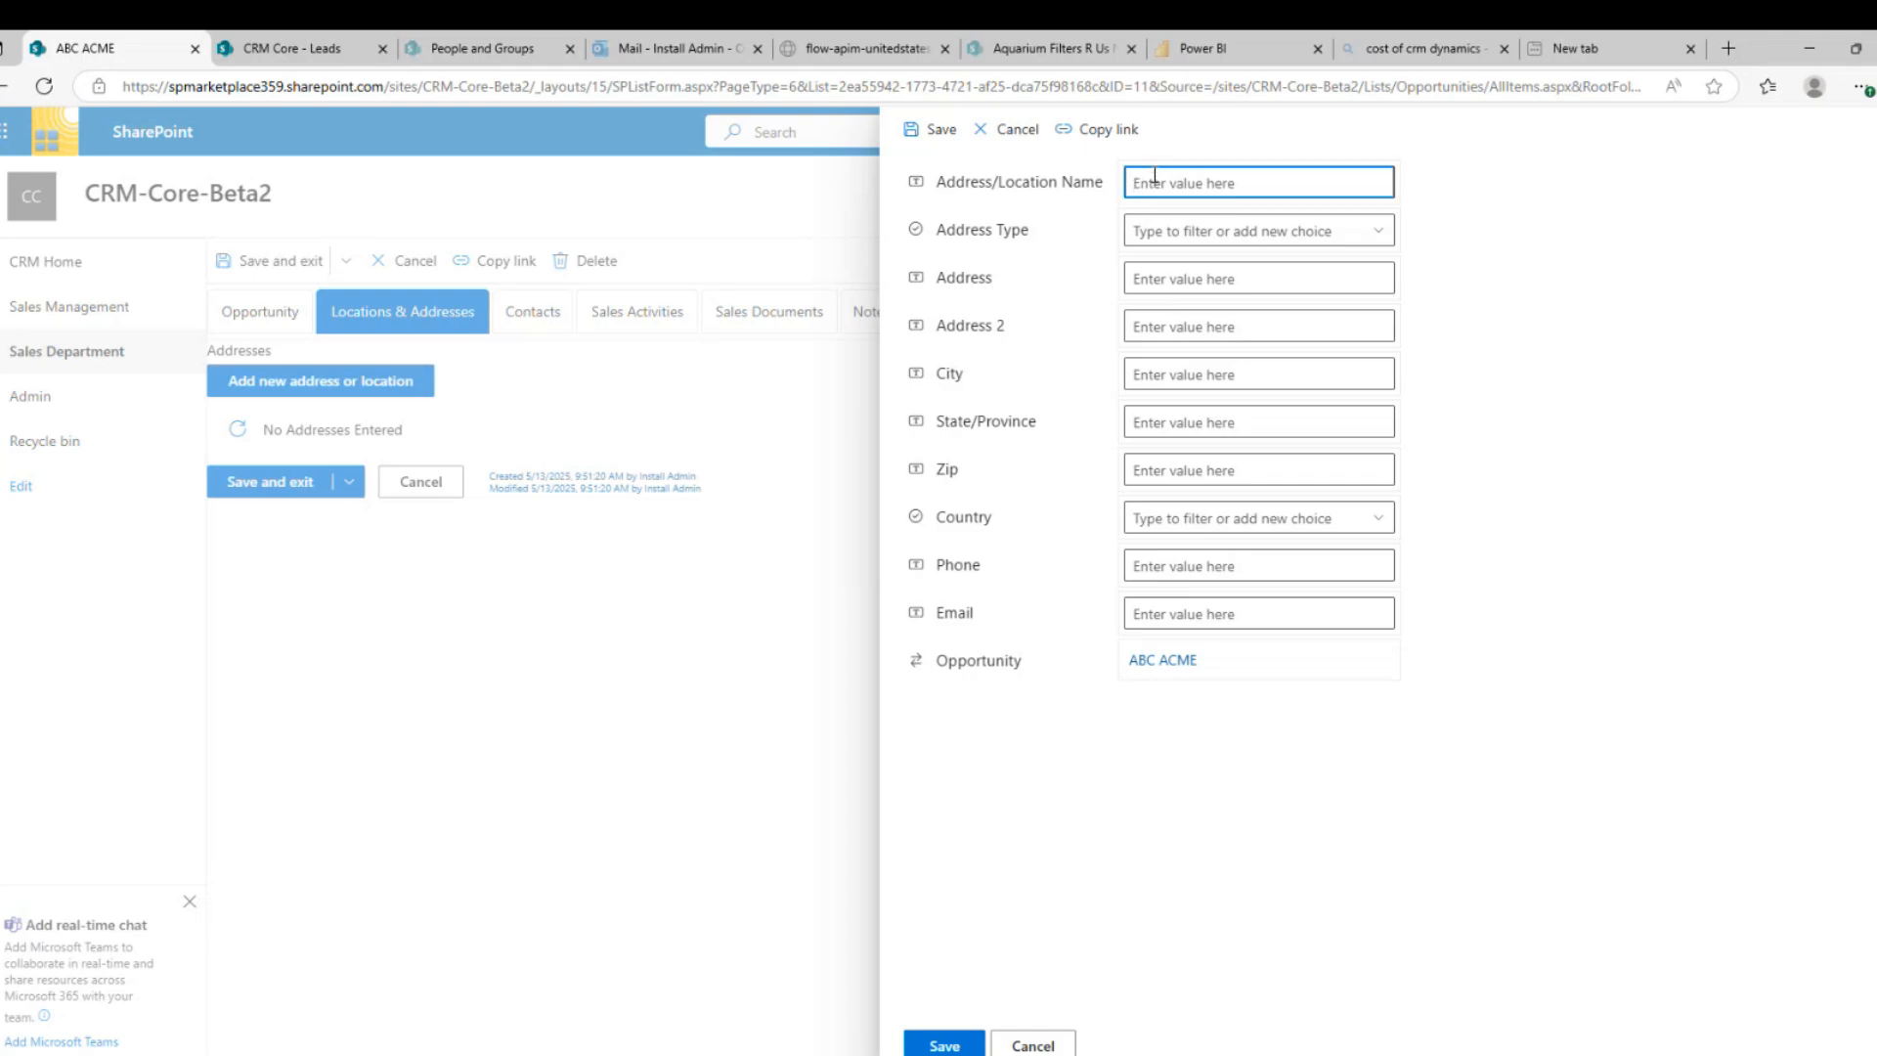
pyautogui.write('Warehouse')
pyautogui.press('Tab')
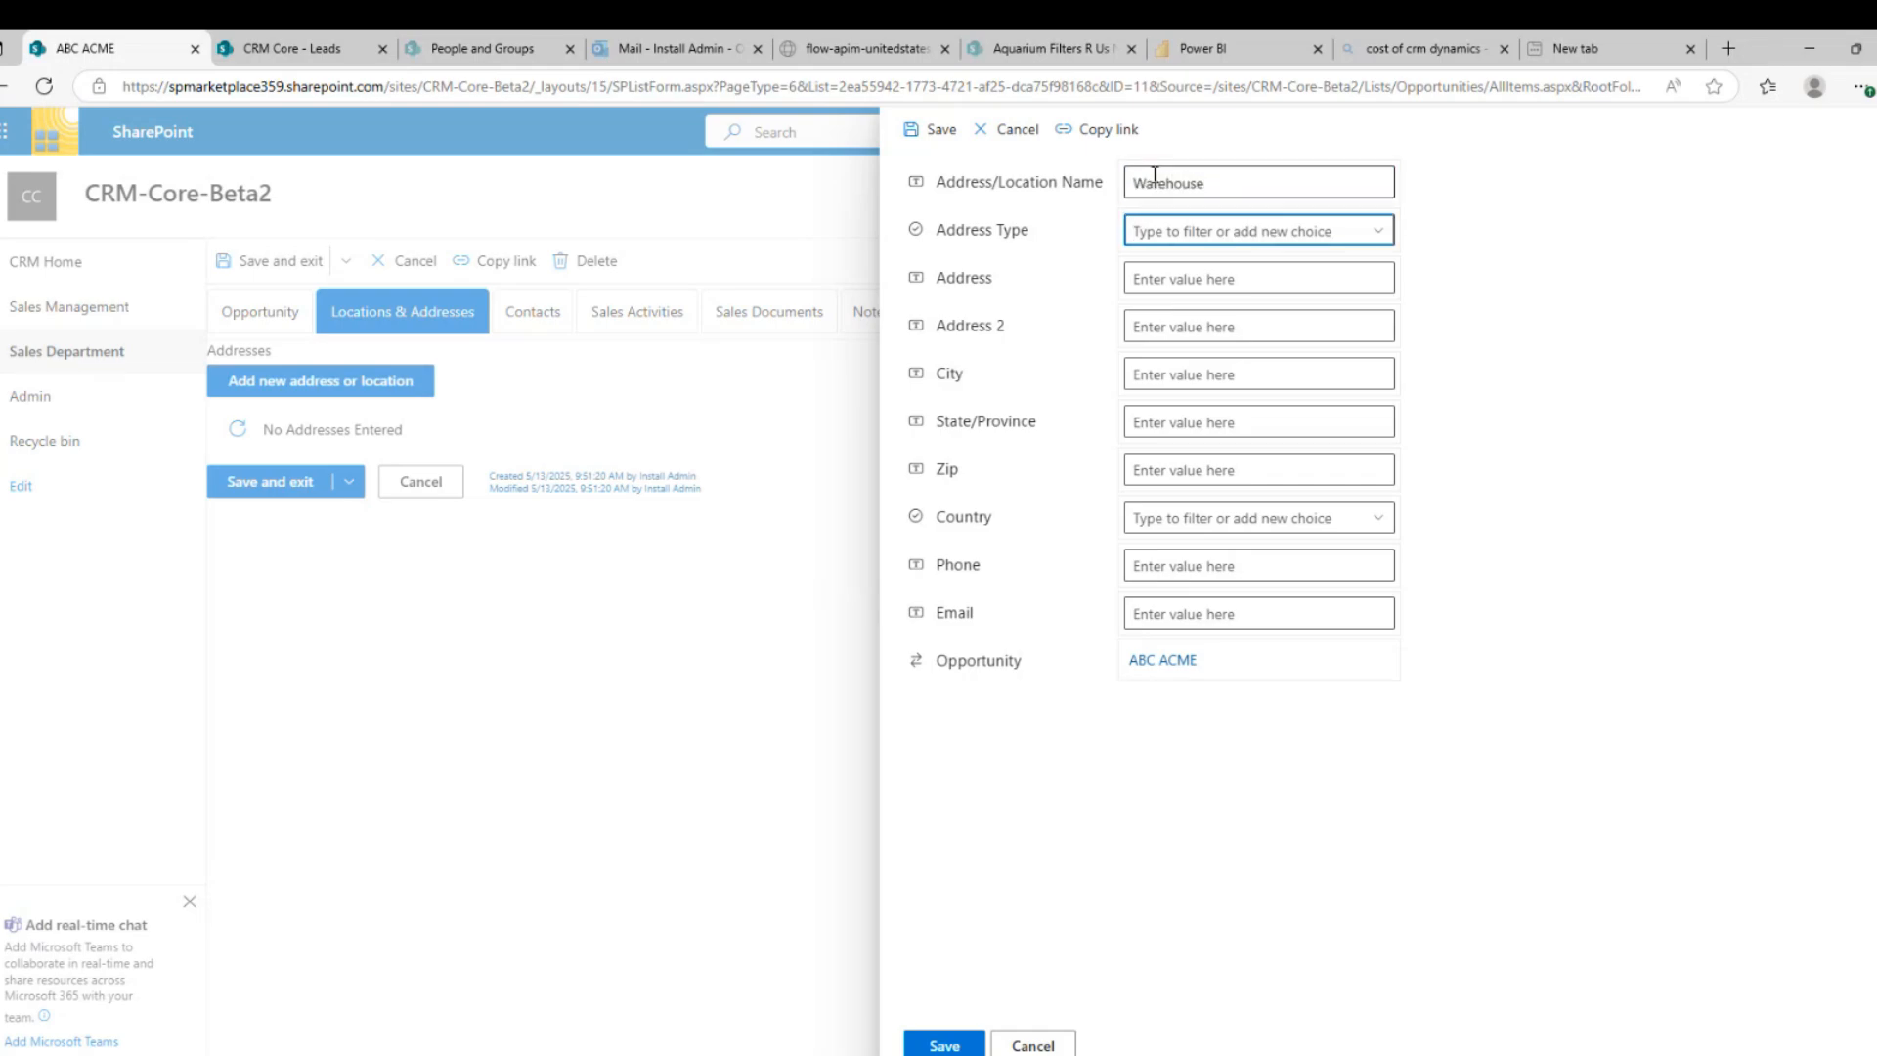
pyautogui.press('Down')
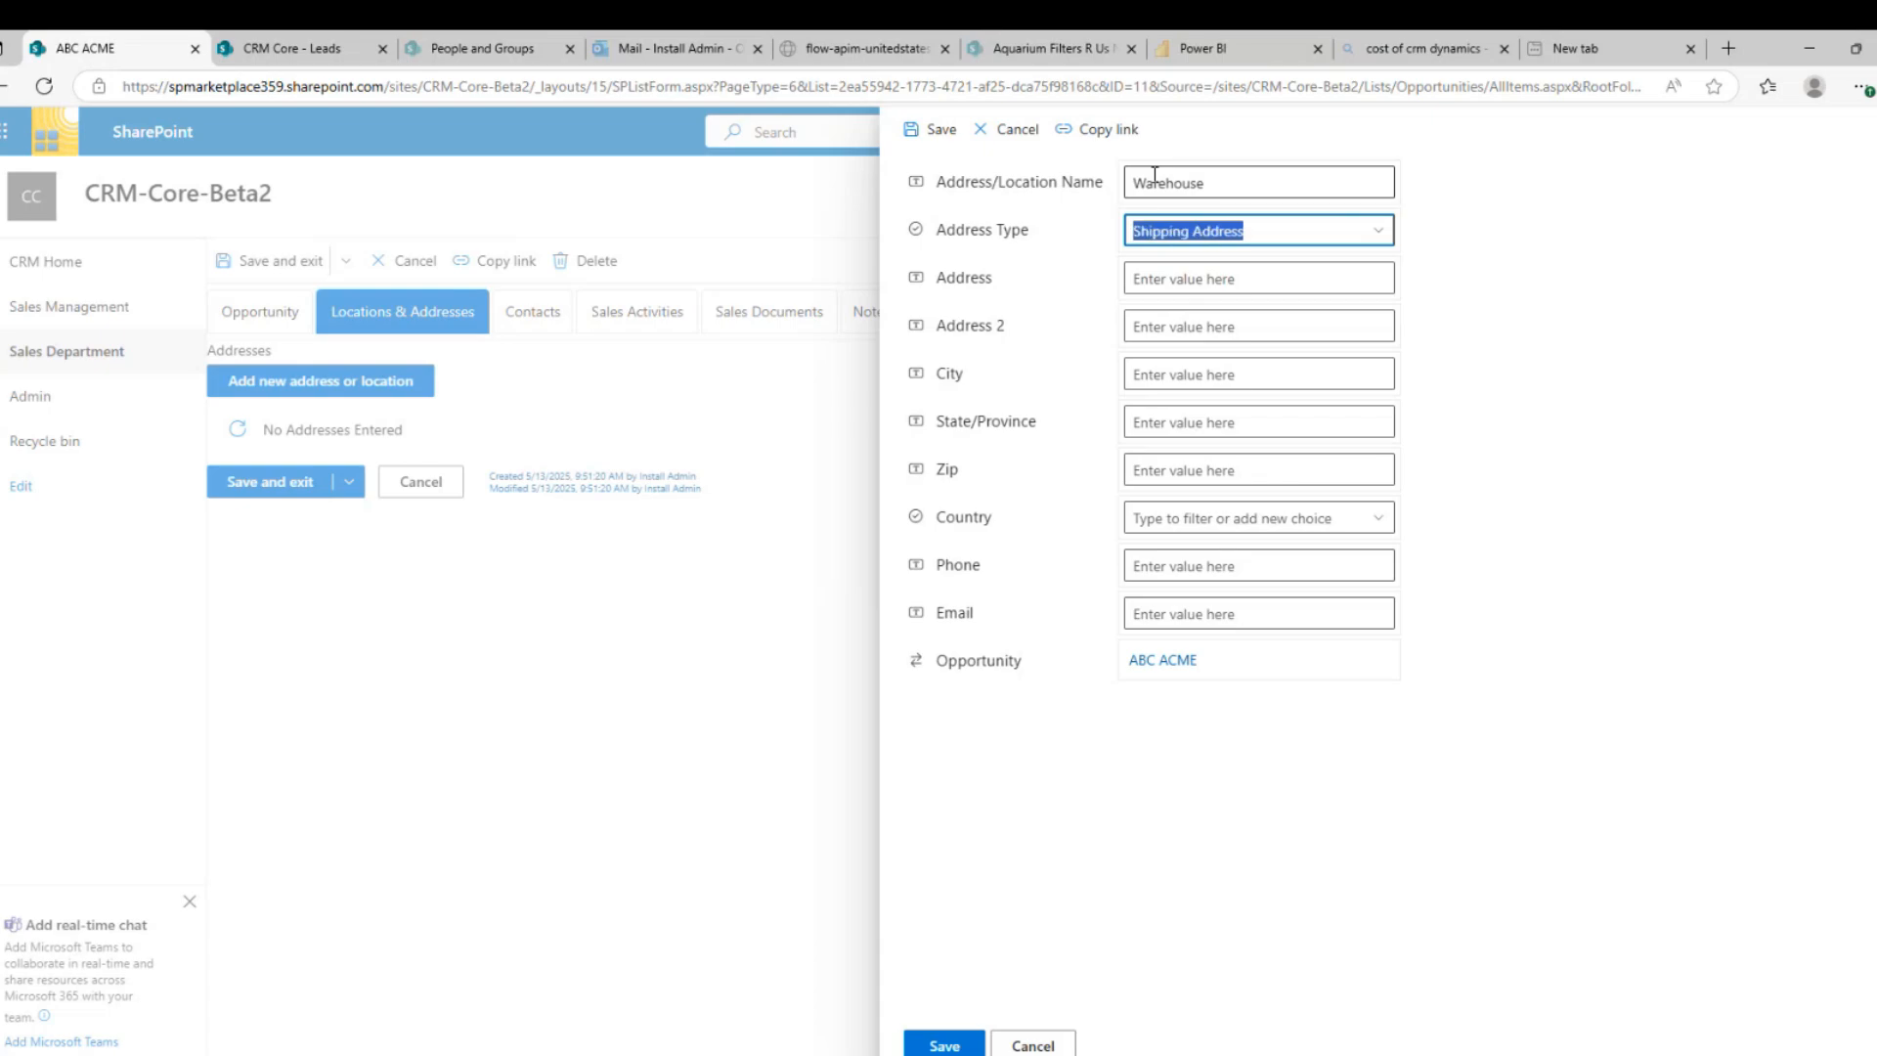
pyautogui.press('Tab')
# Fill in the Warehouse street, city and state, zip 234234, country United States, and save it
pyautogui.write('1234')
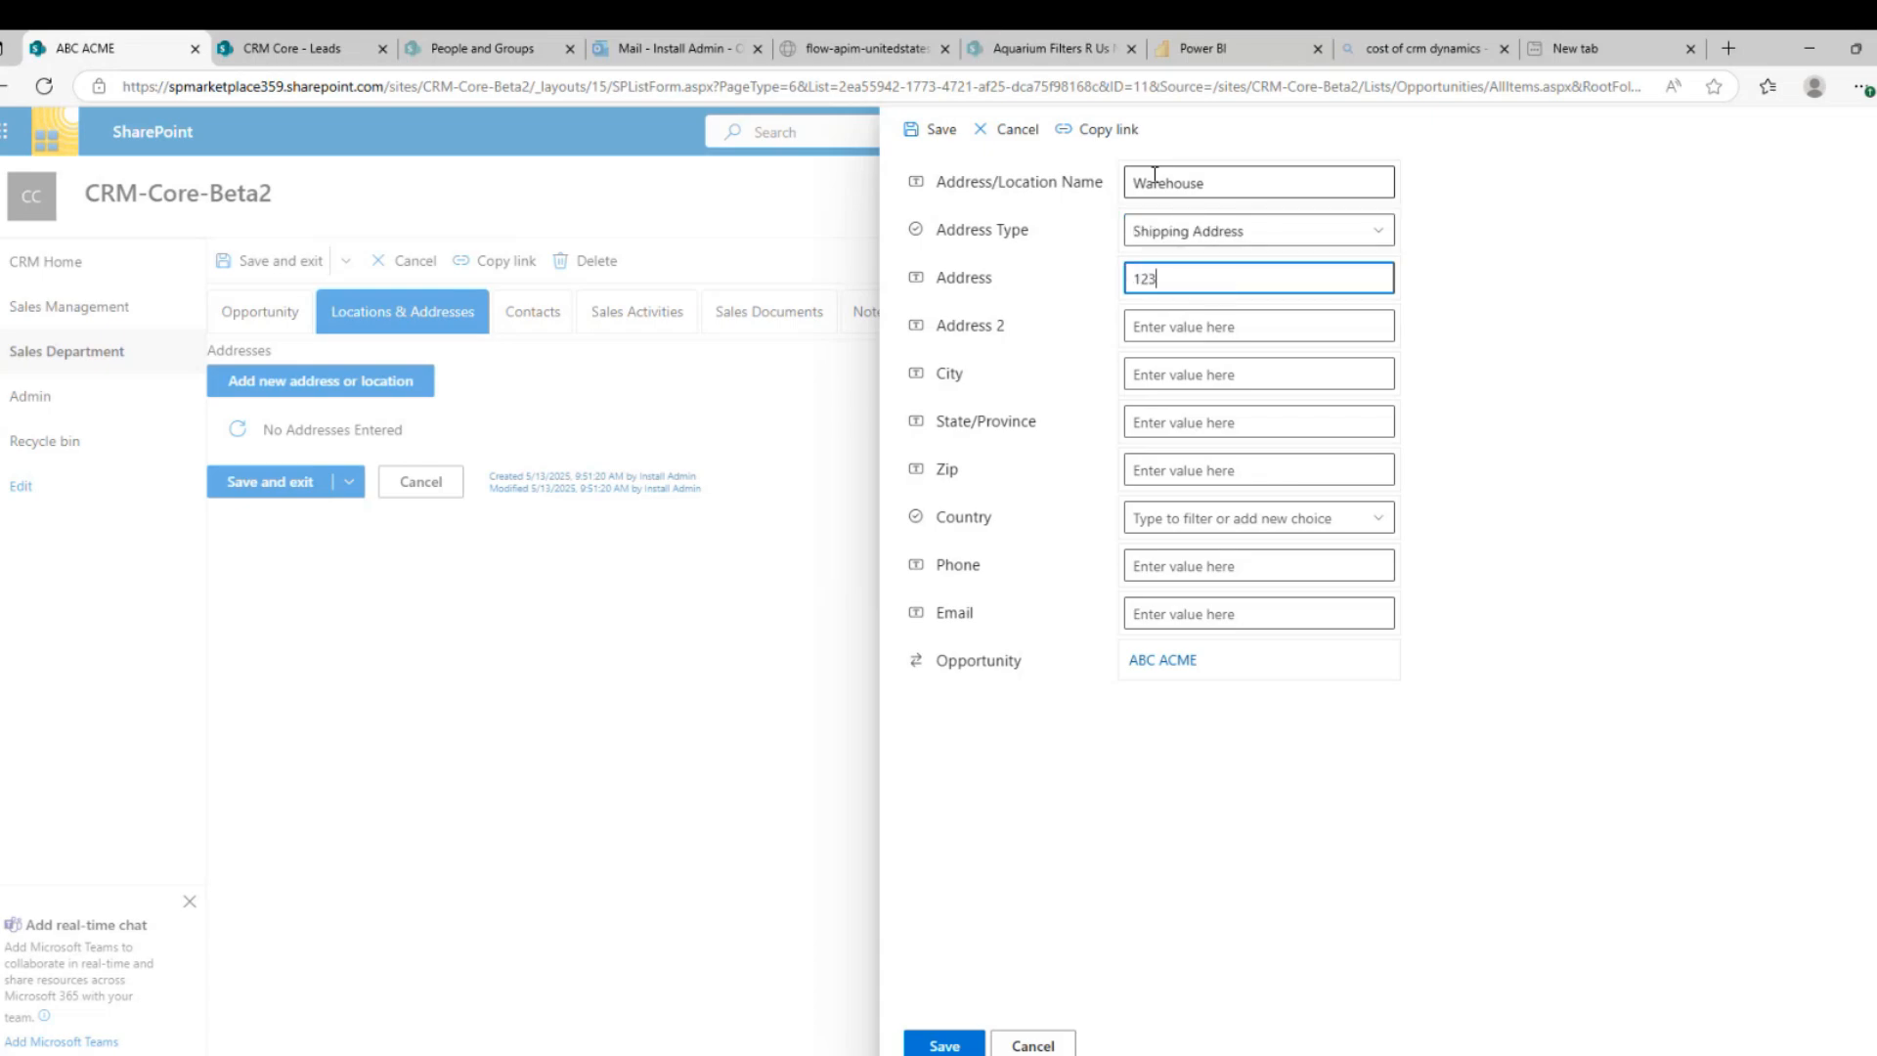
pyautogui.press('Tab')
pyautogui.press('Tab')
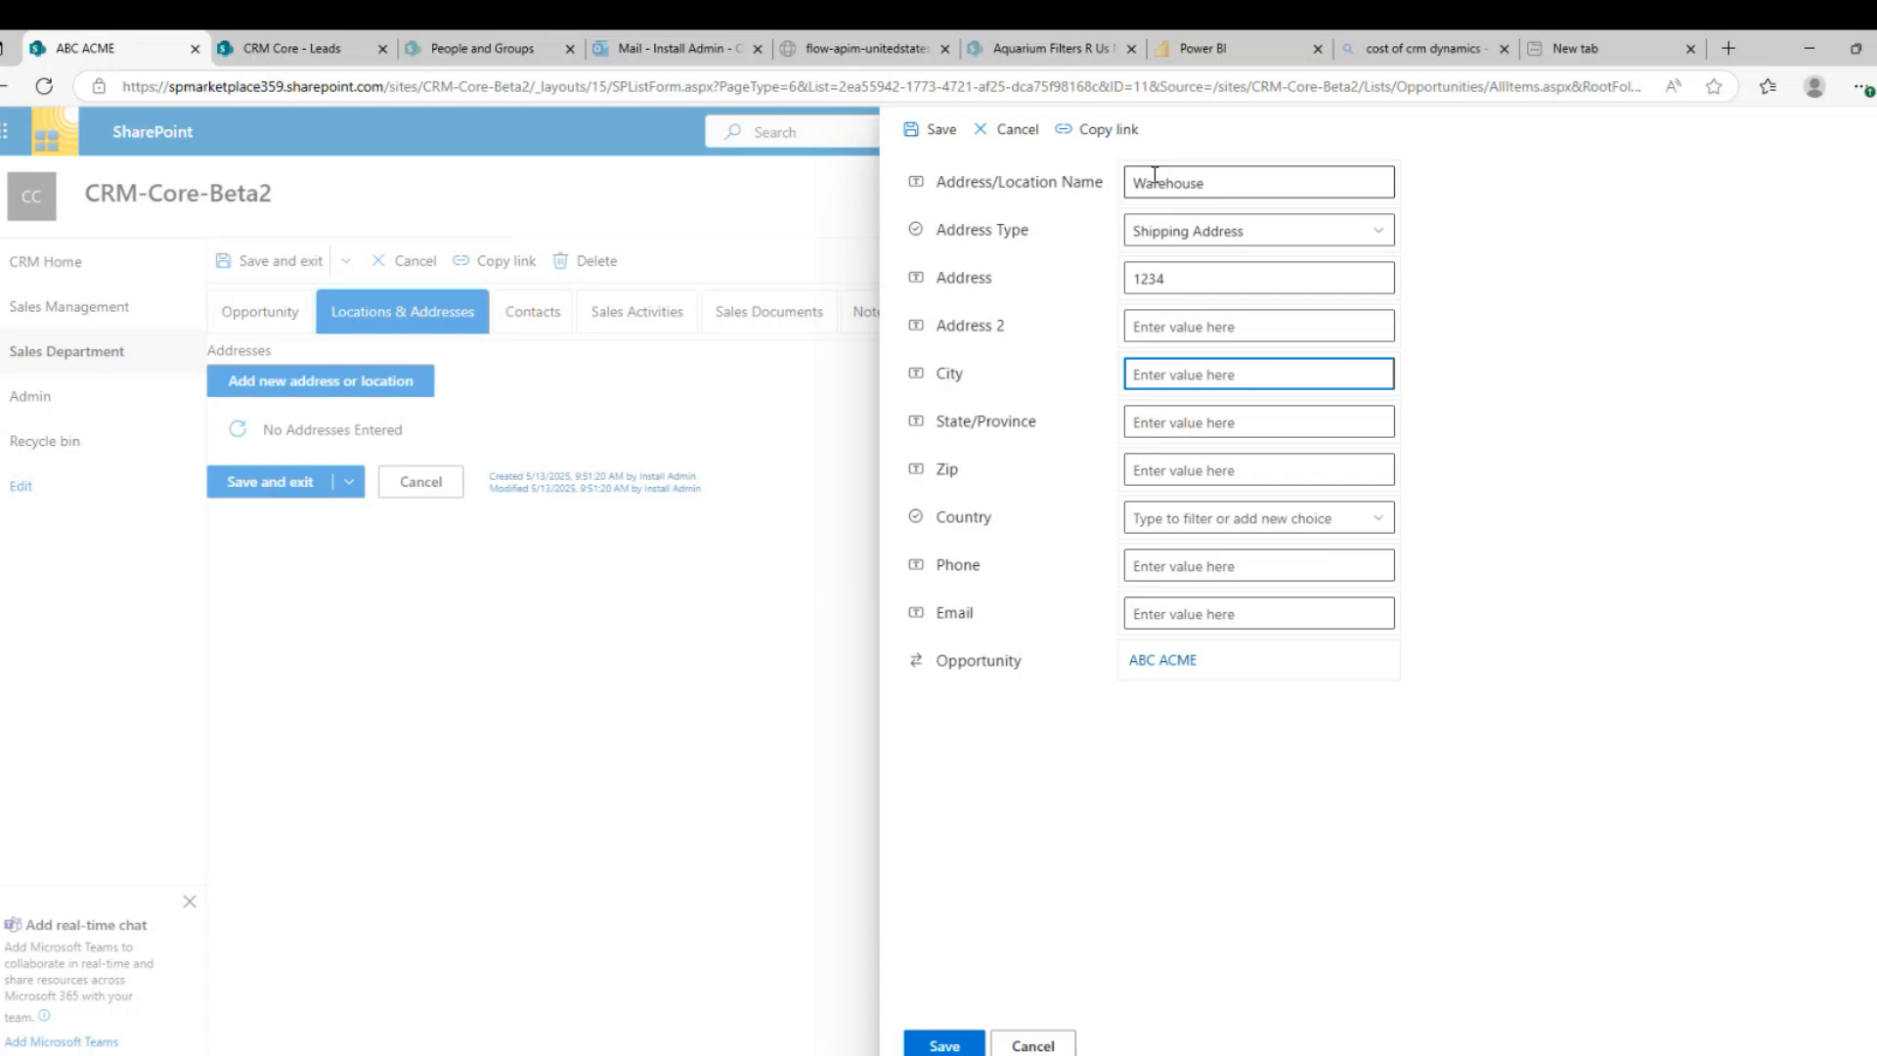
pyautogui.write('another city')
pyautogui.press('Tab')
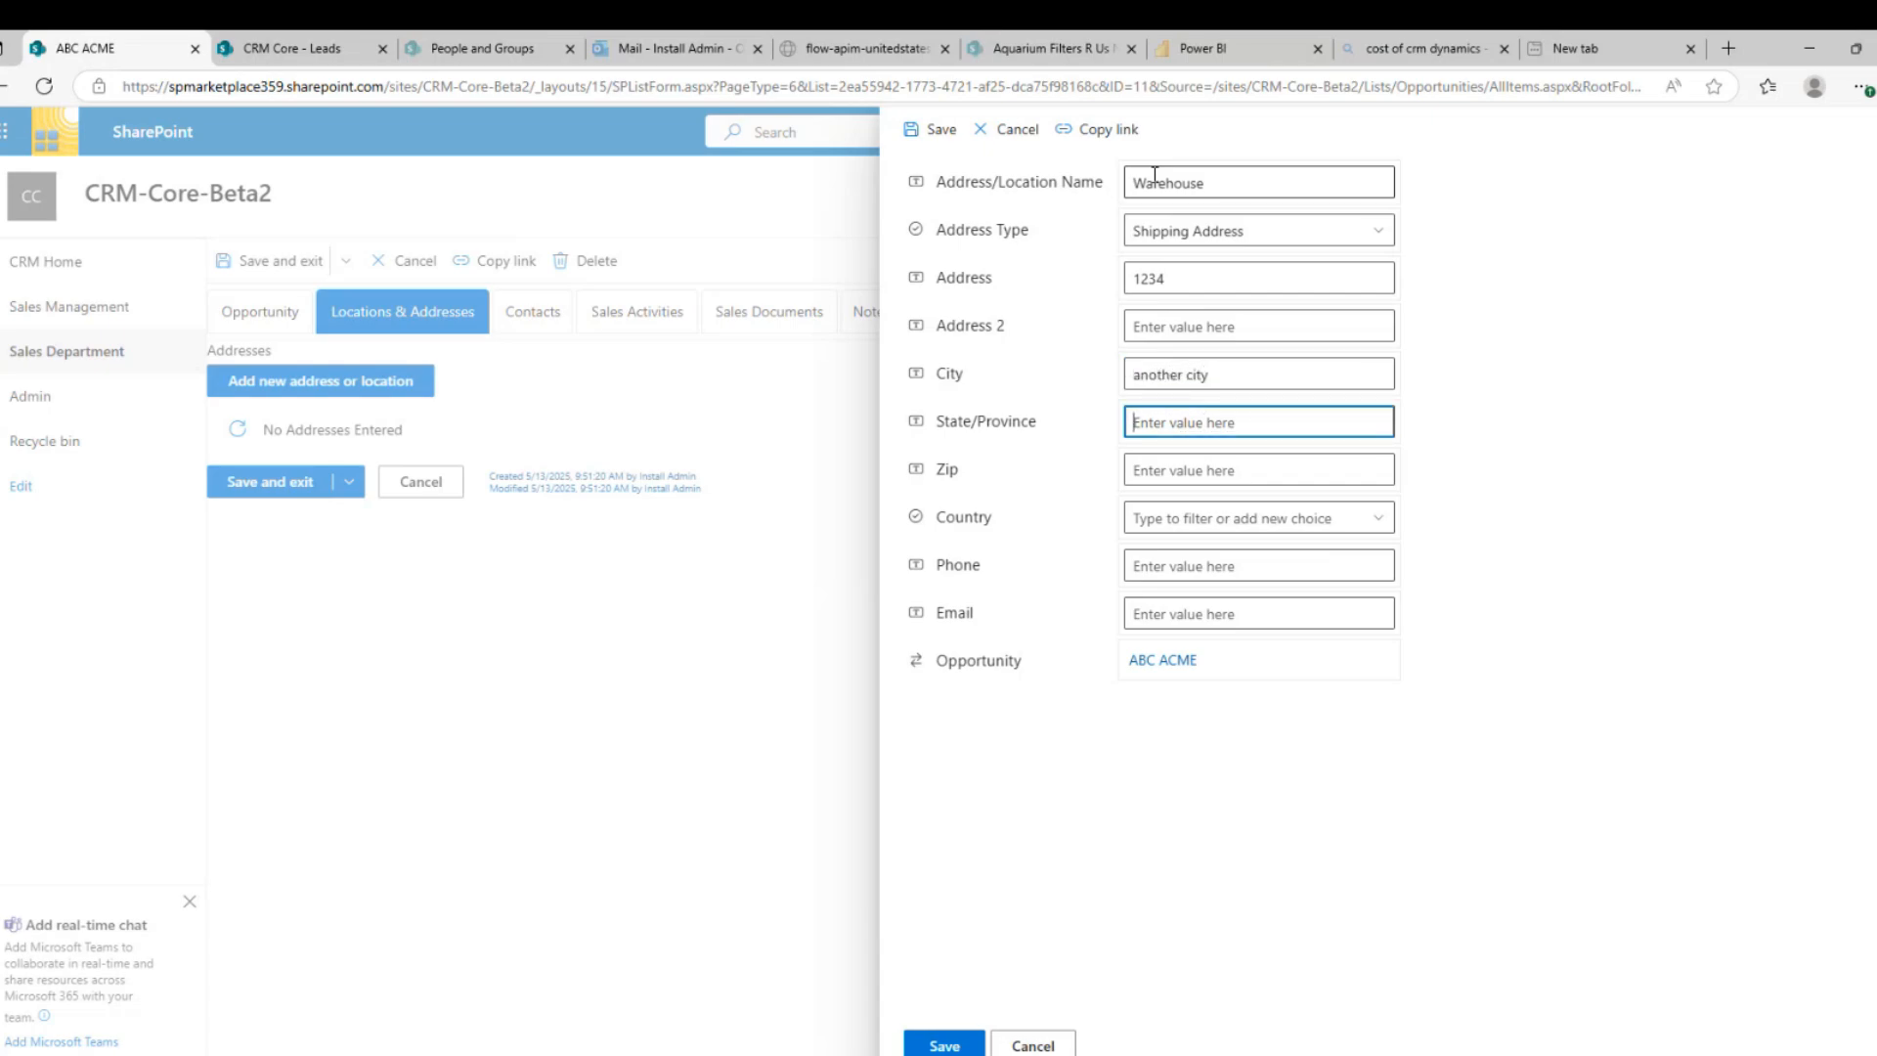
pyautogui.write('st')
pyautogui.press('Tab')
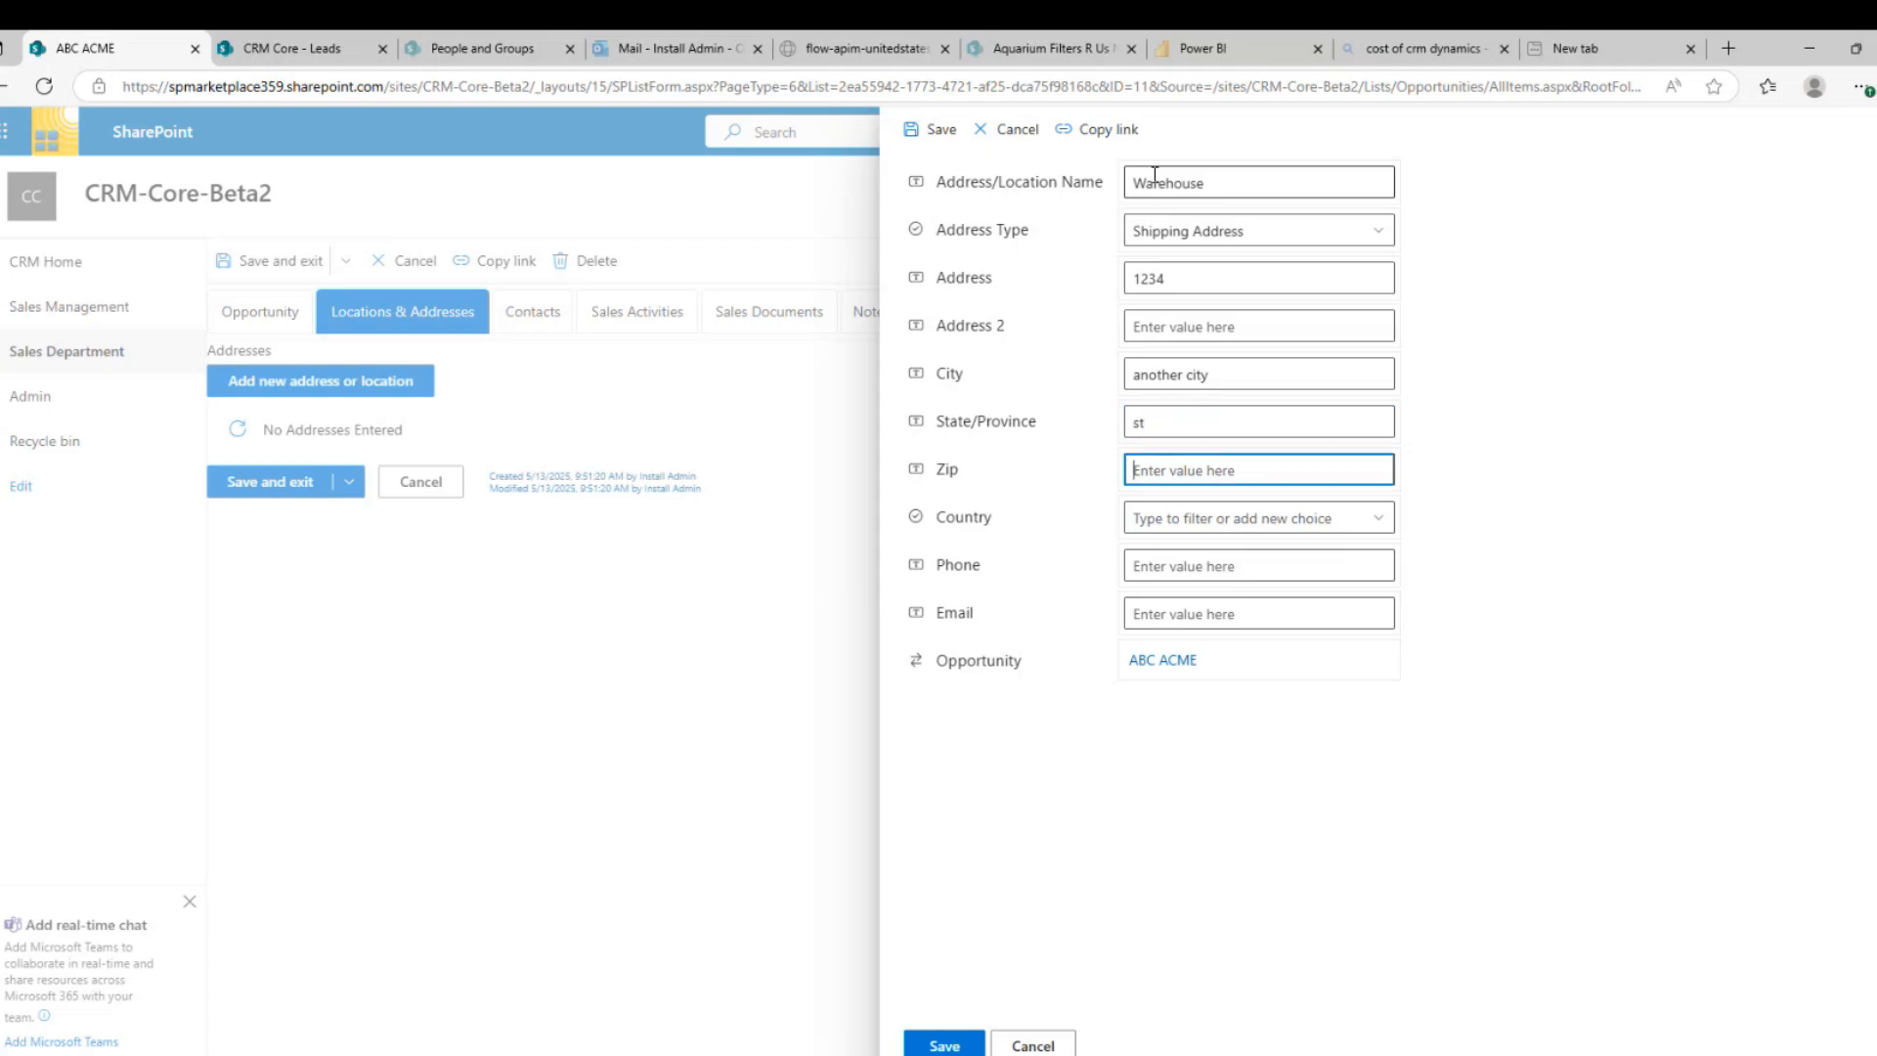
pyautogui.write('234234')
pyautogui.press('Tab')
pyautogui.write('U')
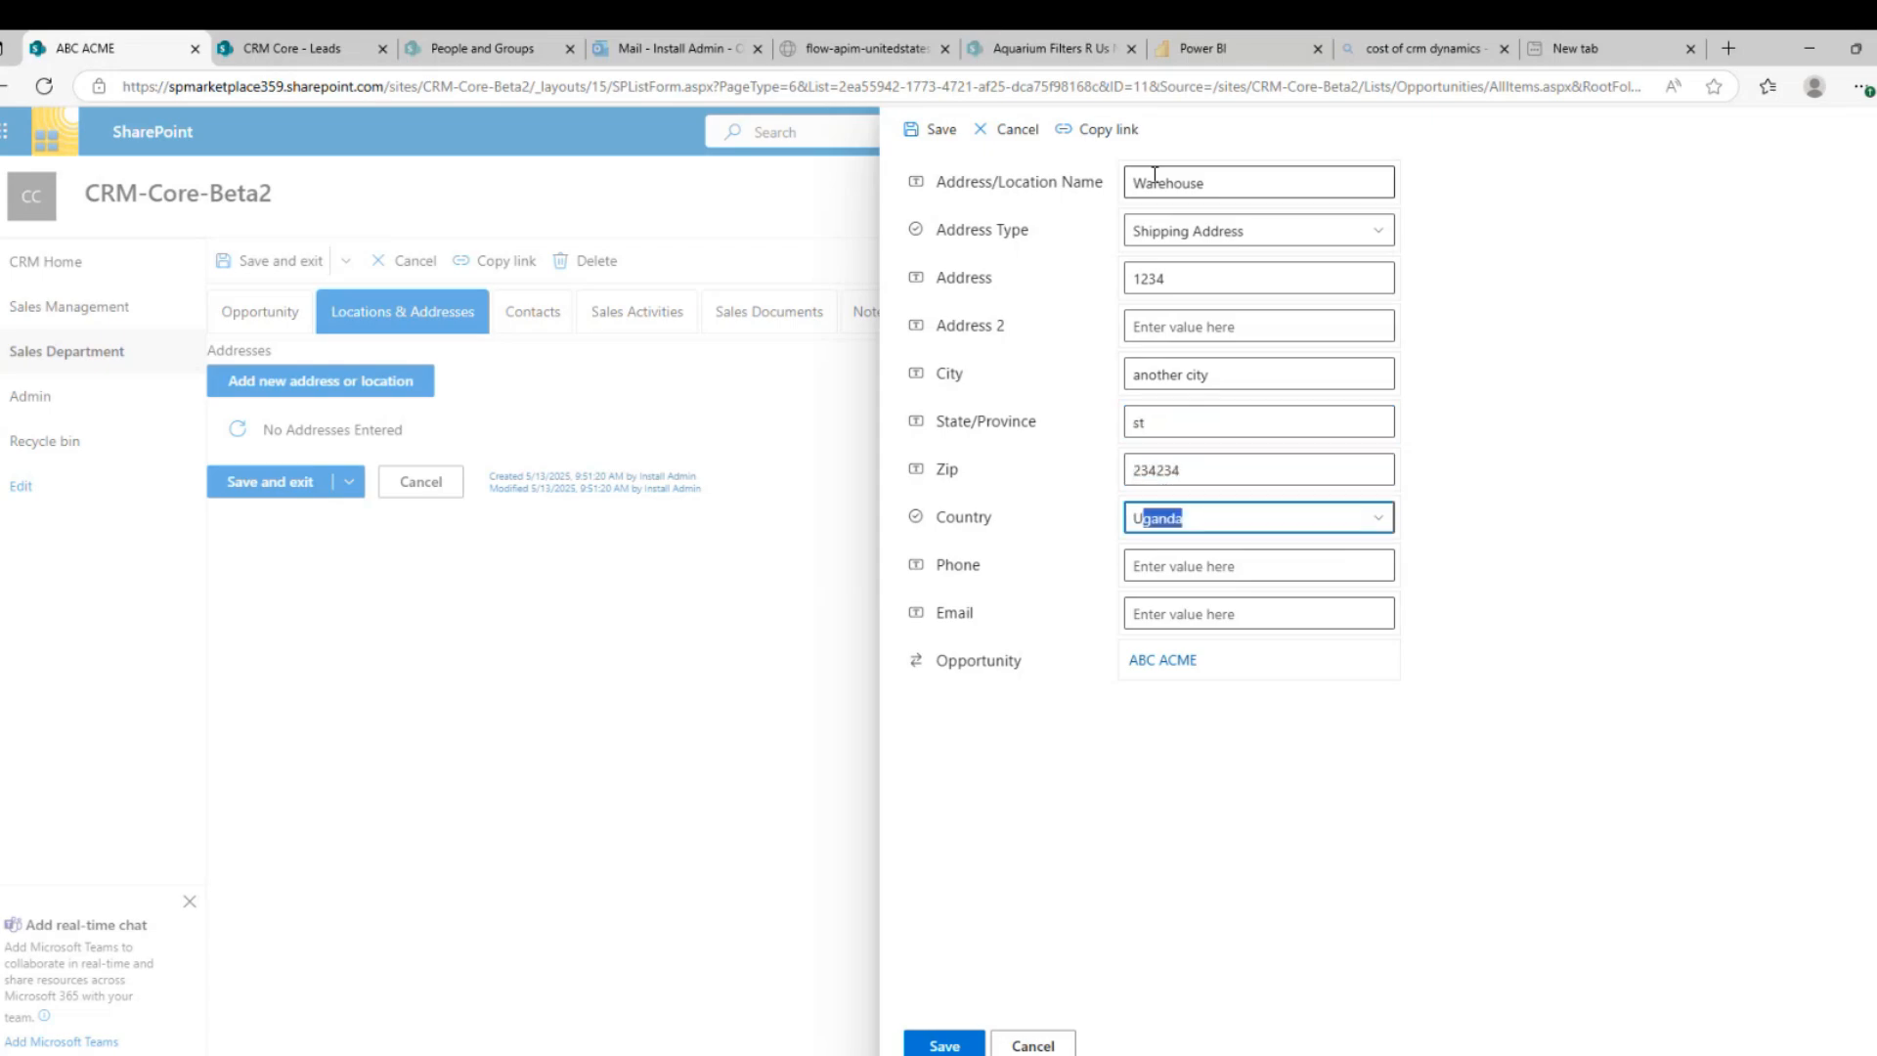
pyautogui.write('Nicaragua')
pyautogui.click(1378, 518)
pyautogui.scroll(-20, 1427, 782)
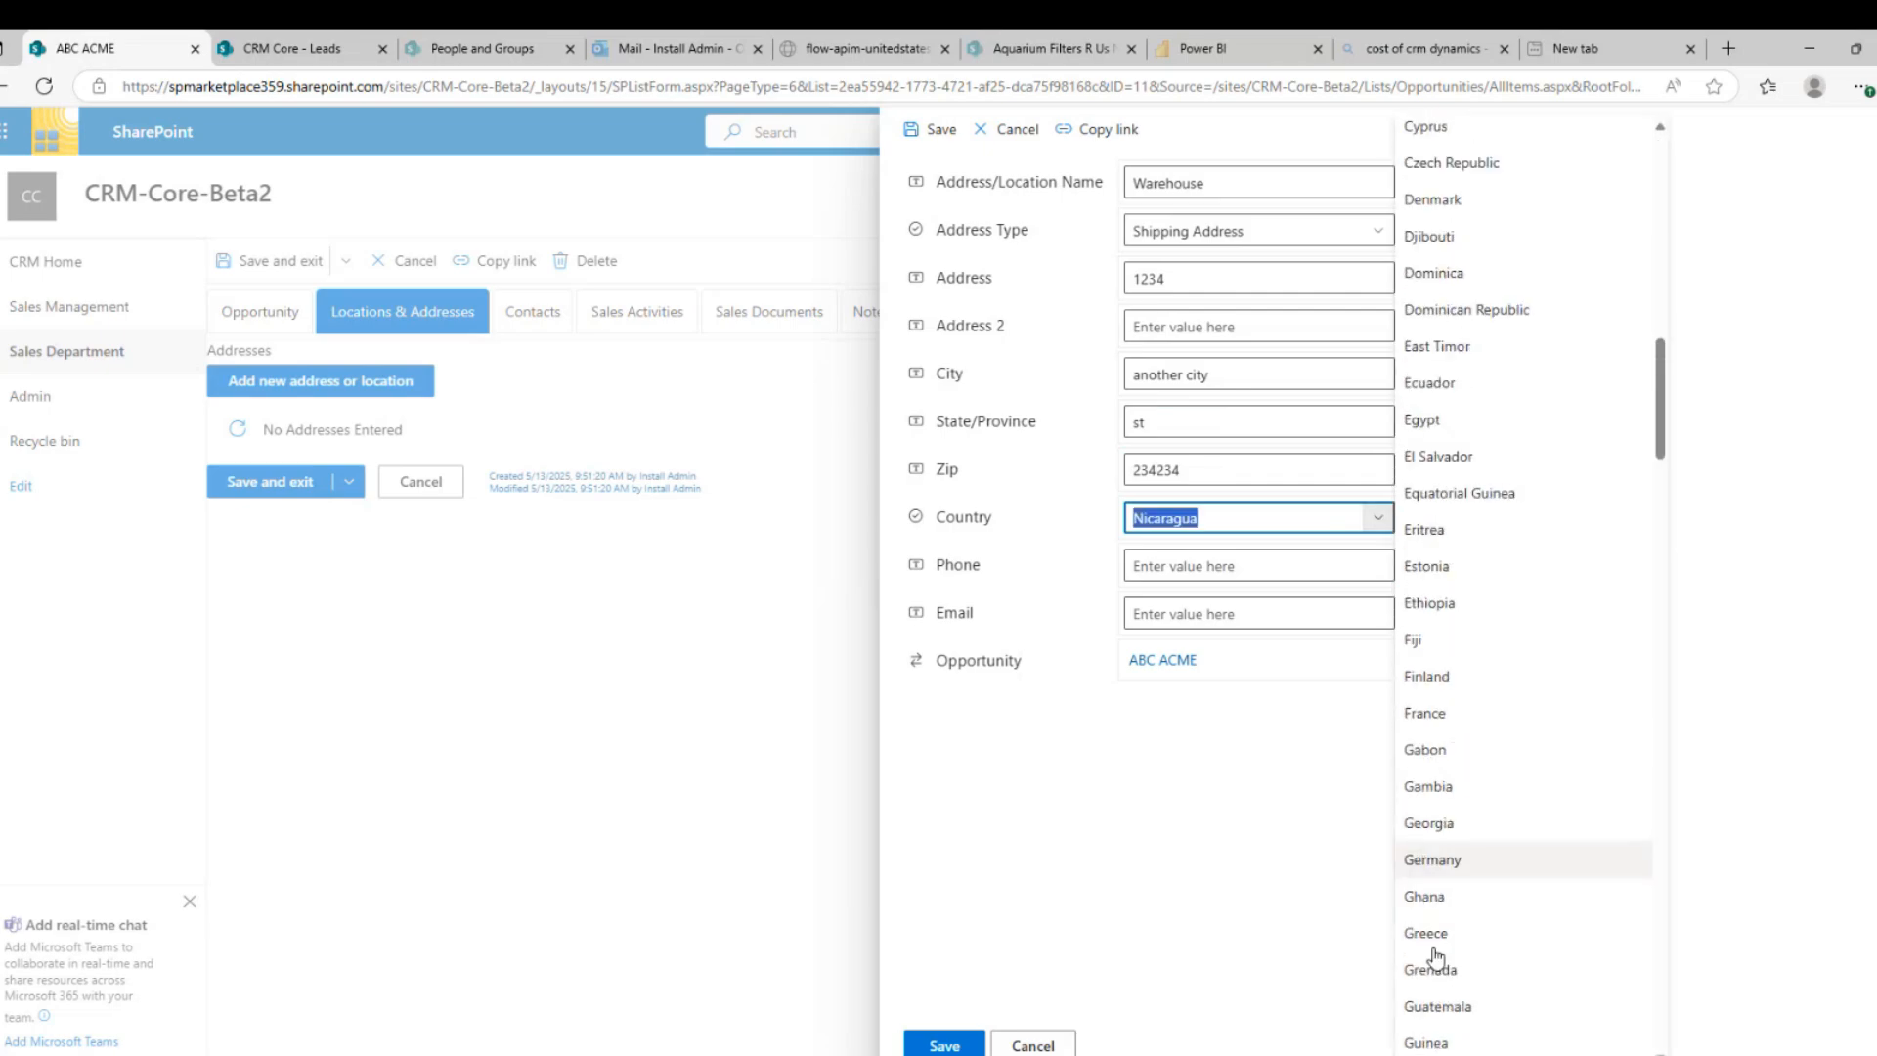
pyautogui.scroll(-20, 1428, 927)
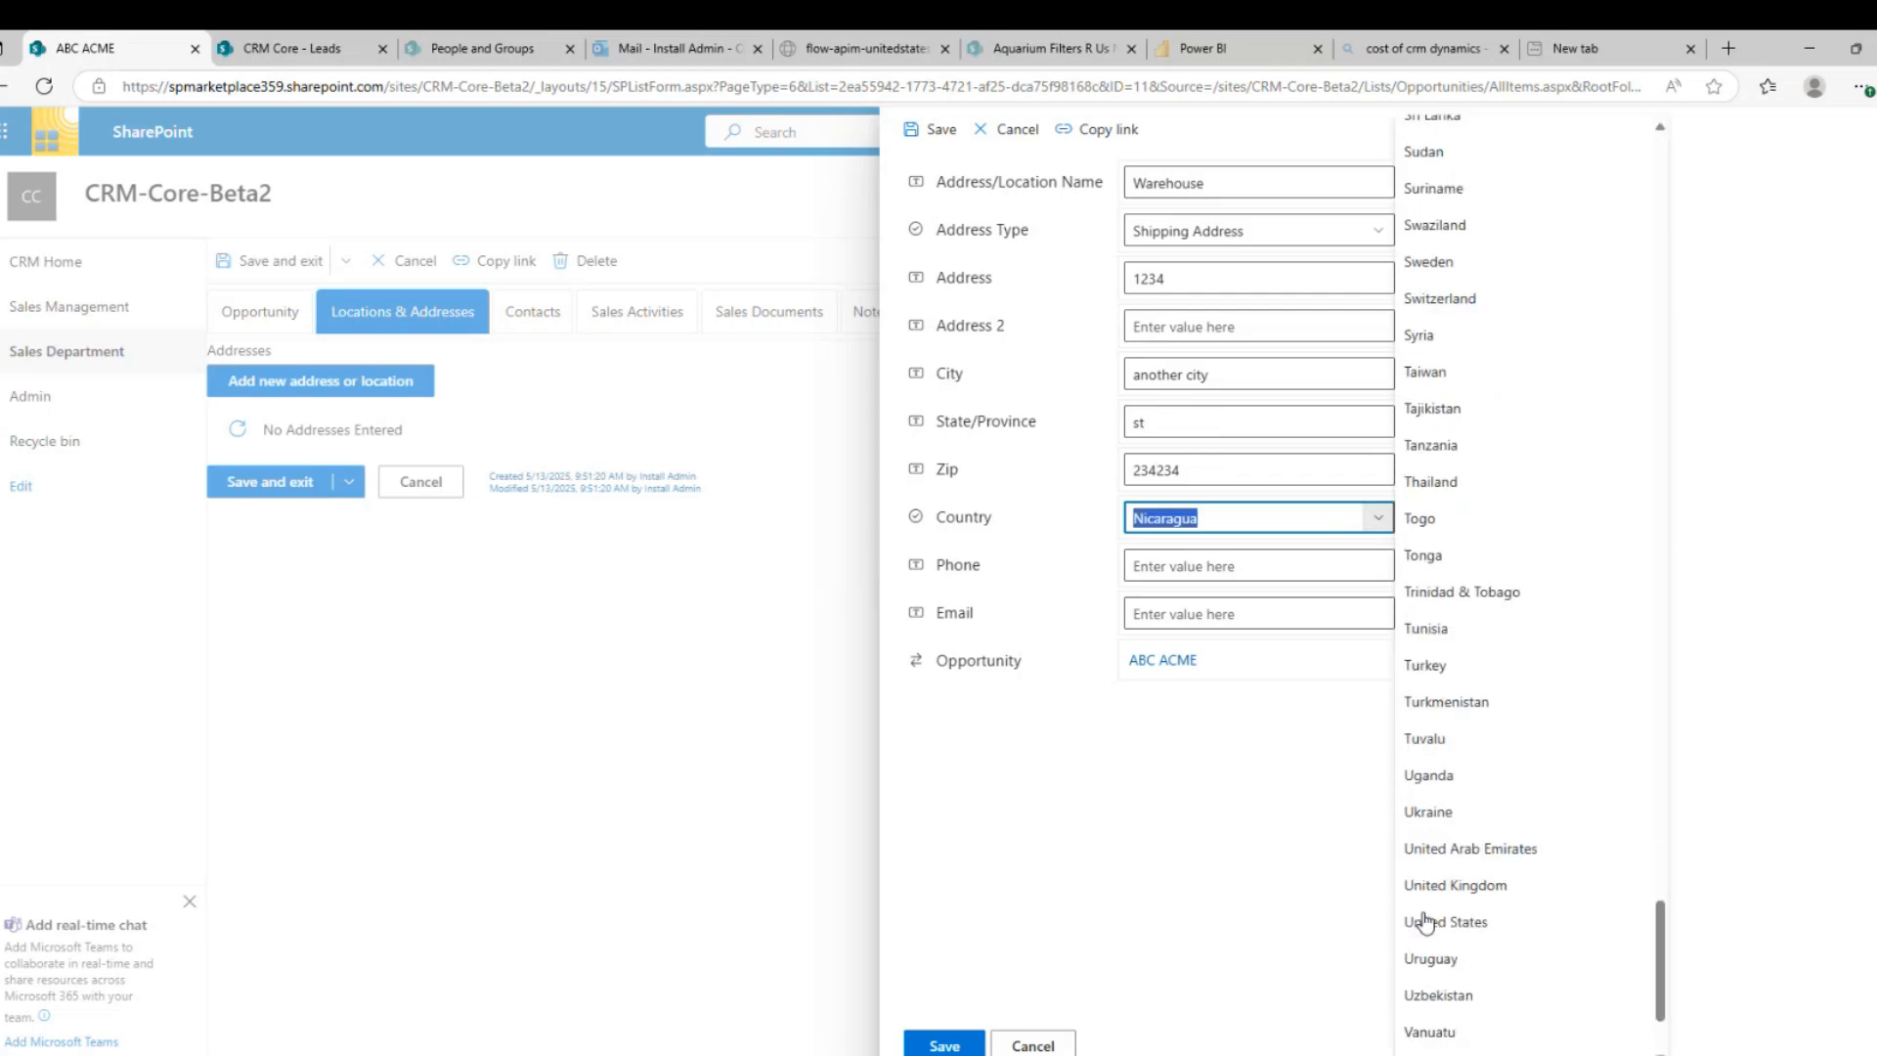
pyautogui.click(1442, 741)
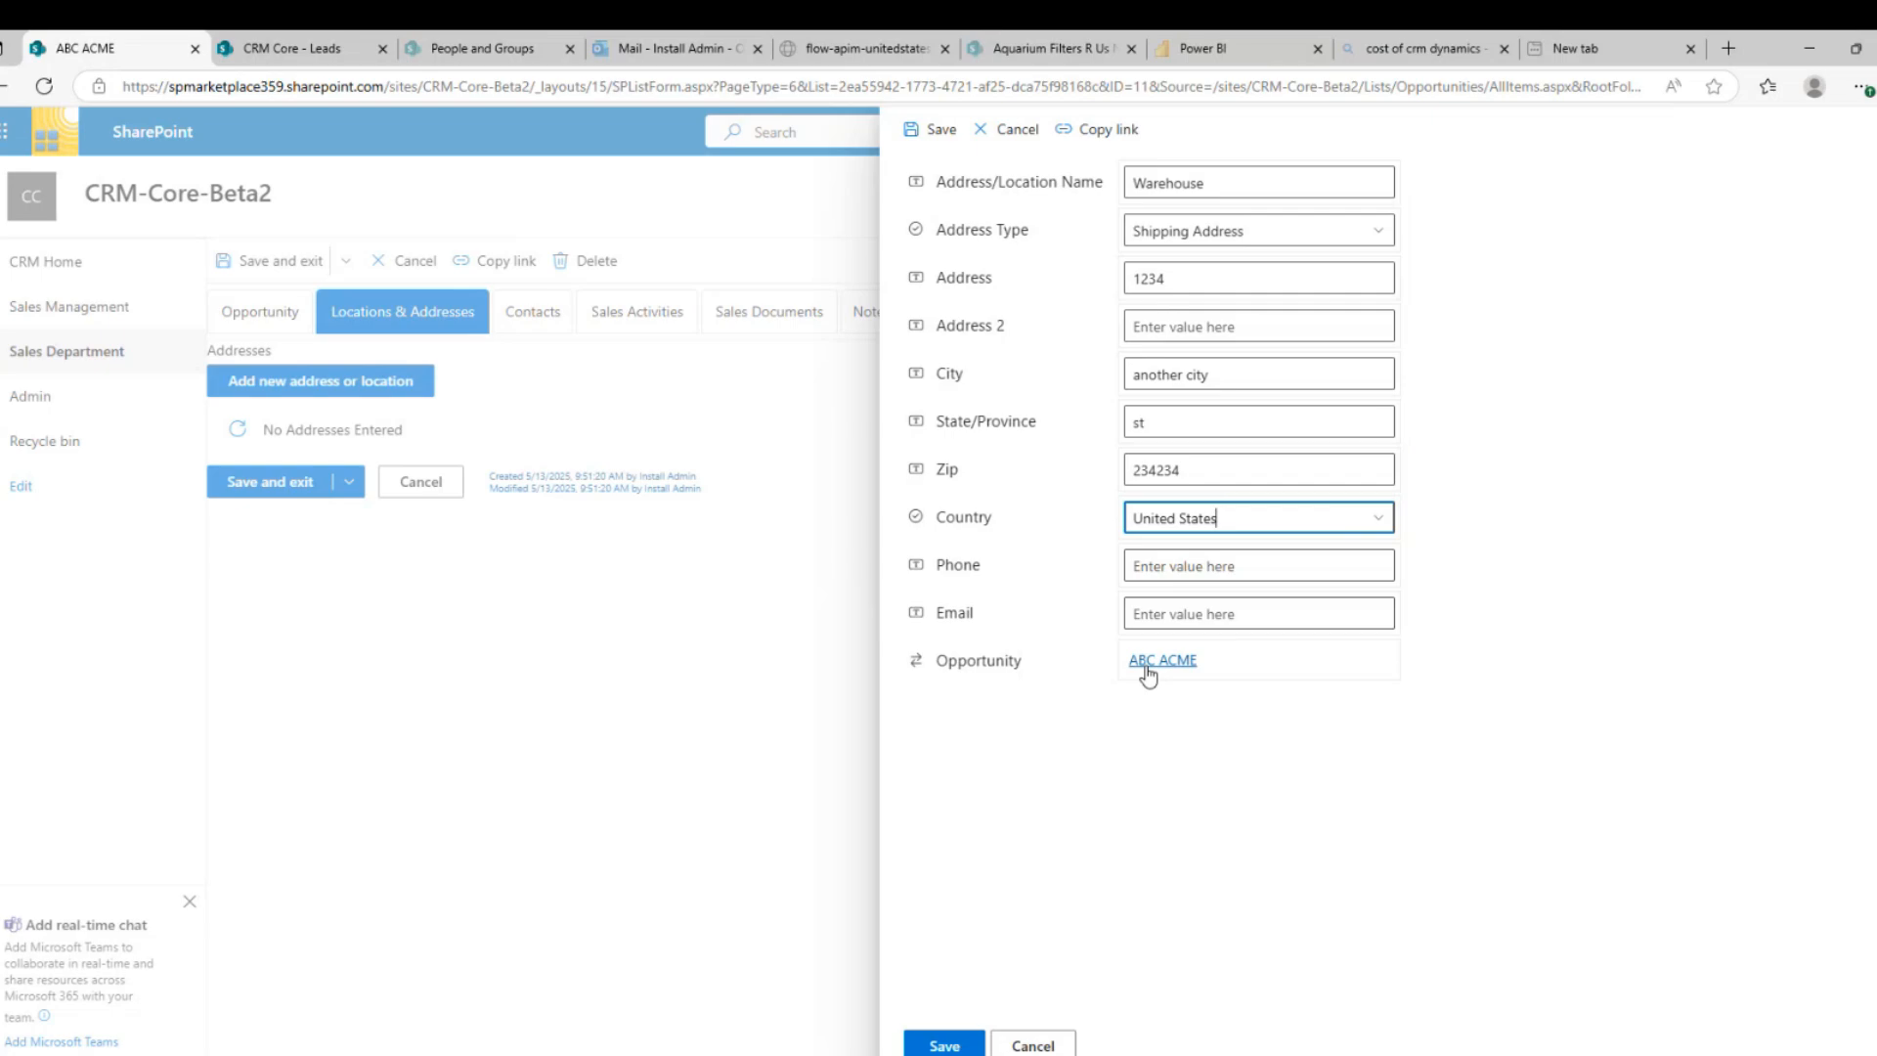
pyautogui.click(944, 1045)
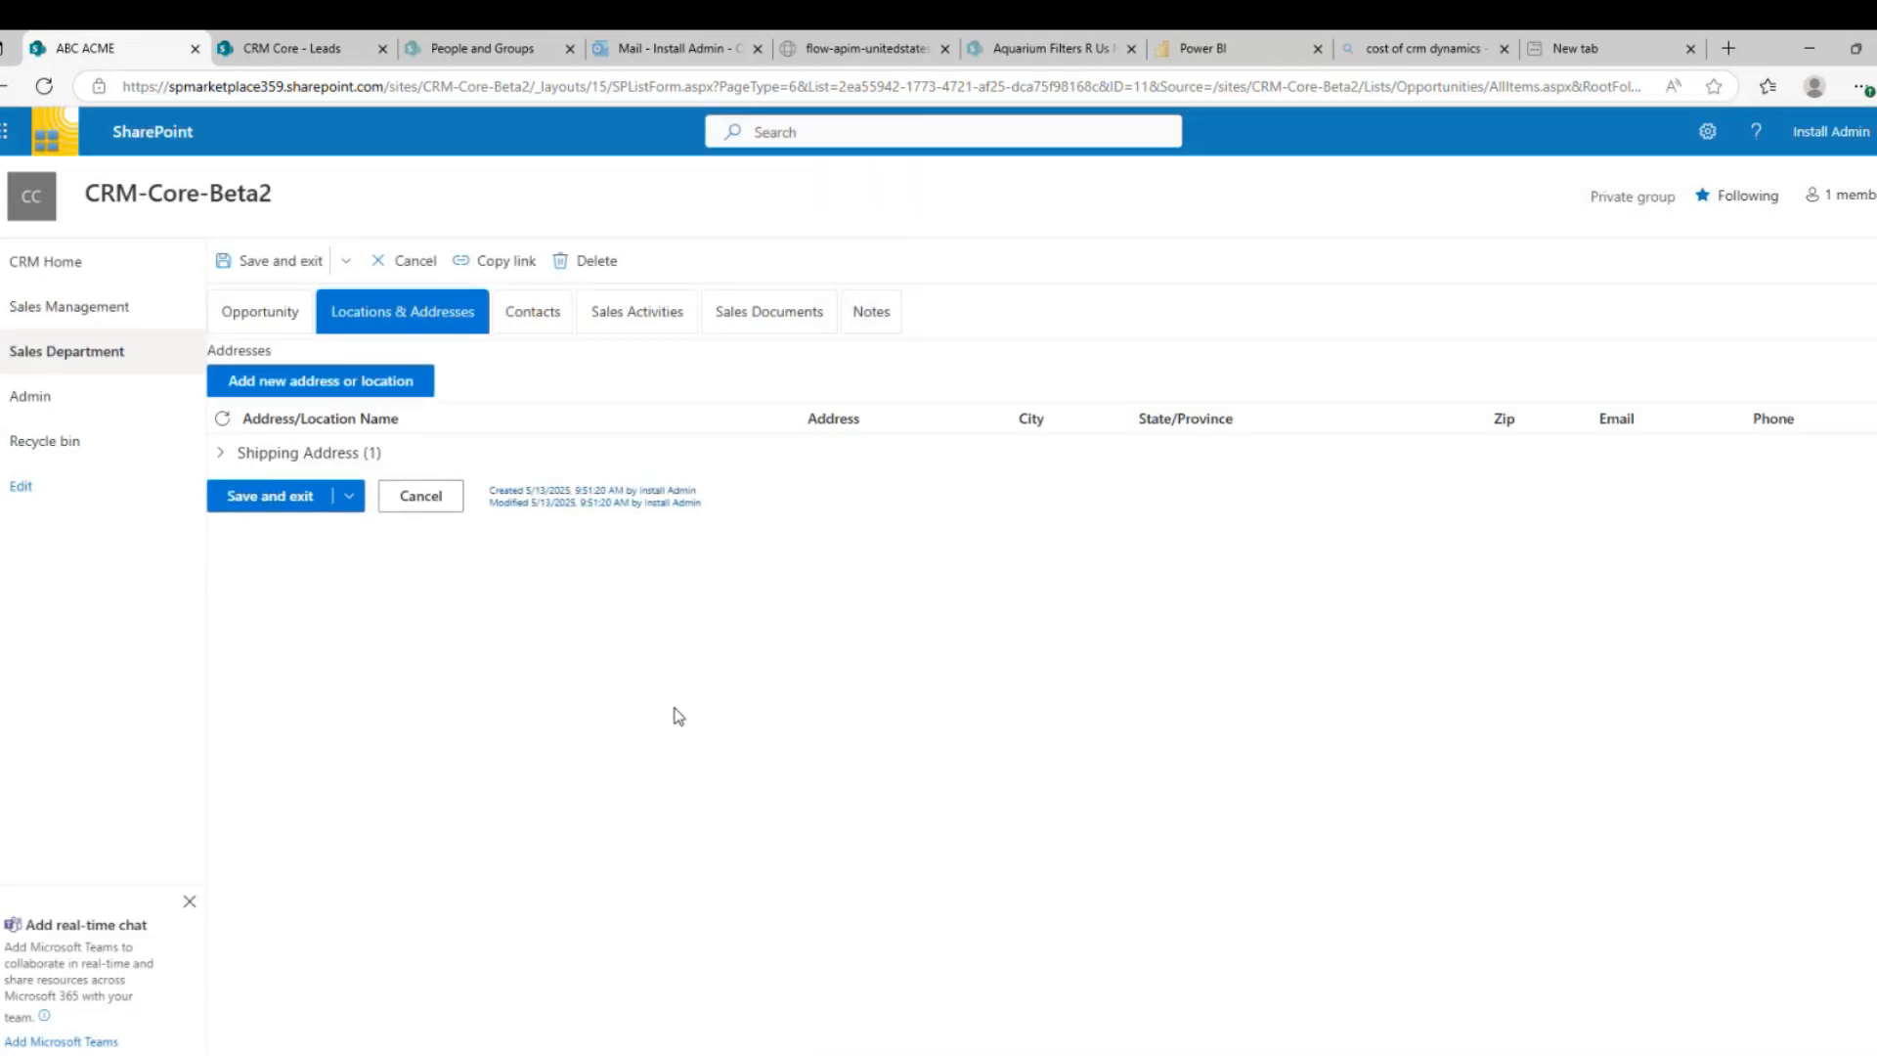
# Check the opportunity's Contacts tab, opening a new contact form and cancelling it unsaved
pyautogui.click(543, 317)
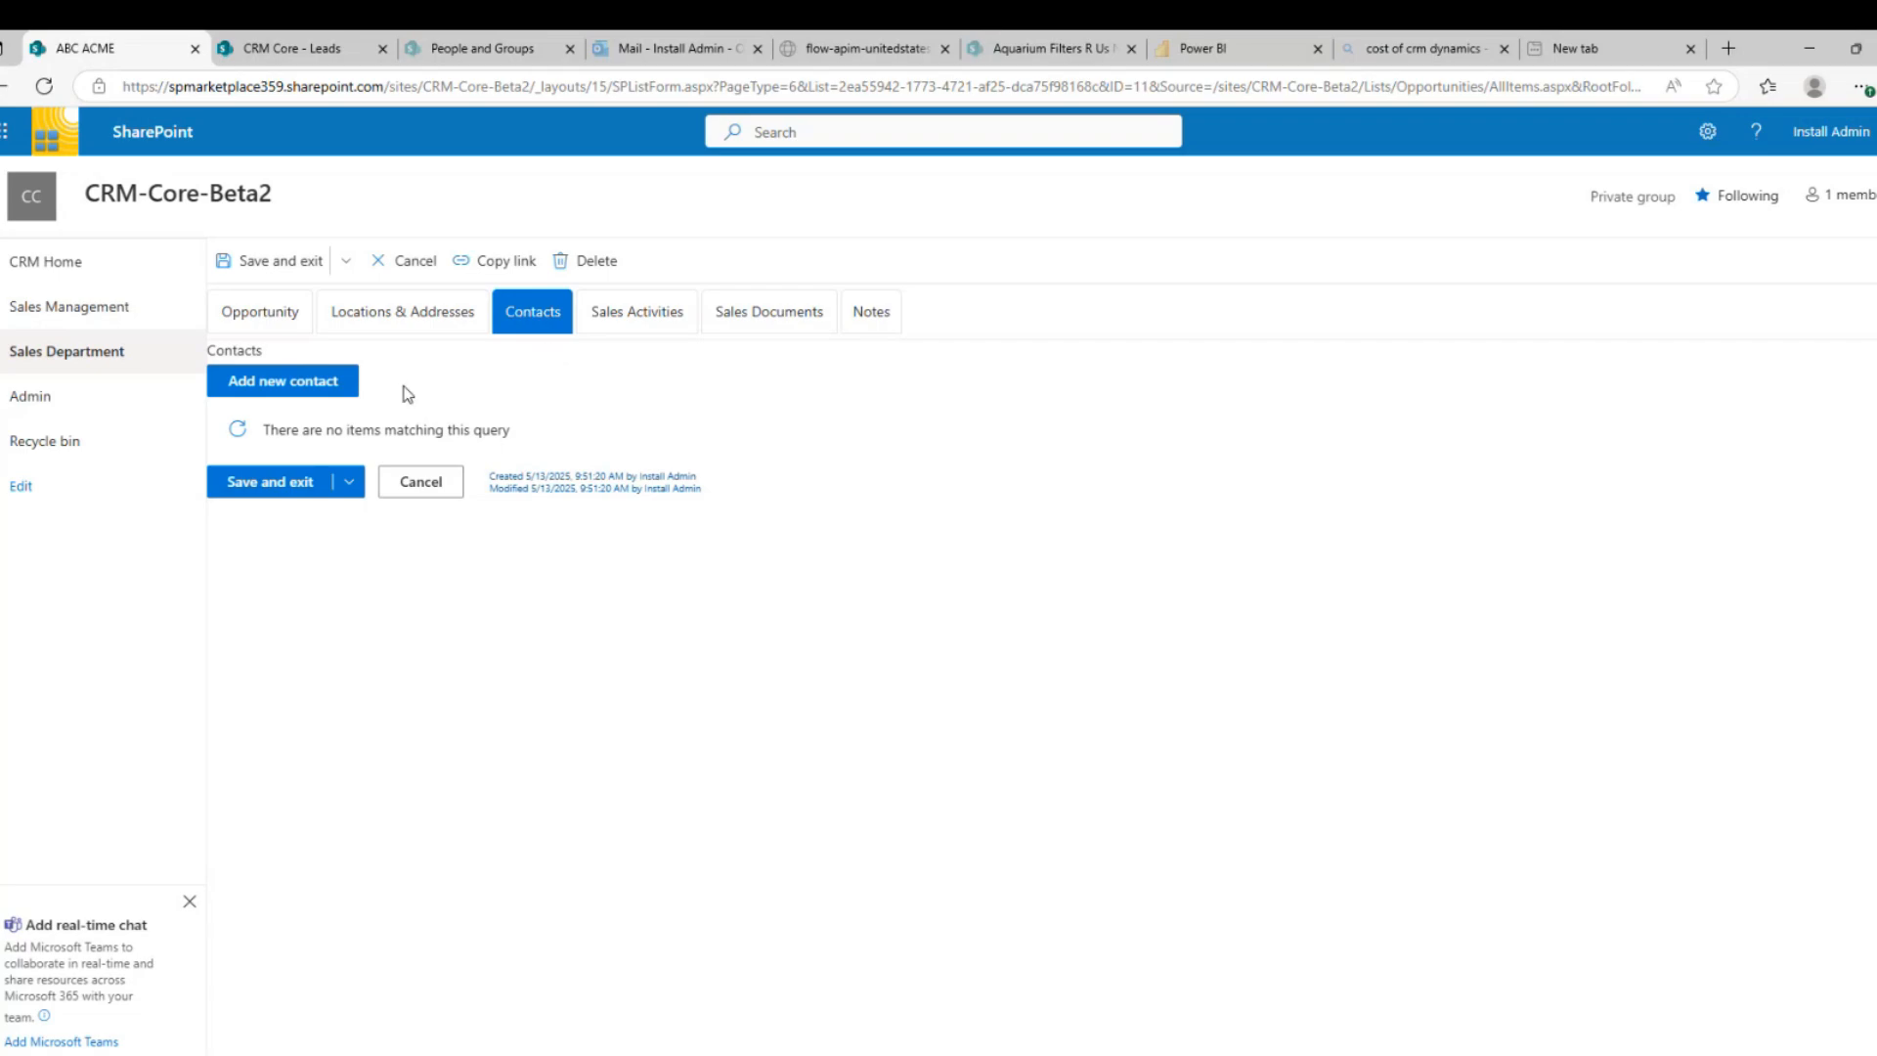
pyautogui.click(278, 387)
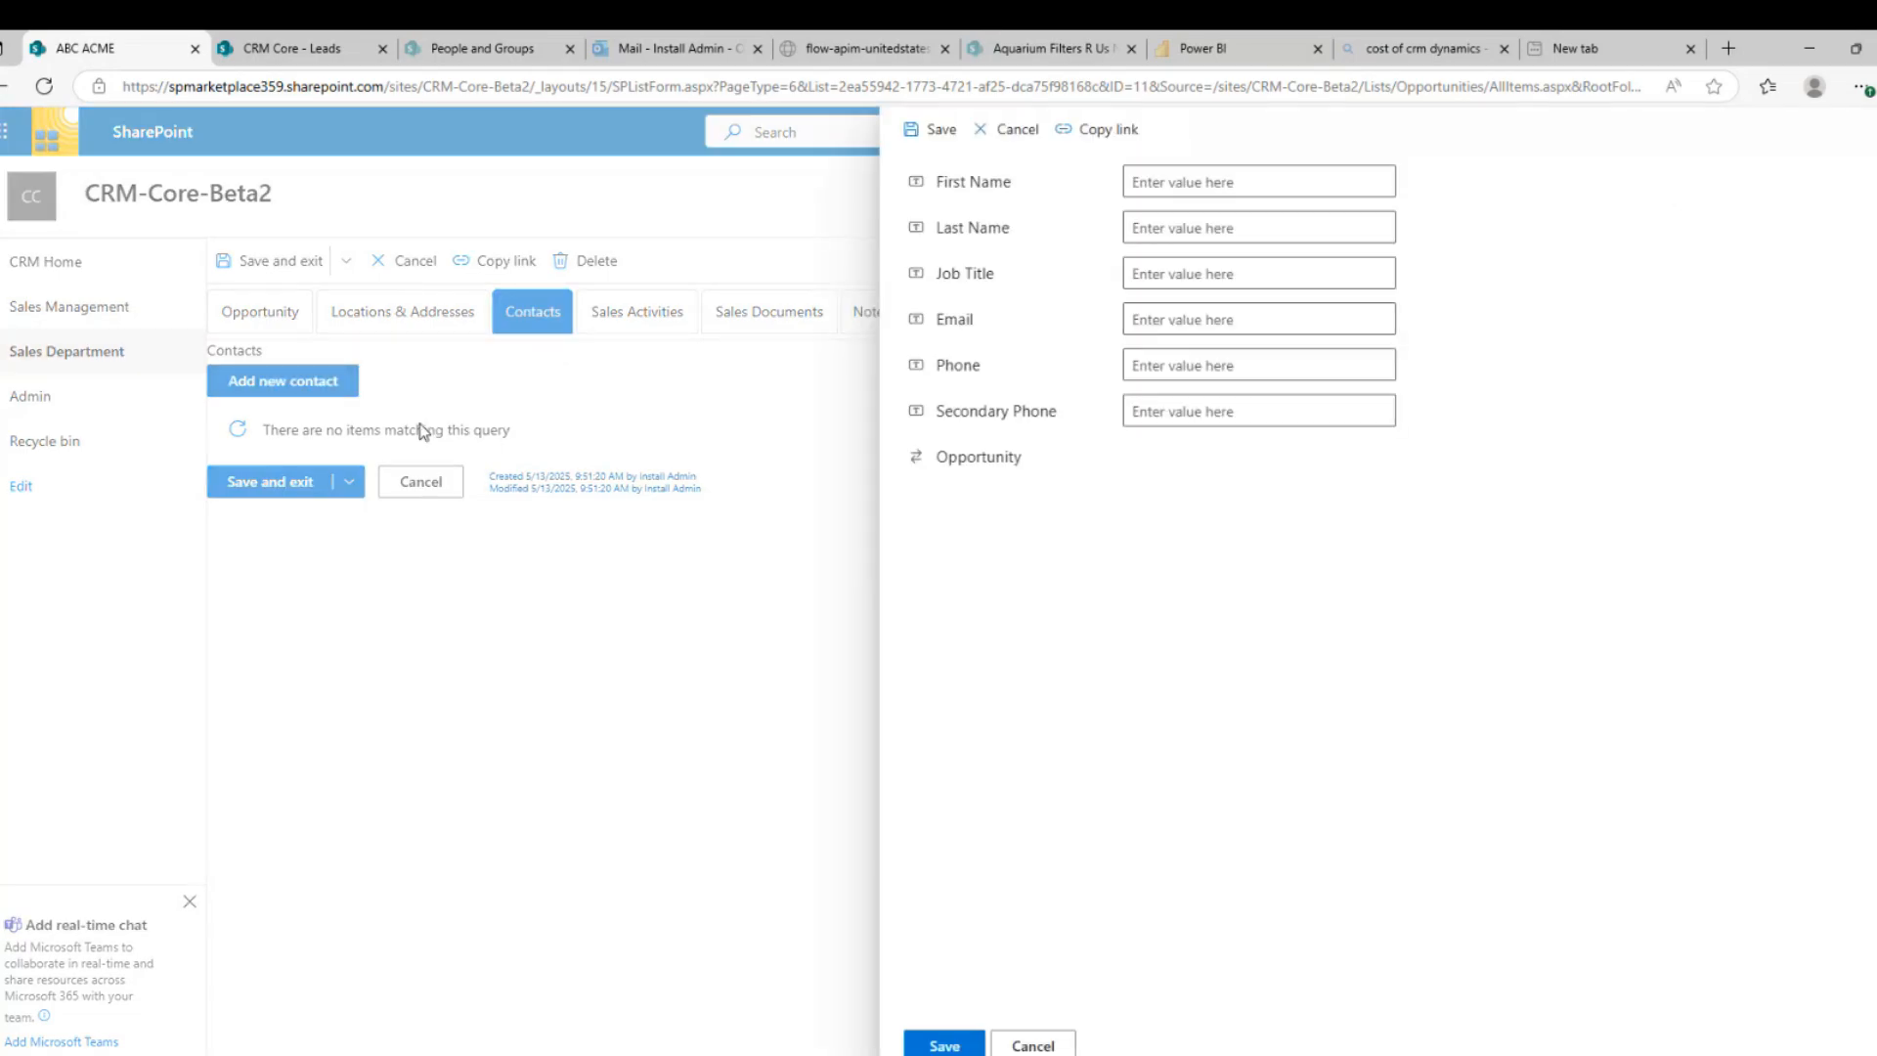
pyautogui.click(1059, 1046)
# Review the activity types in a new sales activity form, discard it, then view Sales Documents
pyautogui.click(633, 324)
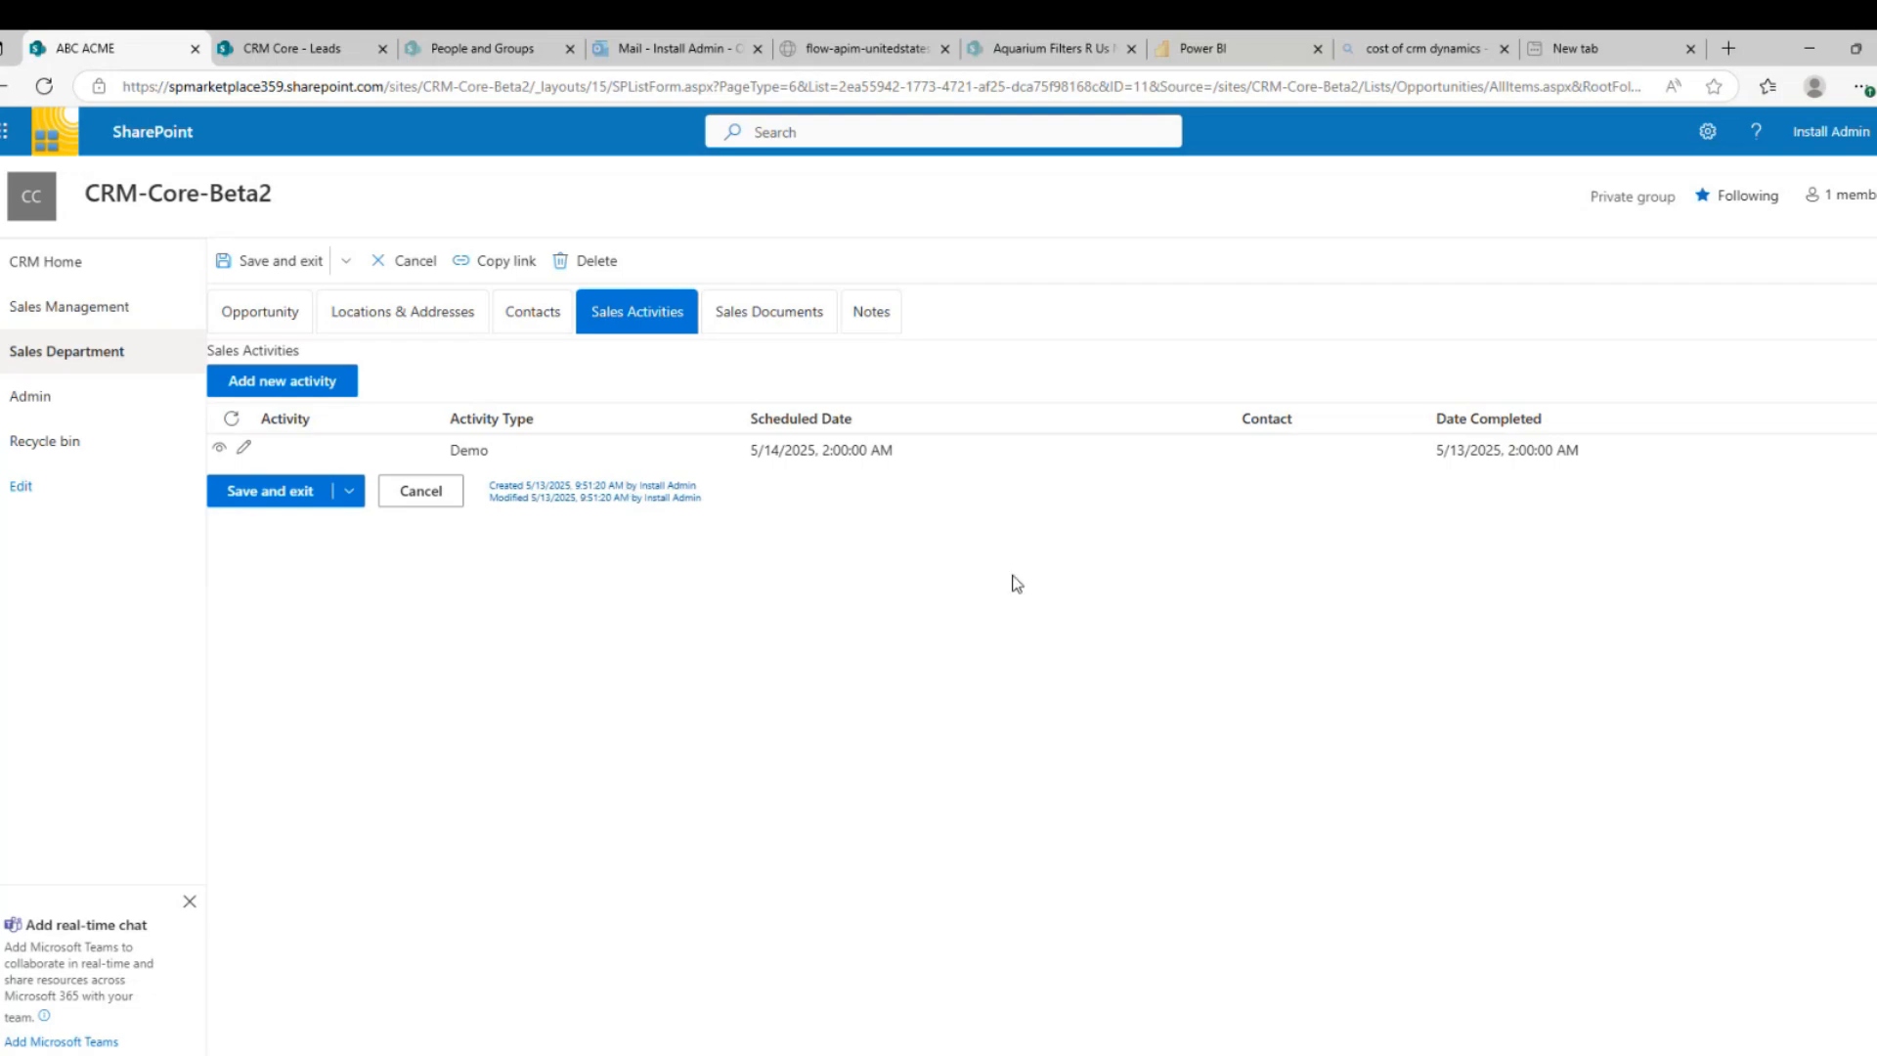
pyautogui.click(313, 384)
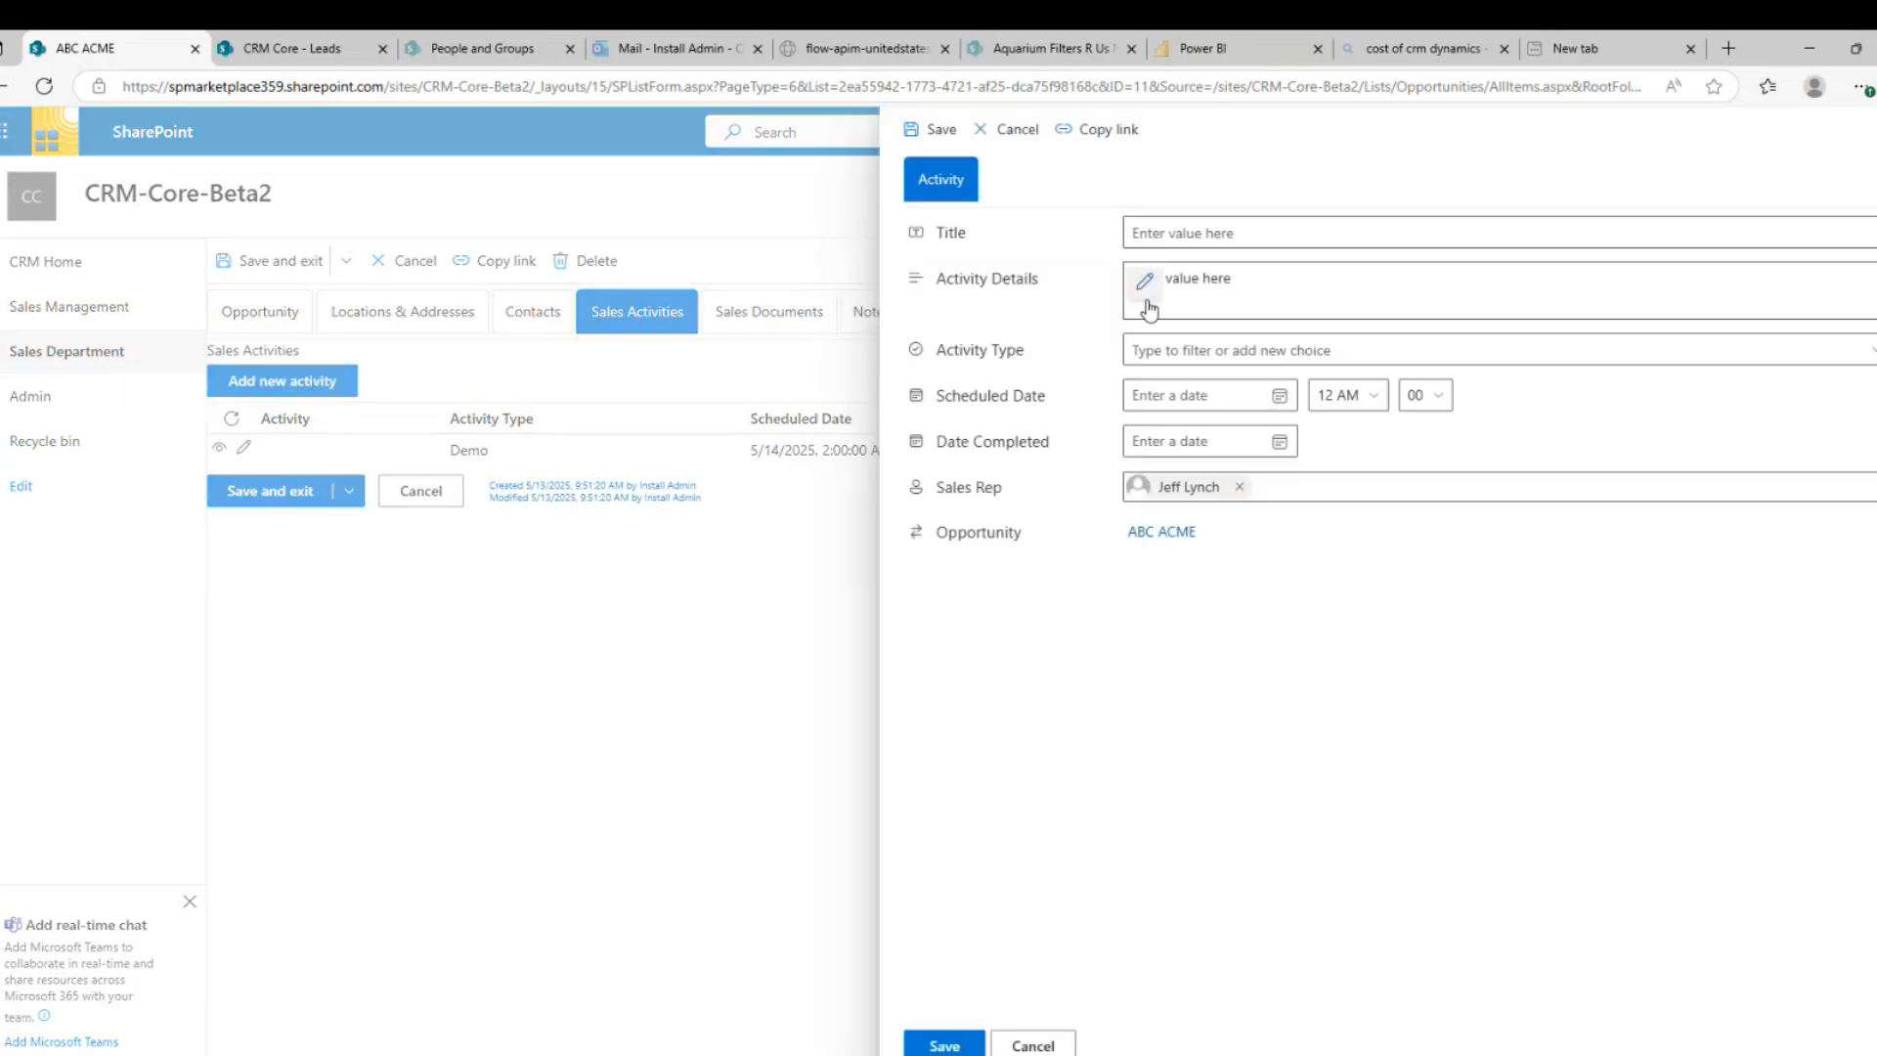
pyautogui.click(1138, 352)
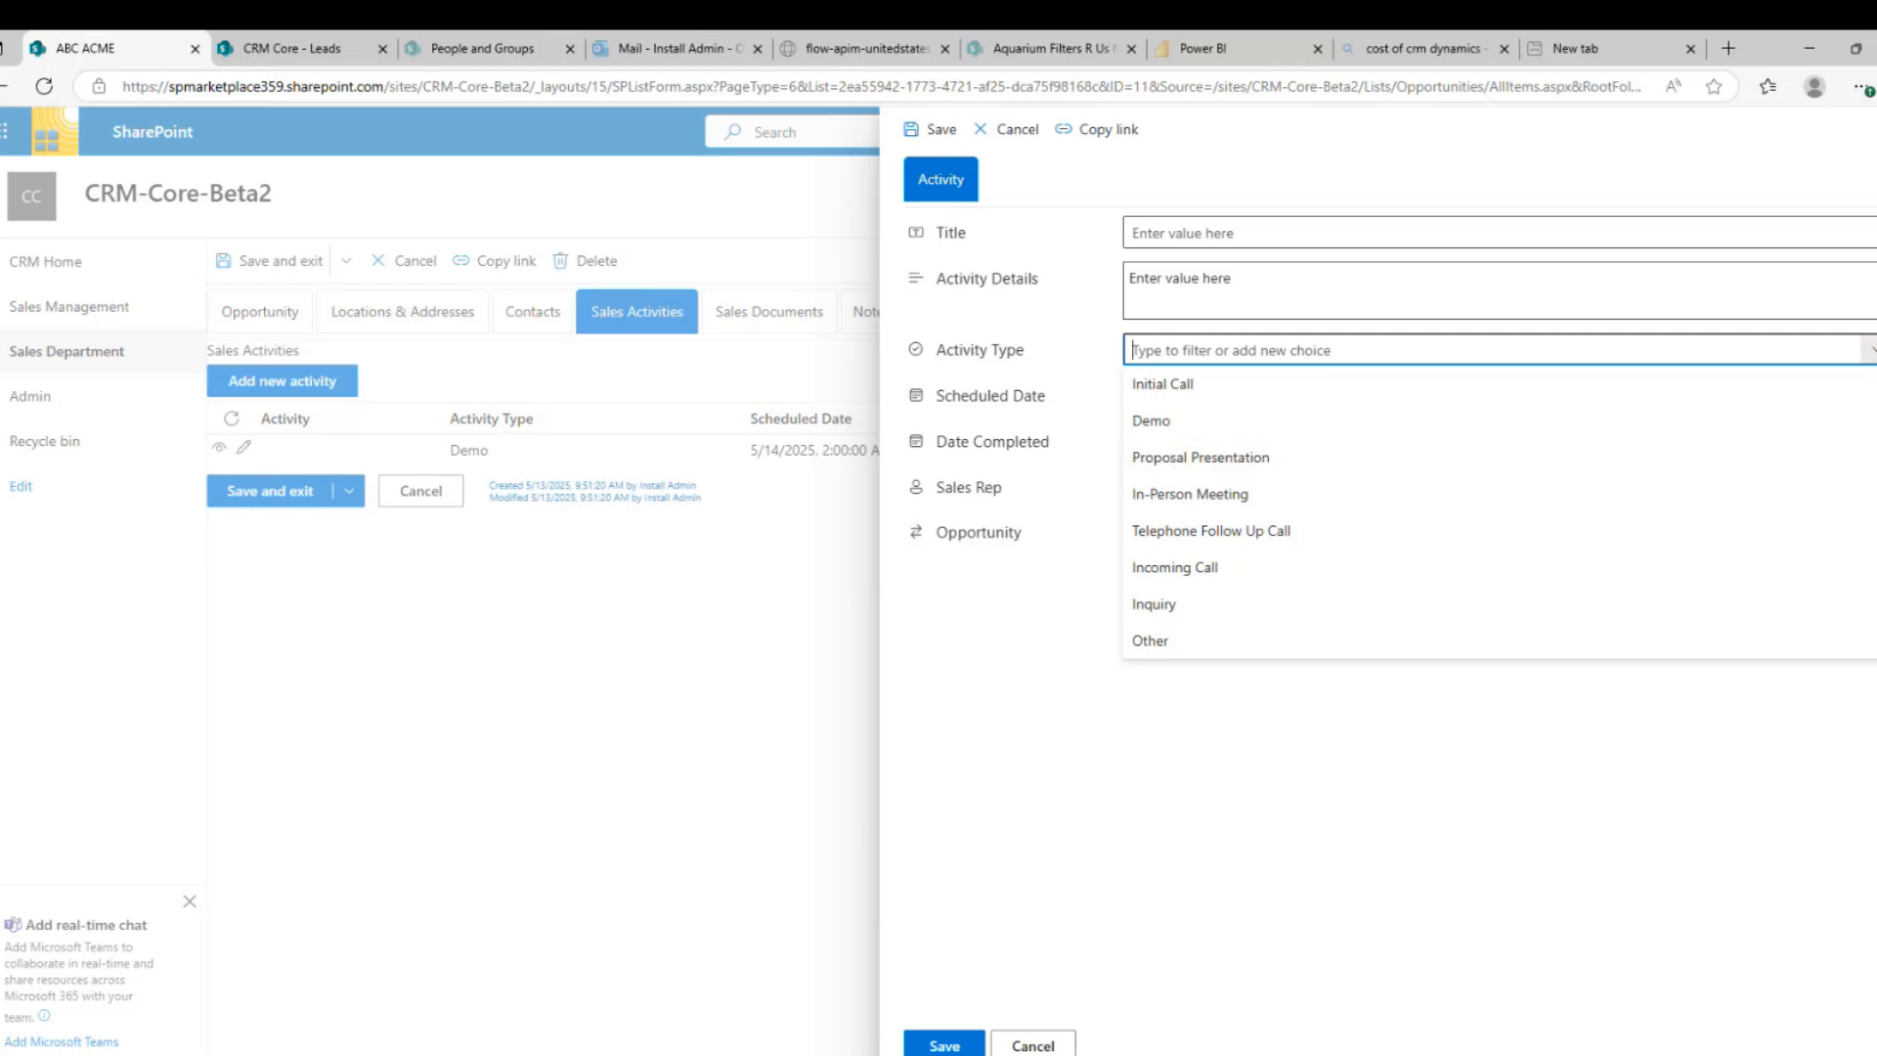
pyautogui.click(1066, 1044)
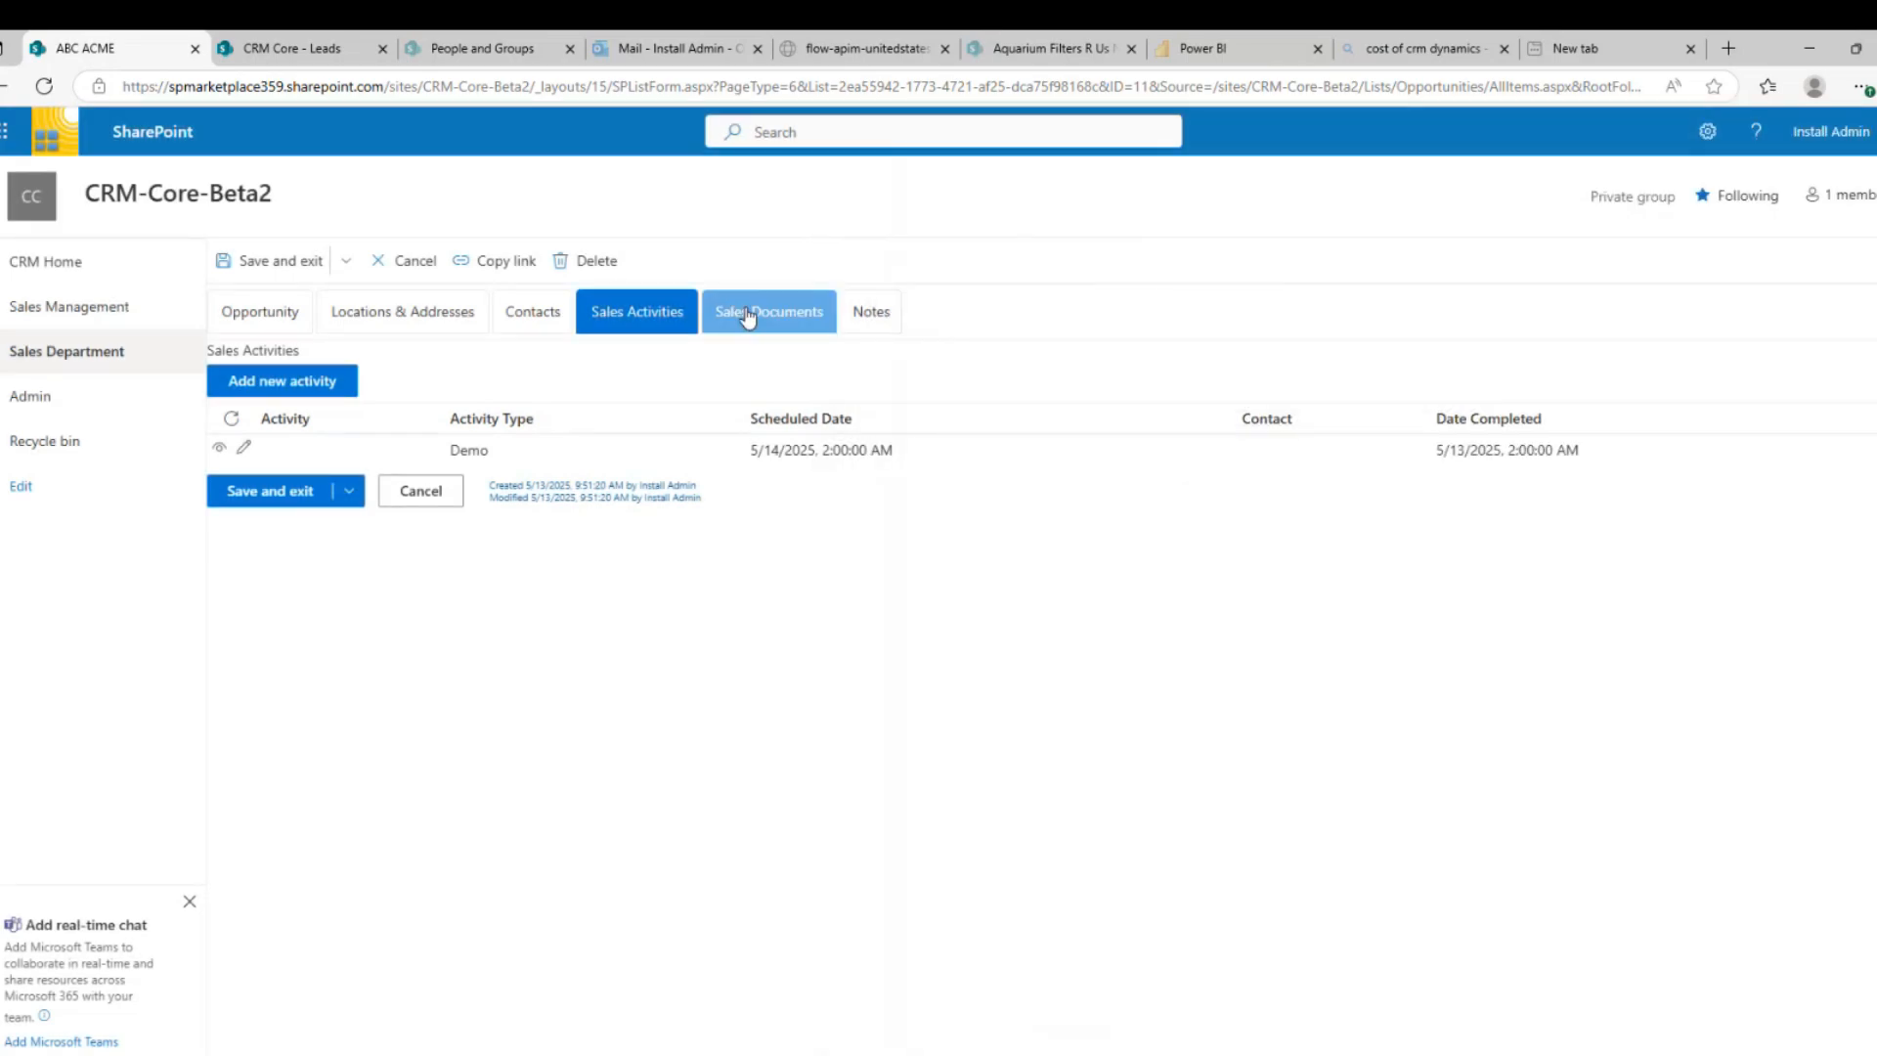
pyautogui.click(749, 314)
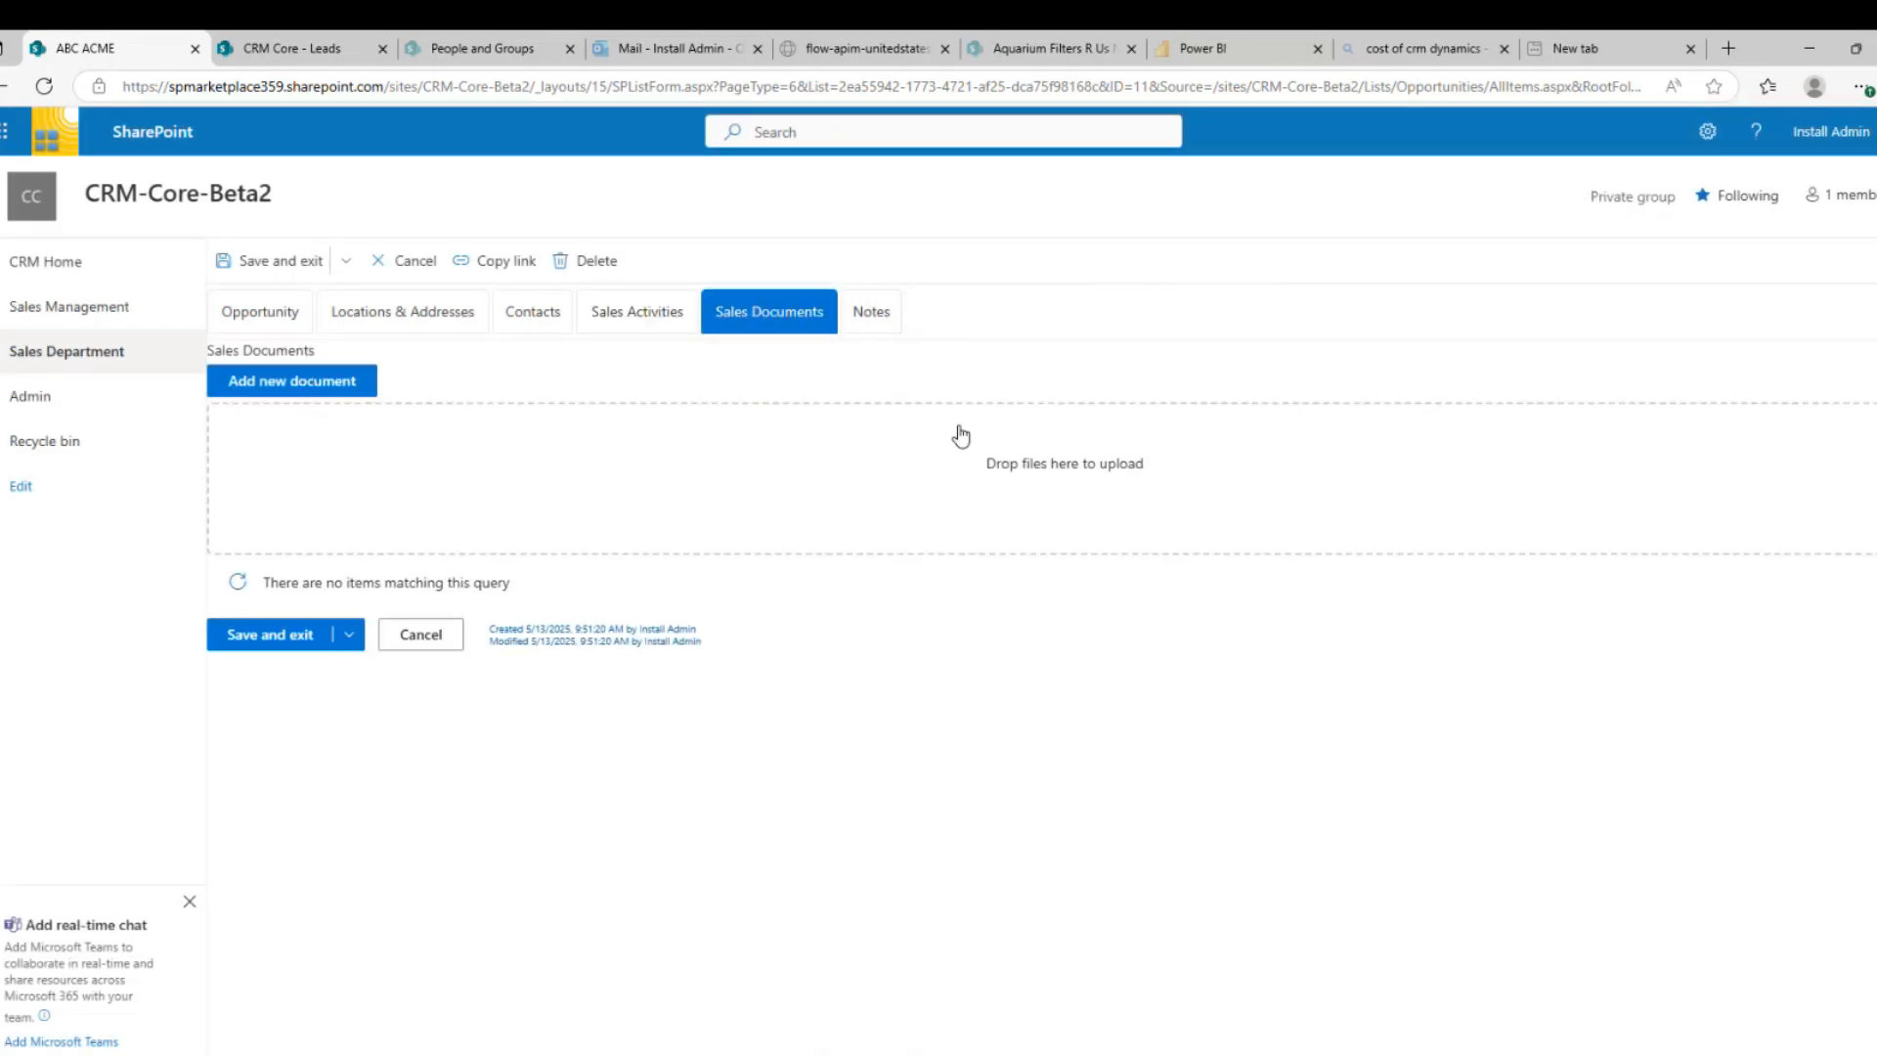
# On the Notes tab, save a new note reading 'Great first meeting, now to put together the presentation'
pyautogui.click(874, 315)
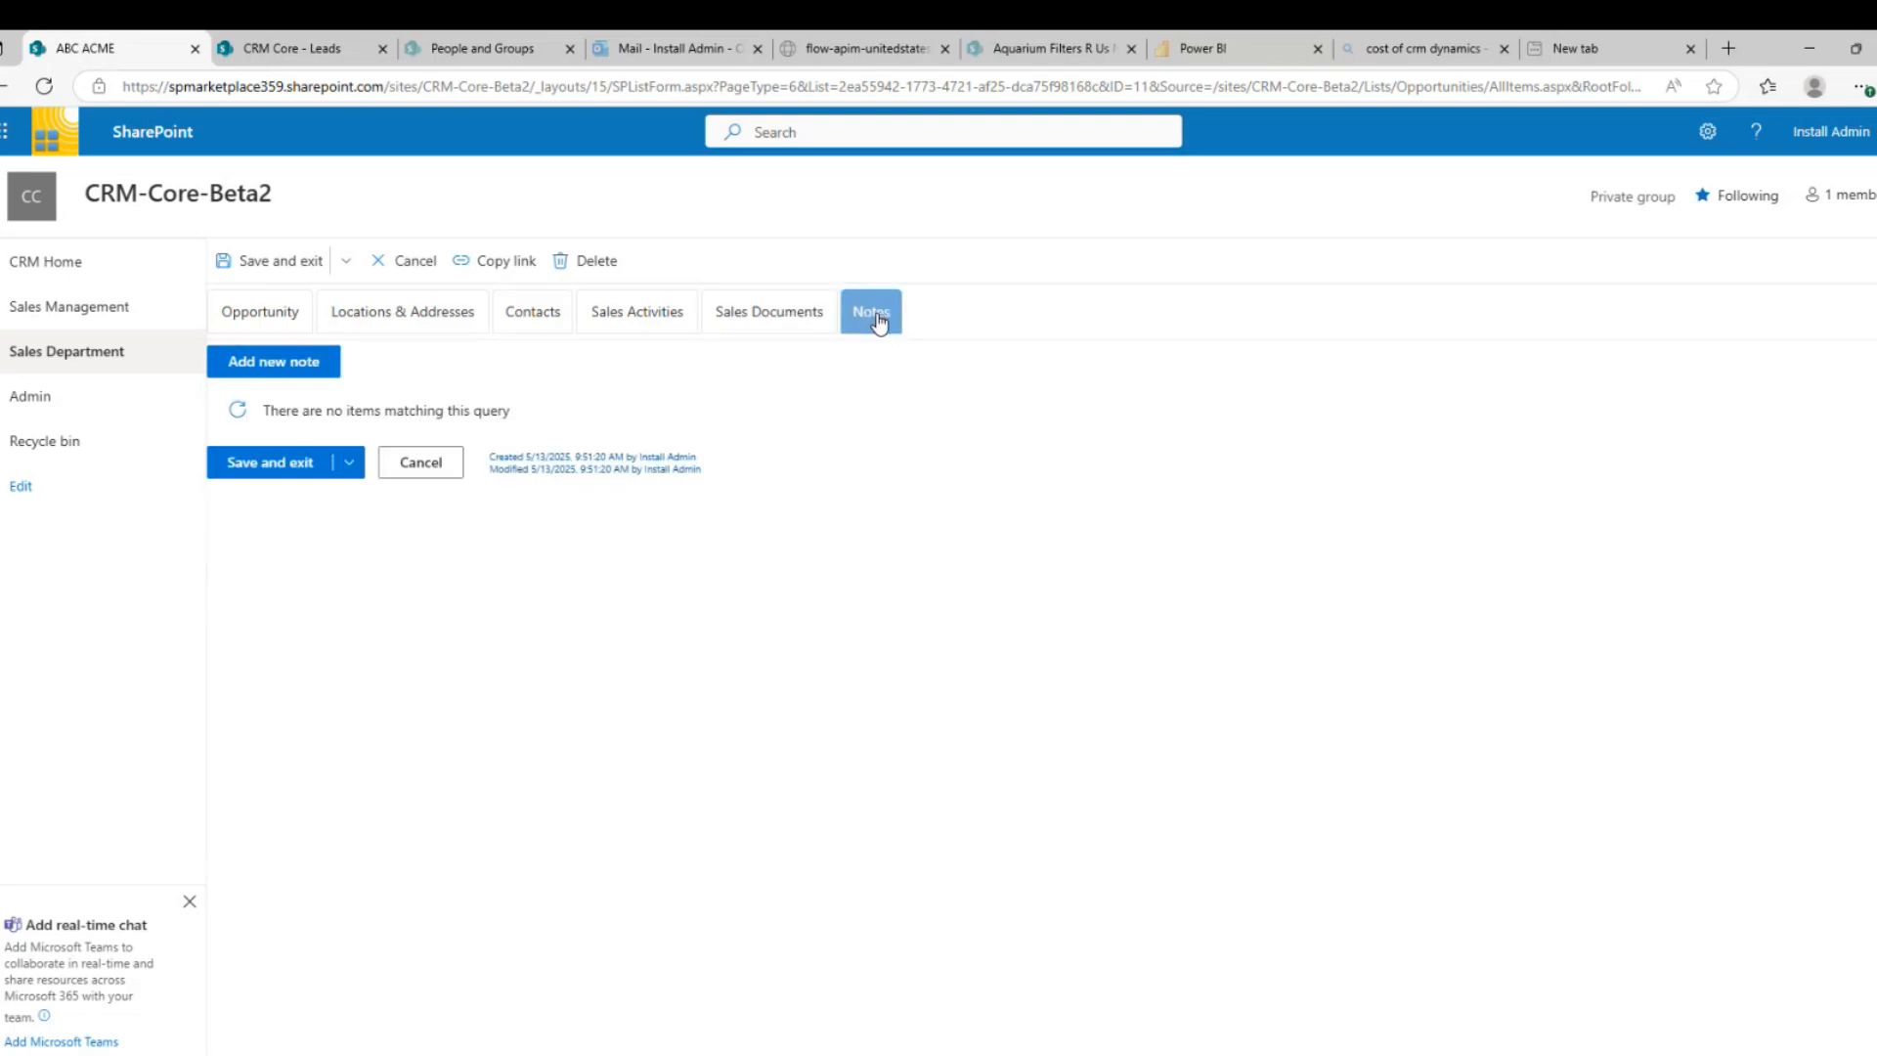
pyautogui.click(271, 364)
pyautogui.click(1168, 195)
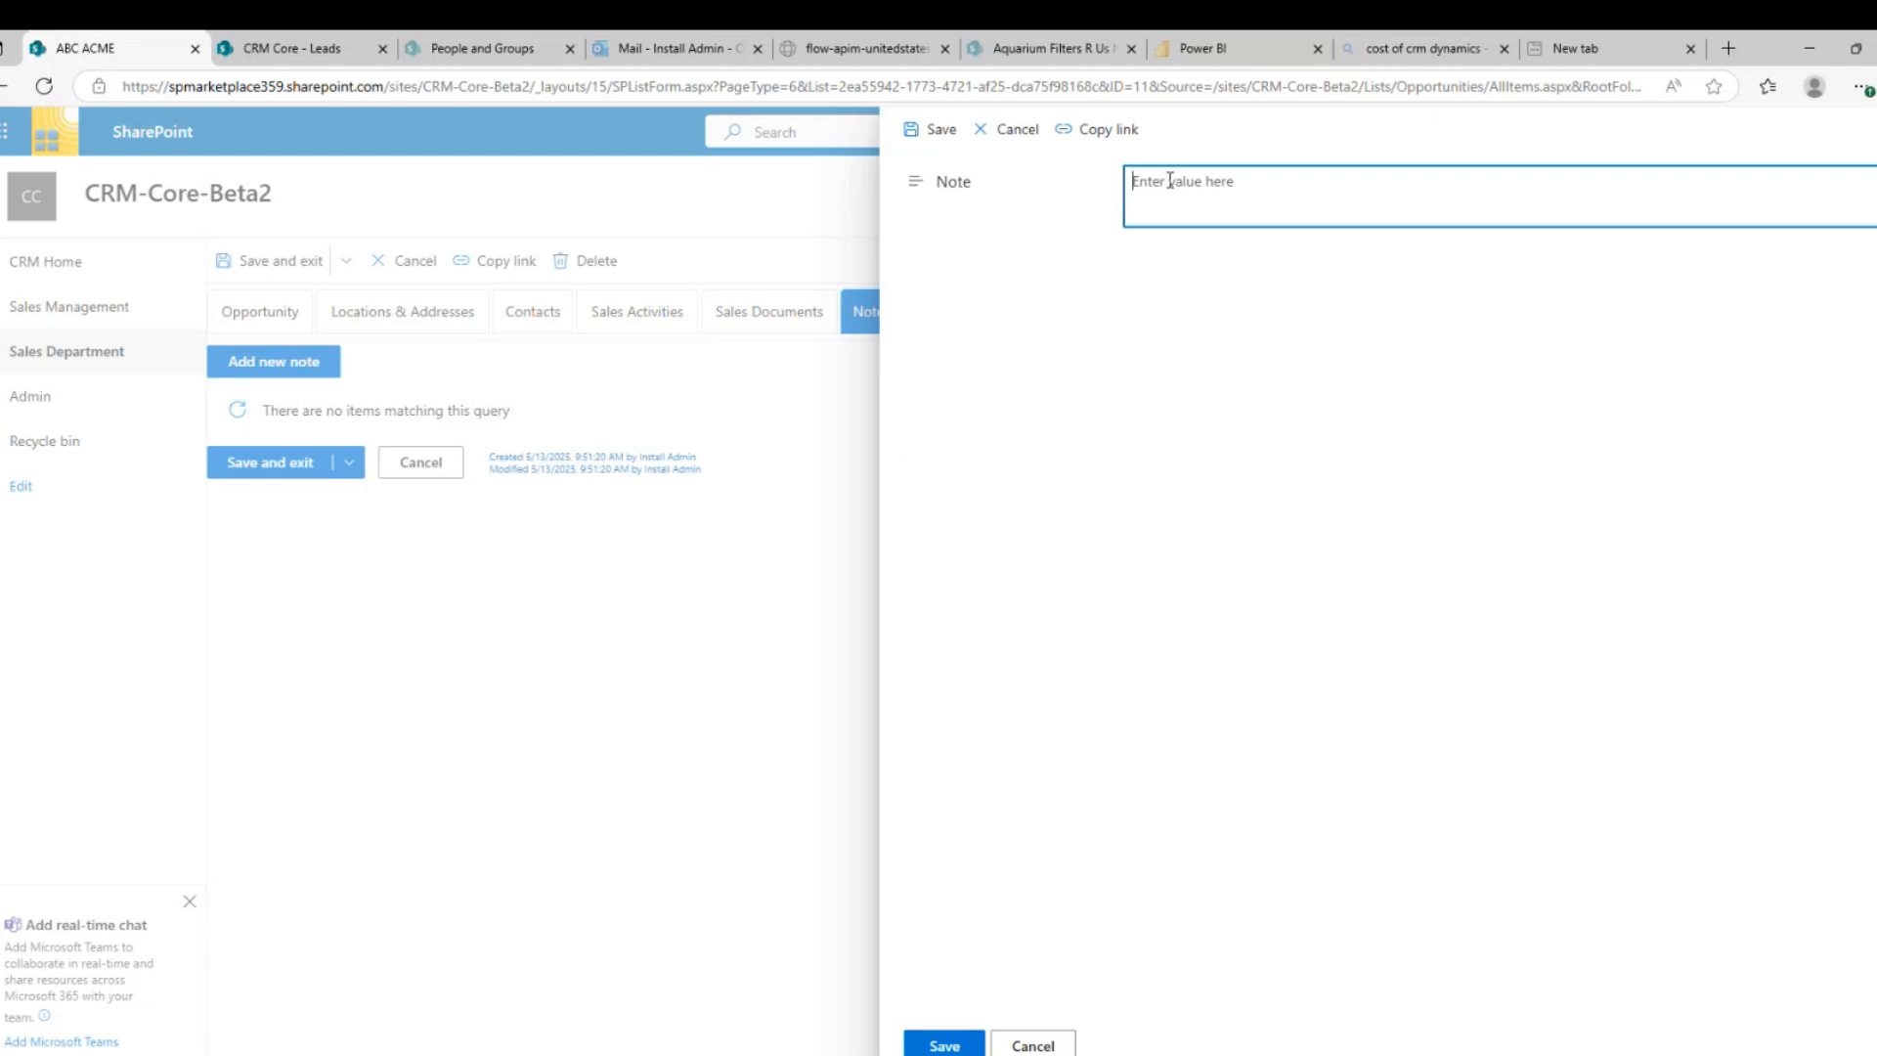
pyautogui.write('Great first meeting, now to put together the ')
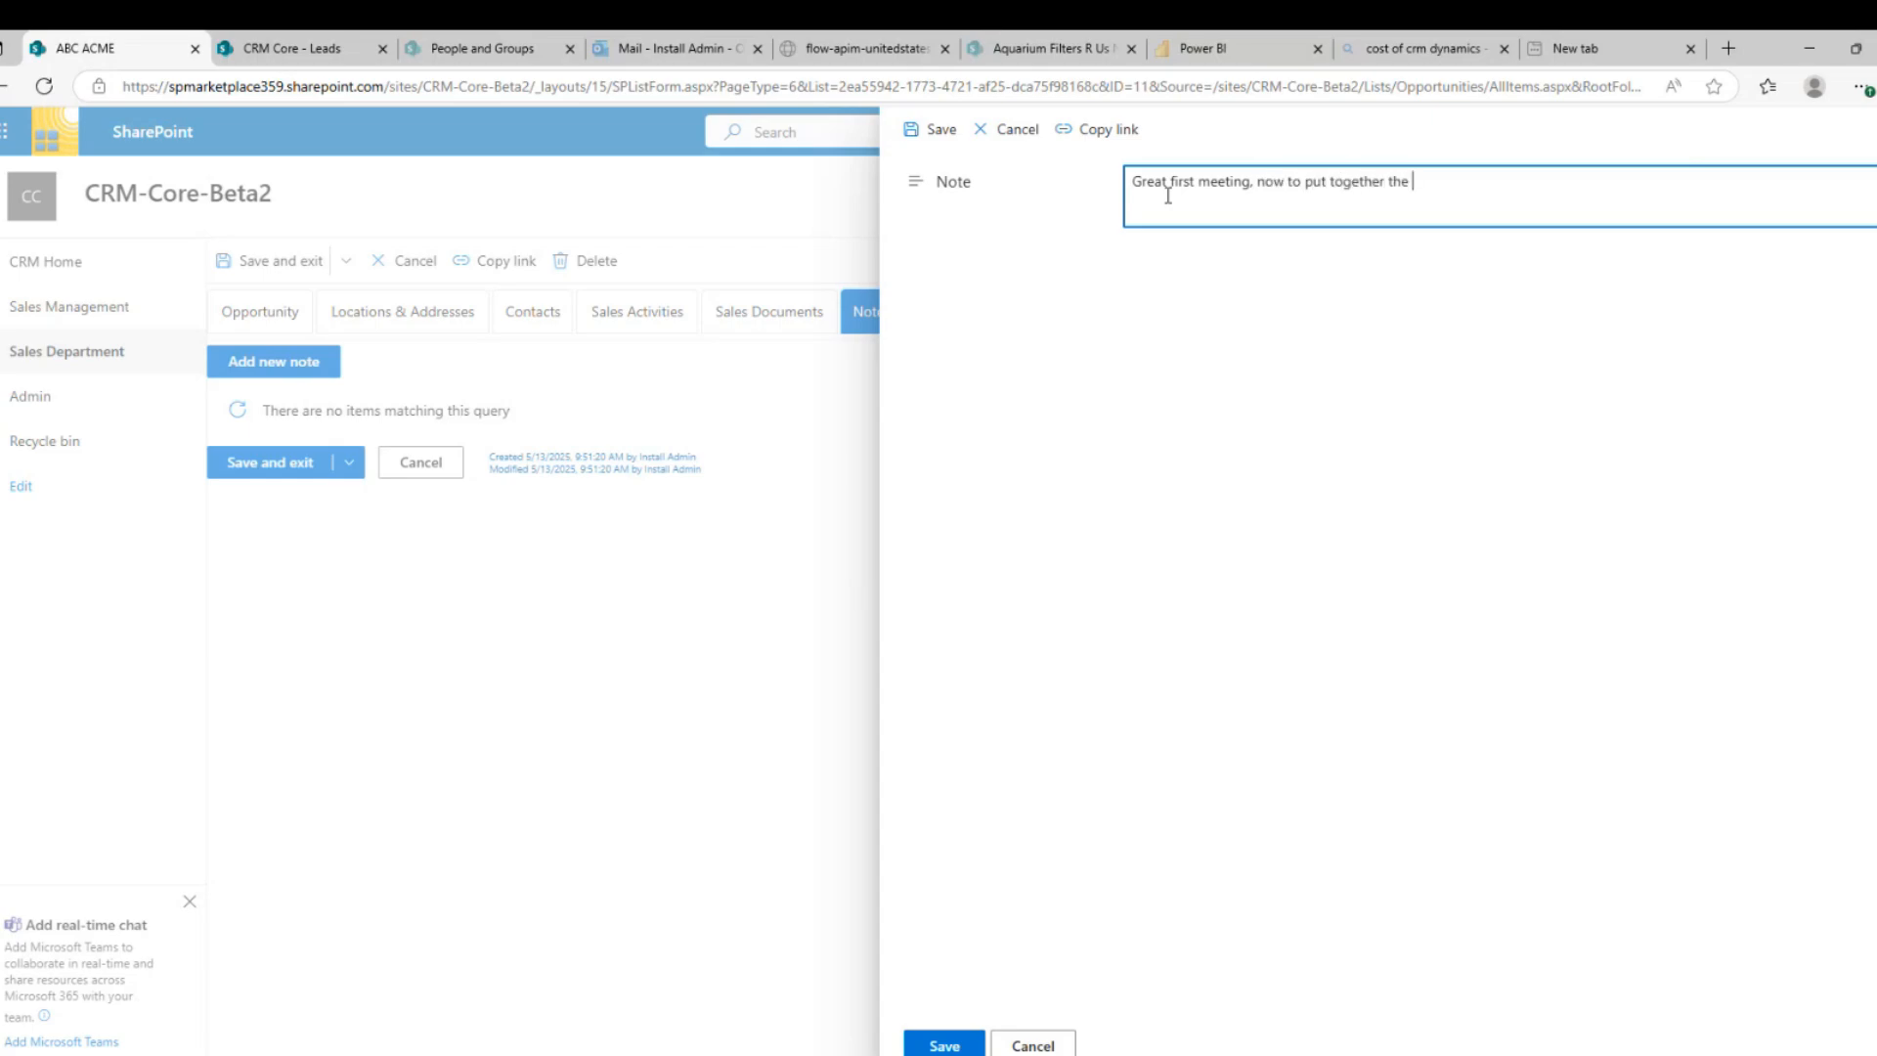
pyautogui.write('presentation')
pyautogui.click(944, 1045)
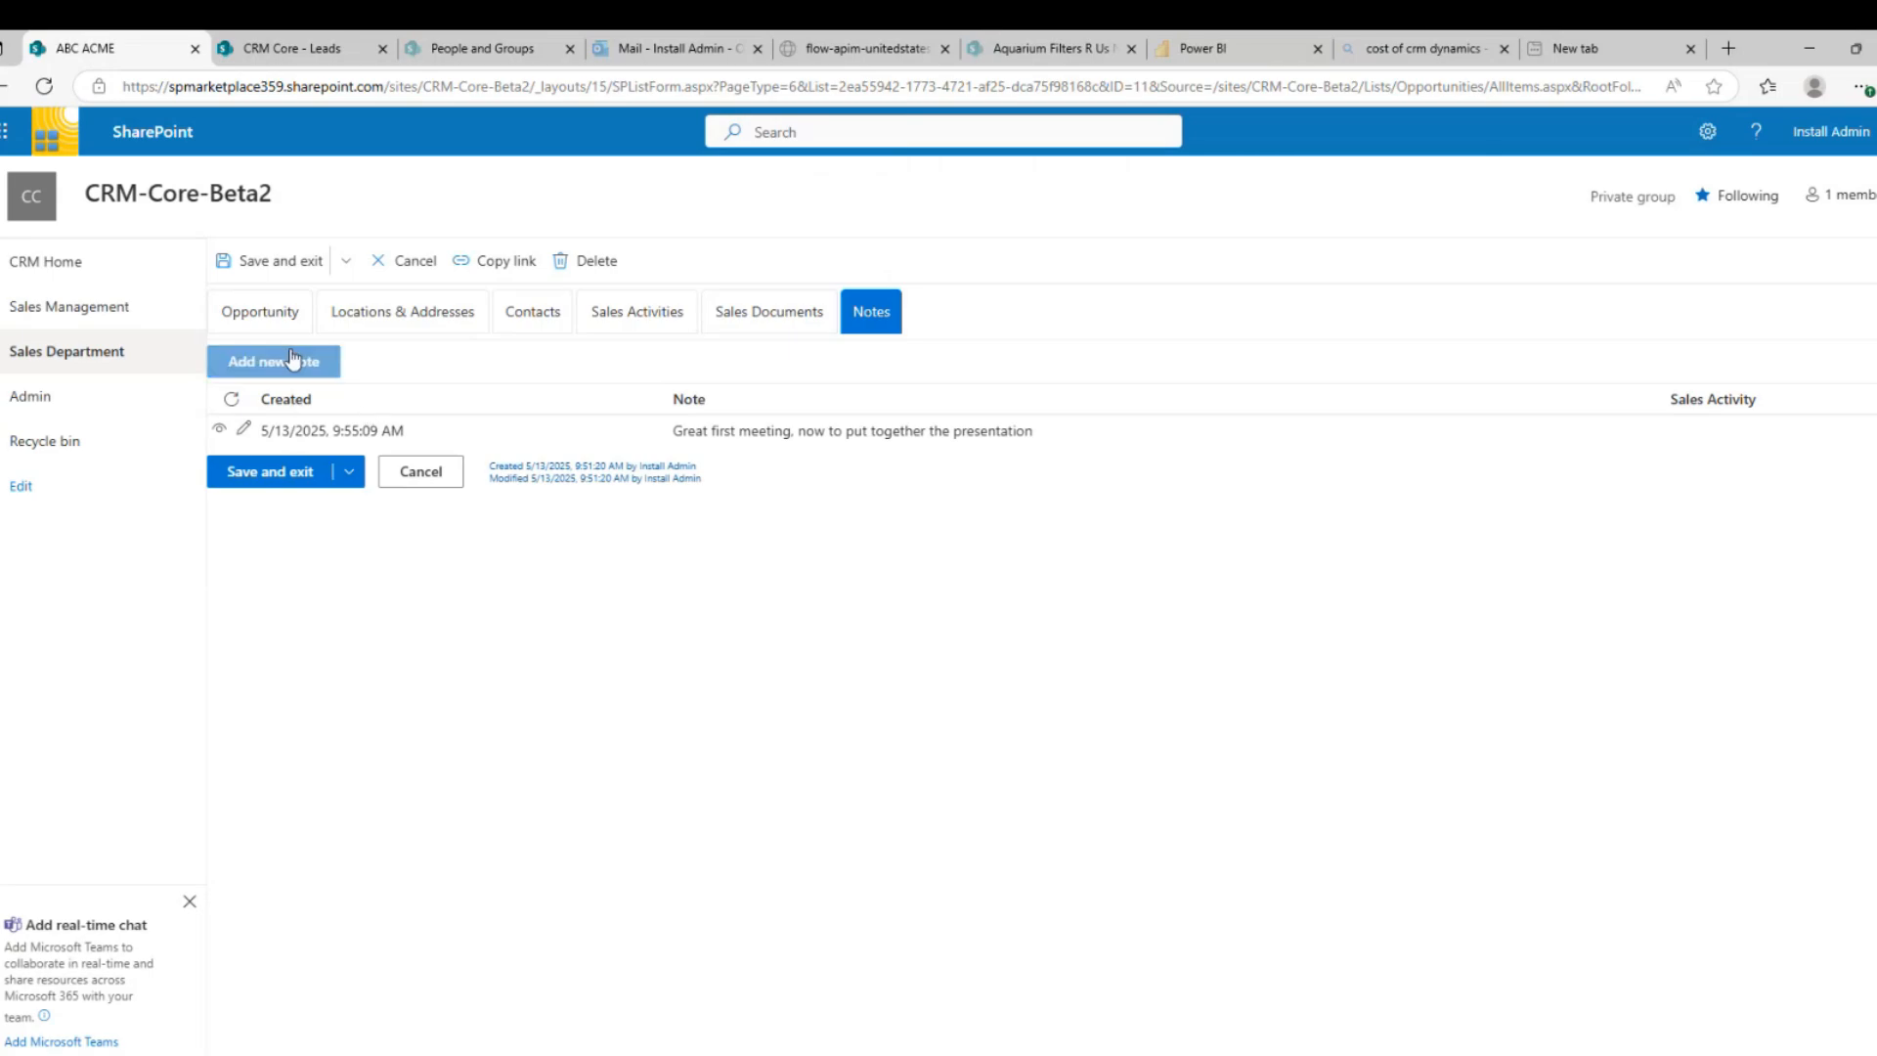
# Set the Opportunity Status to Closed Won on the Opportunity tab, then save and exit
pyautogui.click(262, 320)
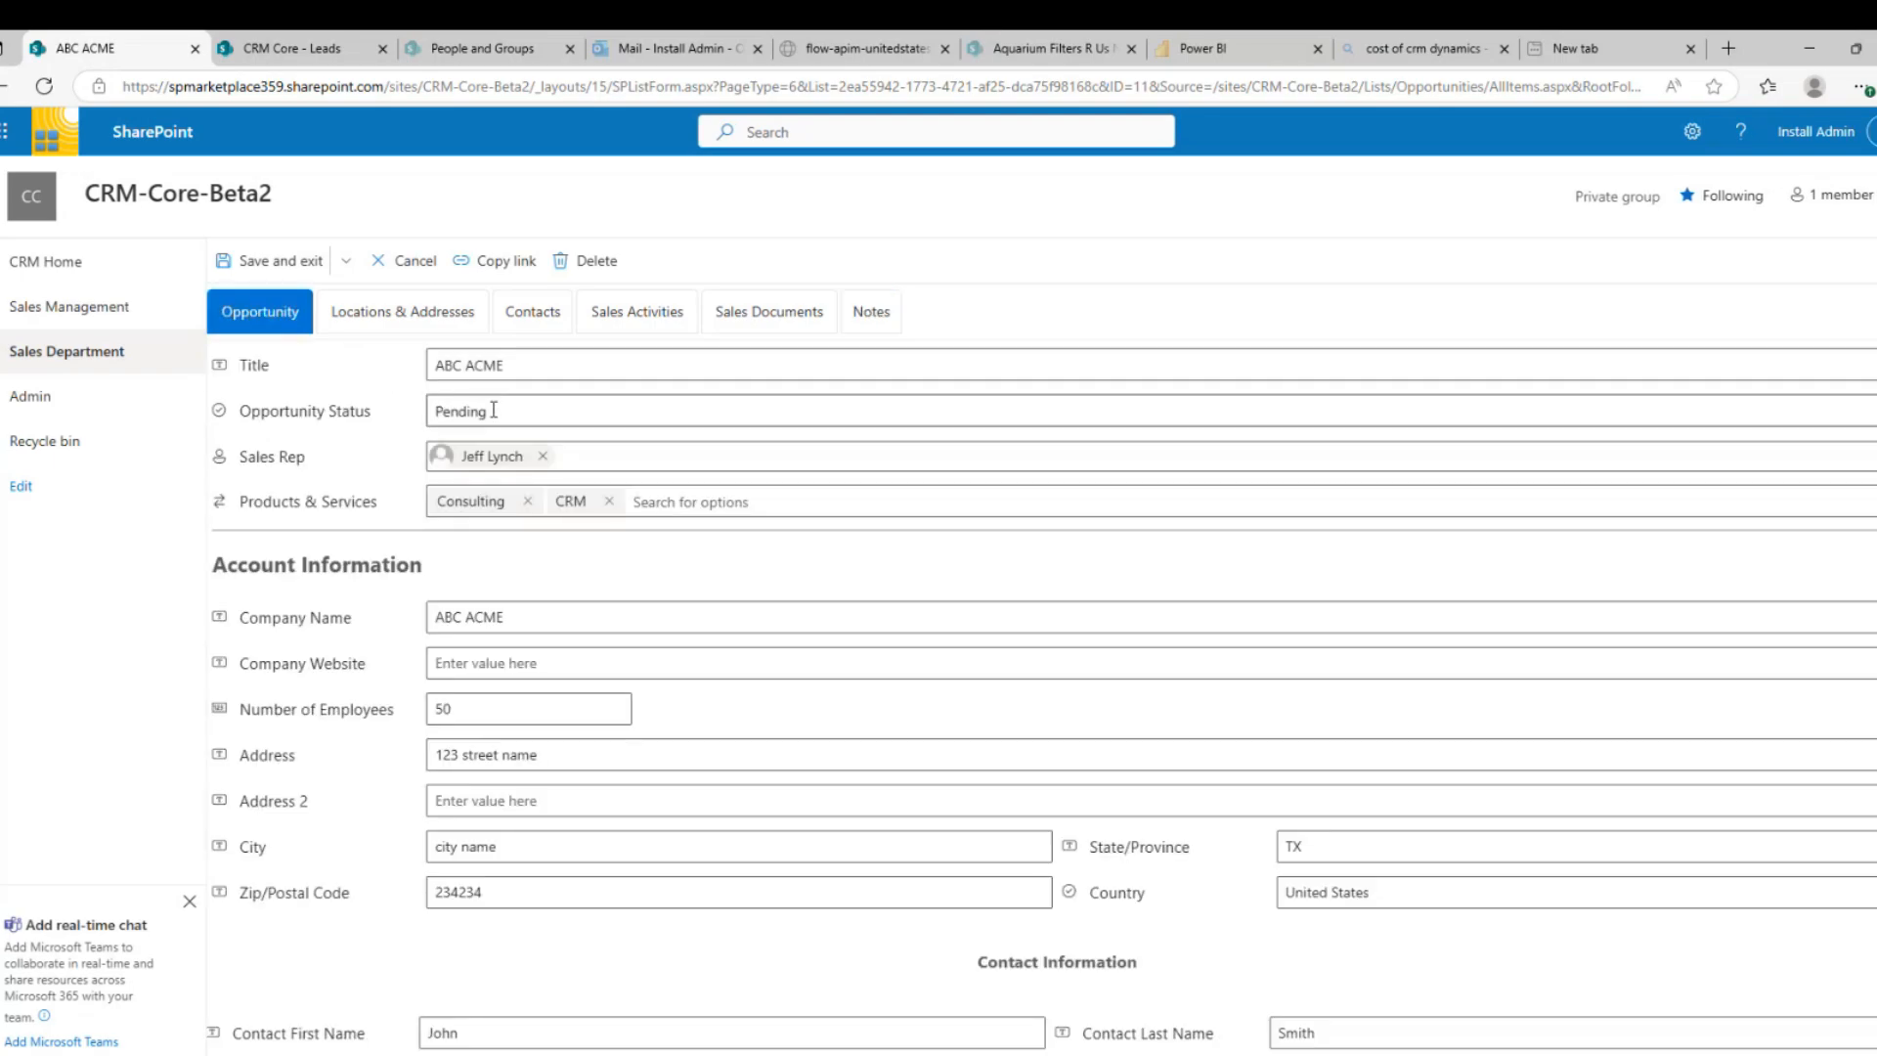
pyautogui.click(493, 410)
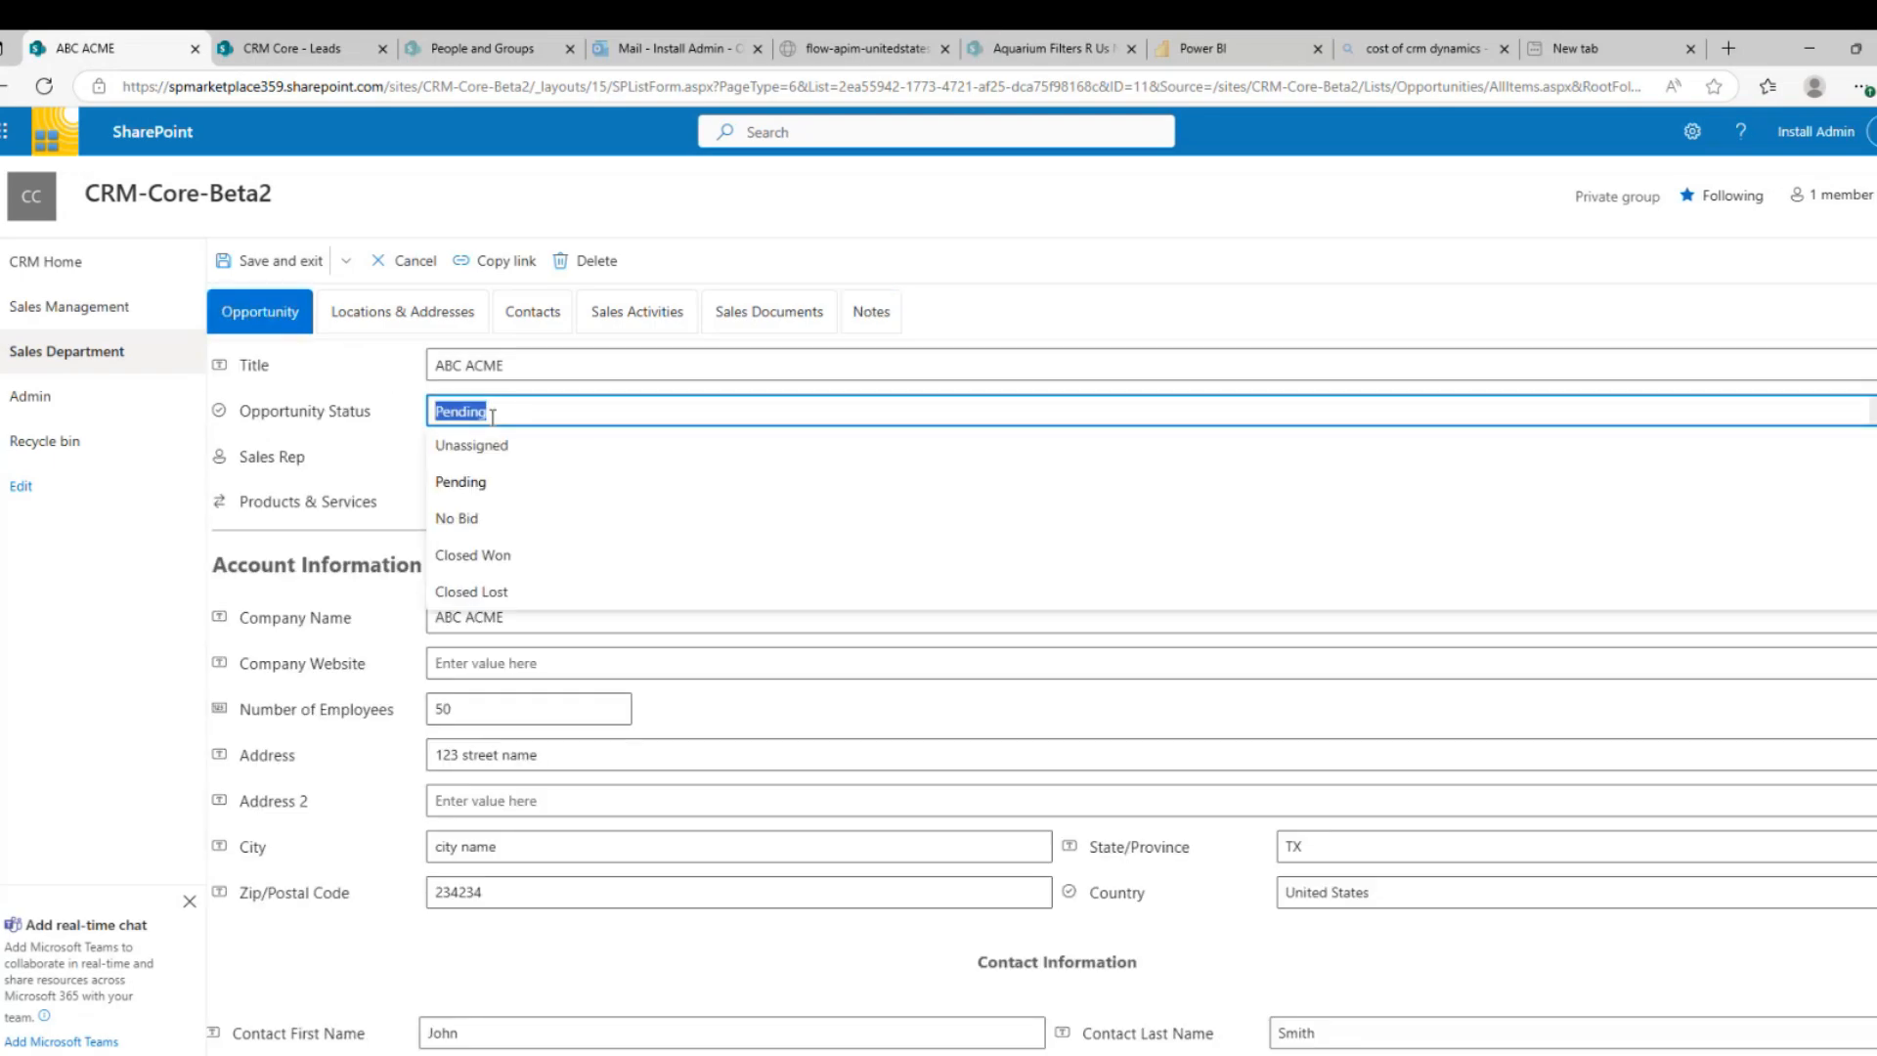
pyautogui.click(476, 559)
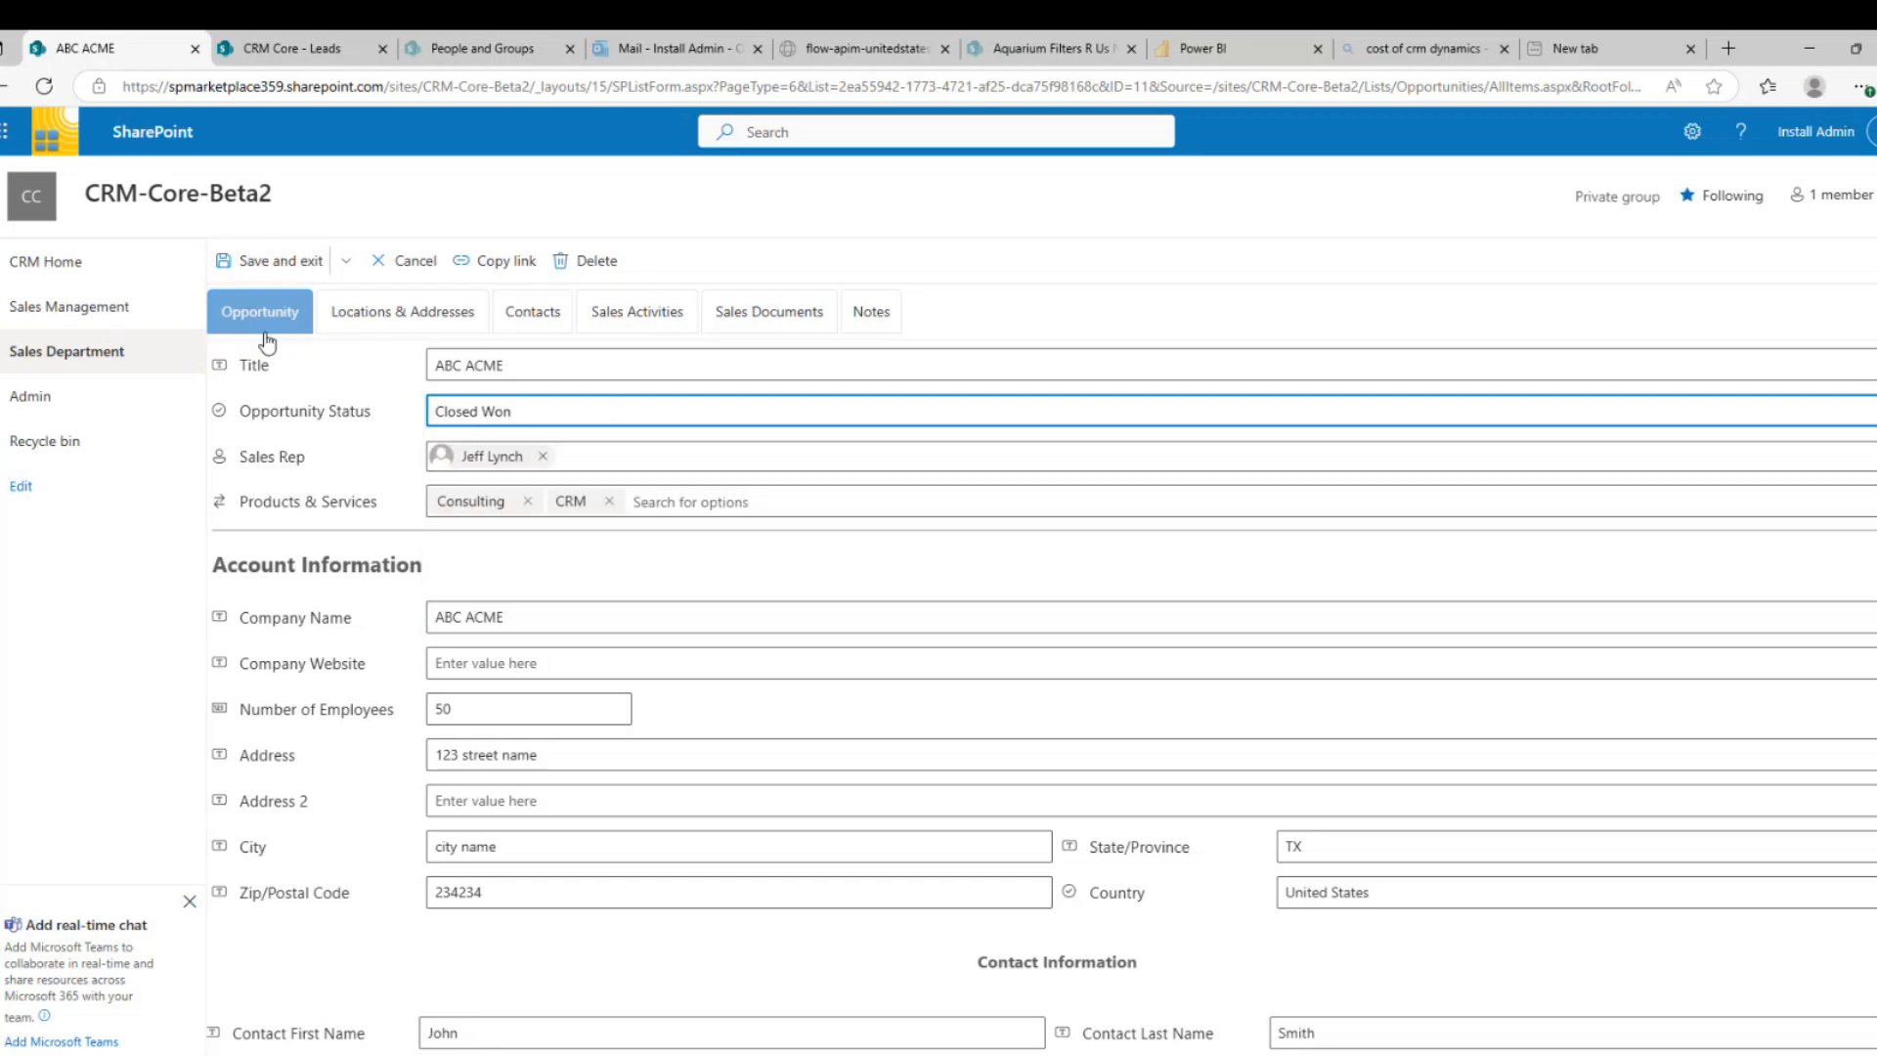
pyautogui.click(278, 262)
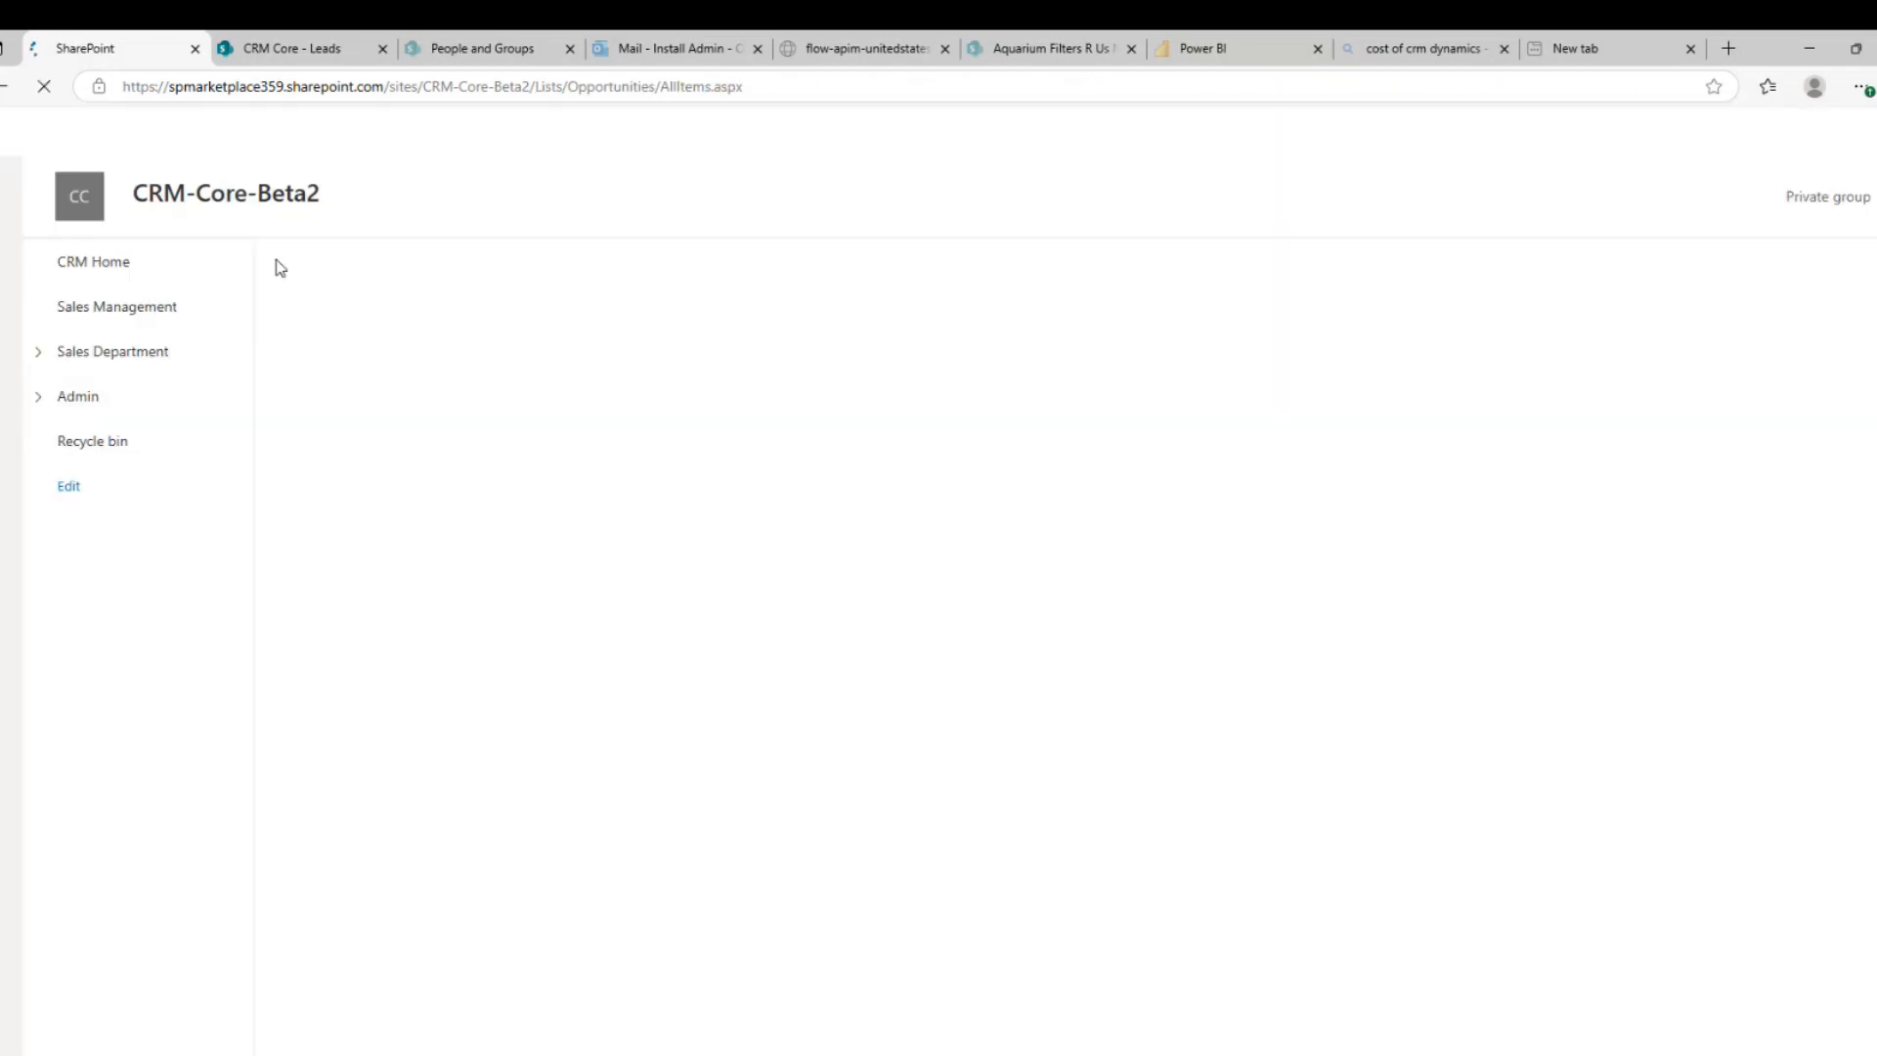
# Open the Accounts list under Sales Department and edit the ABC Fish Company account
pyautogui.click(41, 356)
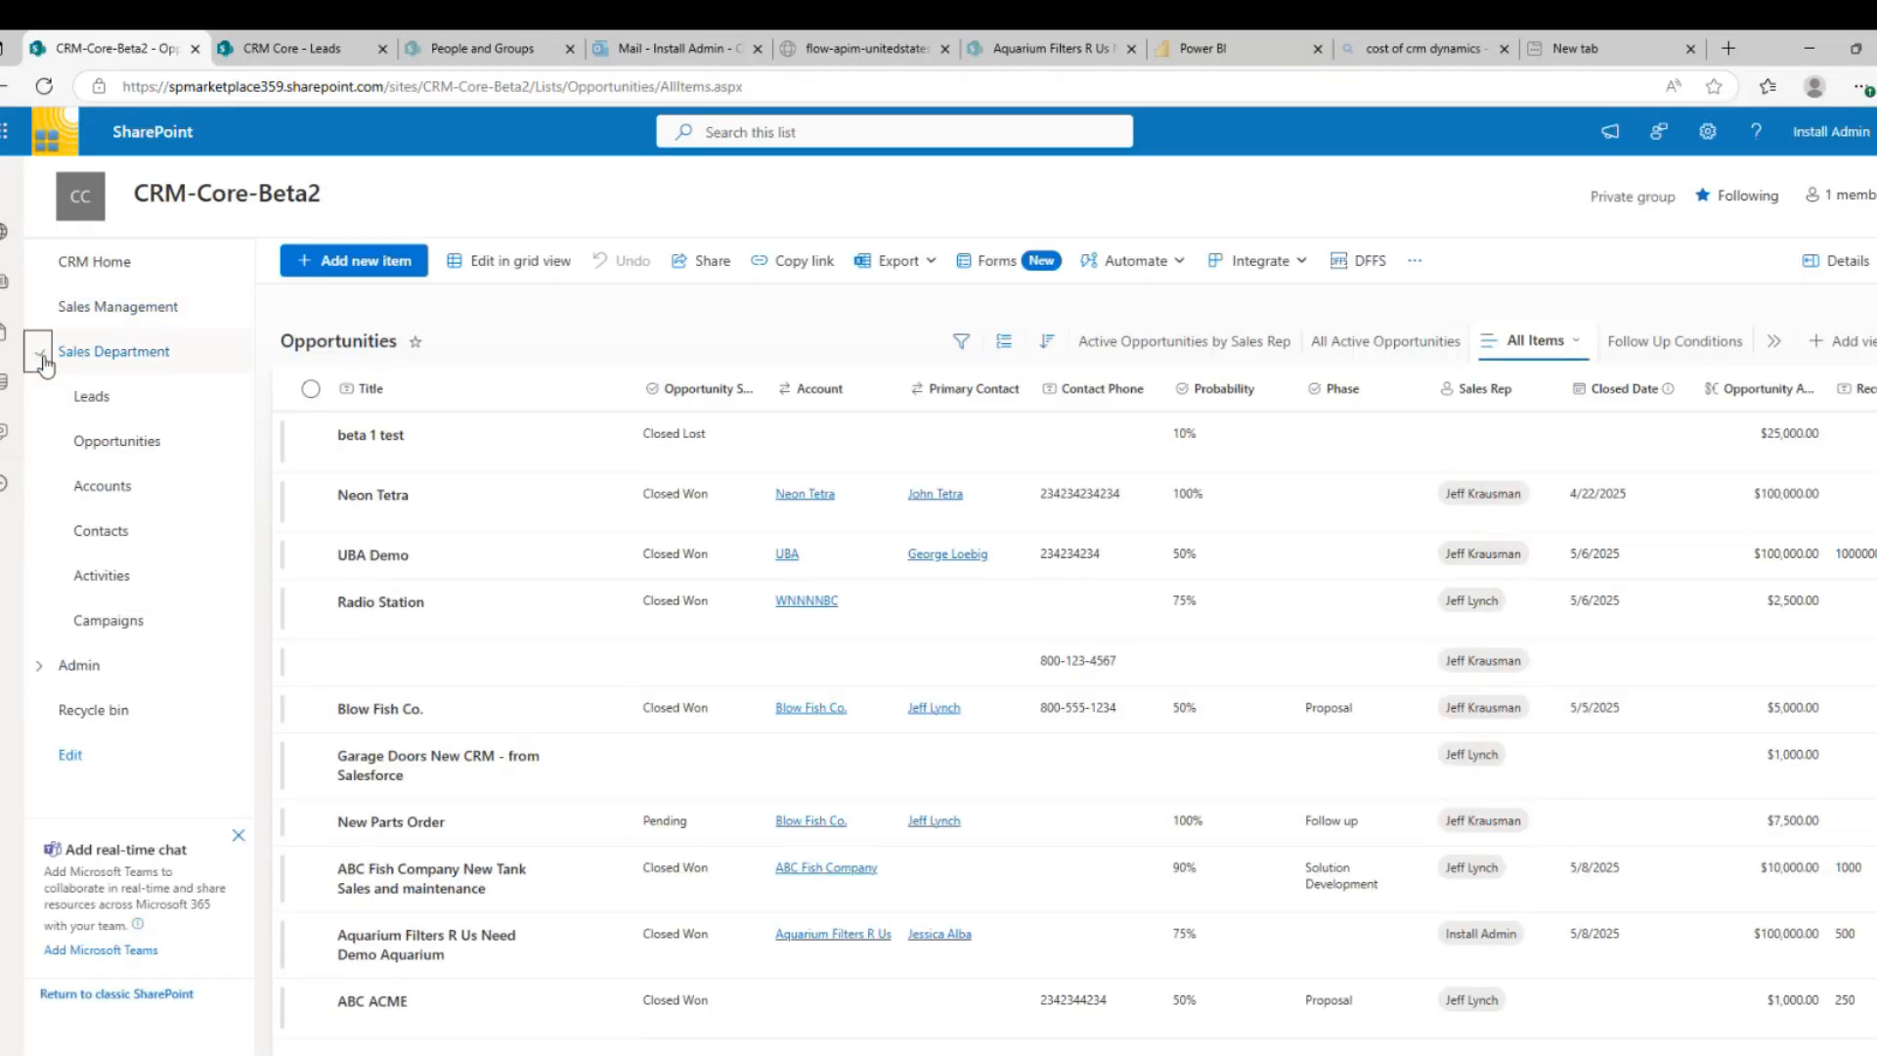
pyautogui.click(100, 489)
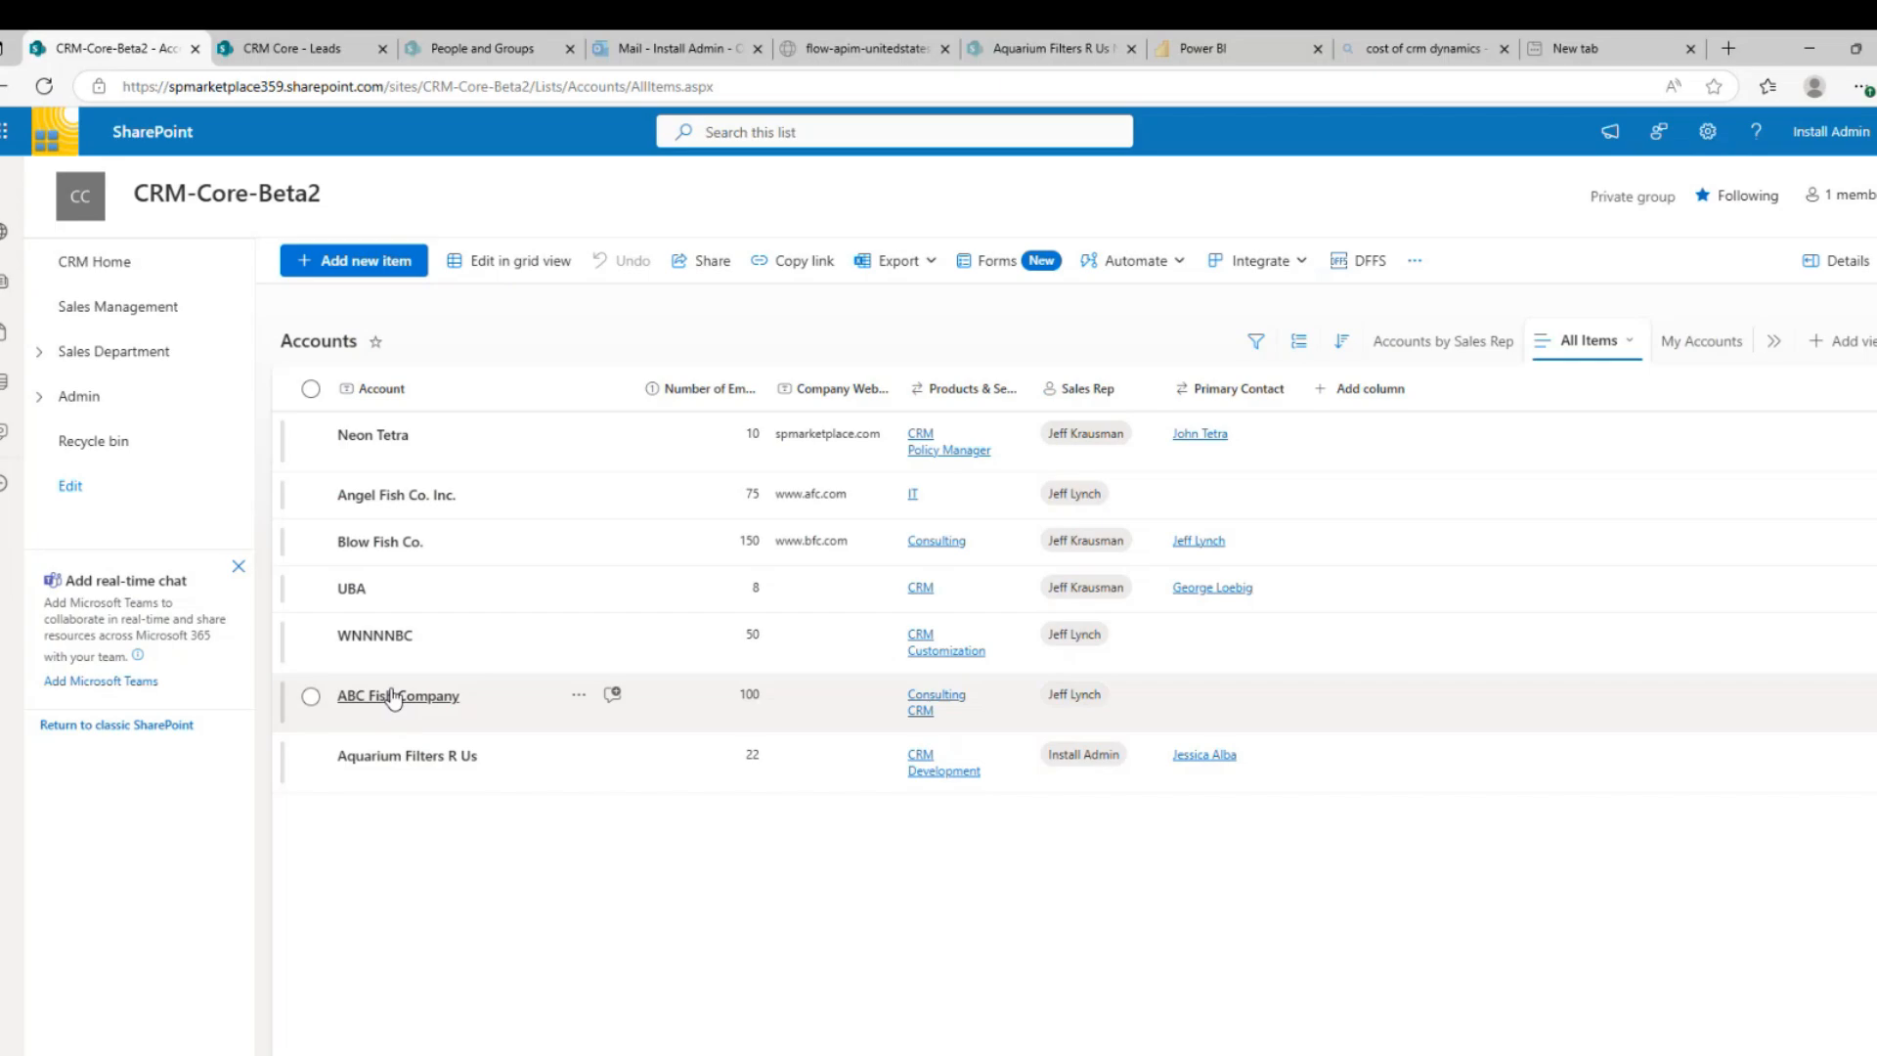
pyautogui.click(312, 697)
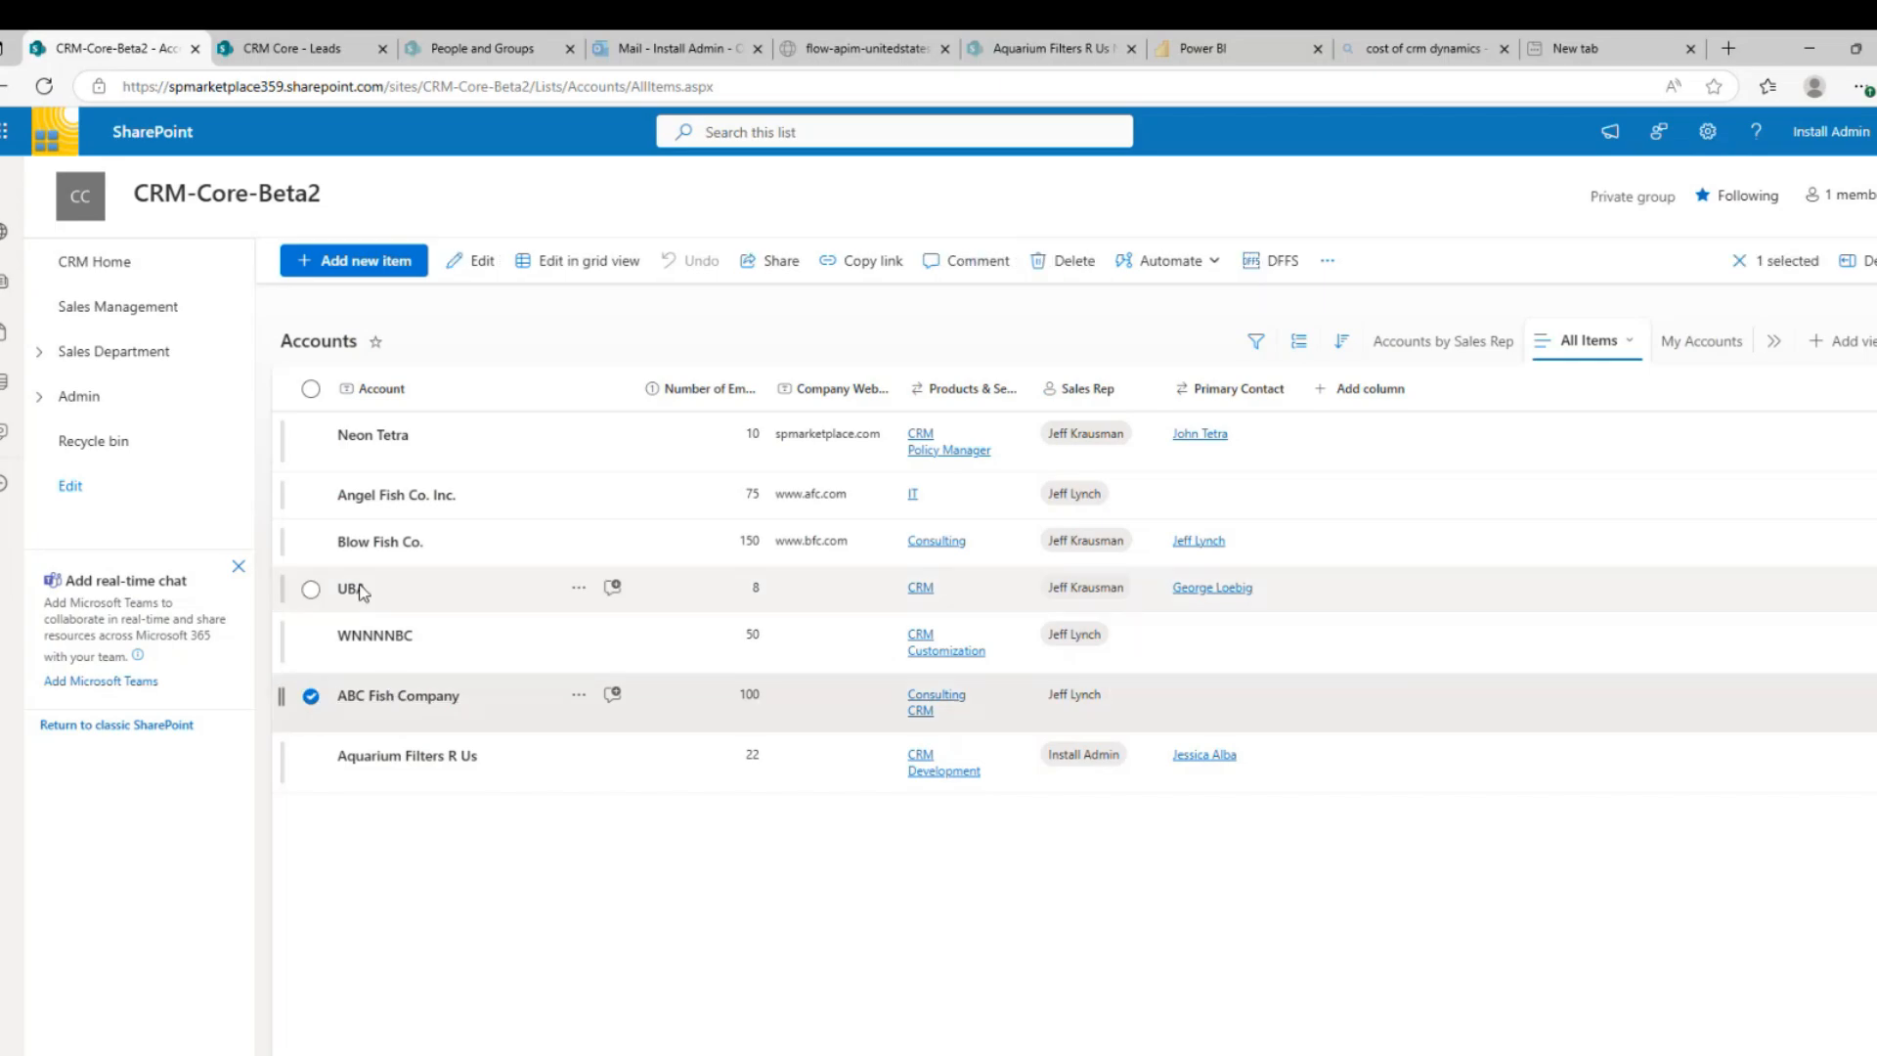
pyautogui.click(481, 262)
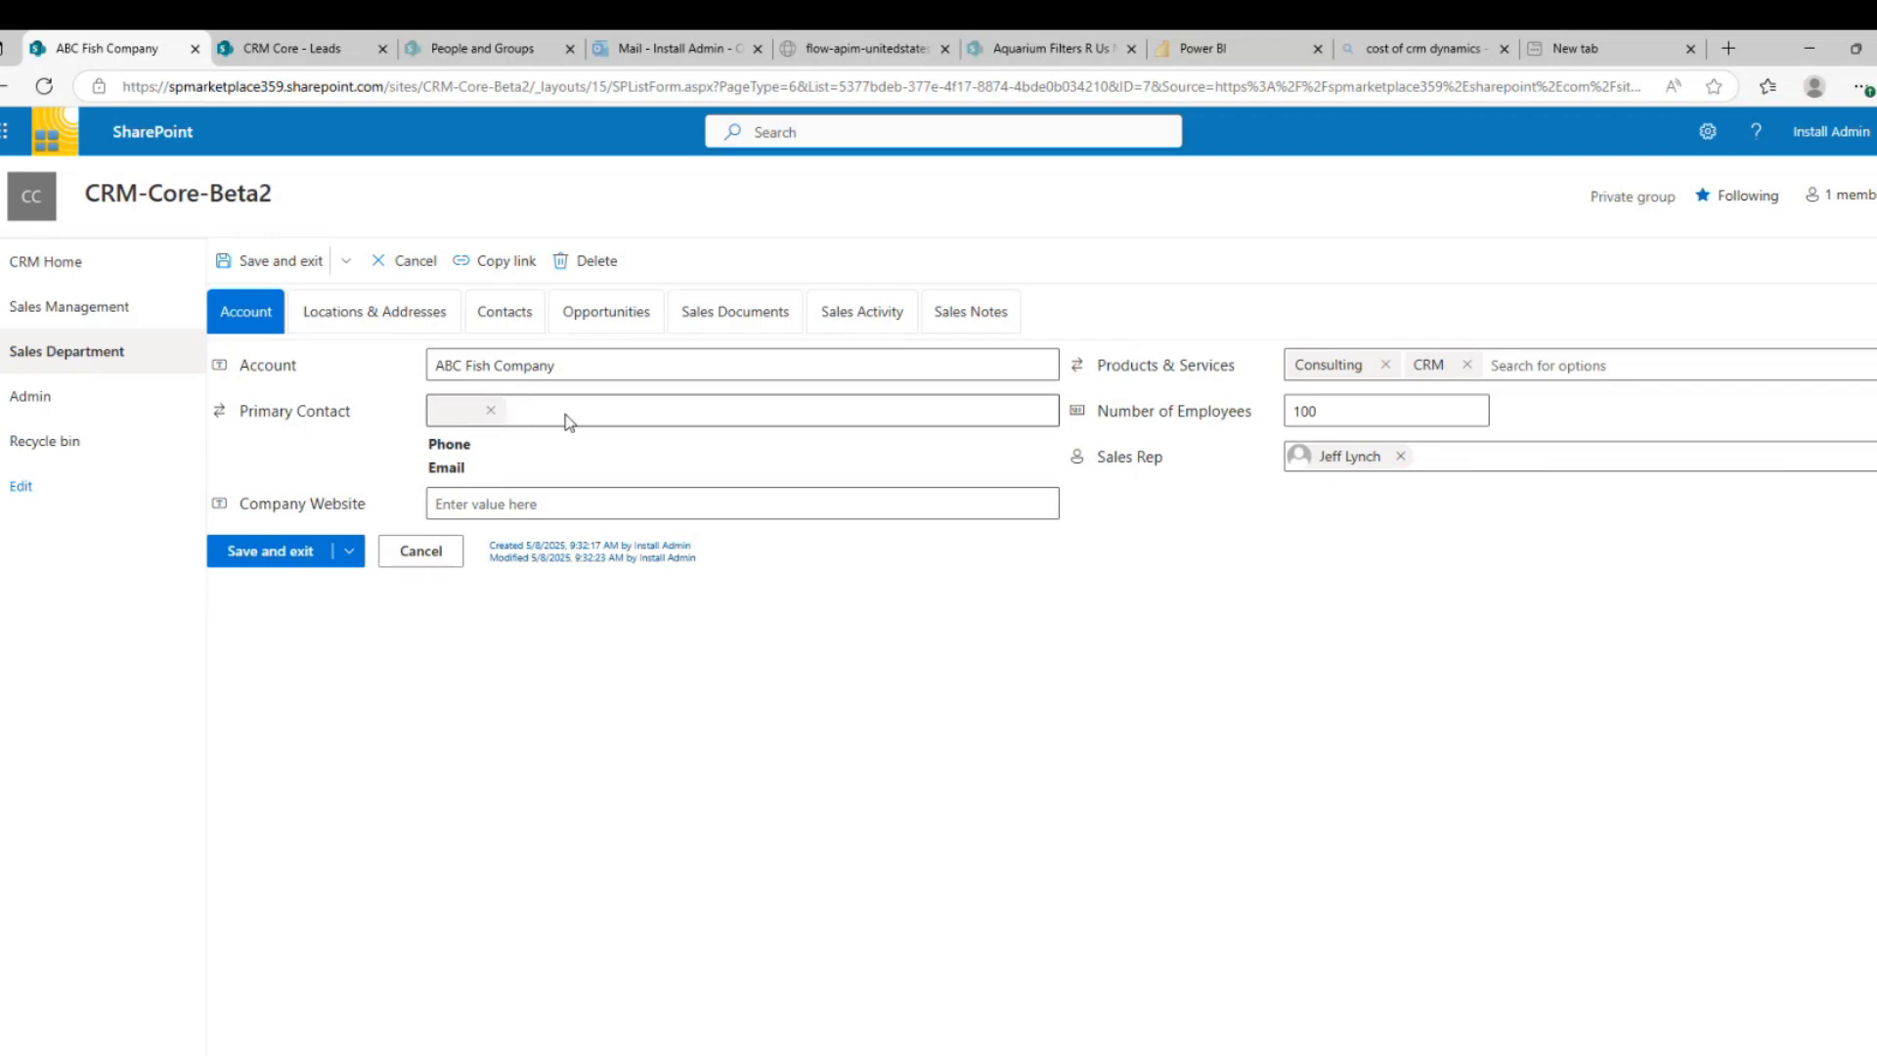
# Review the account's addresses, contacts and opportunities, opening and then discarding a new opportunity form
pyautogui.click(415, 314)
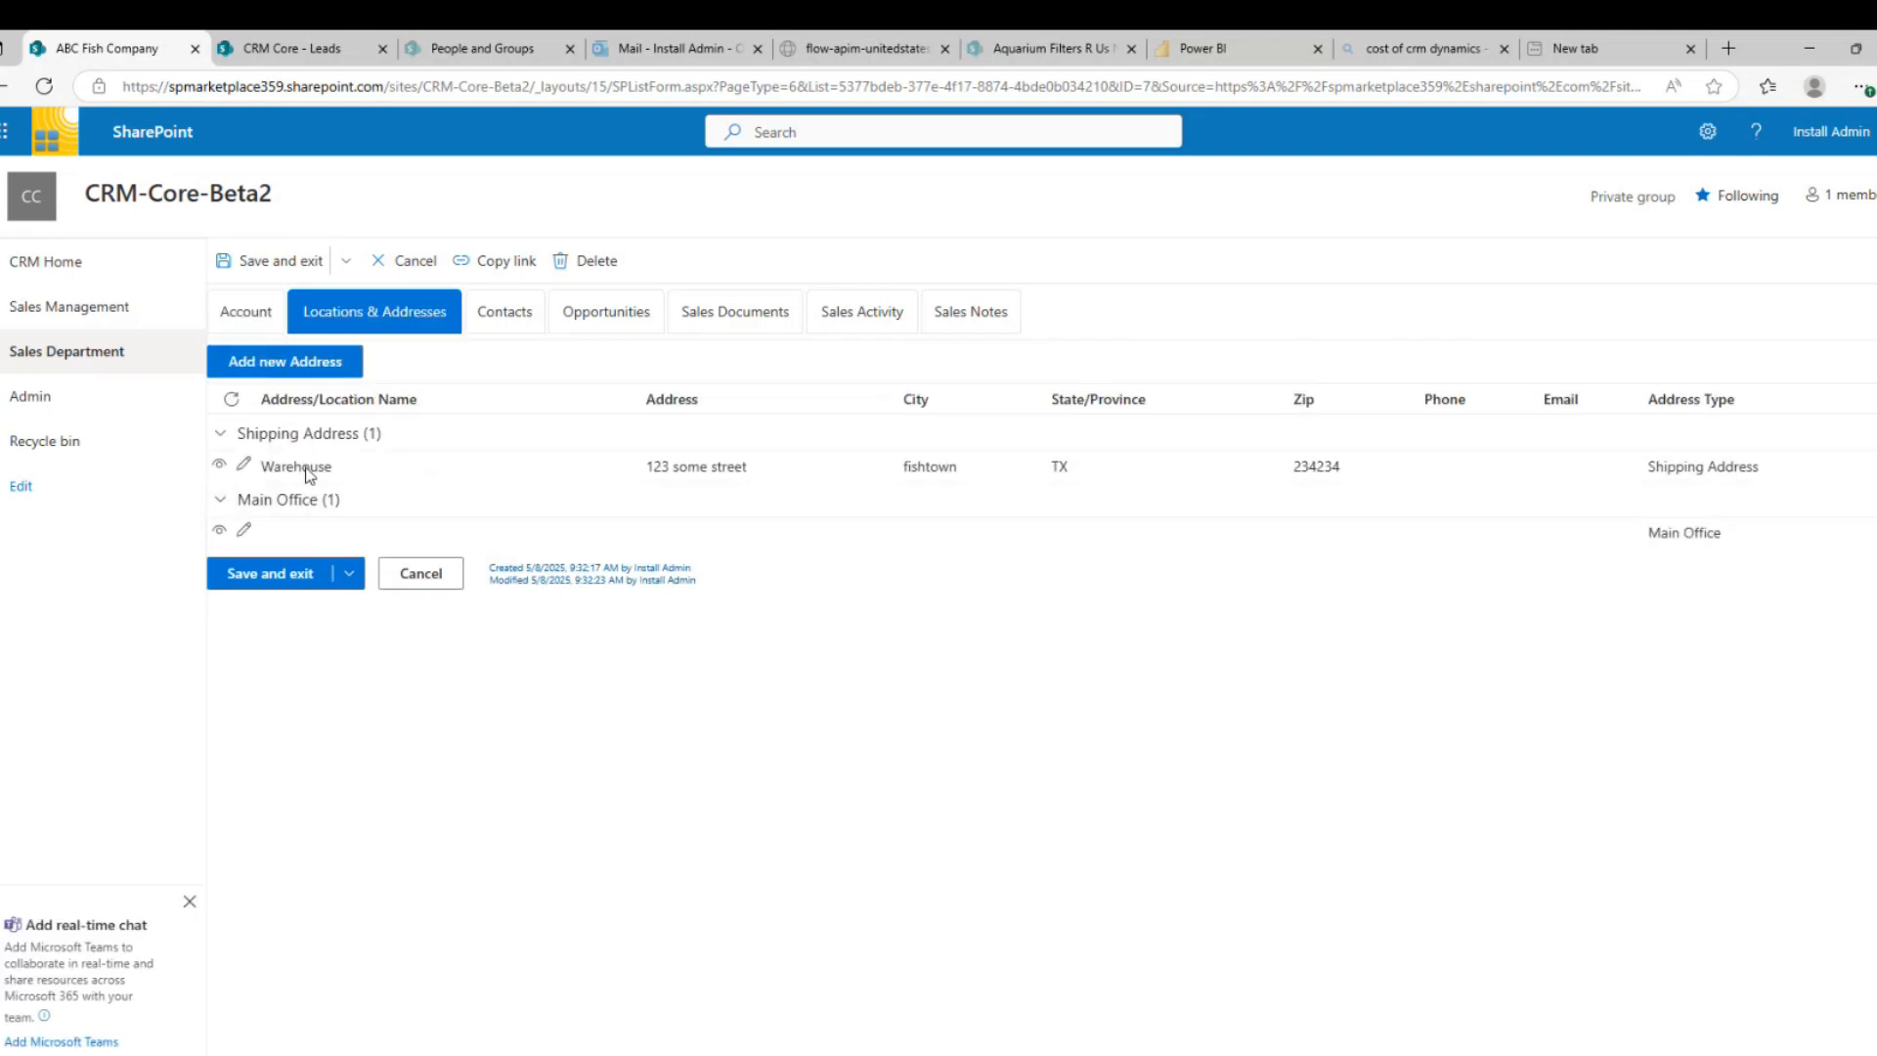
pyautogui.click(504, 313)
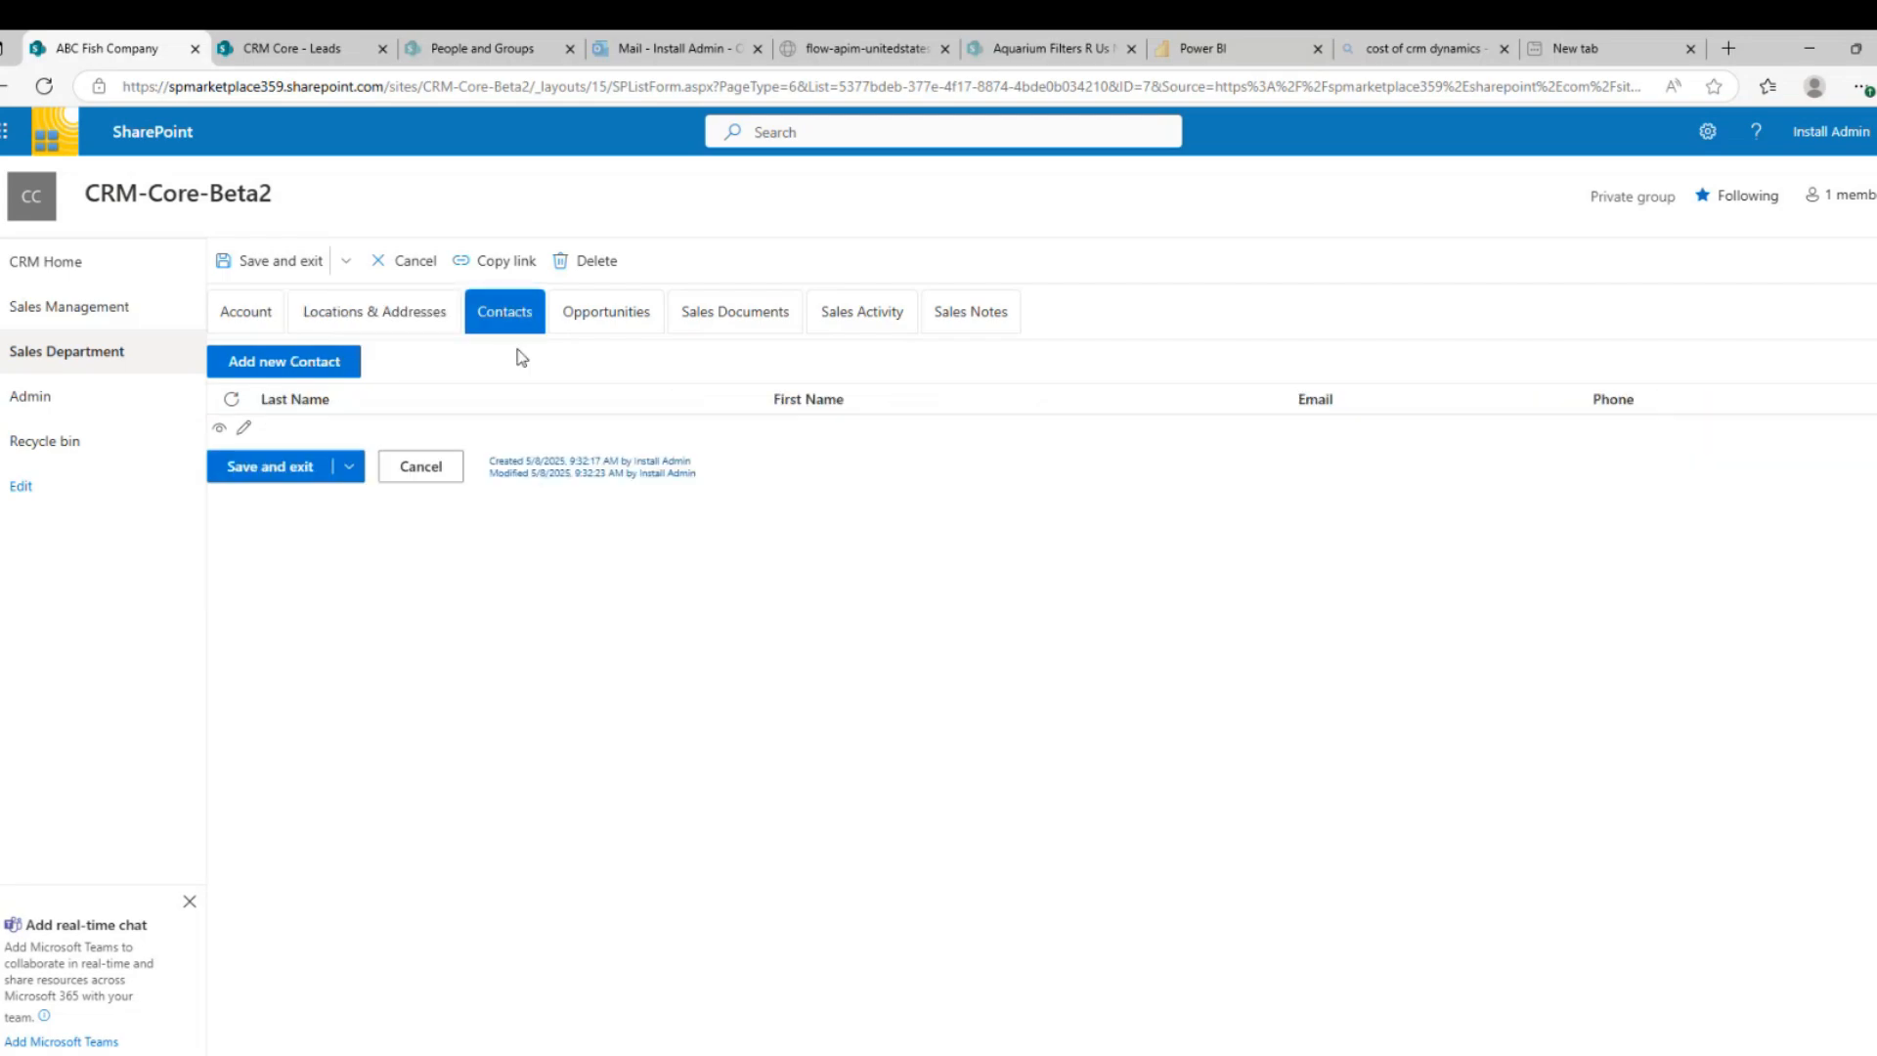
pyautogui.click(636, 320)
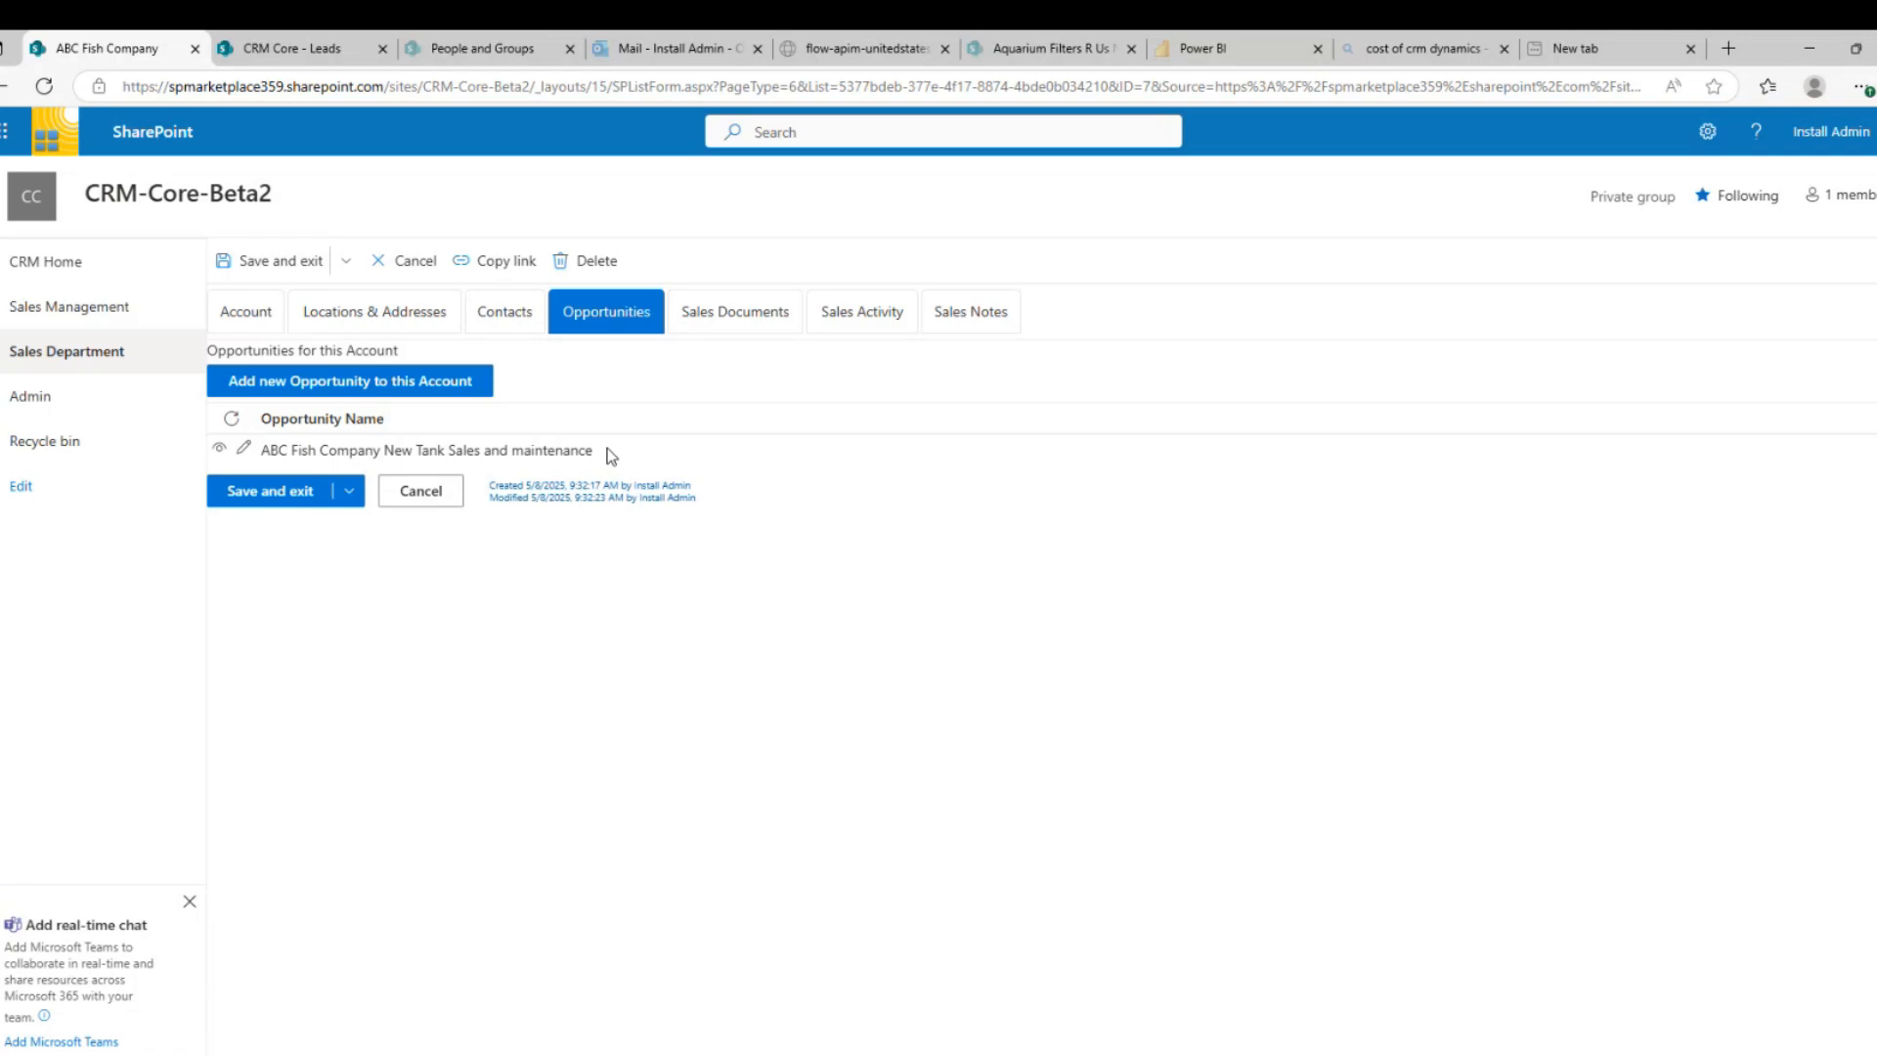
pyautogui.click(403, 389)
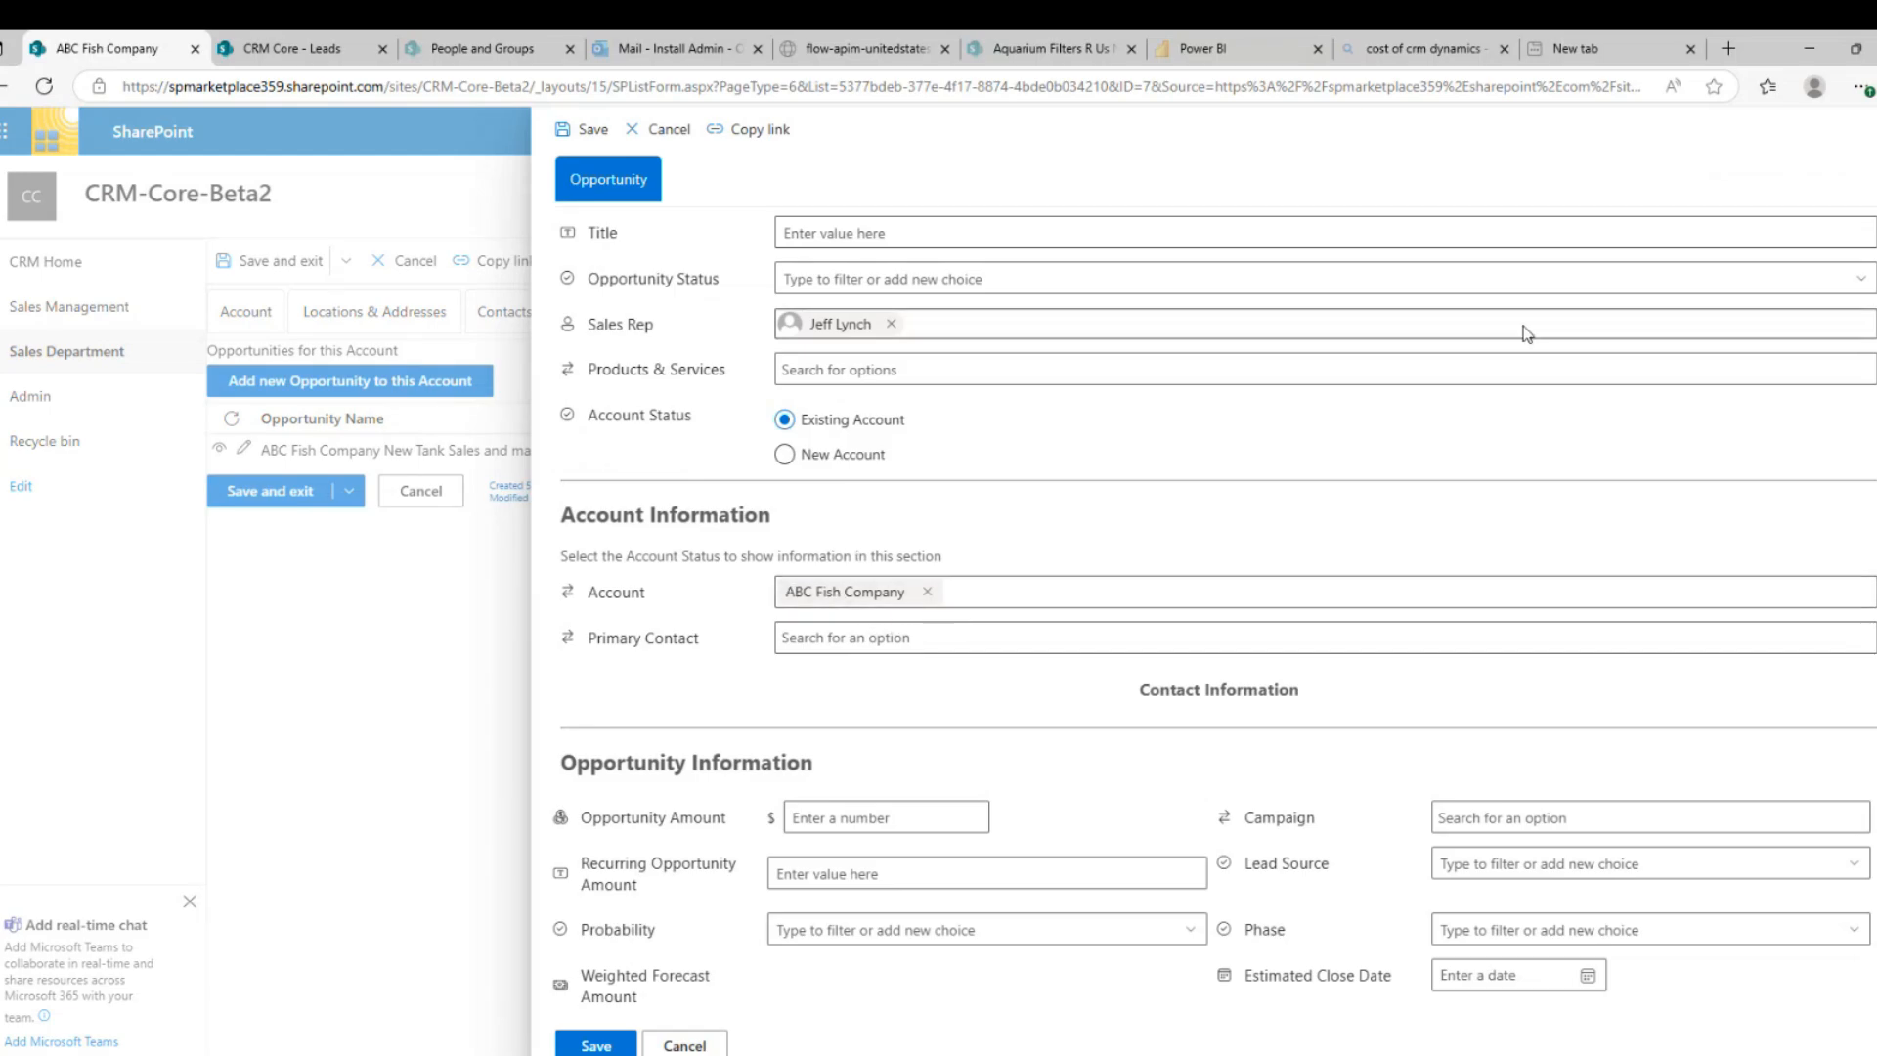
pyautogui.press('Escape')
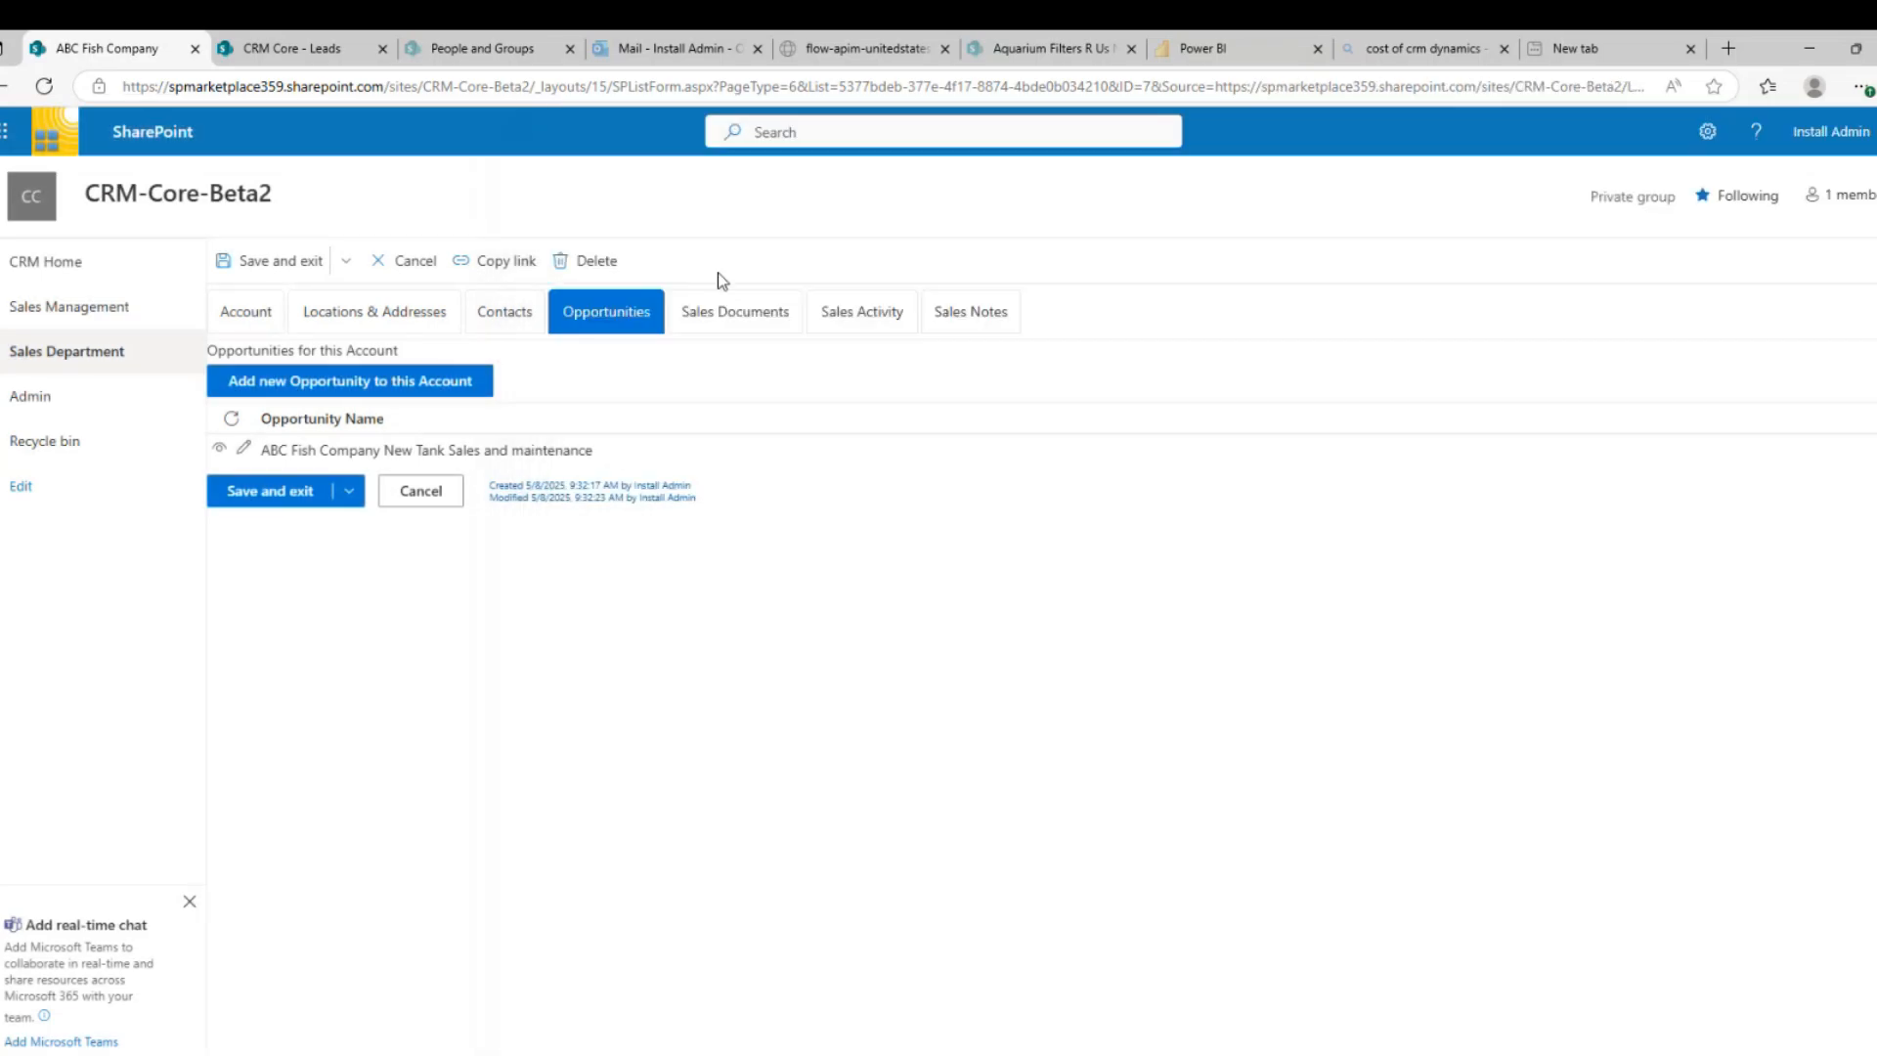
# Check the account's Sales Documents, Sales Activity and Sales Notes tabs, which show no notes
pyautogui.click(711, 318)
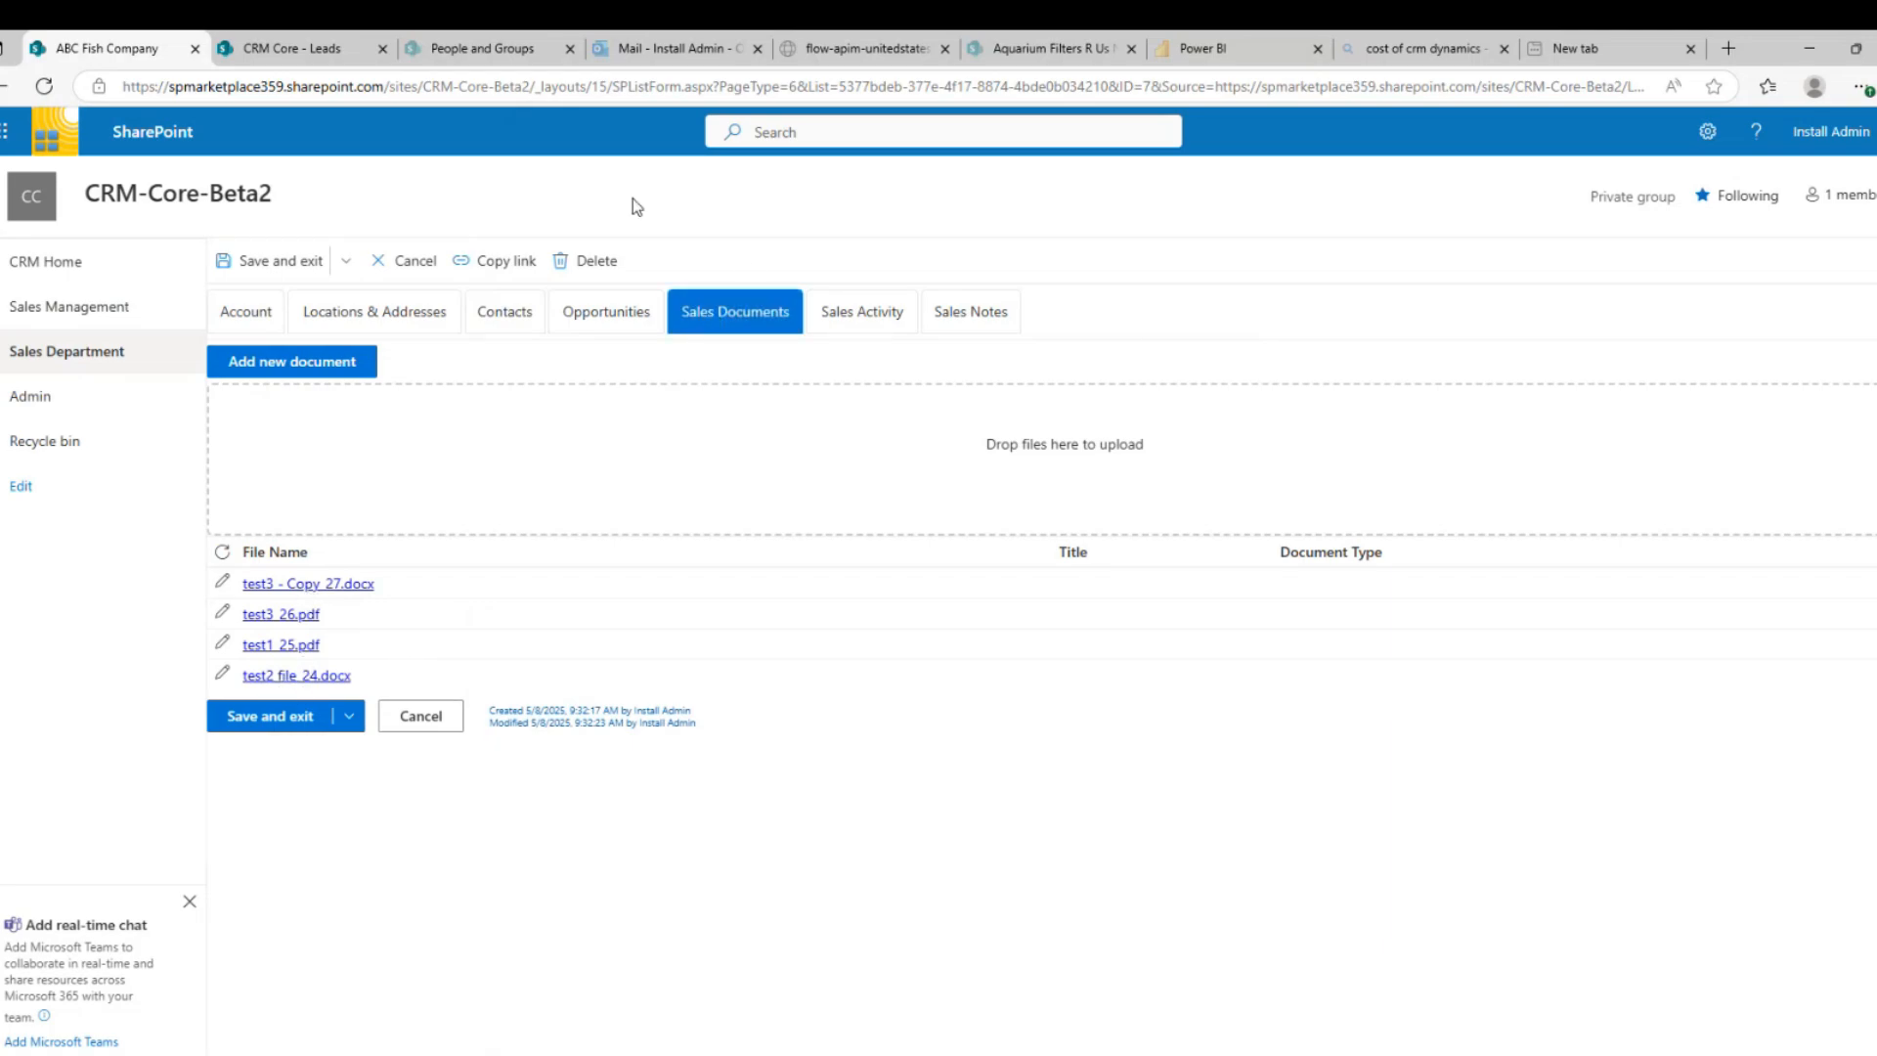
pyautogui.click(847, 309)
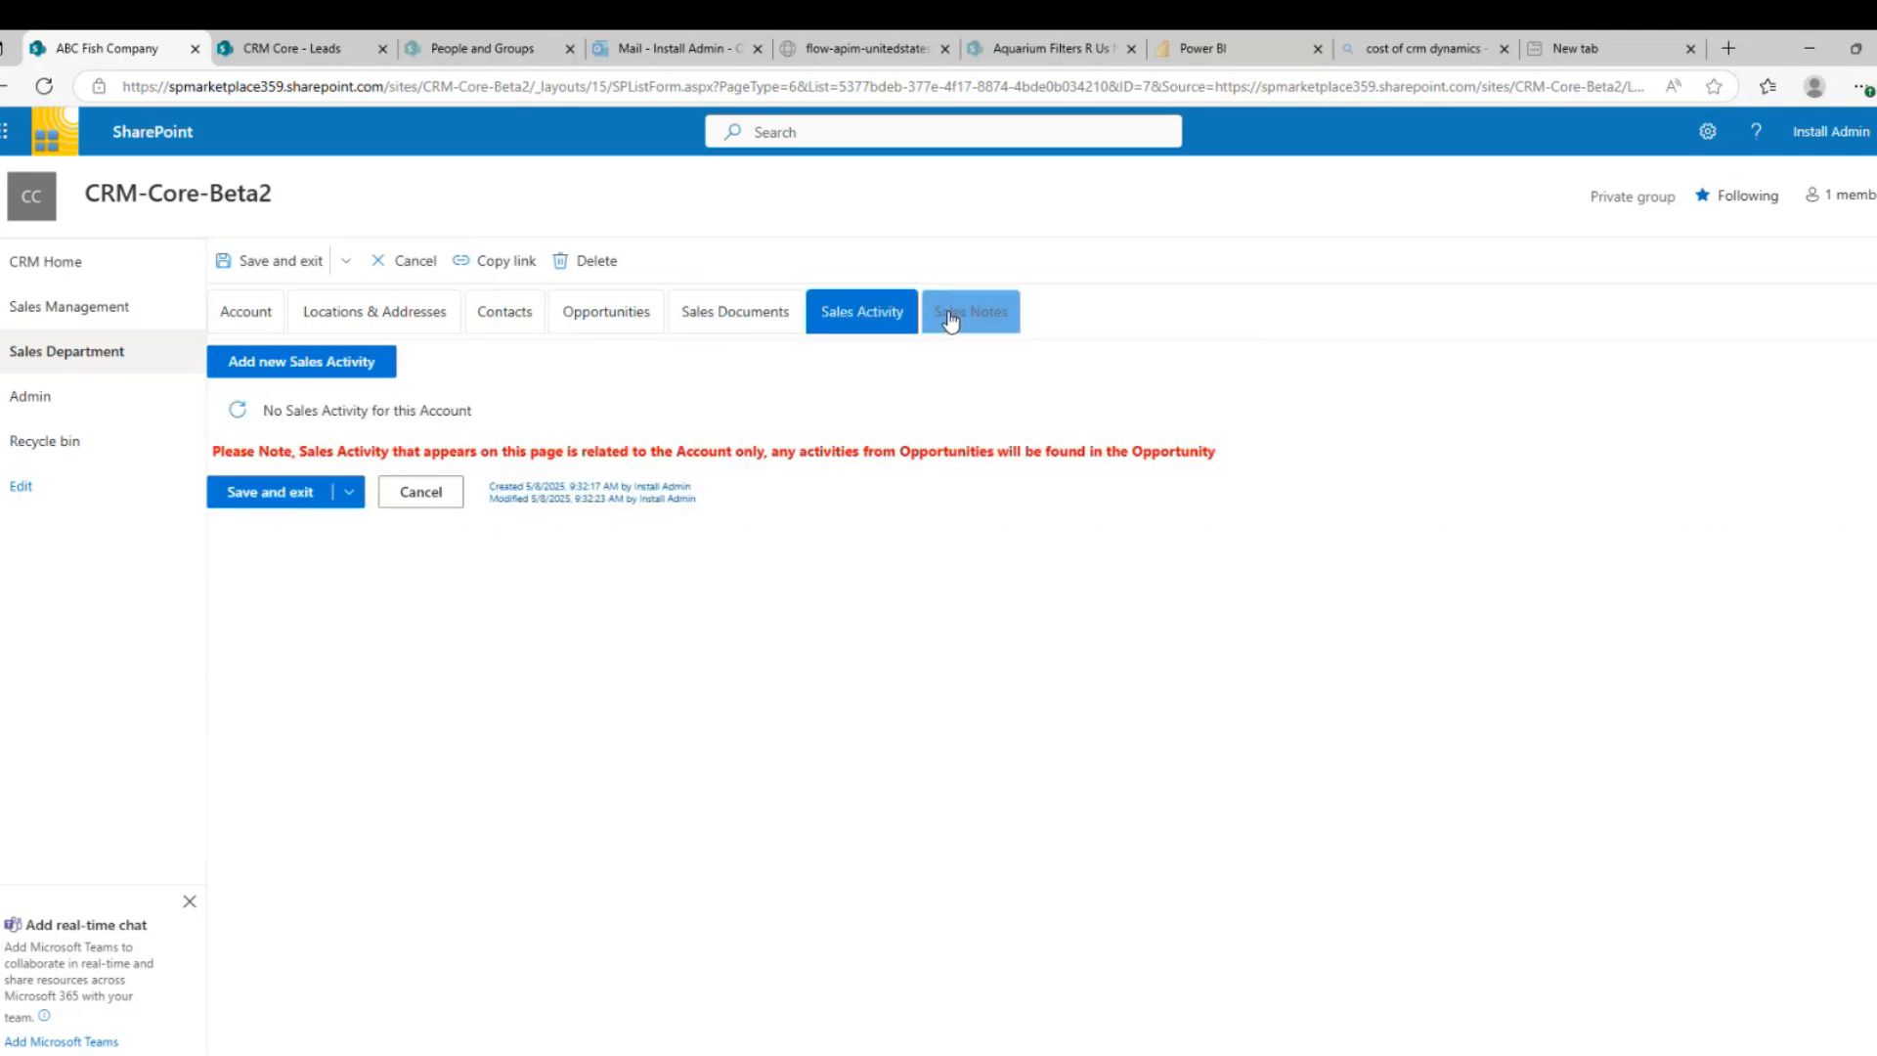
pyautogui.click(946, 315)
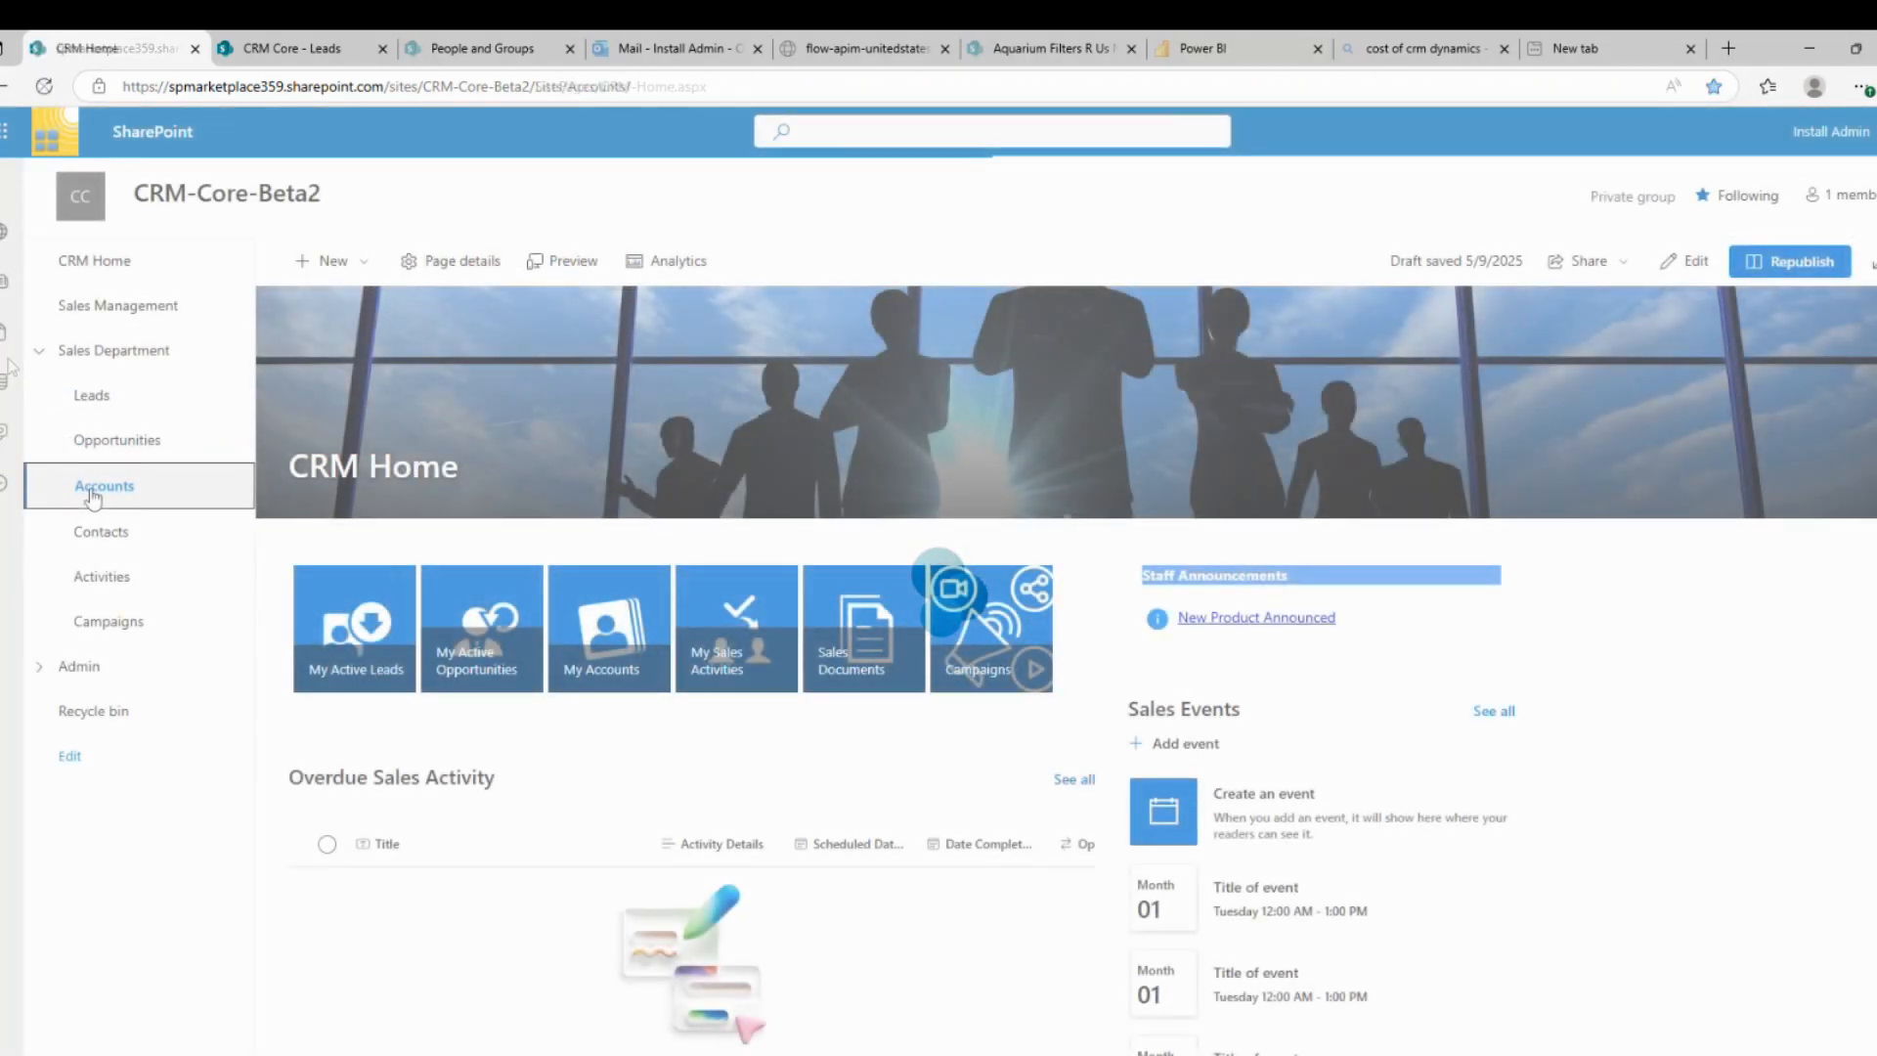
# Open the ABC ACME account from the Accounts list for editing
pyautogui.click(94, 489)
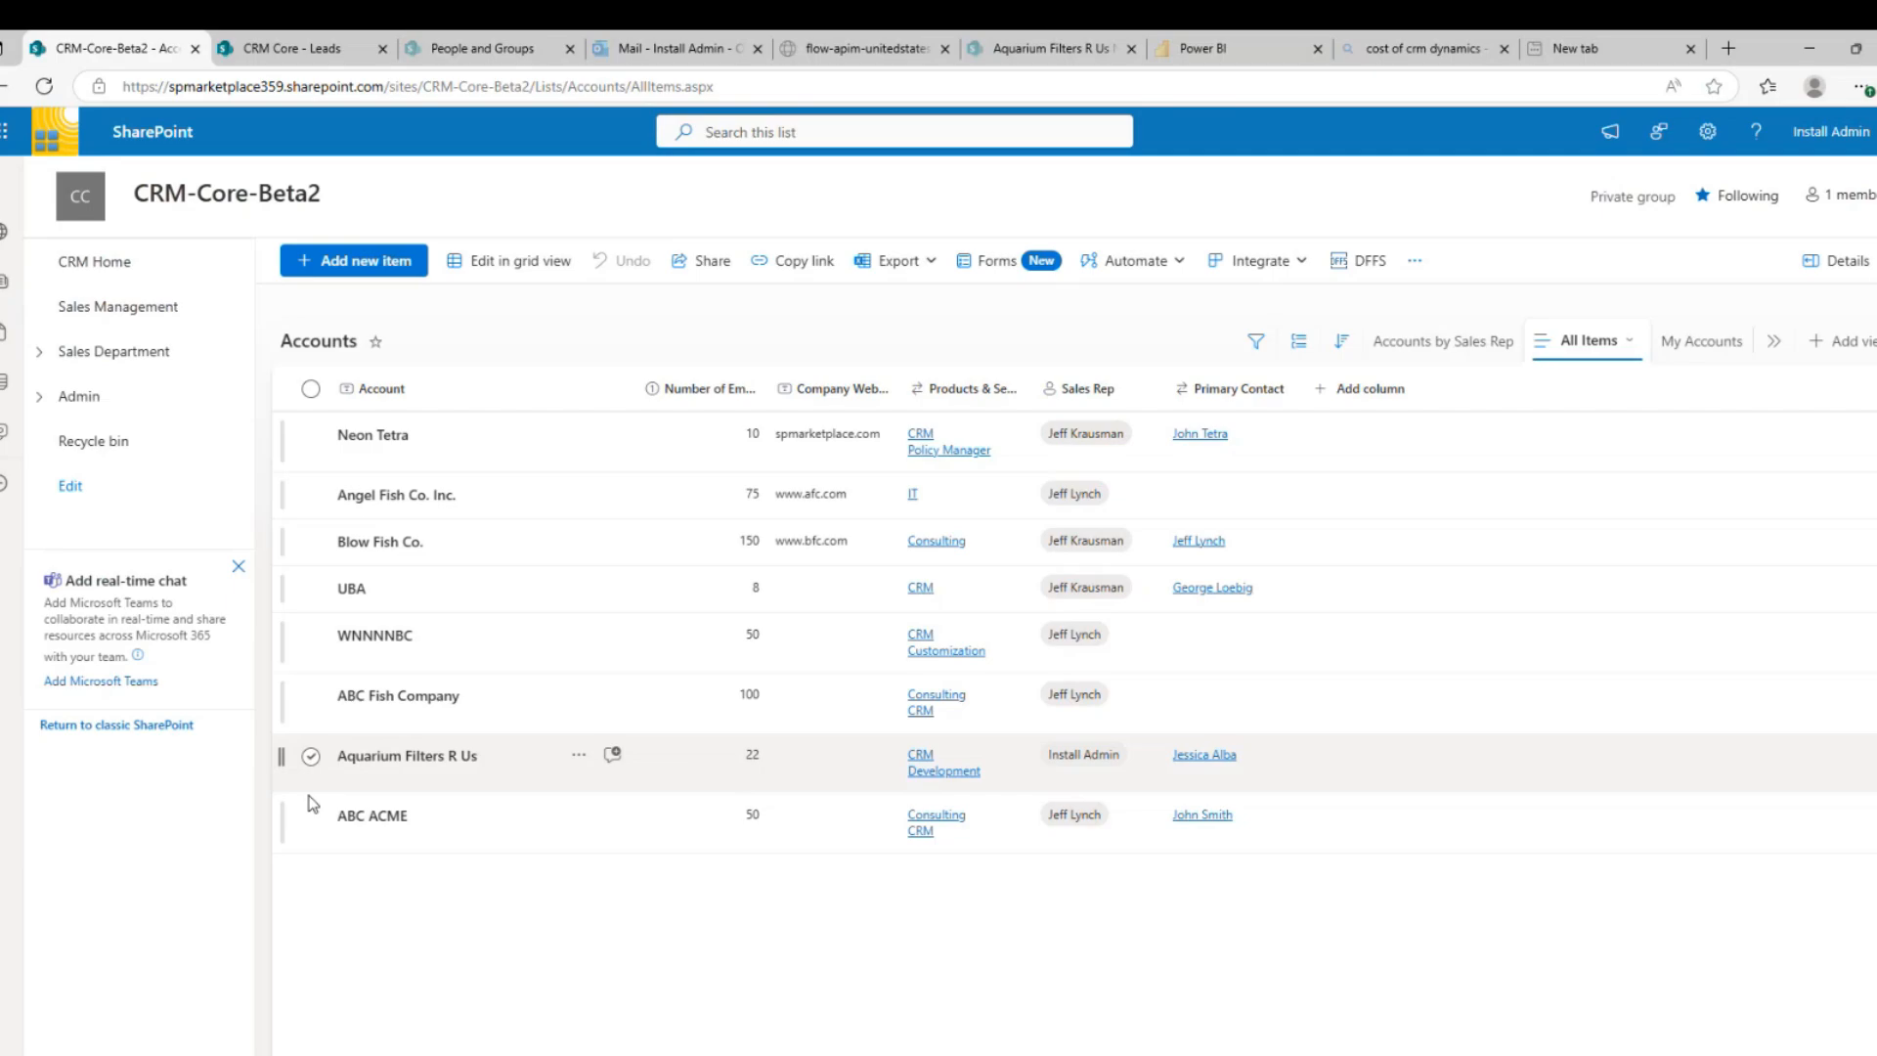
pyautogui.click(310, 816)
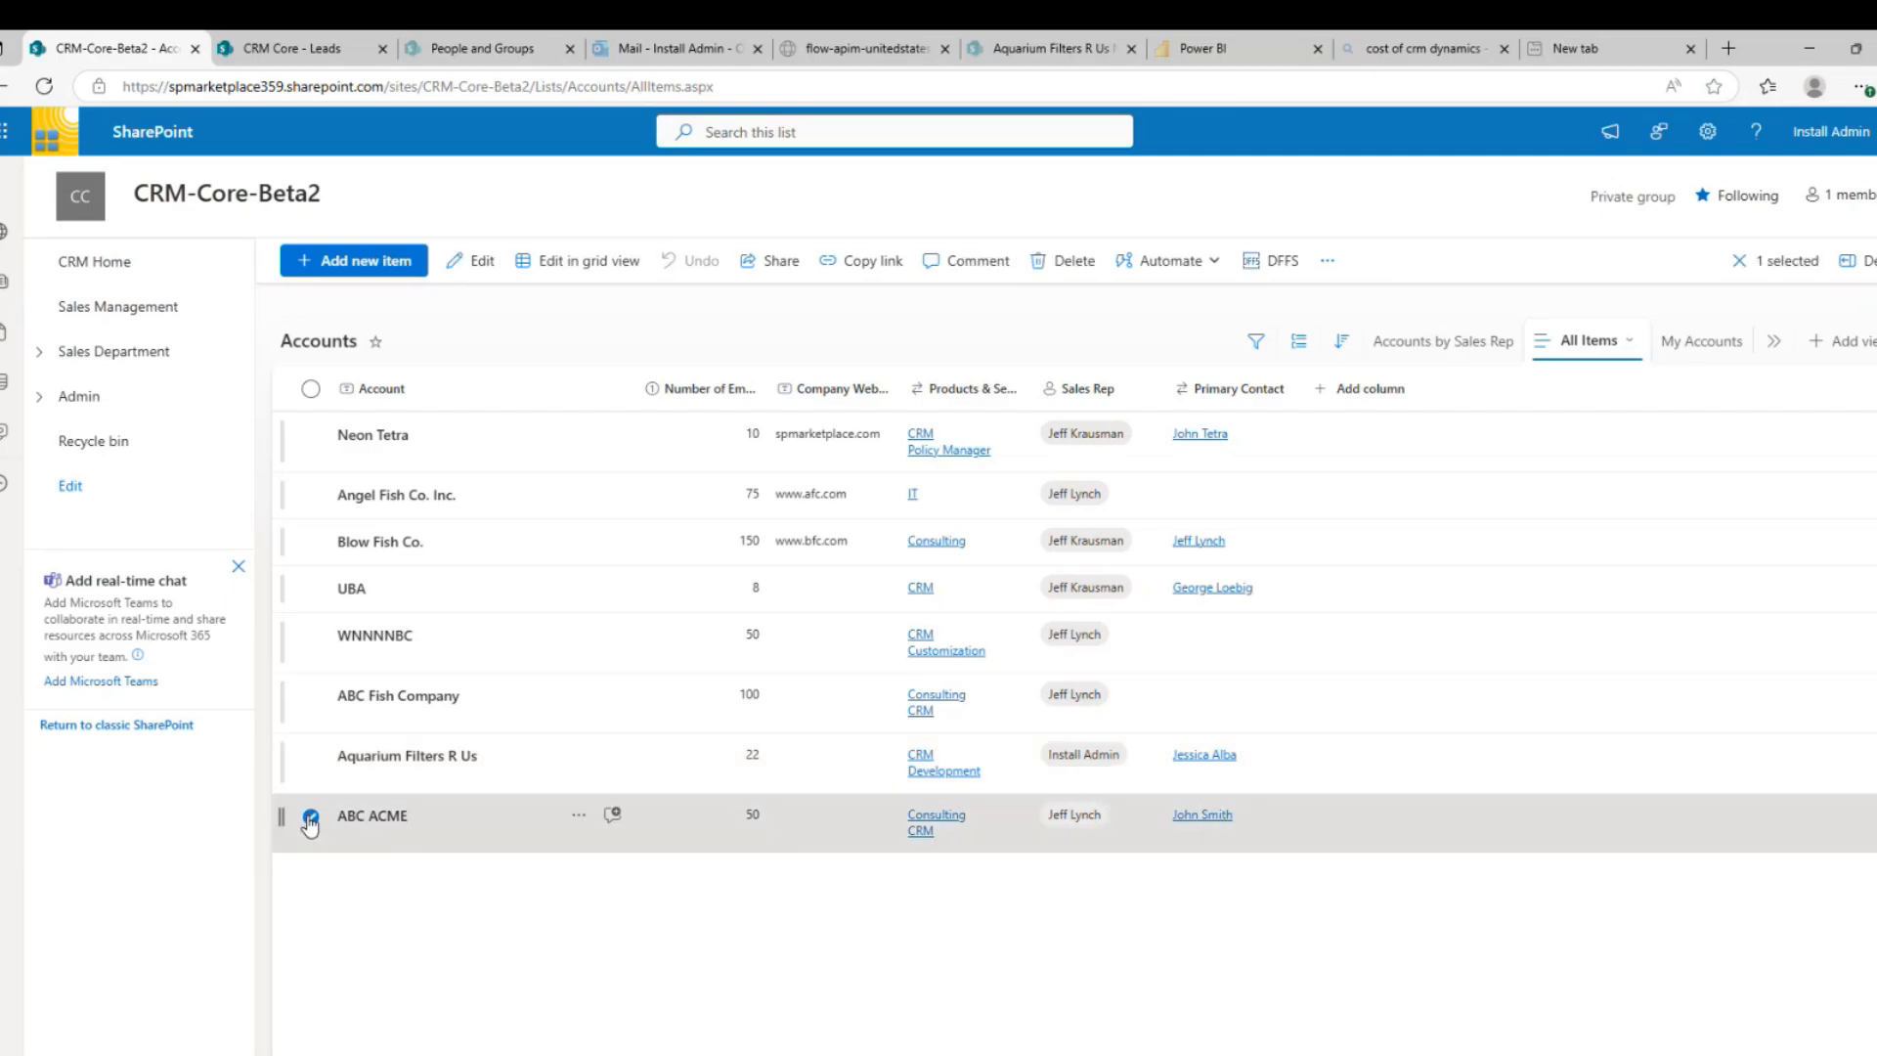
pyautogui.click(478, 264)
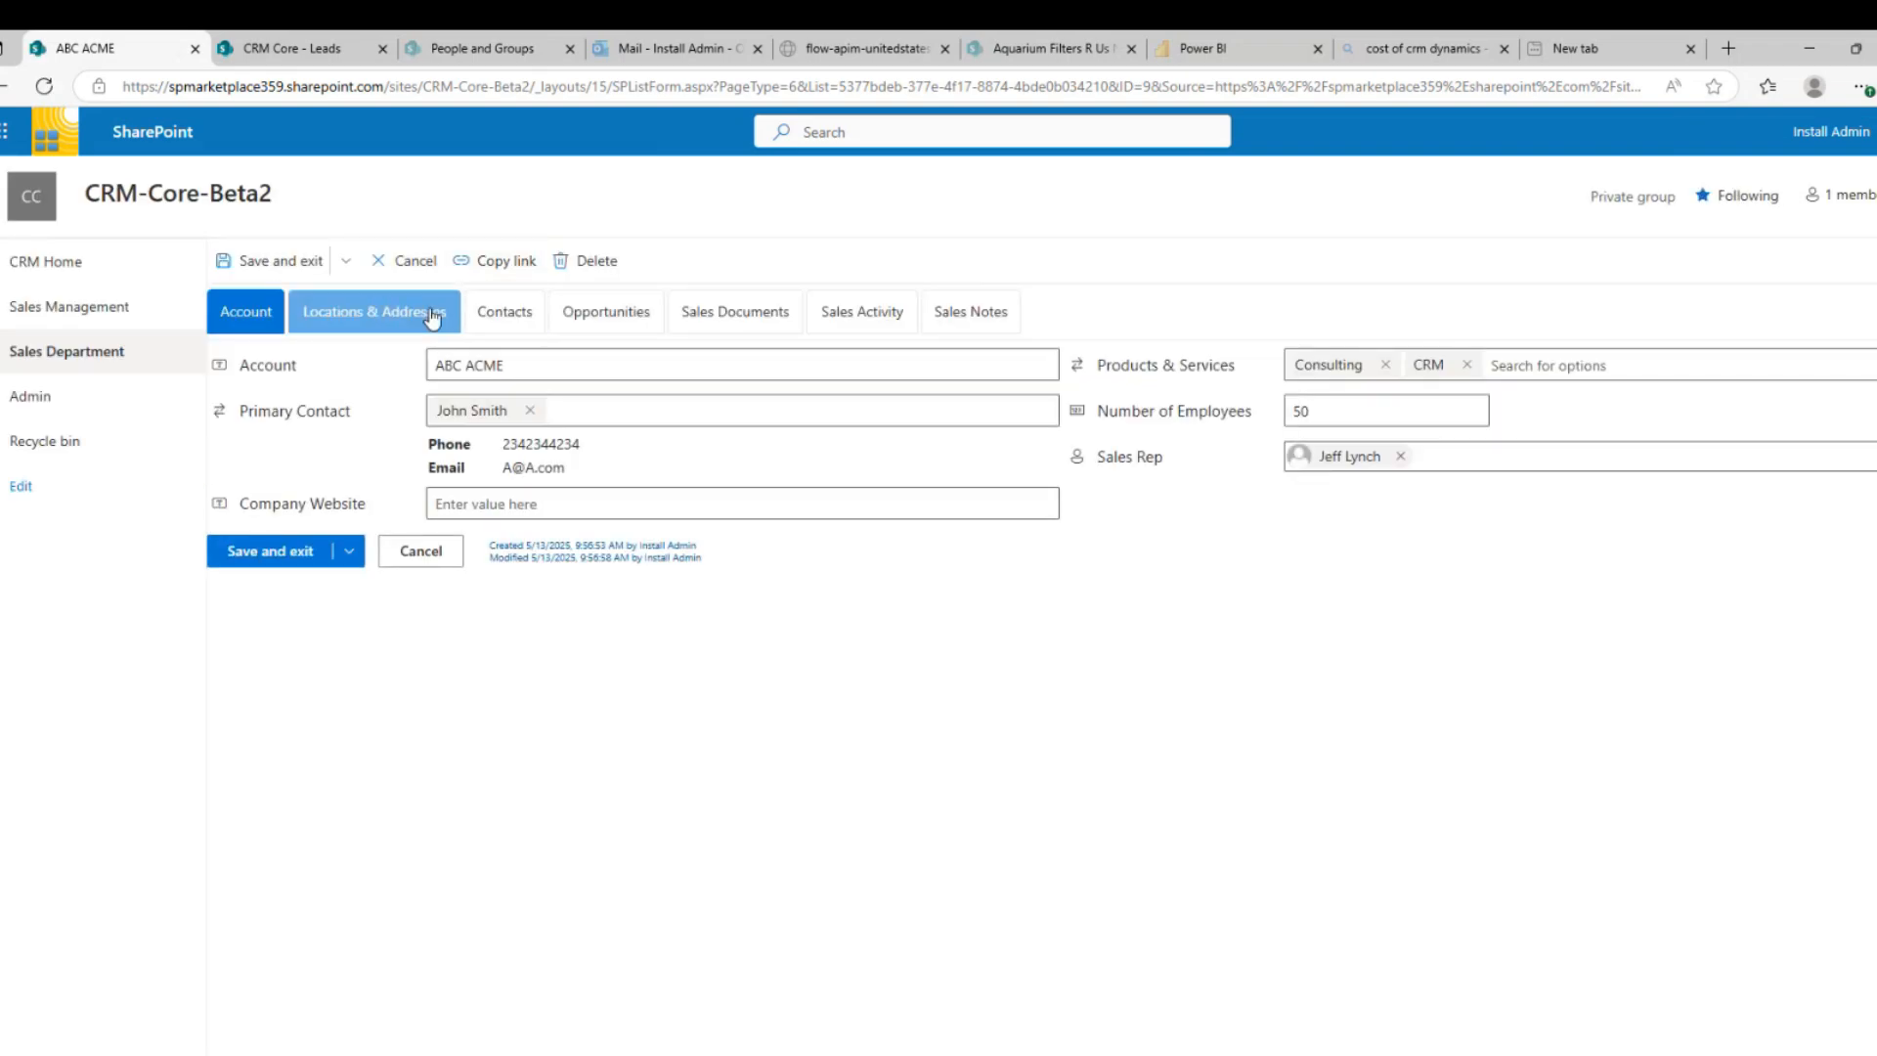
# Step through ABC ACME's addresses, contacts, opportunities, documents and activity, then view its ABC ACME opportunity
pyautogui.click(431, 315)
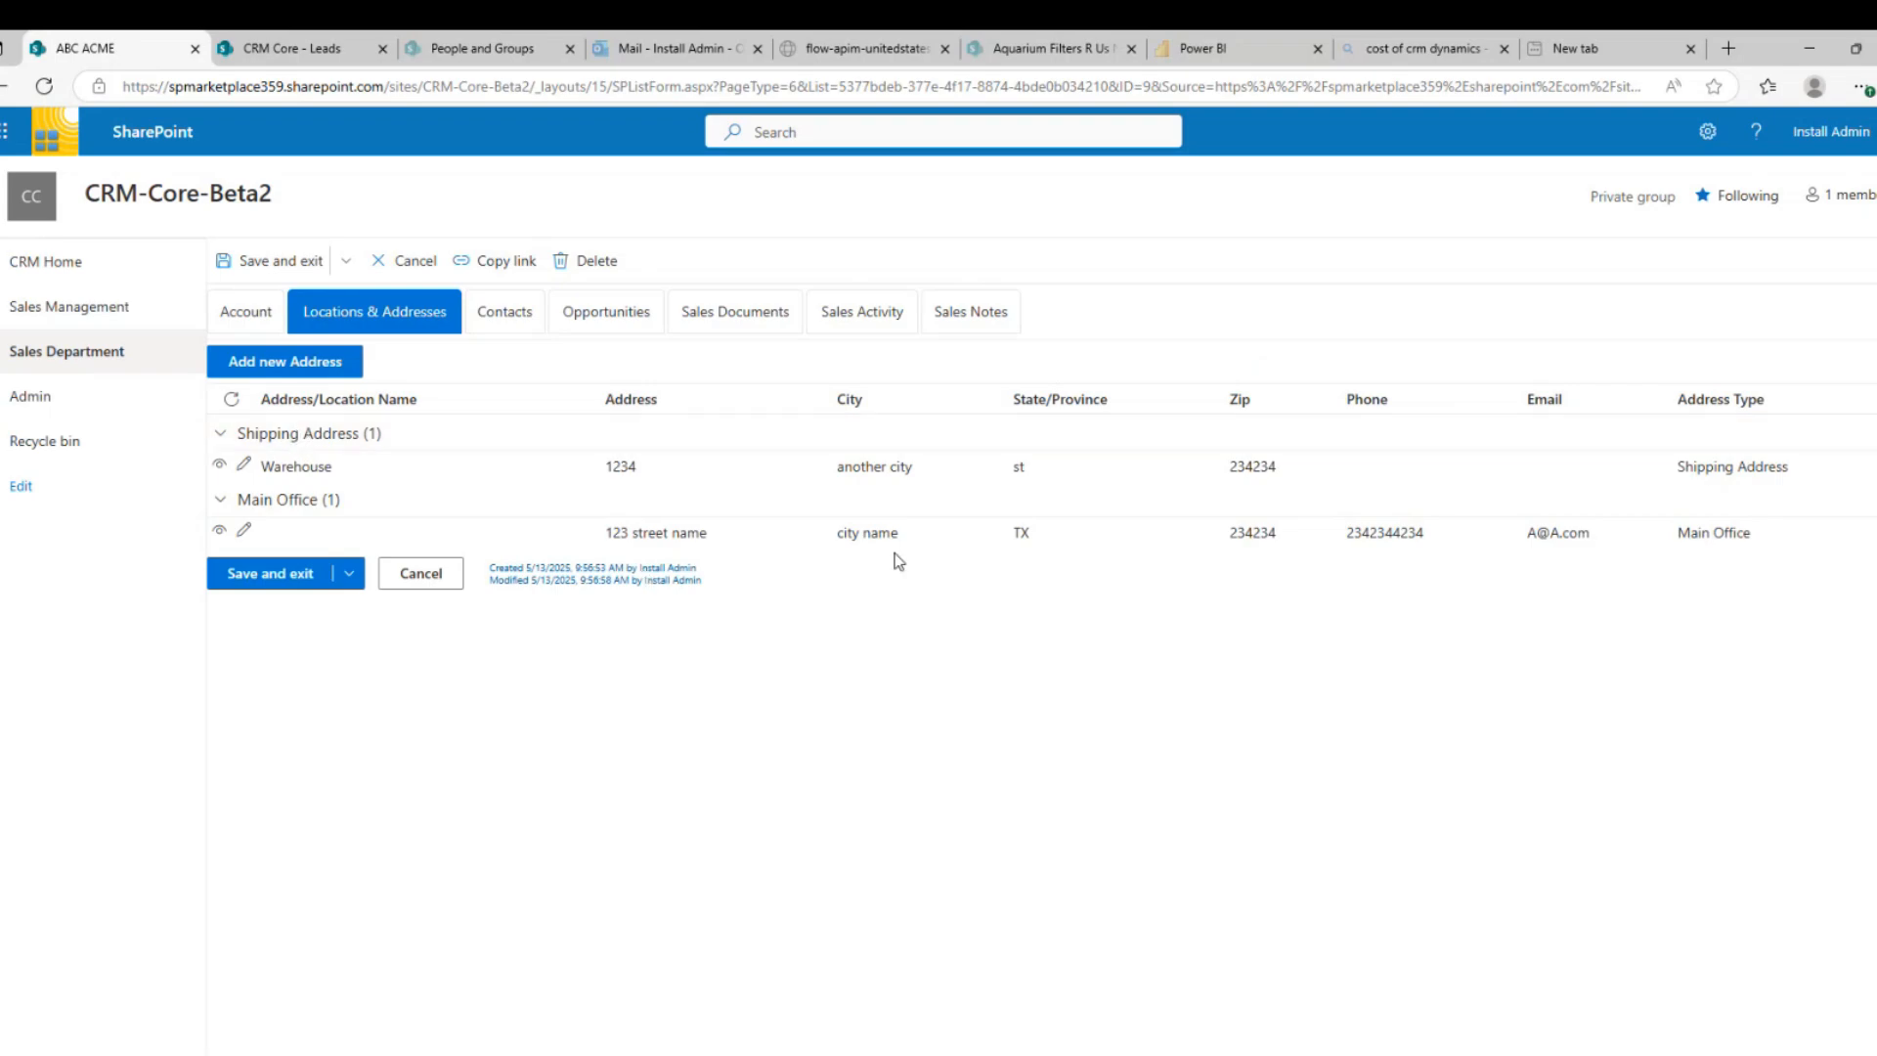
pyautogui.click(503, 315)
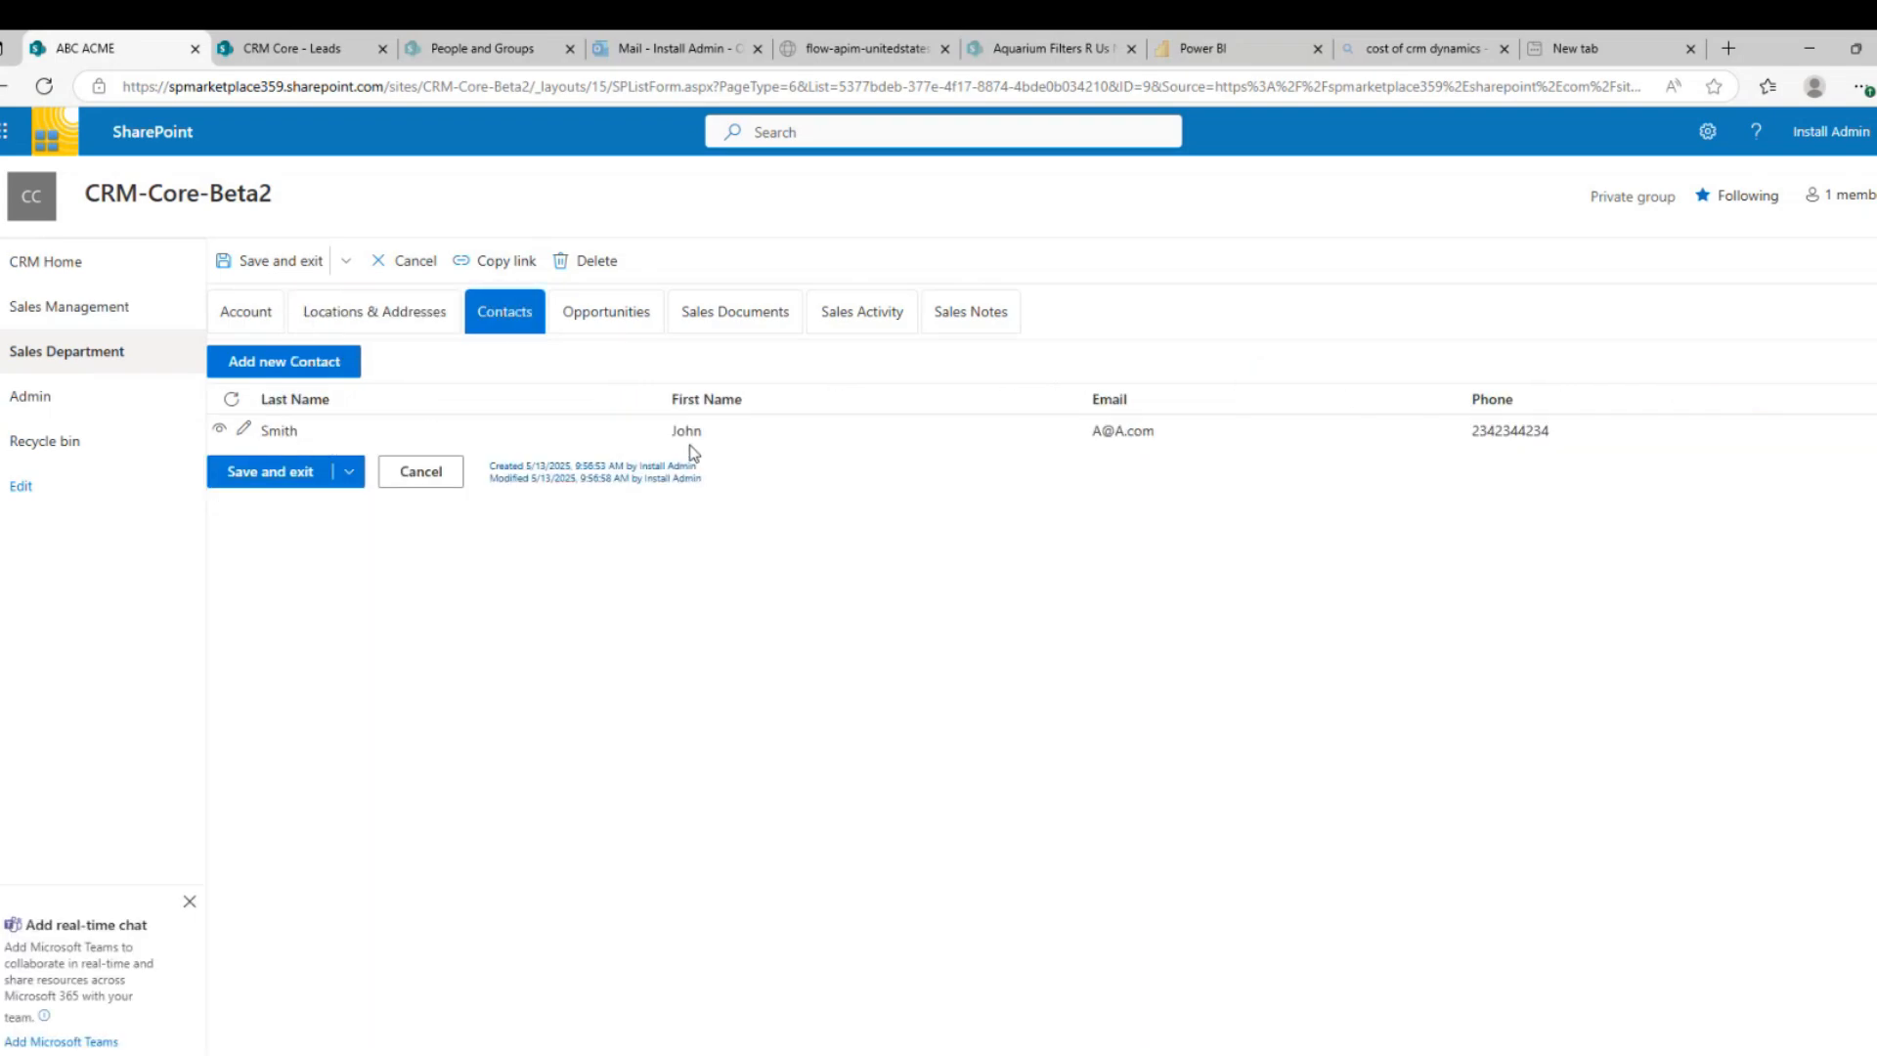
pyautogui.click(614, 323)
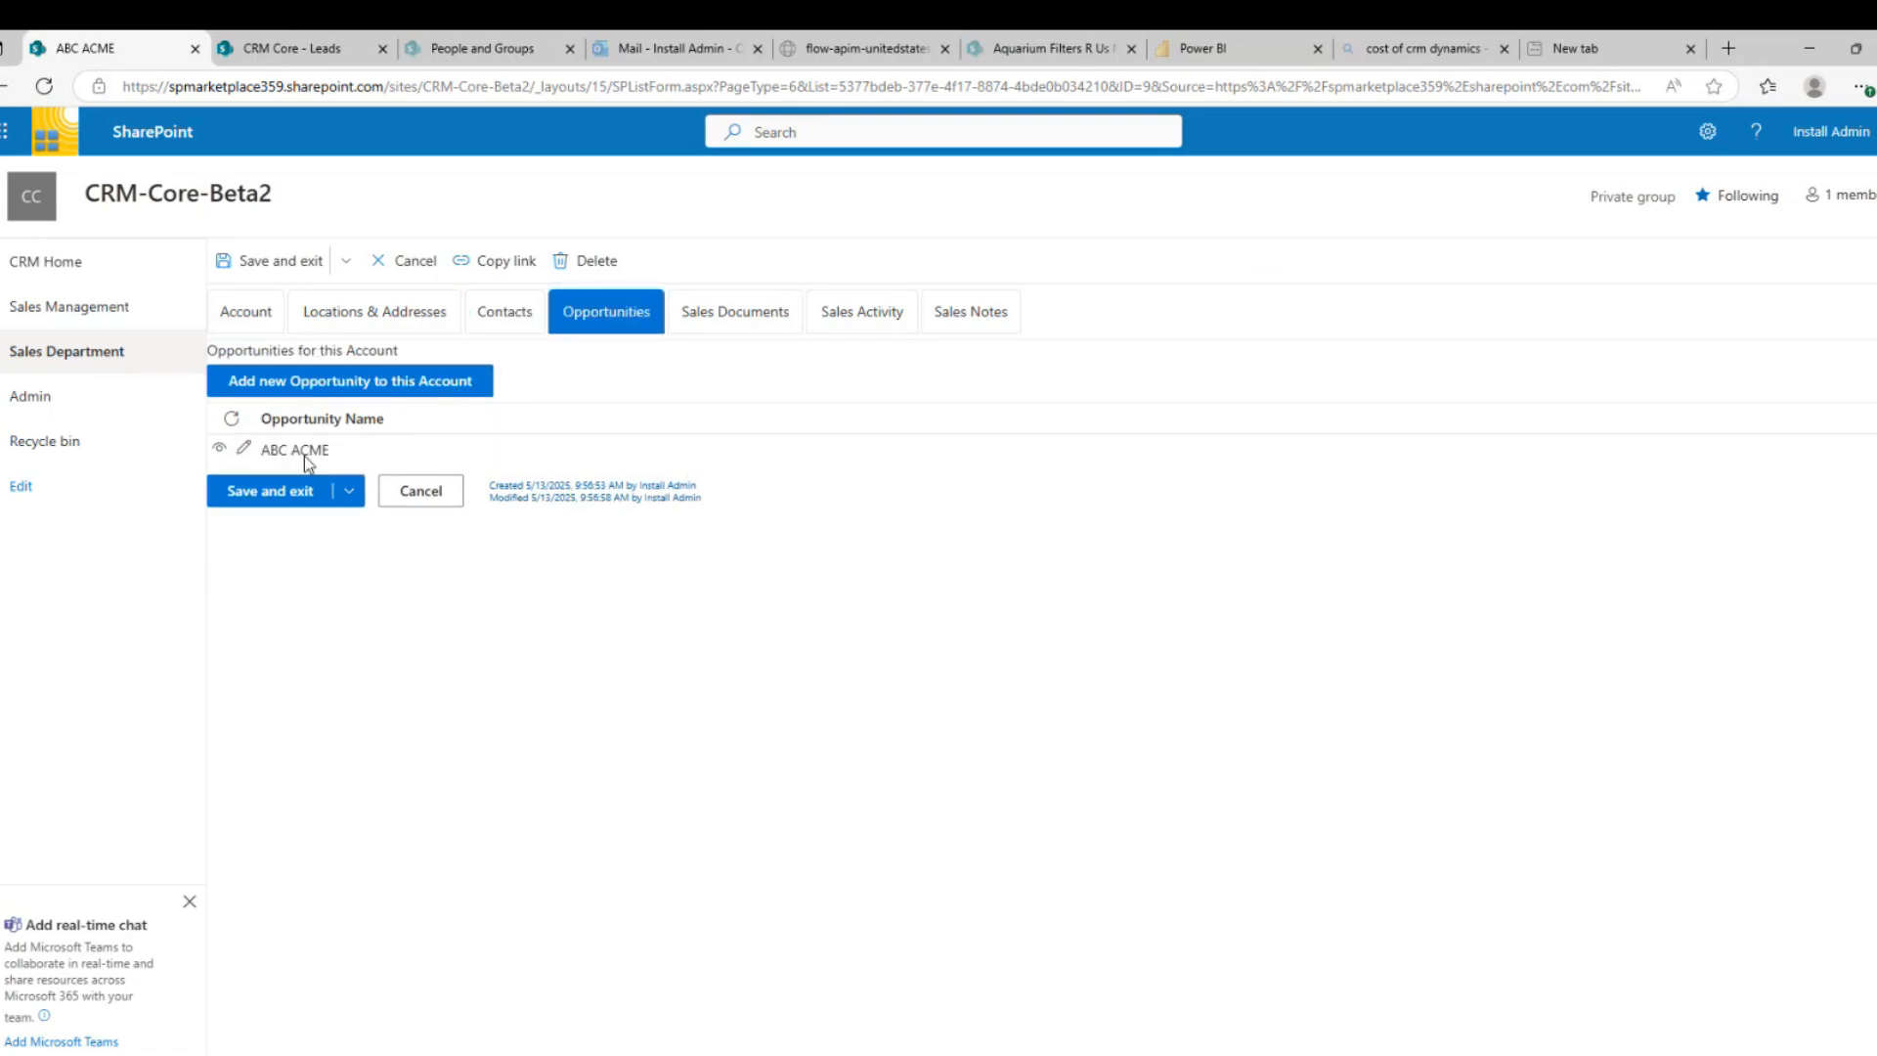
pyautogui.click(761, 317)
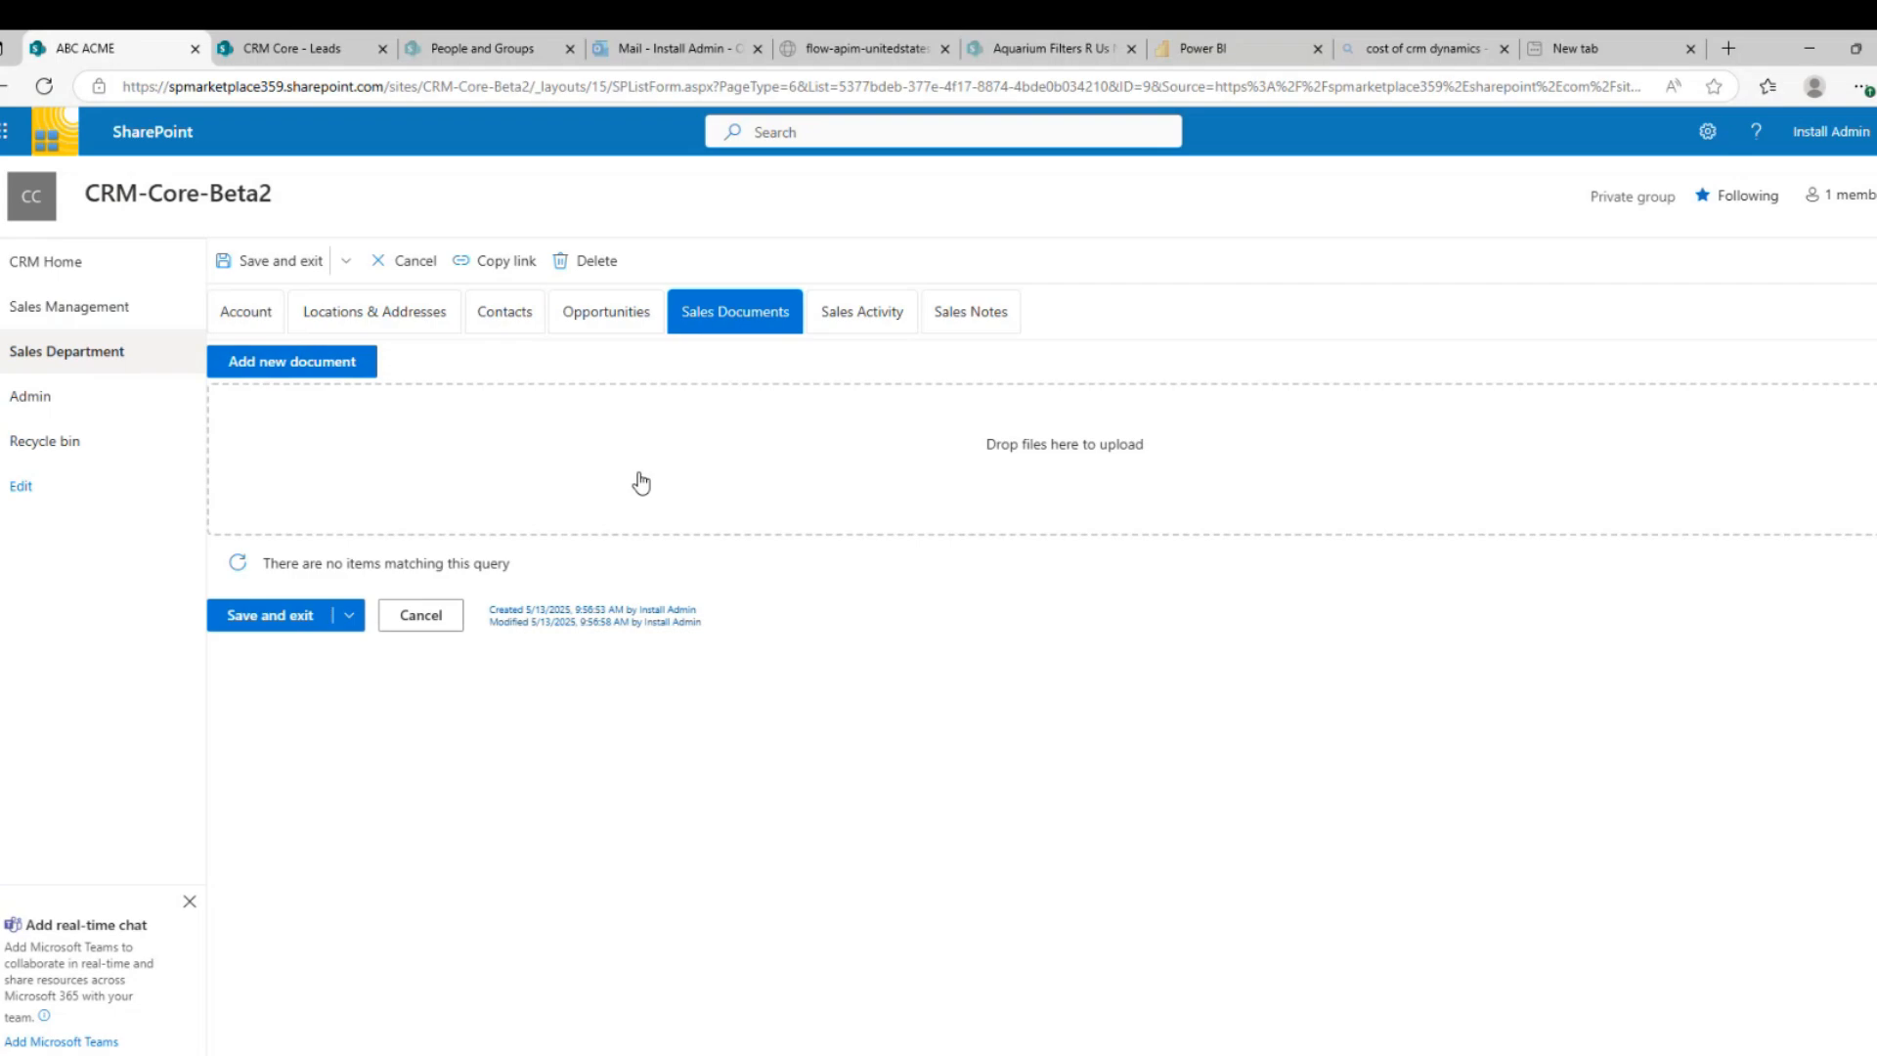
pyautogui.click(839, 316)
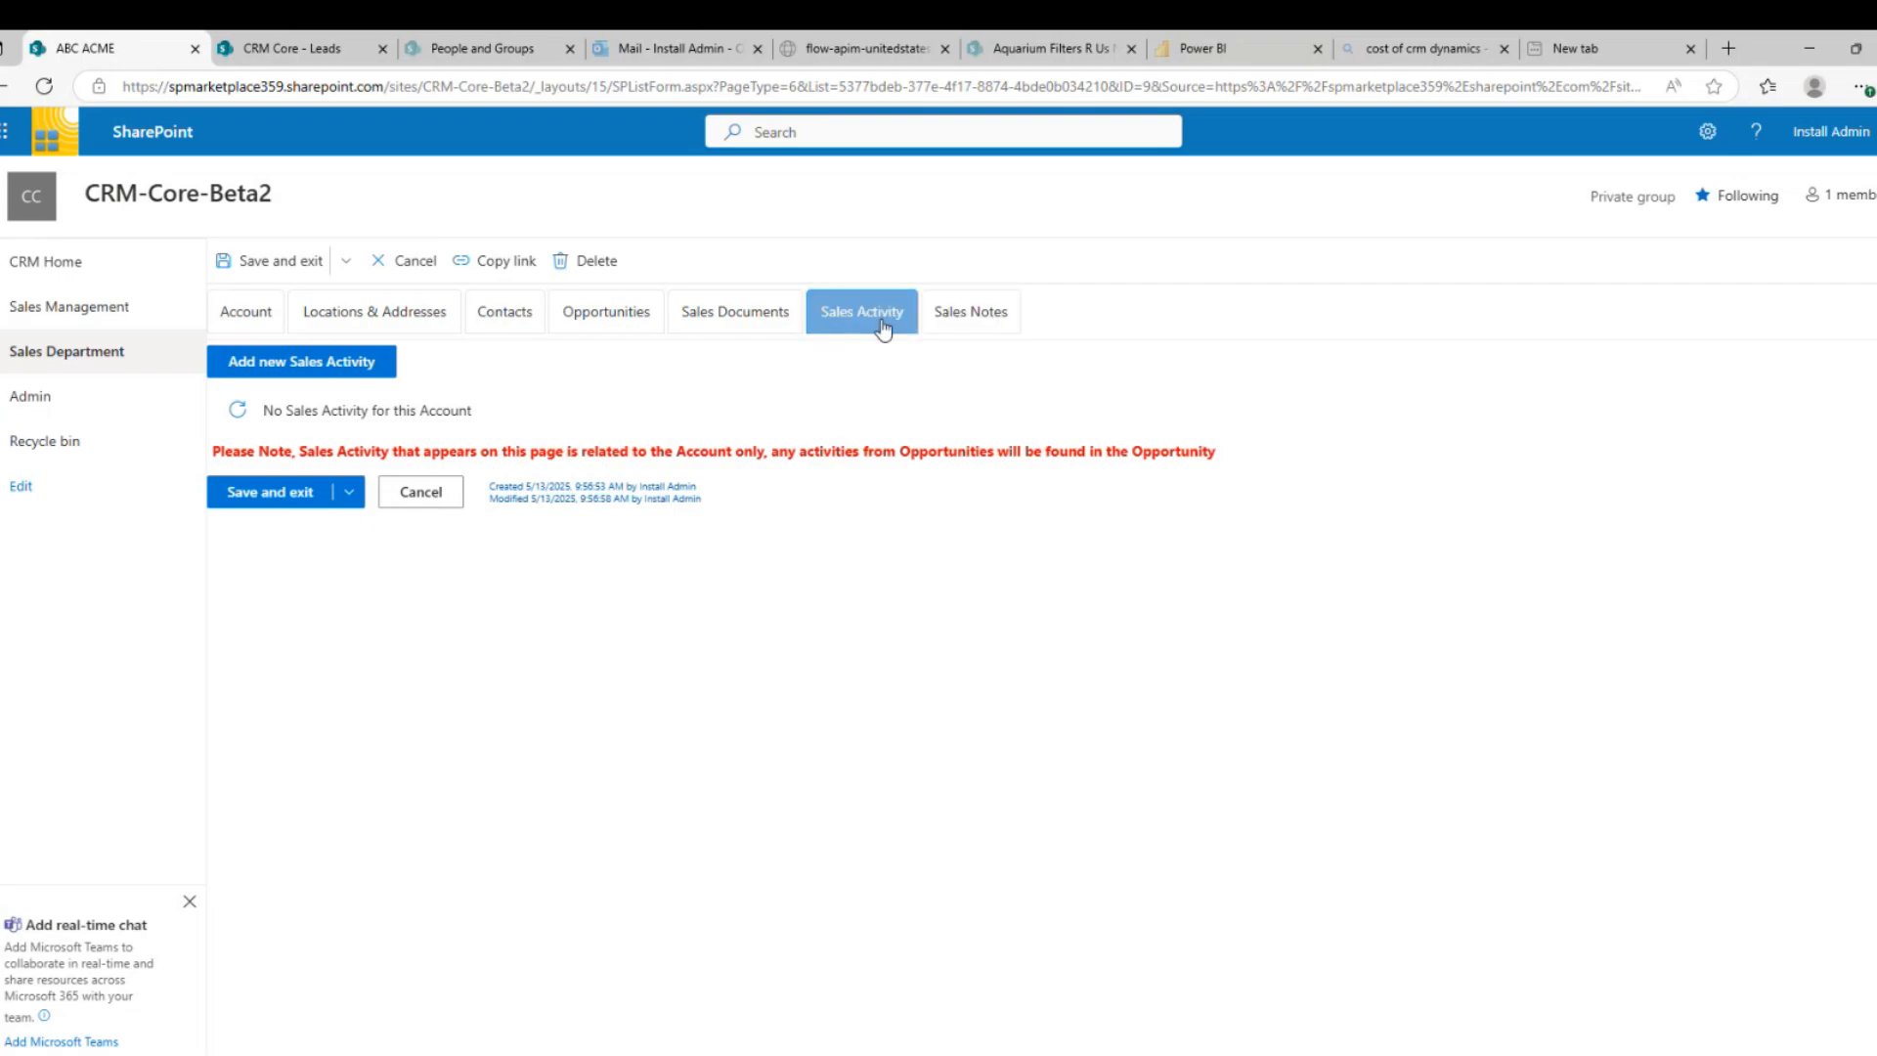
pyautogui.click(616, 328)
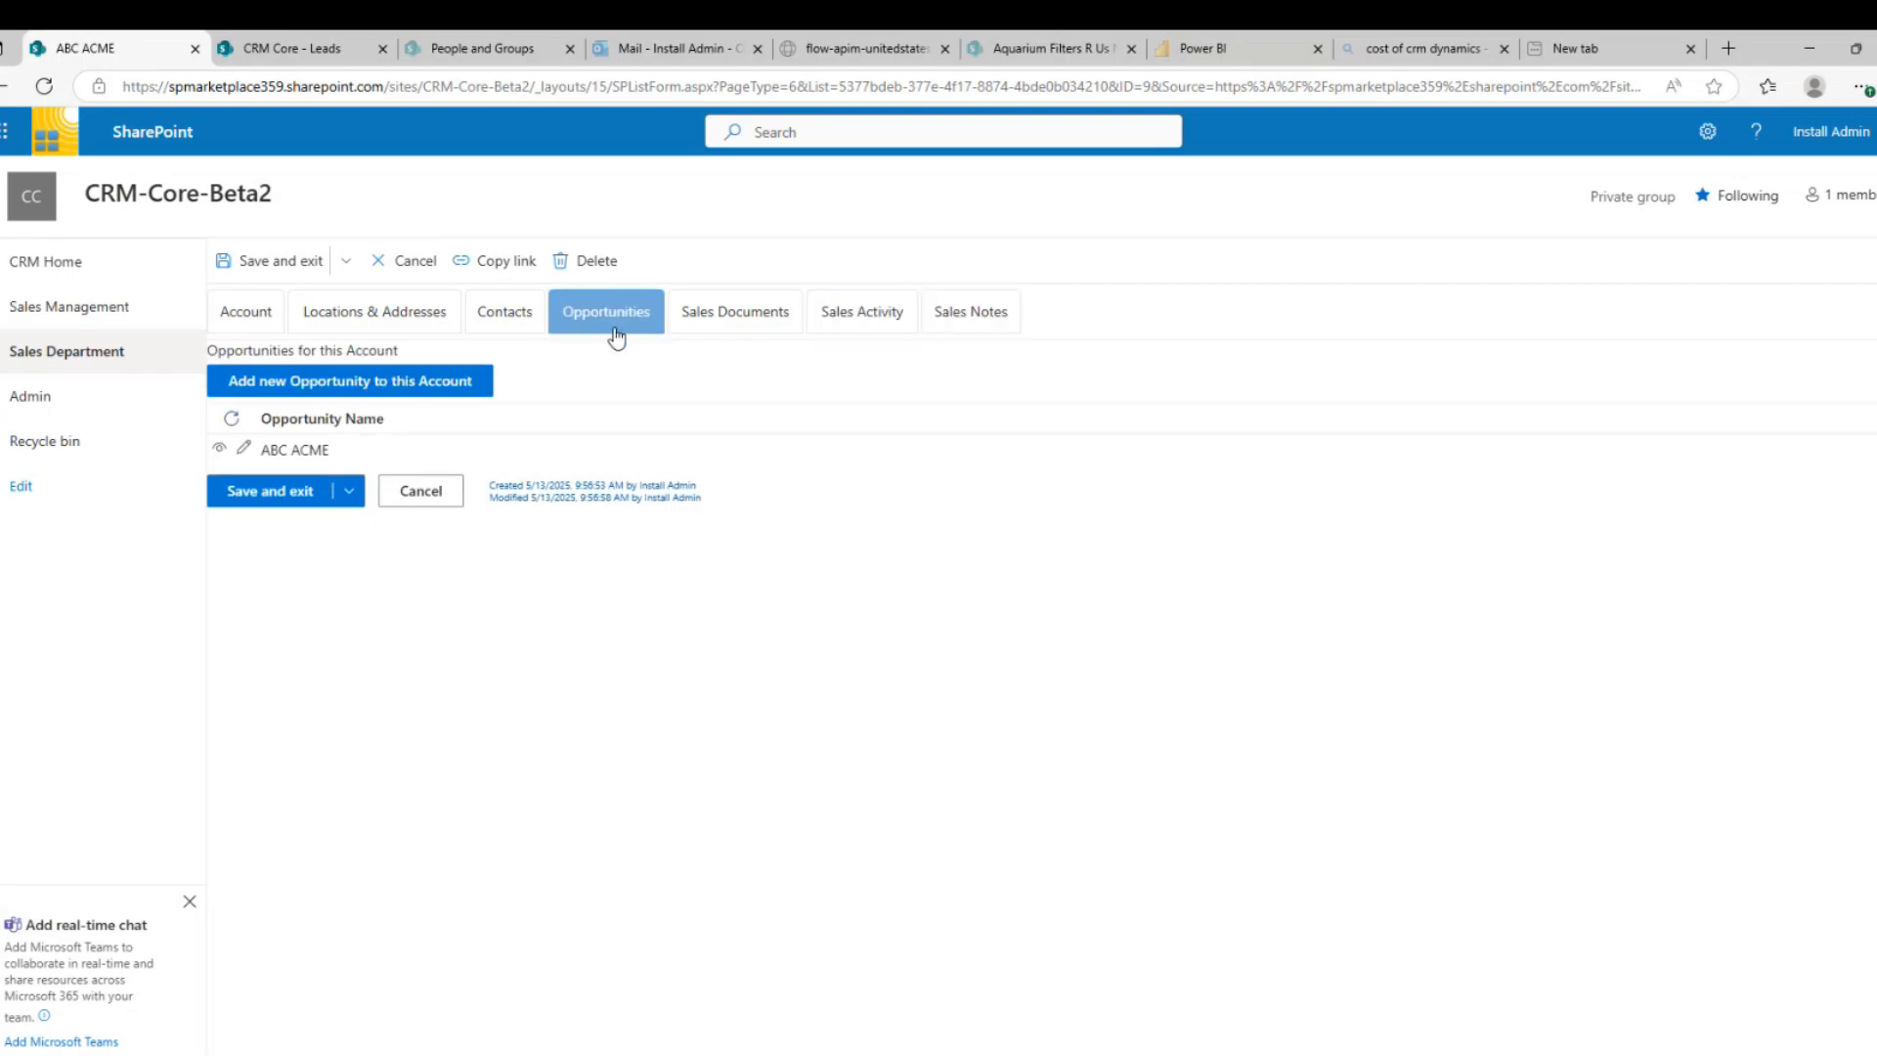
pyautogui.click(220, 450)
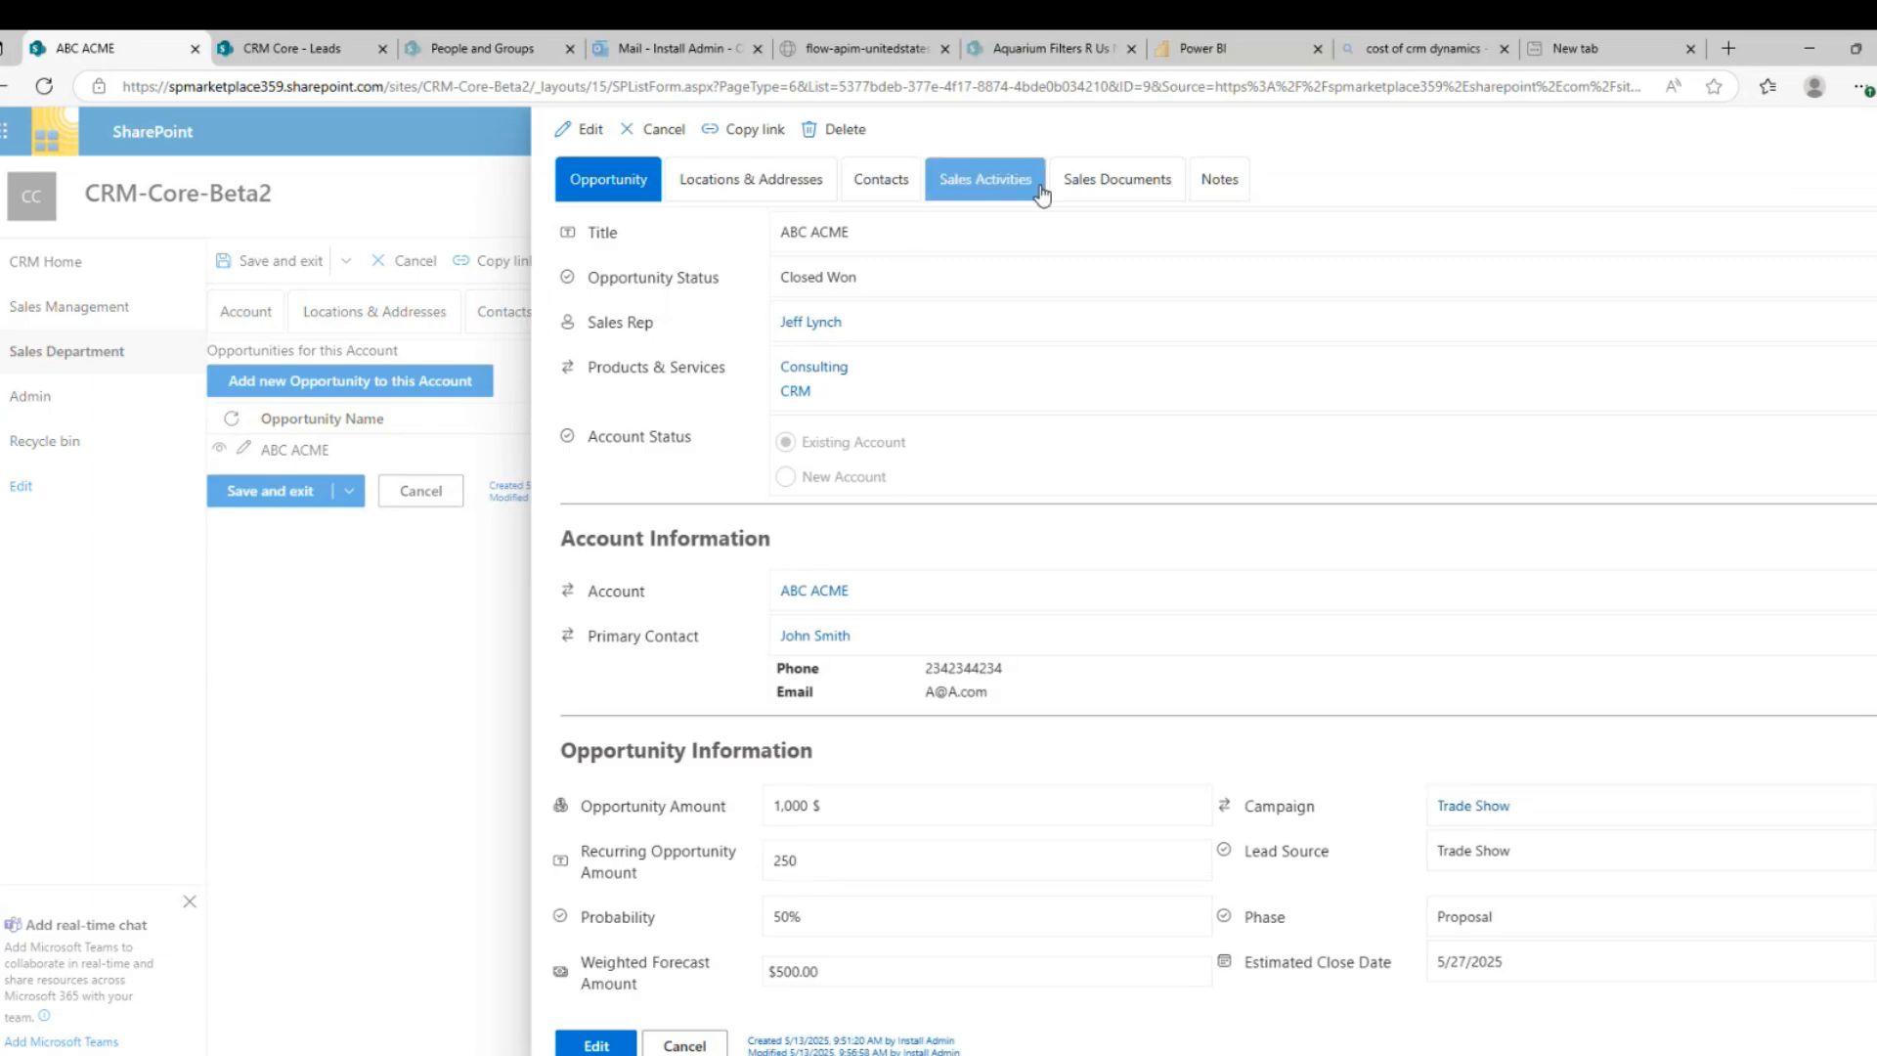
# View the opportunity's Demo sales activity and its note, then cancel the panel back to the account
pyautogui.click(1041, 193)
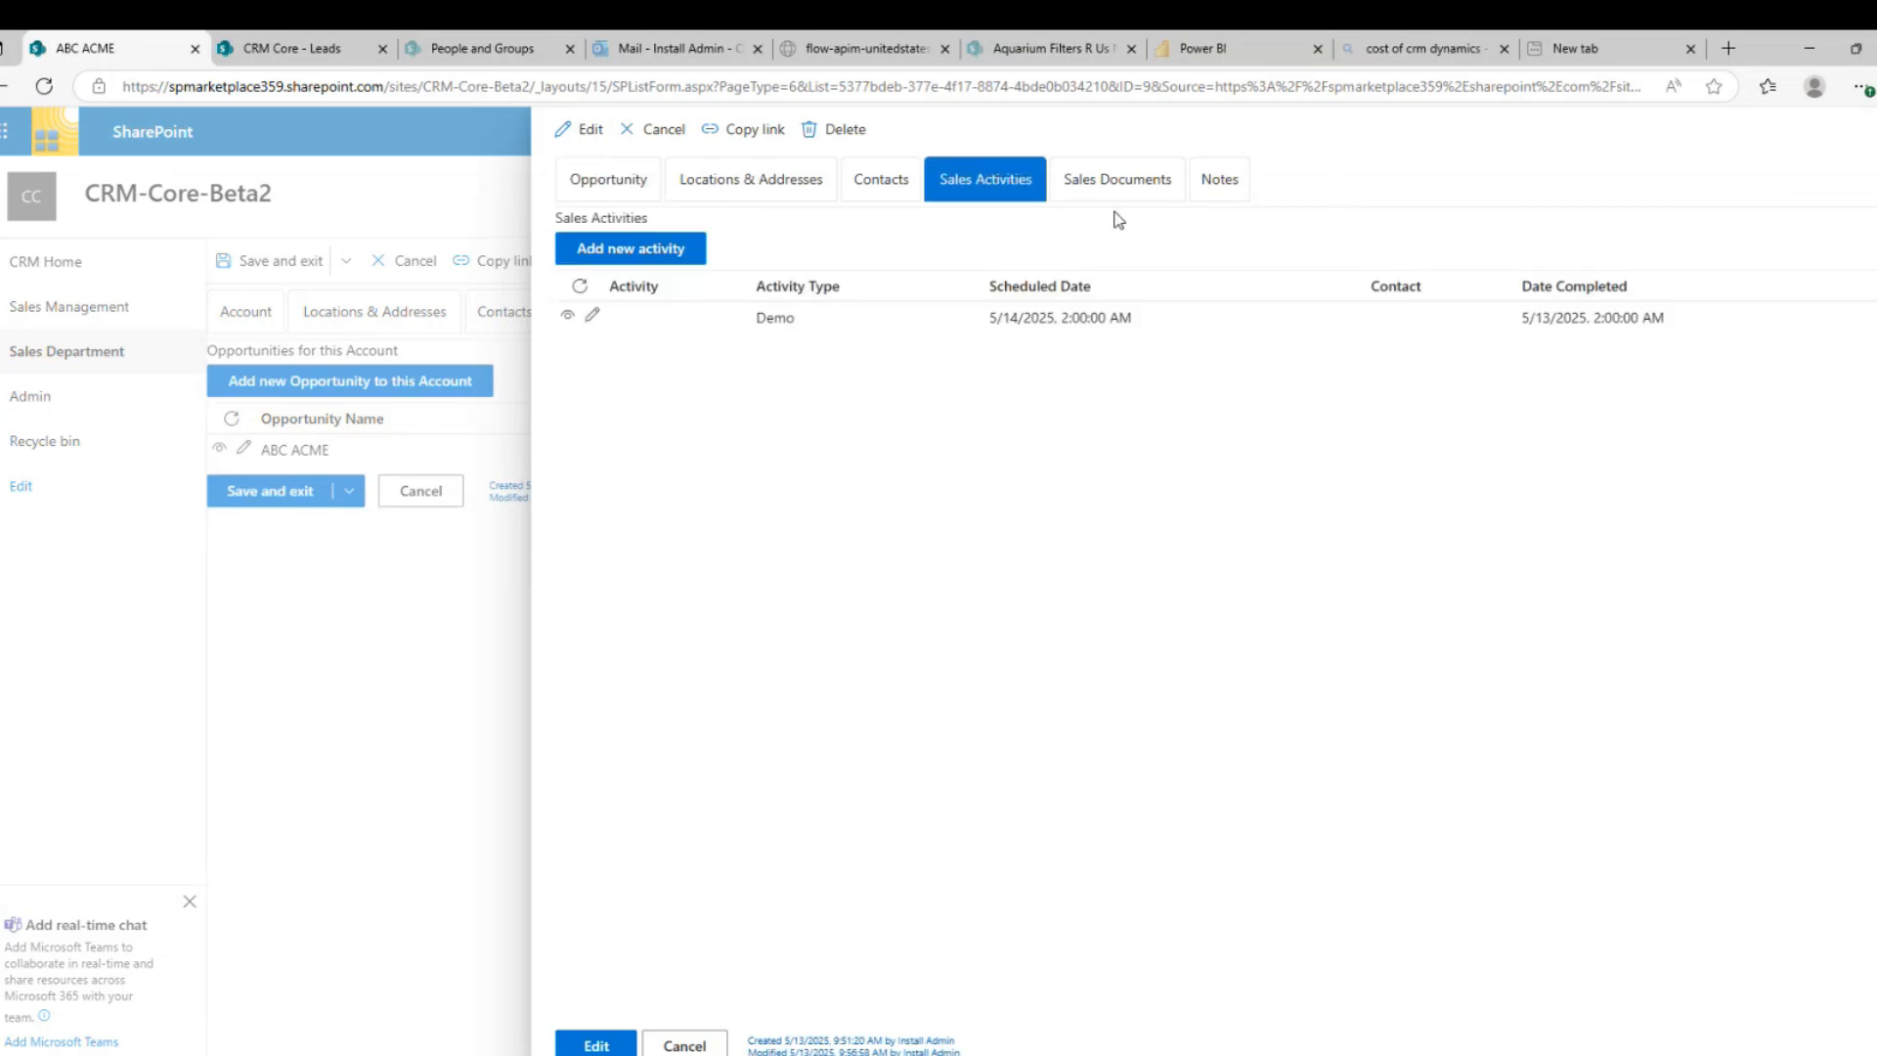
pyautogui.click(1219, 181)
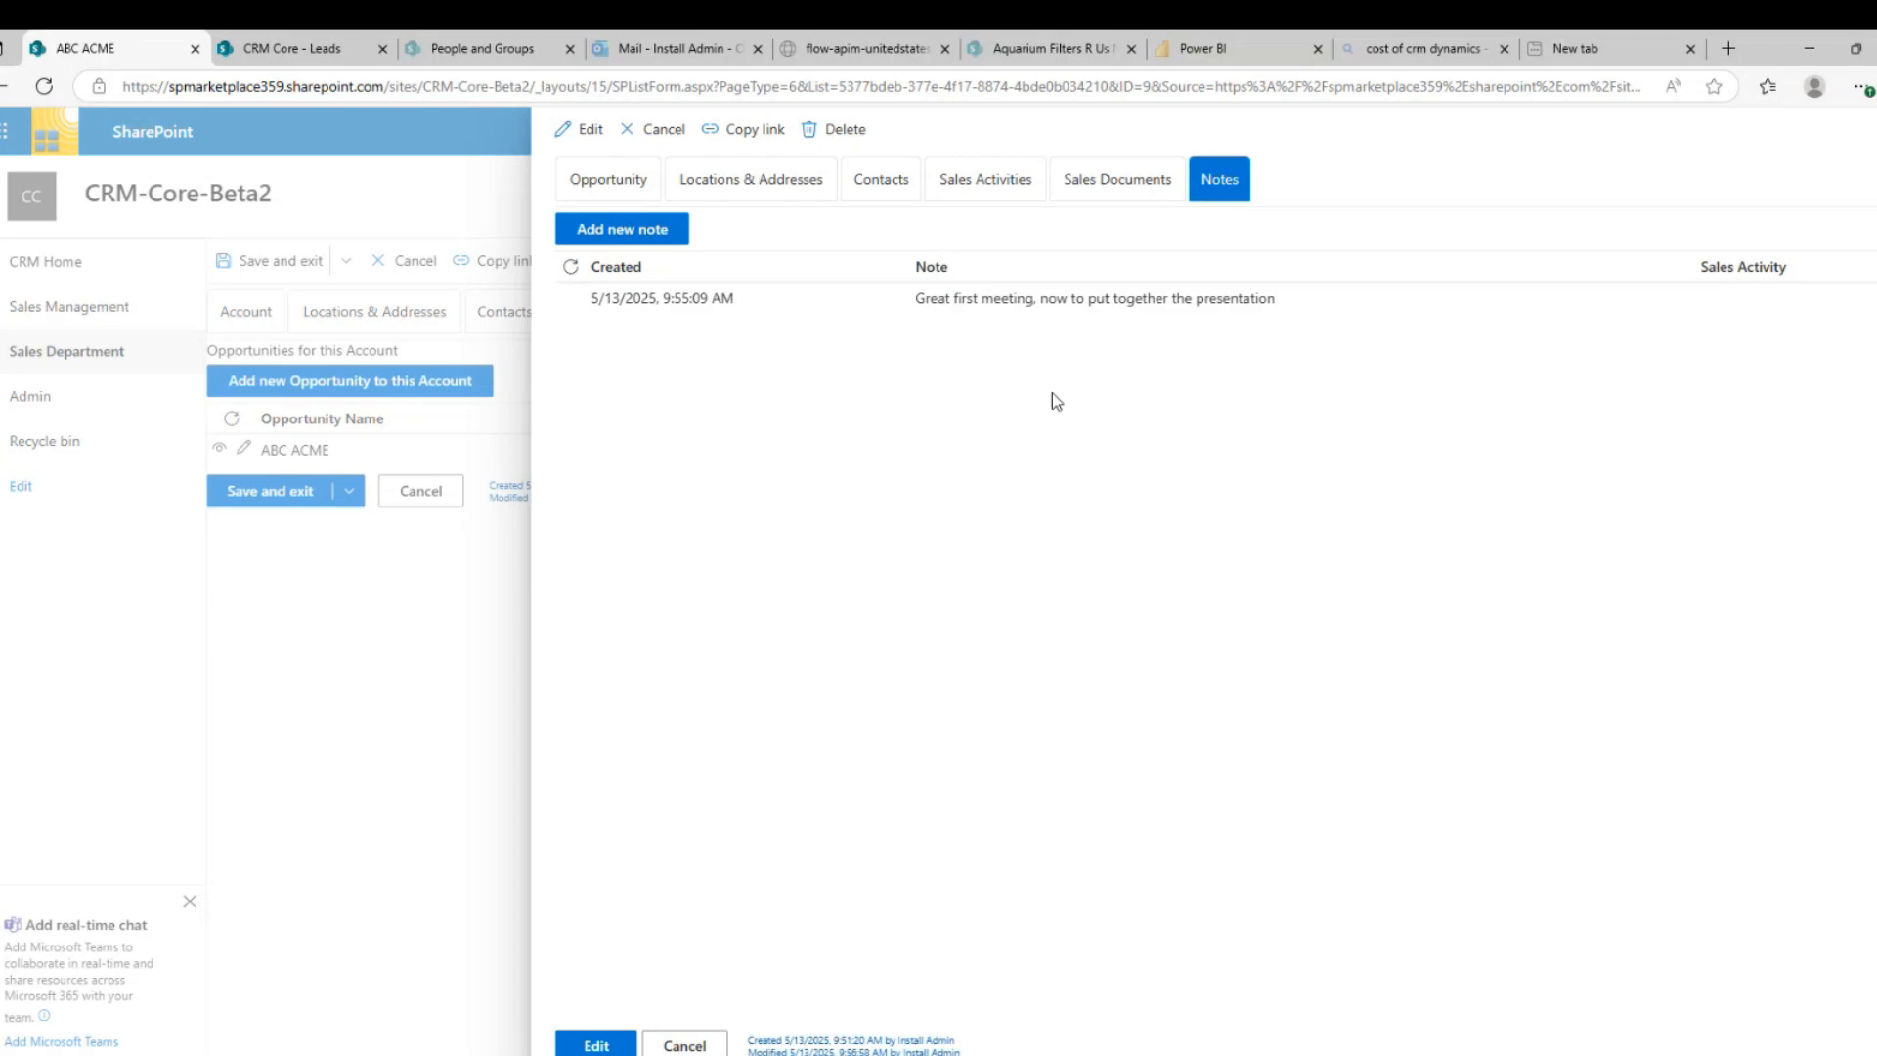
pyautogui.click(686, 1044)
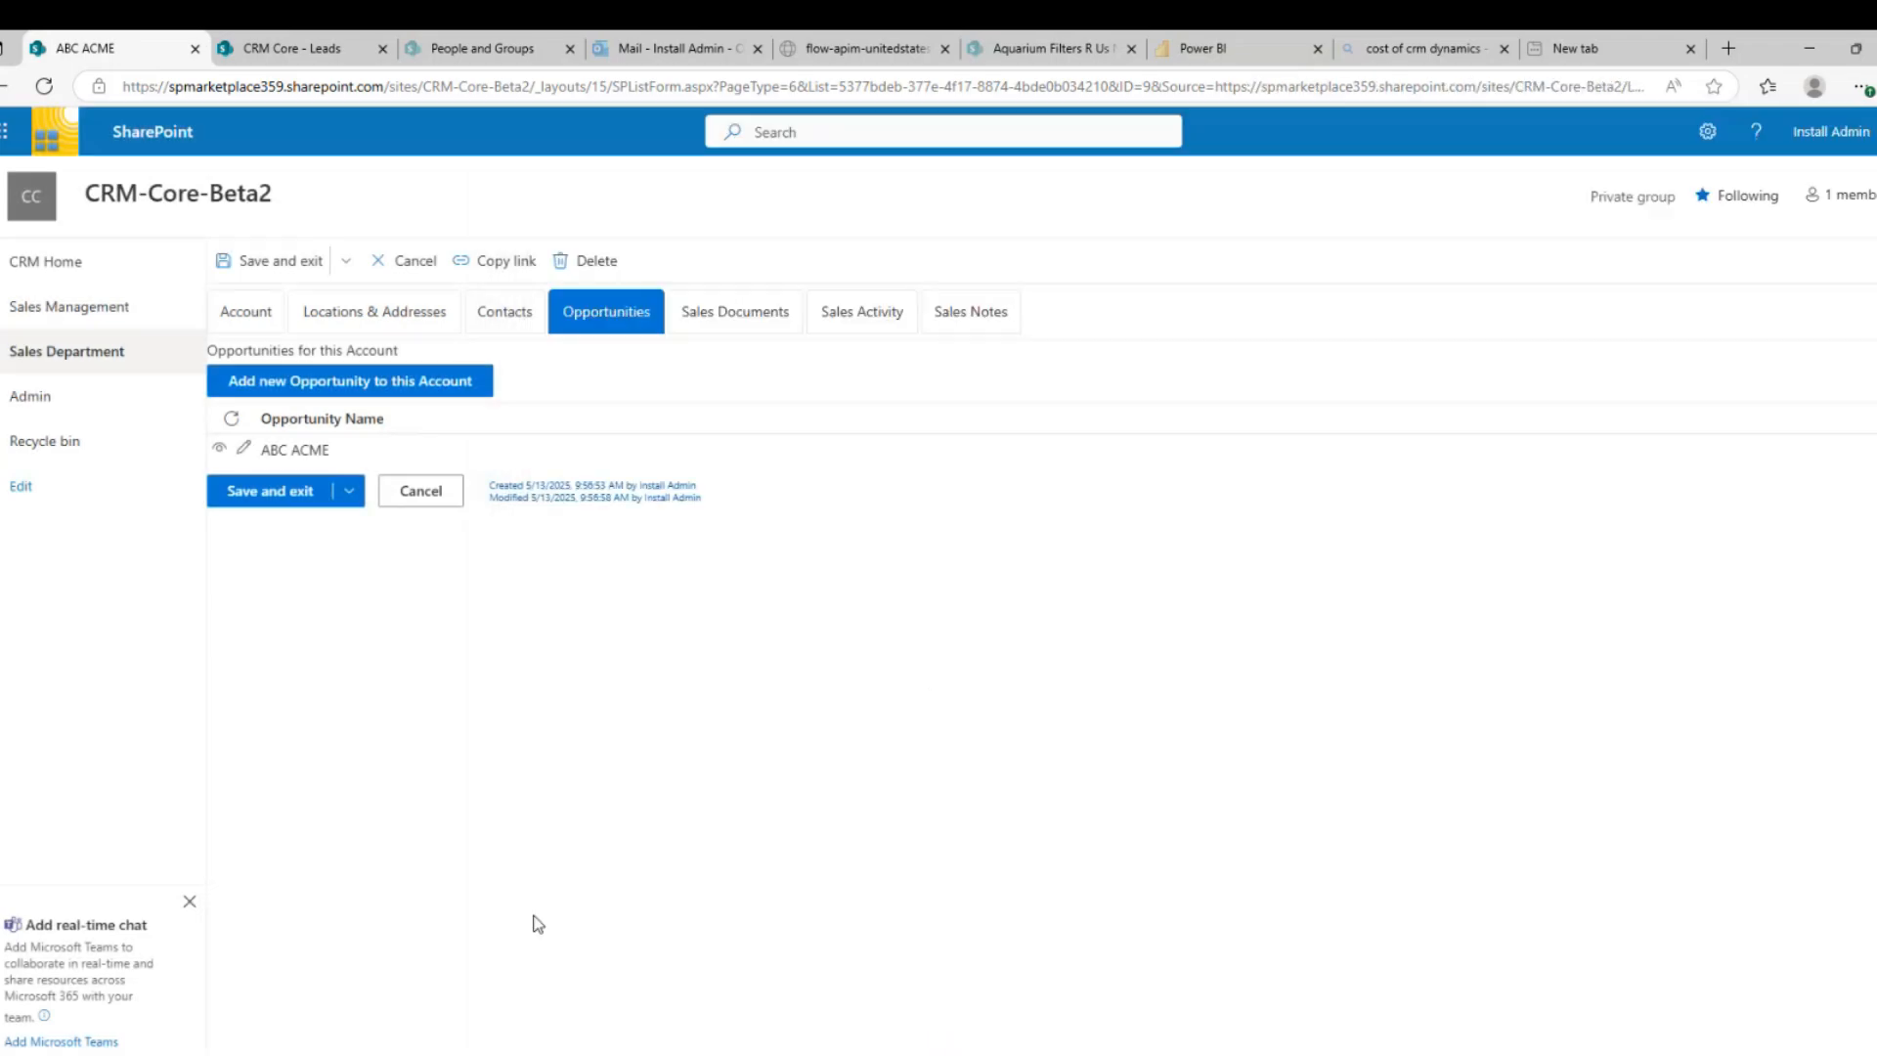